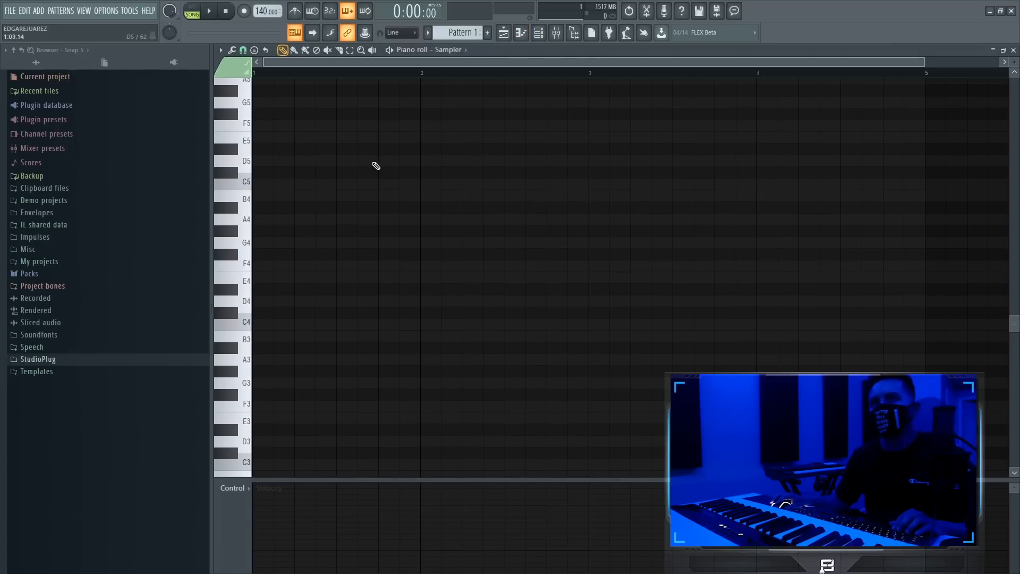
Replace the Sampler channel in the channel rack with the Omnisphere [64bit] instrument.
click(538, 33)
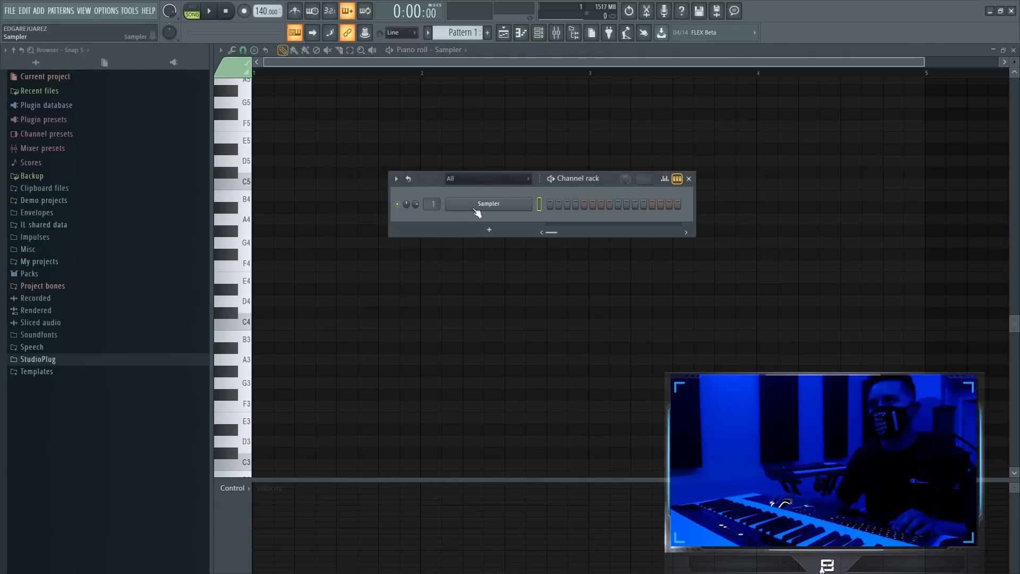
right_click(532, 204)
mouse_move(558, 294)
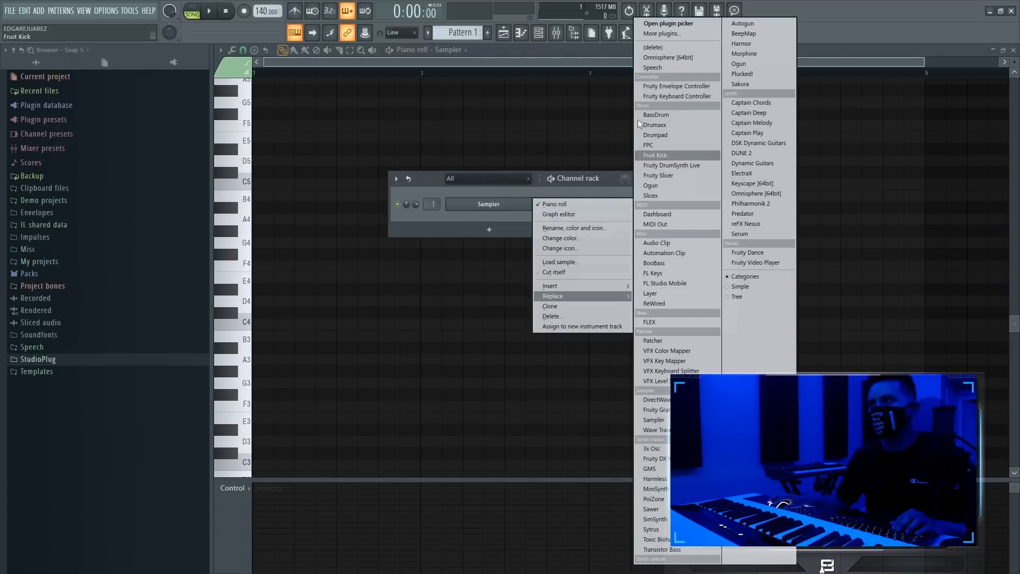
click(652, 58)
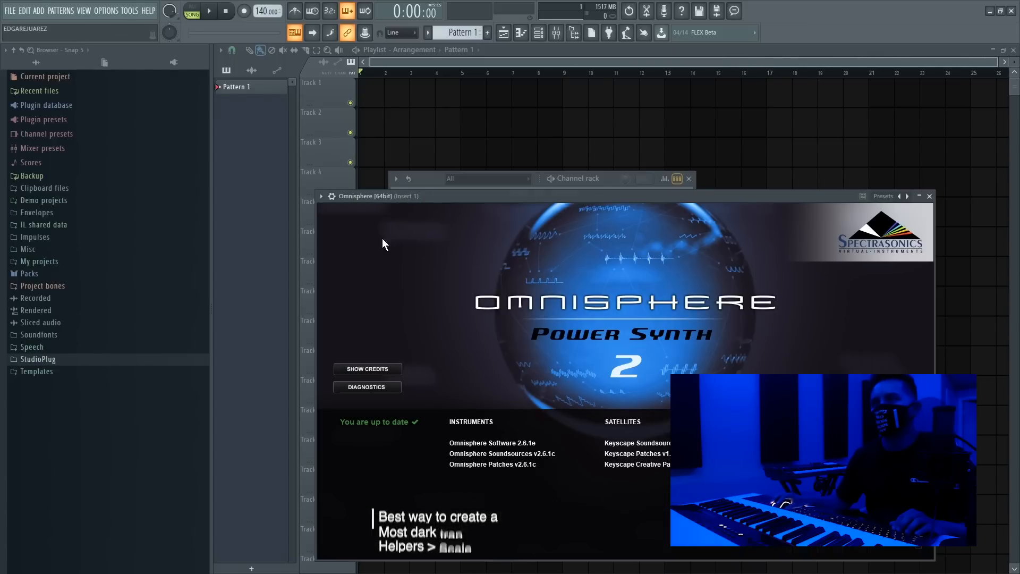
Set Omnisphere's patch directory to Keyscape Library and load the LA Custom C7 - Cinematic patch.
drag(418, 200, 446, 115)
click(439, 149)
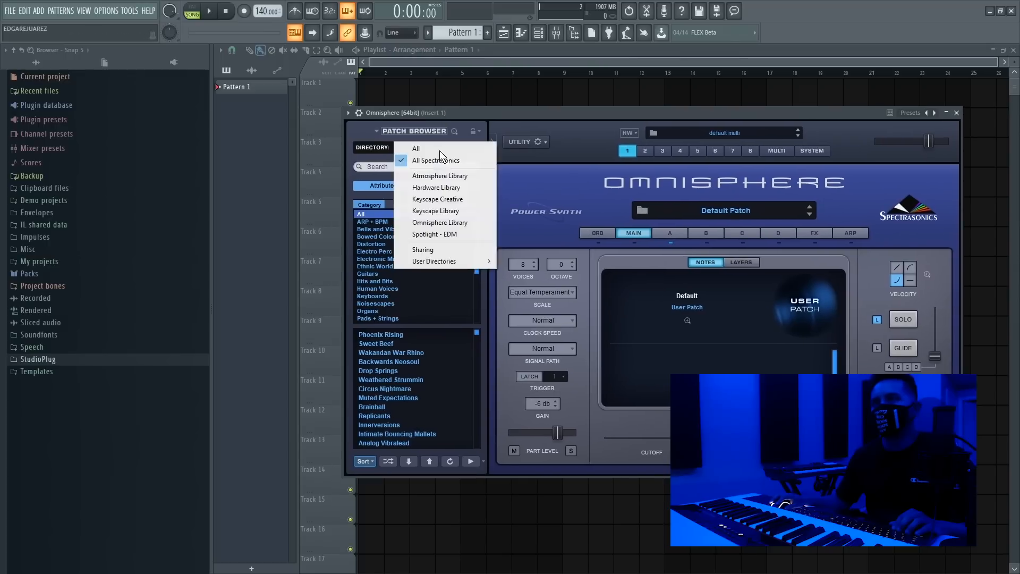
click(429, 211)
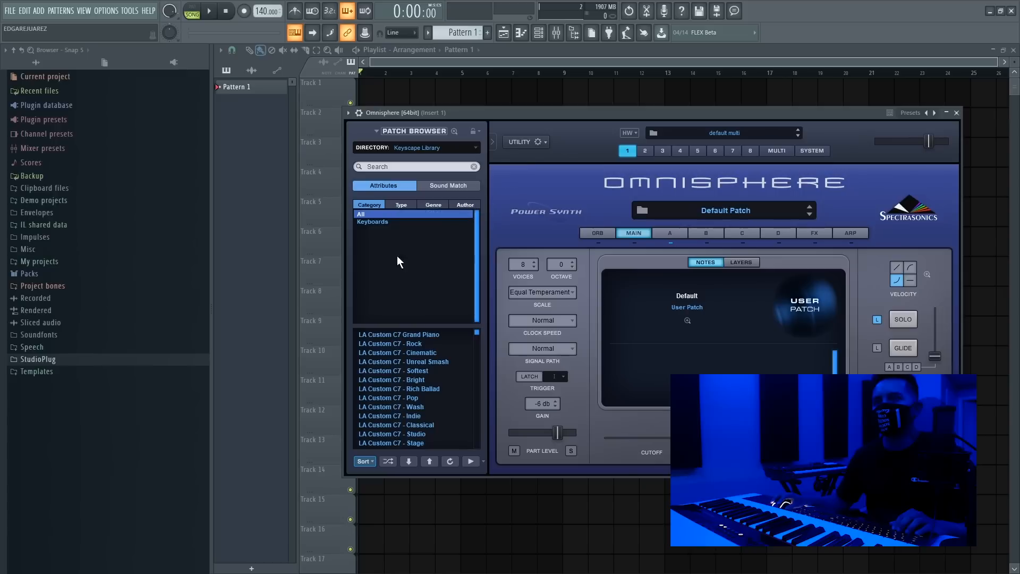
click(394, 353)
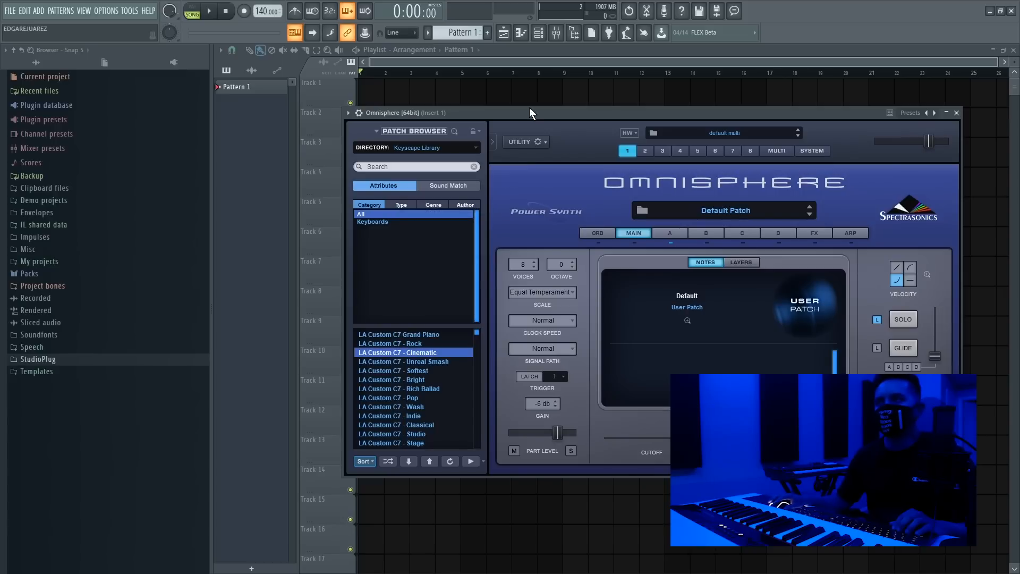
Show the channel rack and open the piano roll of the Omnisphere channel.
click(544, 34)
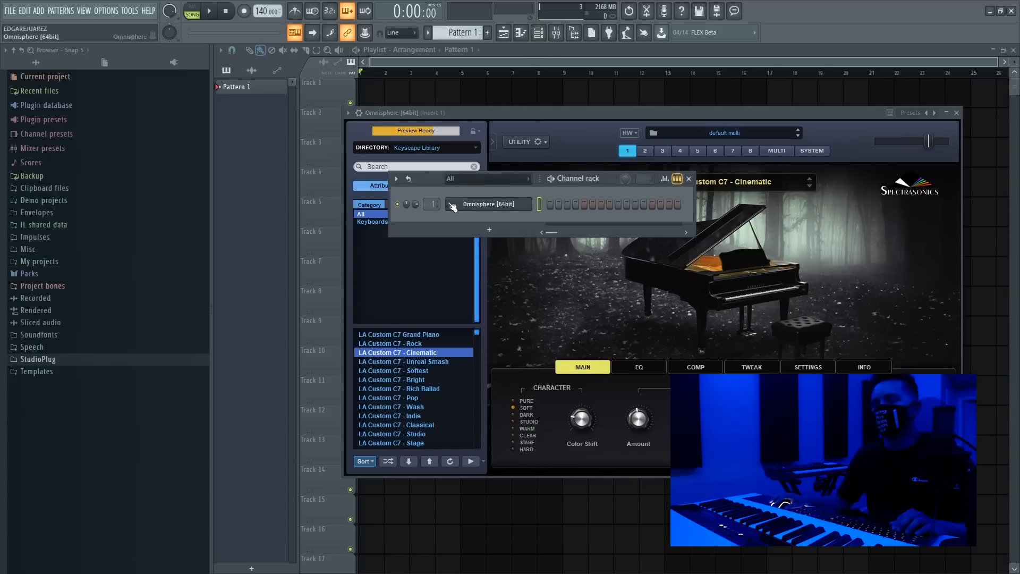
drag(423, 180, 389, 198)
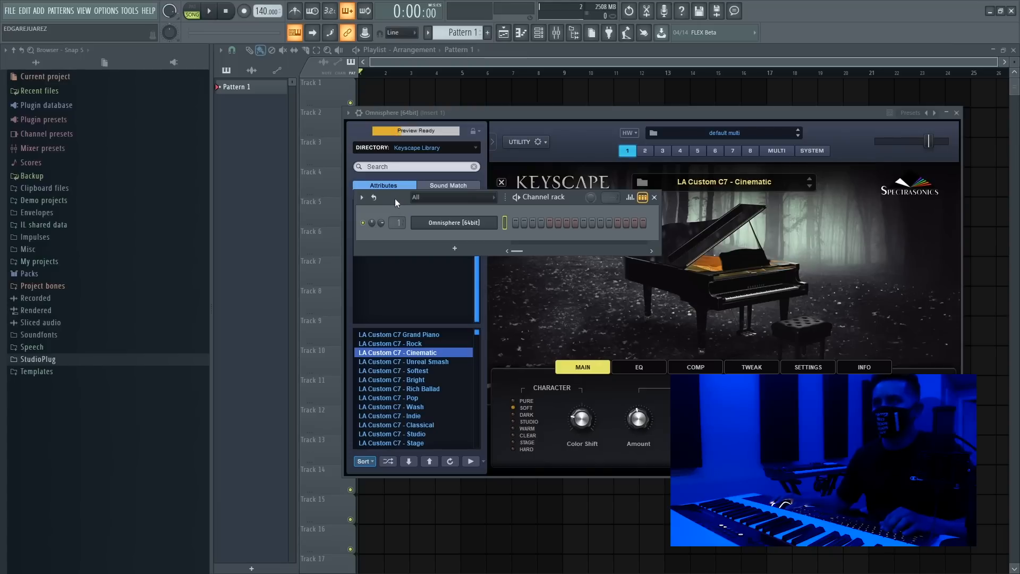
right_click(439, 223)
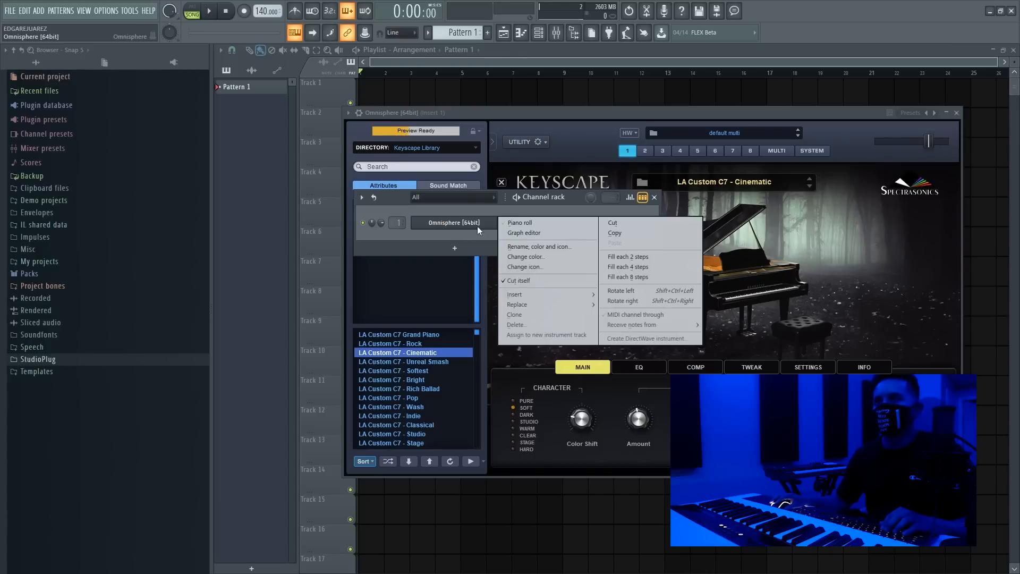
click(504, 224)
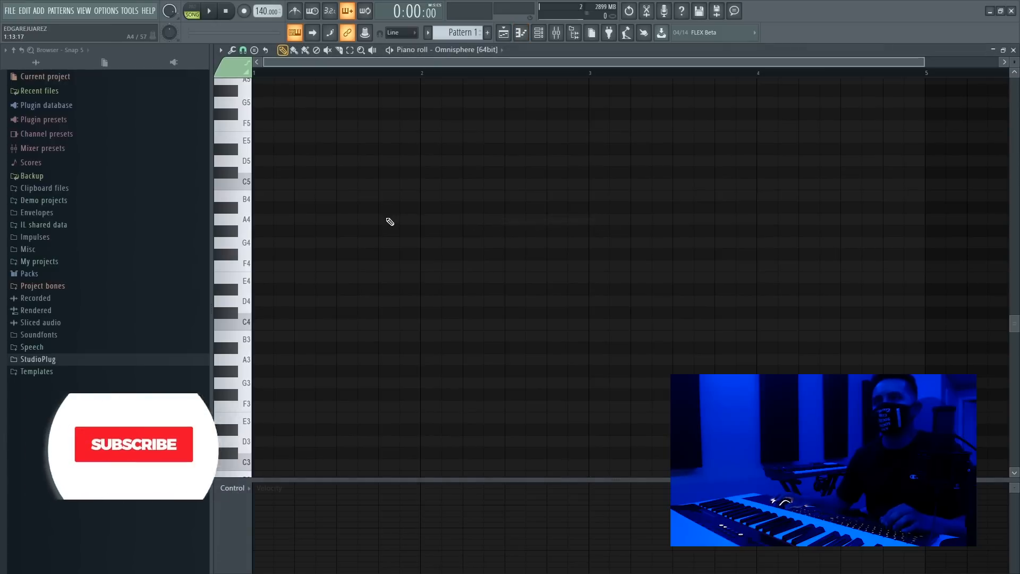
Set the piano roll's scale highlighting to Minor Harmonic with F as the root note.
click(221, 50)
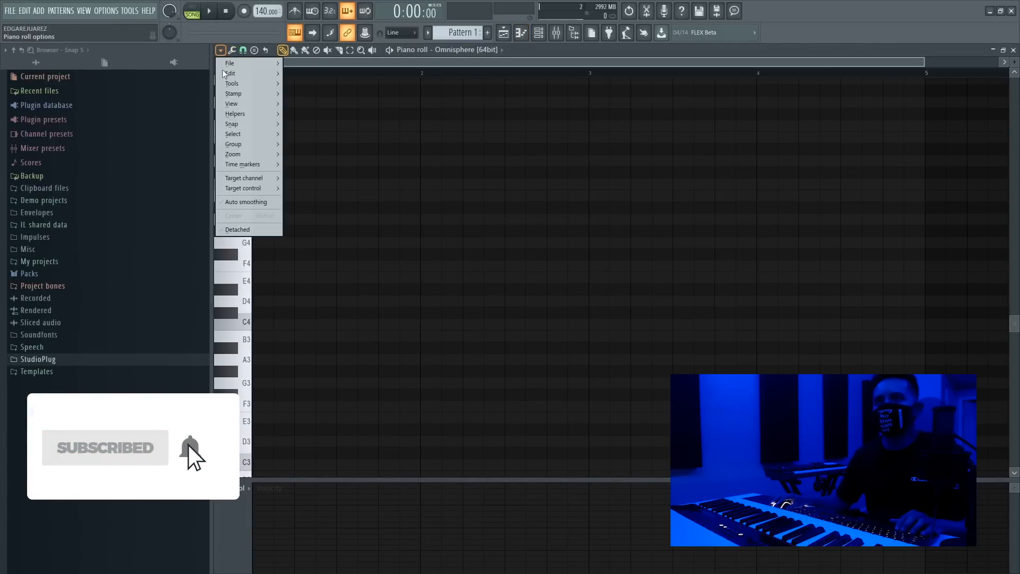
mouse_move(238, 114)
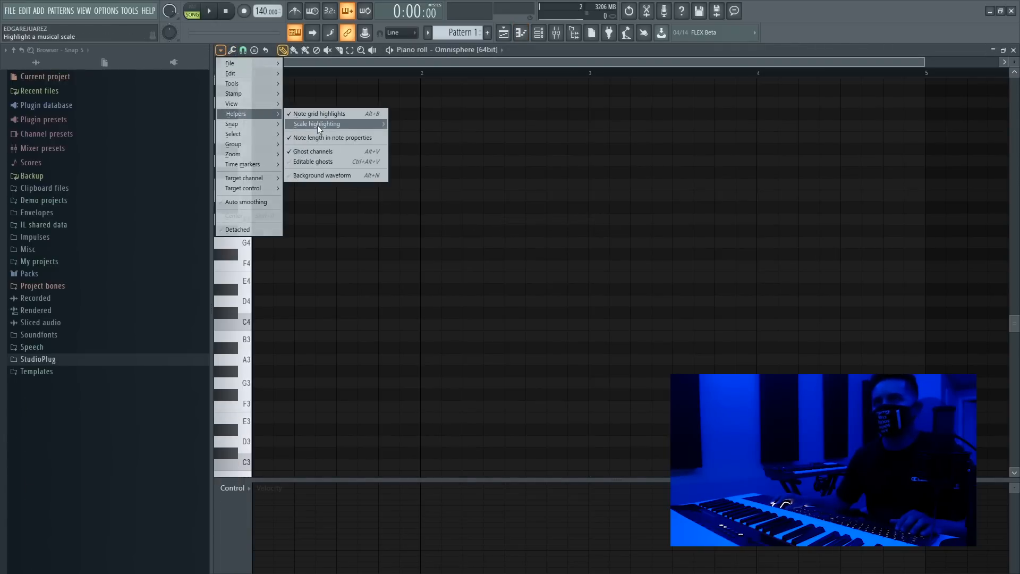
mouse_move(323, 126)
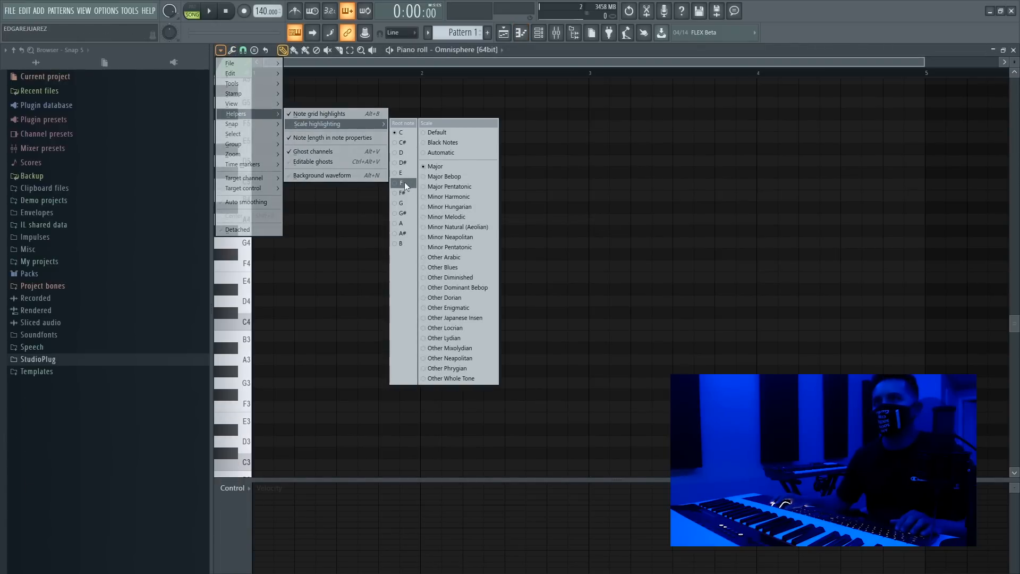
click(438, 197)
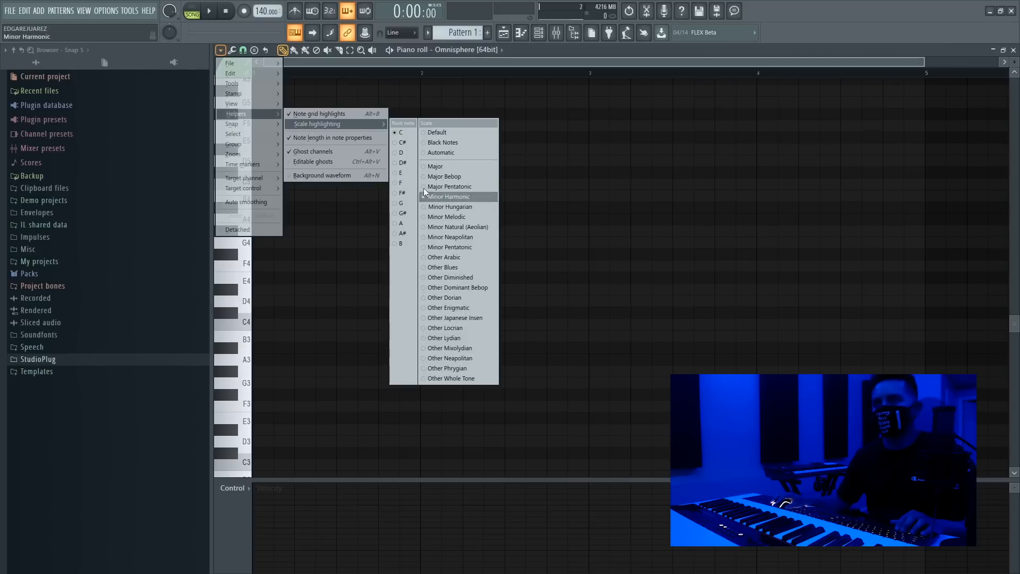
click(396, 183)
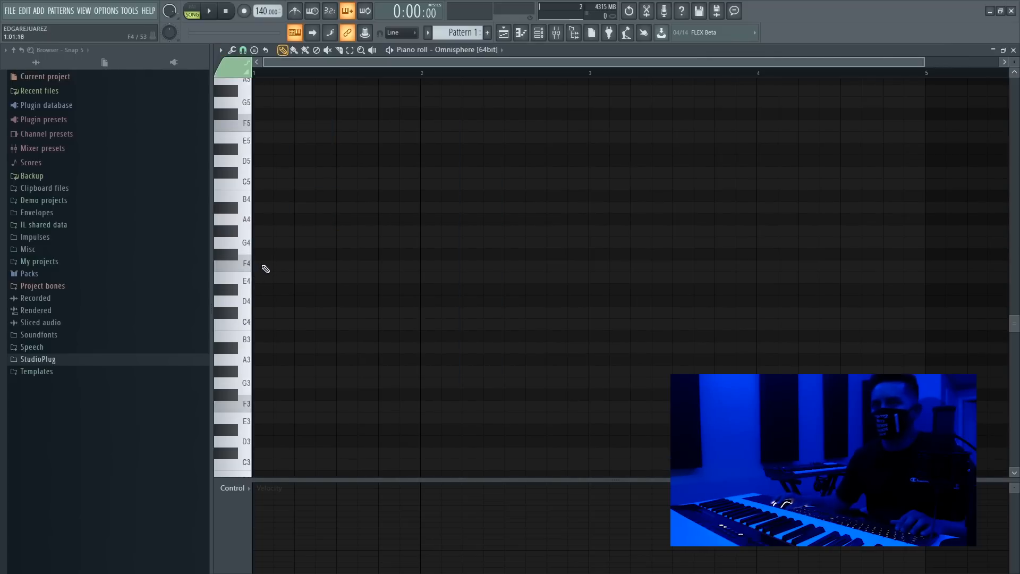
Build an F4, G#4 and C5 chord 1.5 beats long at the start of bar 1 and play it back.
drag(267, 267, 256, 266)
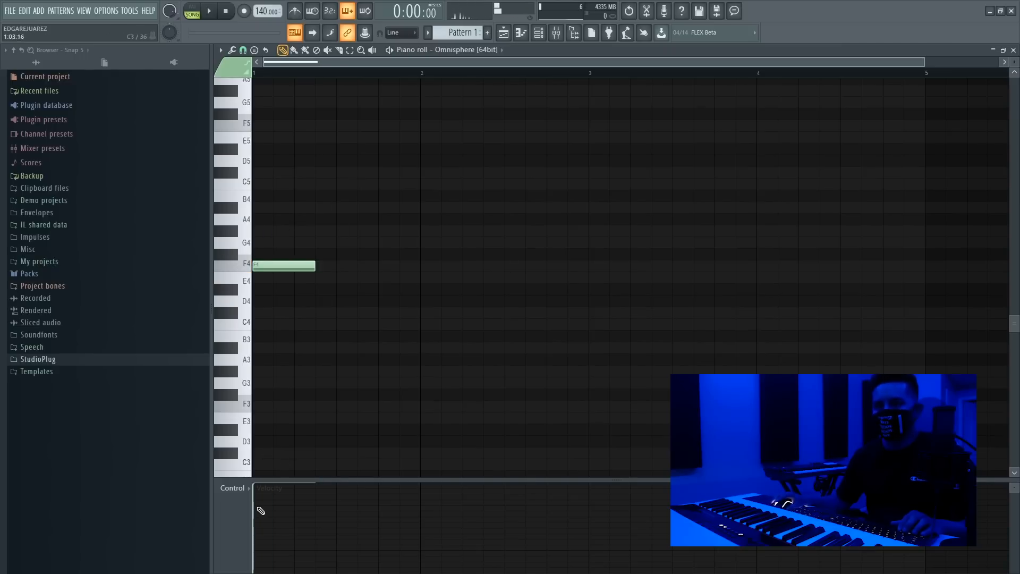
scroll(267, 445, down, 1)
scroll(284, 411, down, 5)
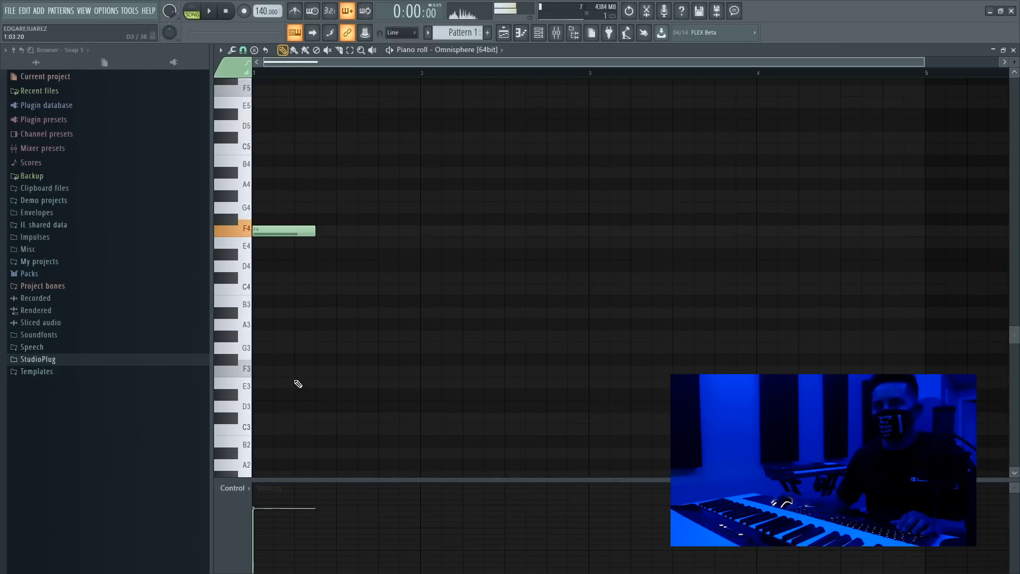
scroll(299, 379, up, 4)
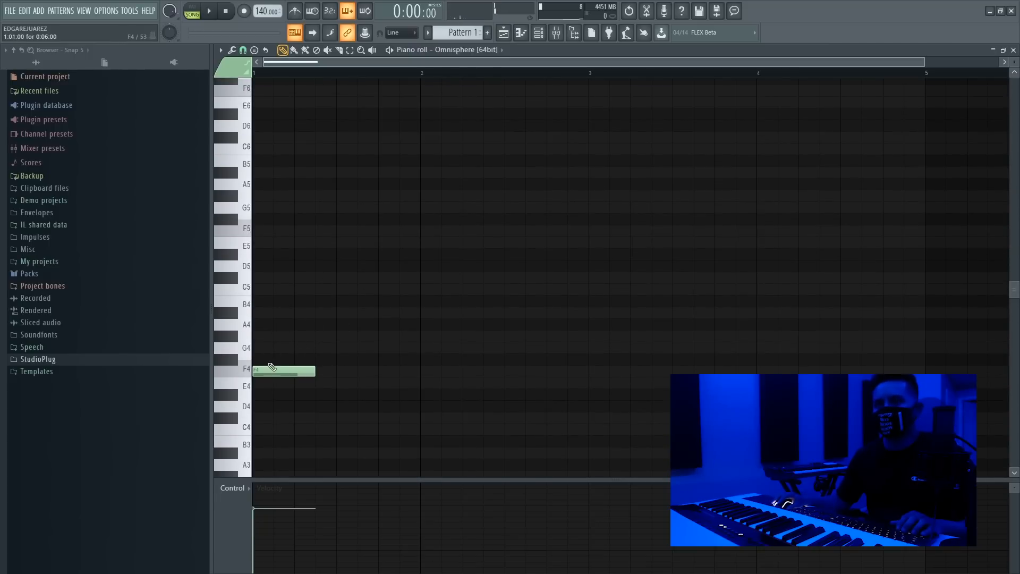
click(267, 337)
drag(275, 289, 262, 289)
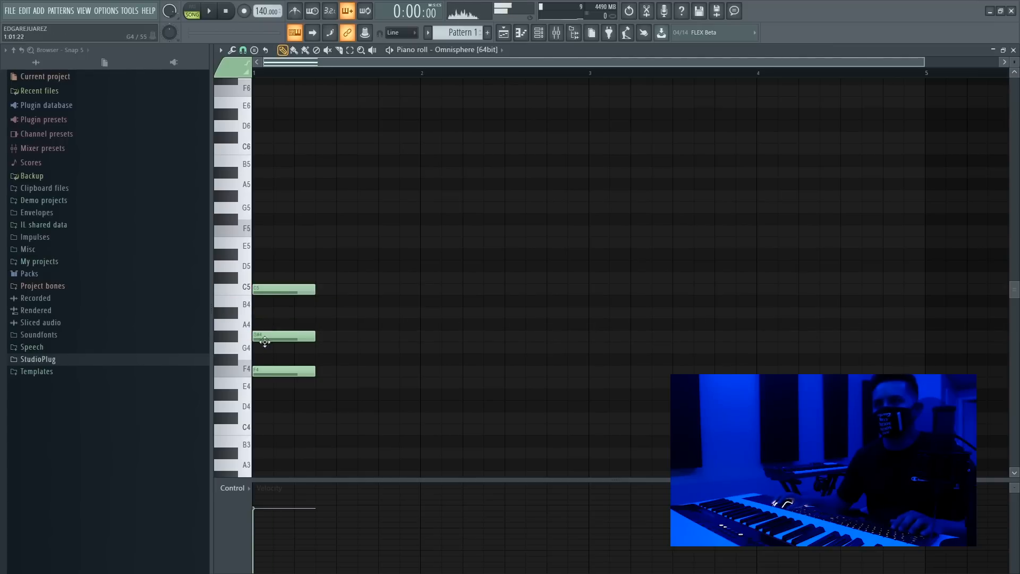
key(space)
key(space)
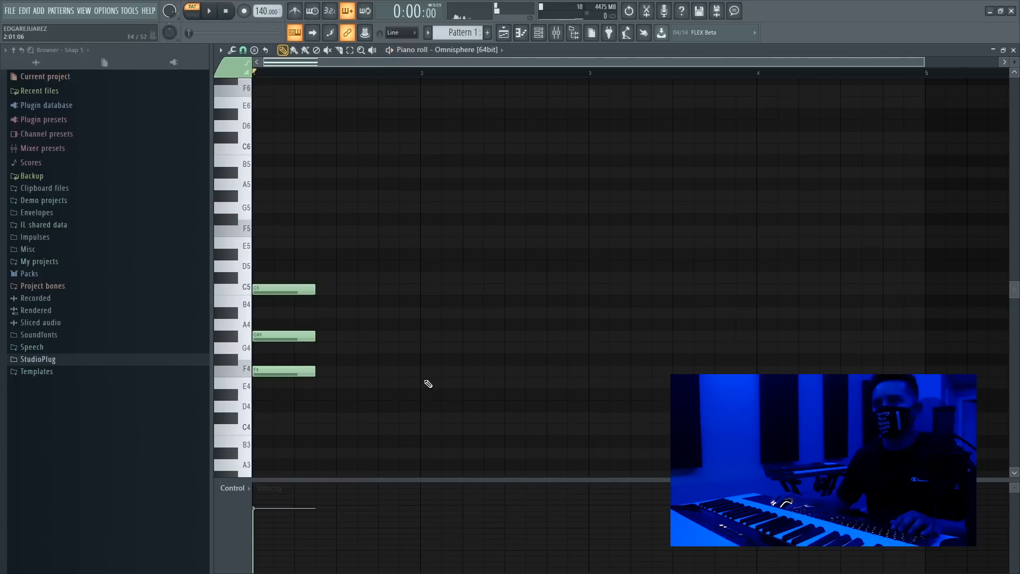
key(space)
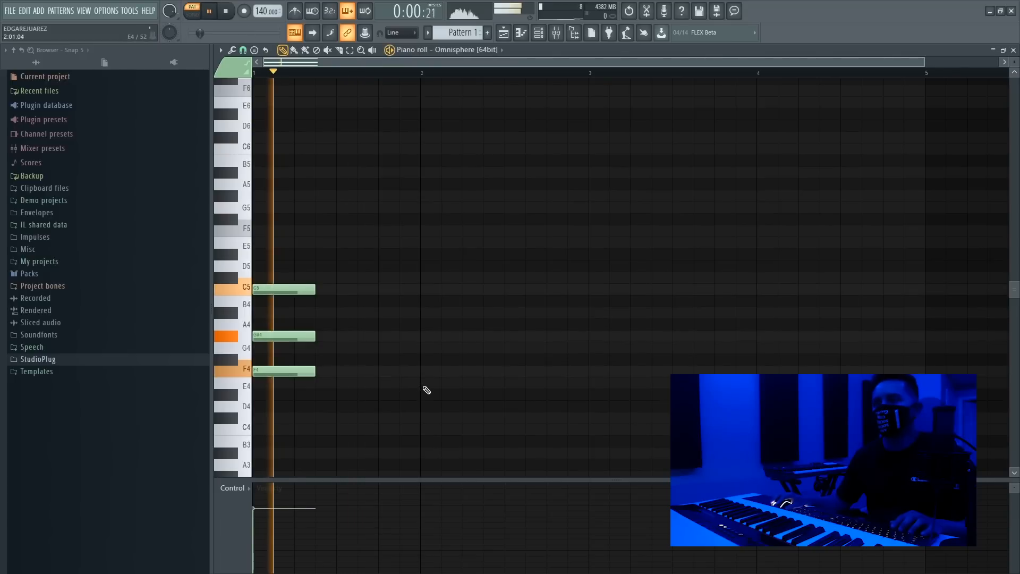
click(423, 383)
key(space)
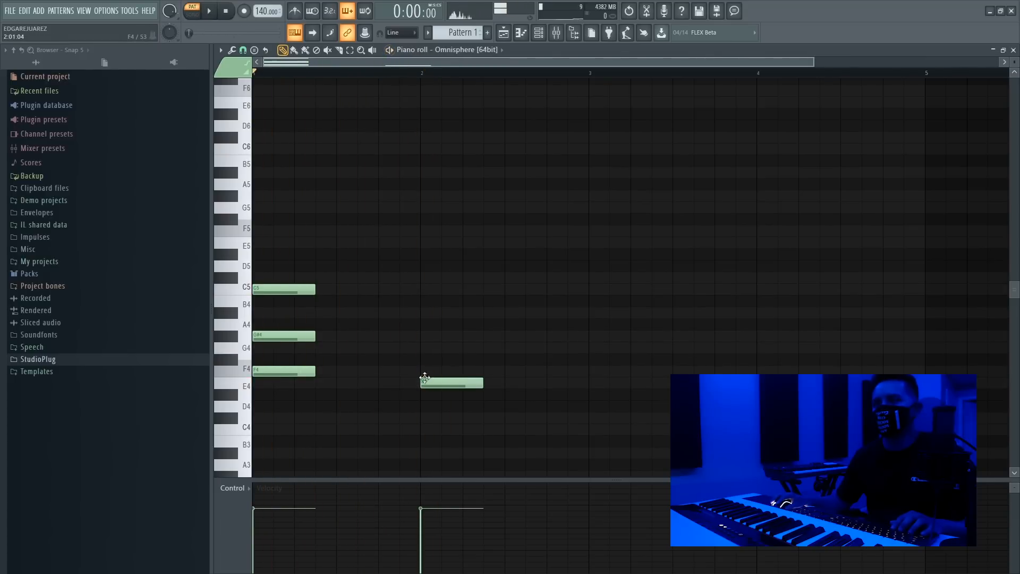
right_click(425, 381)
key(space)
key(space)
key(space)
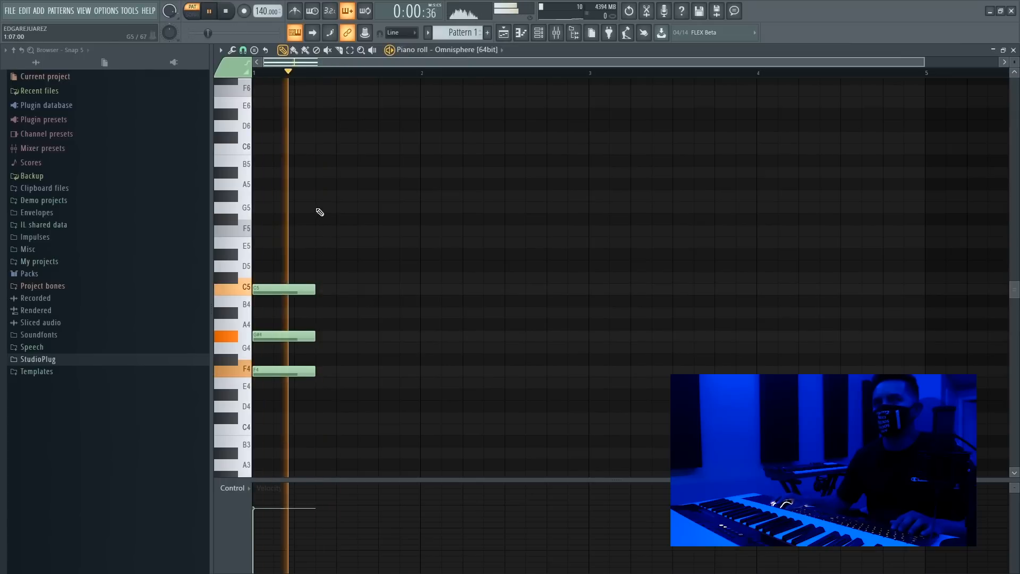
click(322, 209)
key(space)
right_click(333, 213)
key(space)
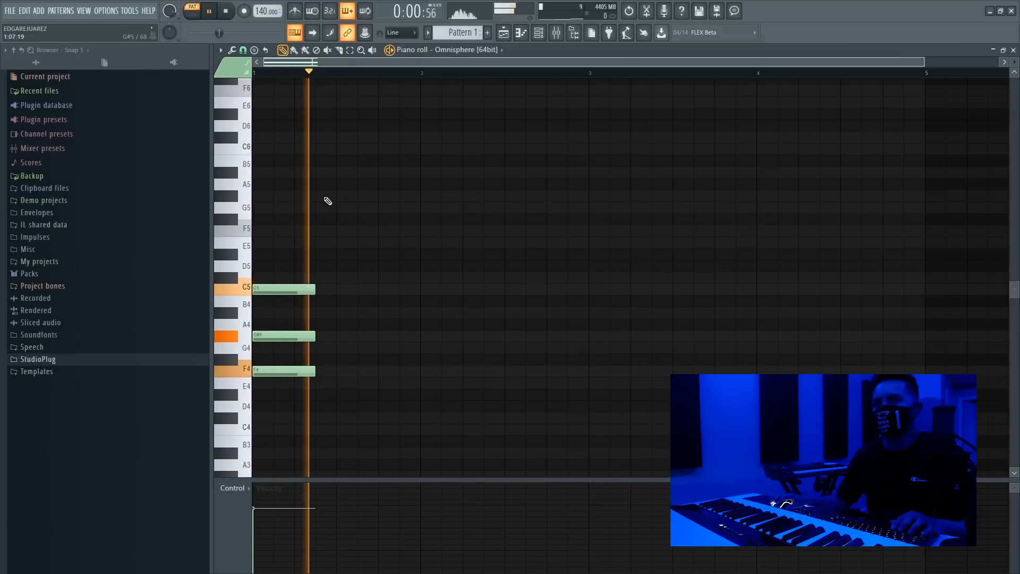
key(space)
click(338, 196)
right_click(375, 198)
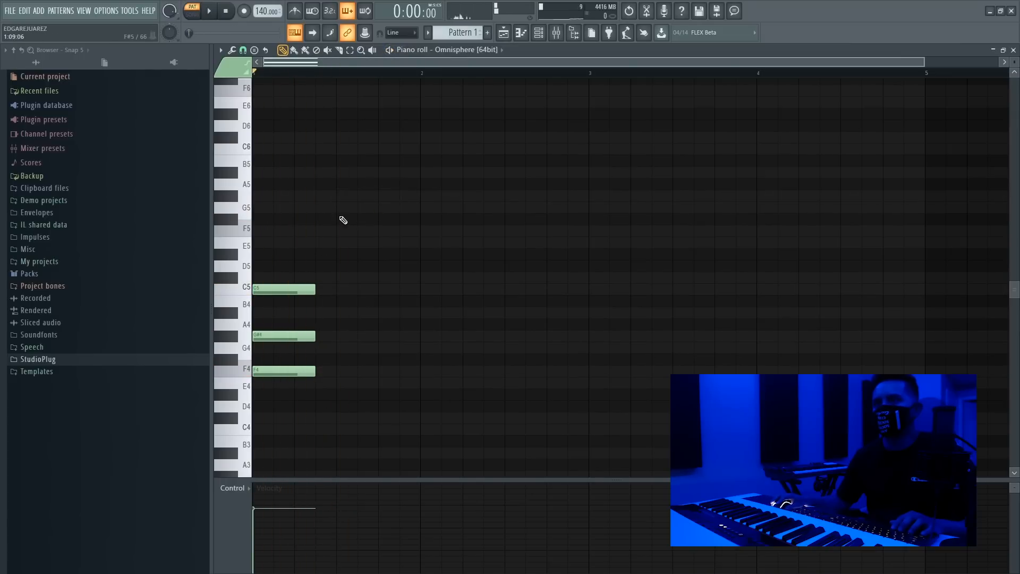
Add an F5 note on beat 3 of bar 1 and shorten it to half a beat.
click(340, 231)
key(space)
drag(390, 233, 368, 240)
key(space)
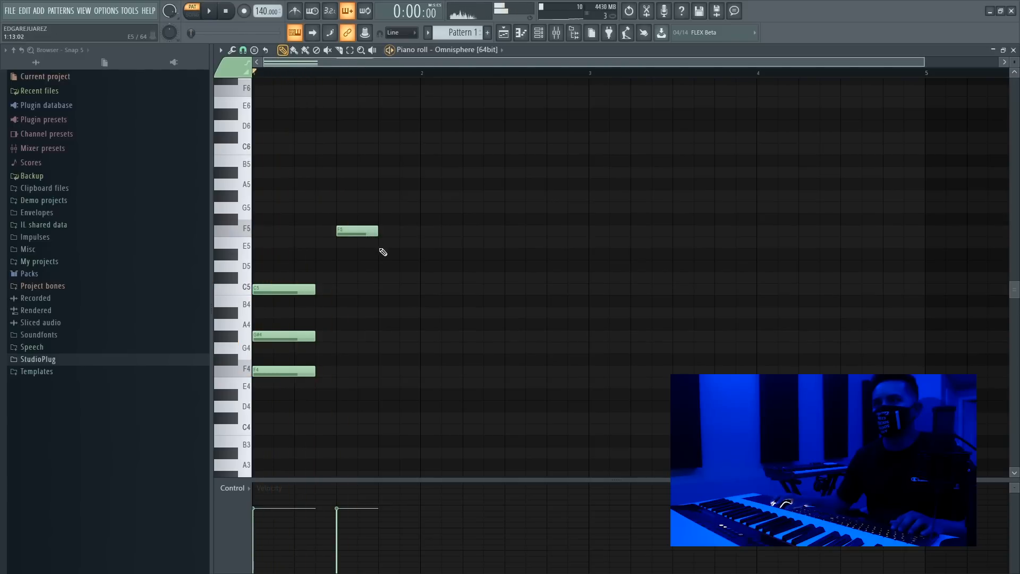
drag(373, 234, 358, 233)
Add a half-beat C5 note directly after the F5 note and listen to the pattern.
click(366, 277)
key(space)
click(363, 289)
key(space)
key(space)
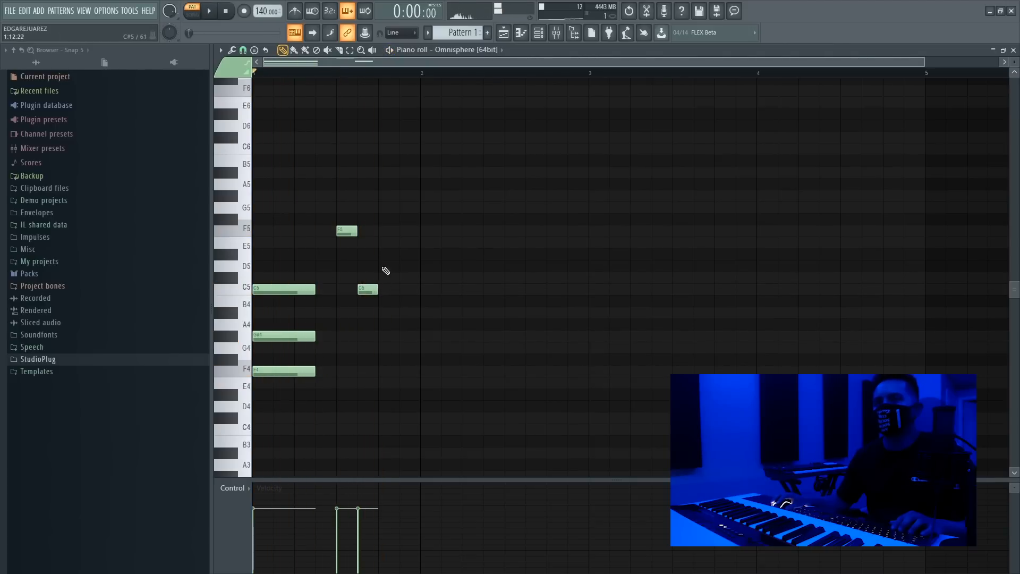
Build a one-beat G4, A#4 and C#5 chord on beat 4 of bar 1 and play the pattern.
click(380, 355)
click(389, 348)
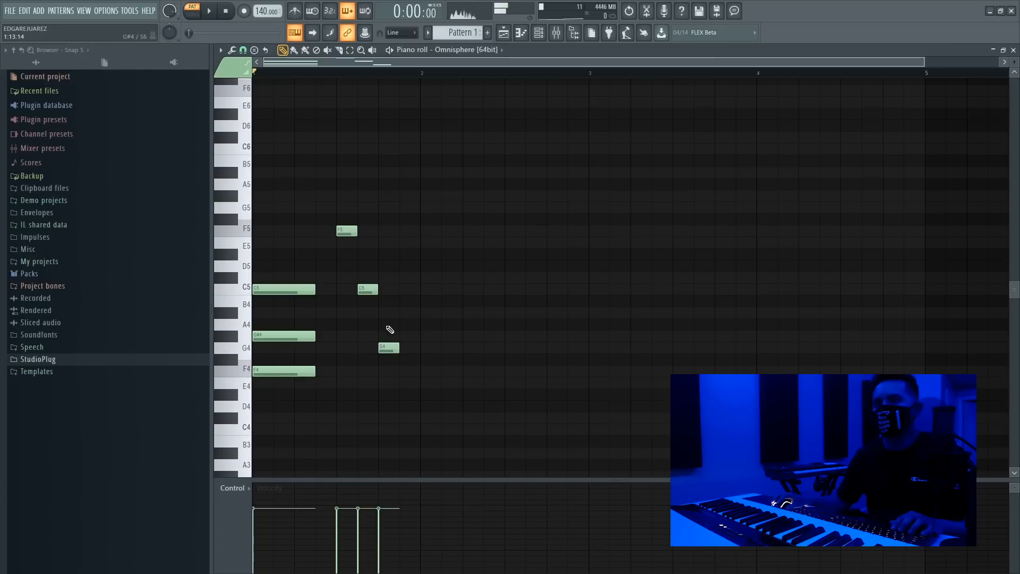
key(space)
drag(388, 272, 420, 347)
ctrl+click(435, 347)
key(space)
key(space)
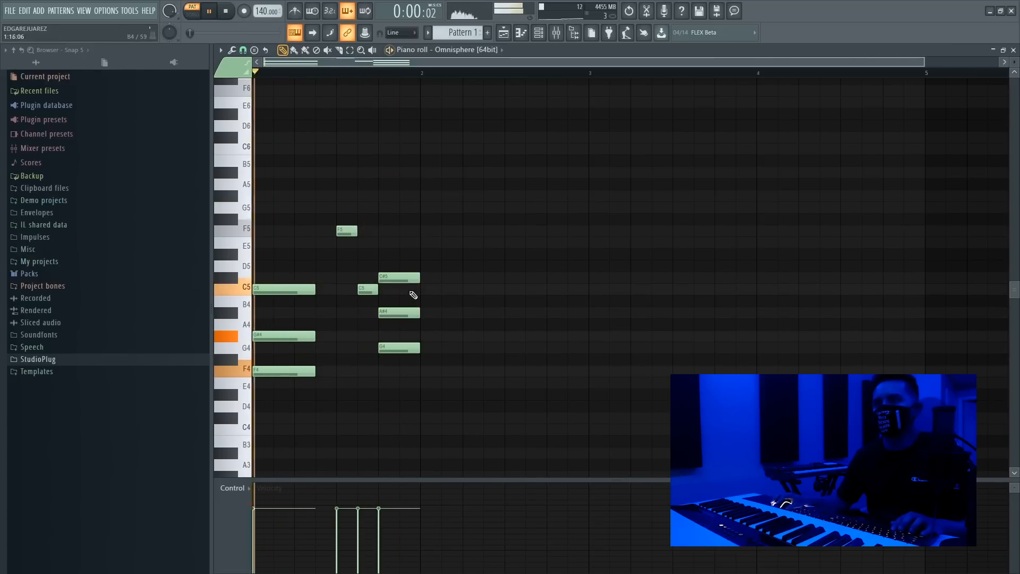
Lengthen the G4, A#4 and C#5 chord to two beats and play the pattern with the metronome on.
key(space)
drag(410, 266, 418, 352)
drag(420, 313, 478, 312)
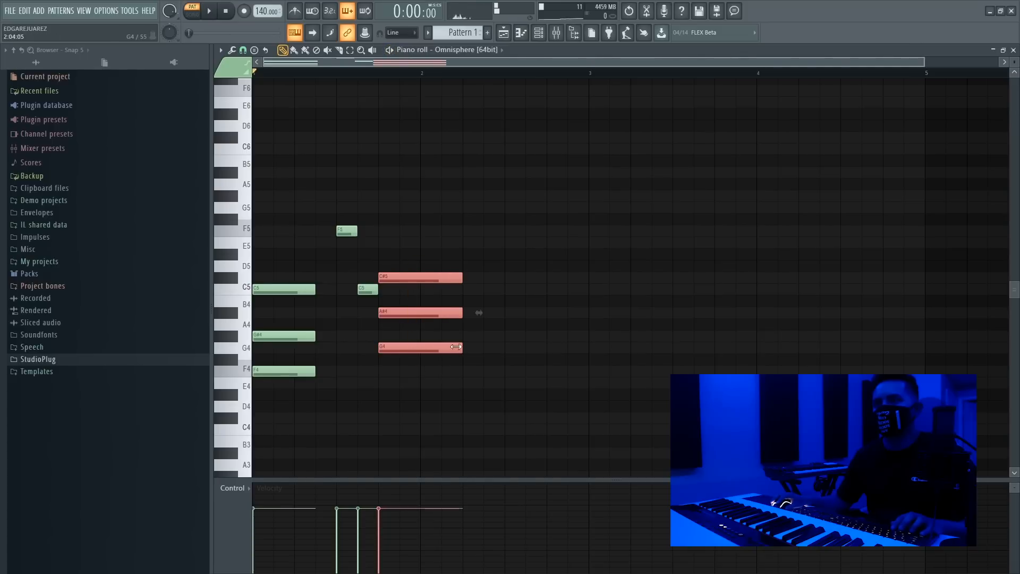
key(space)
key(space)
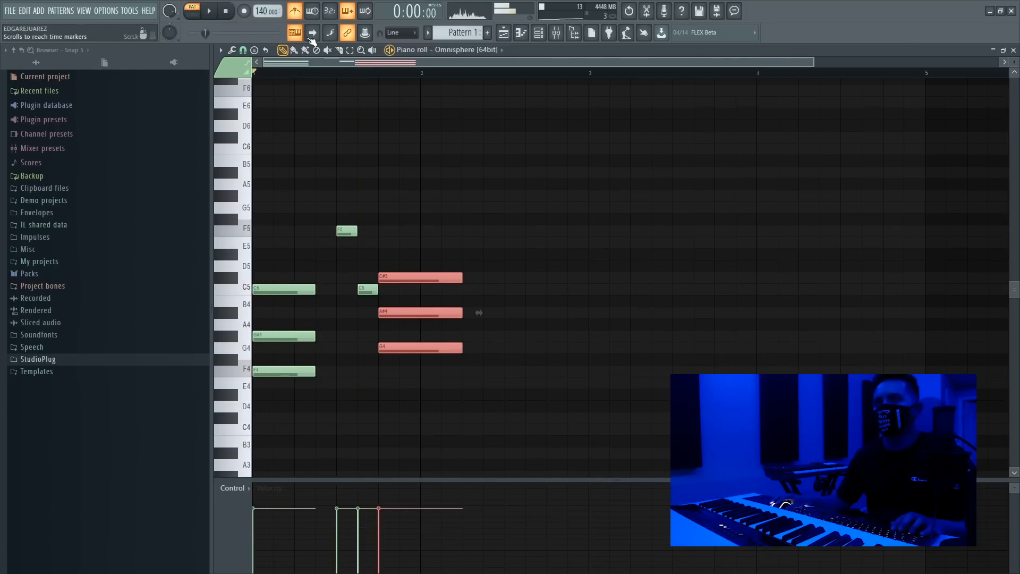
key(space)
Move the F5 and C5 notes and the second chord one beat later, so the chord starts at bar 2.
drag(344, 202, 504, 434)
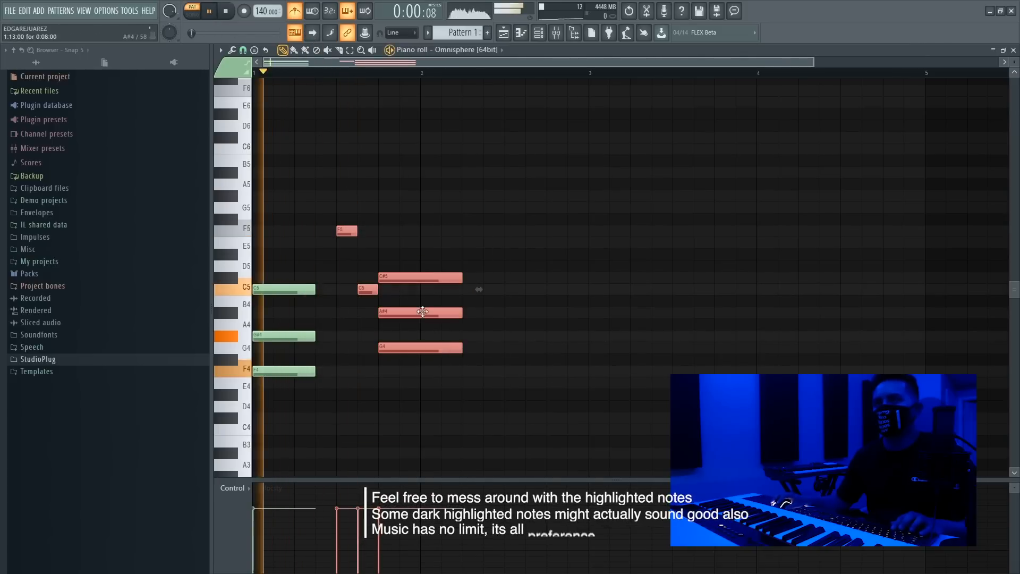
key(space)
drag(419, 278, 453, 274)
key(space)
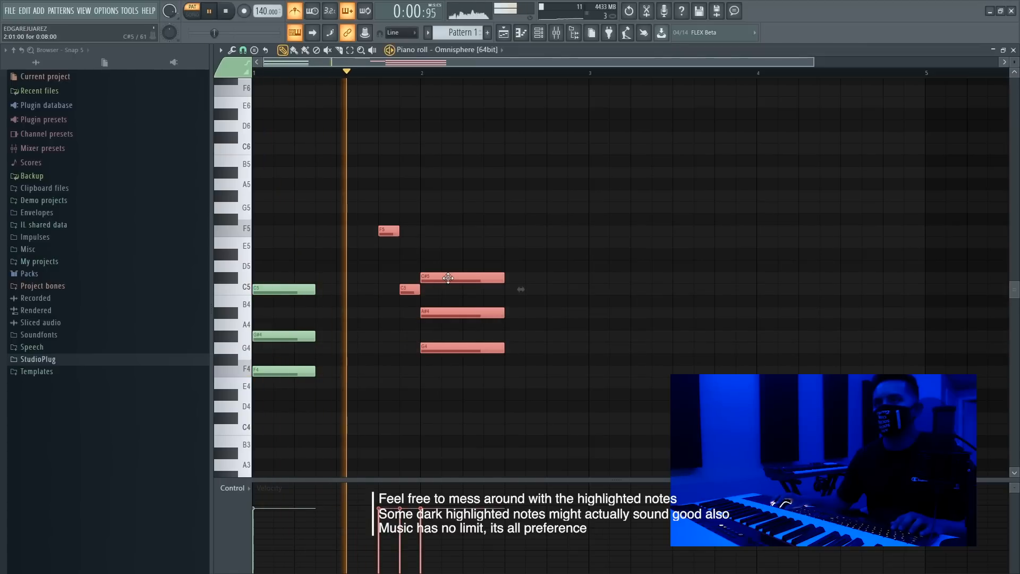
Shorten the G4, A#4 and C#5 chord at bar 2 to 1.5 beats, clear the selection and replay the pattern.
ctrl+click(524, 312)
key(space)
drag(478, 252, 483, 356)
click(488, 304)
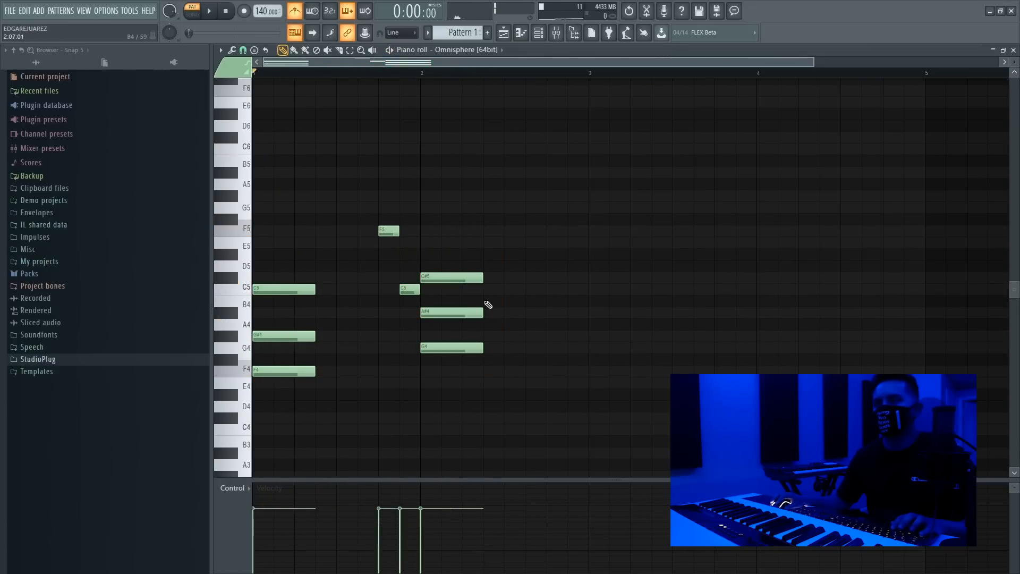
key(space)
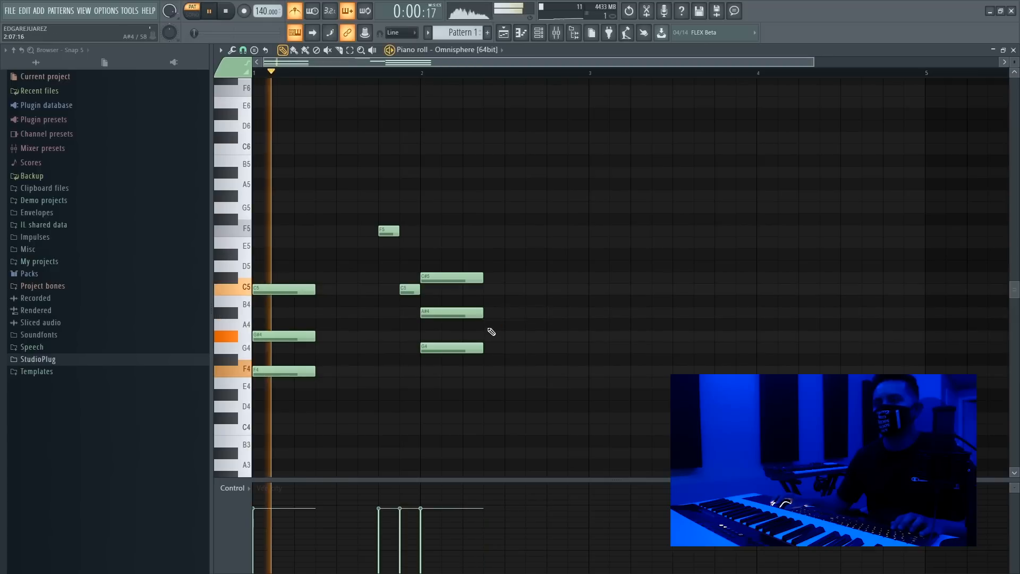
key(space)
click(512, 374)
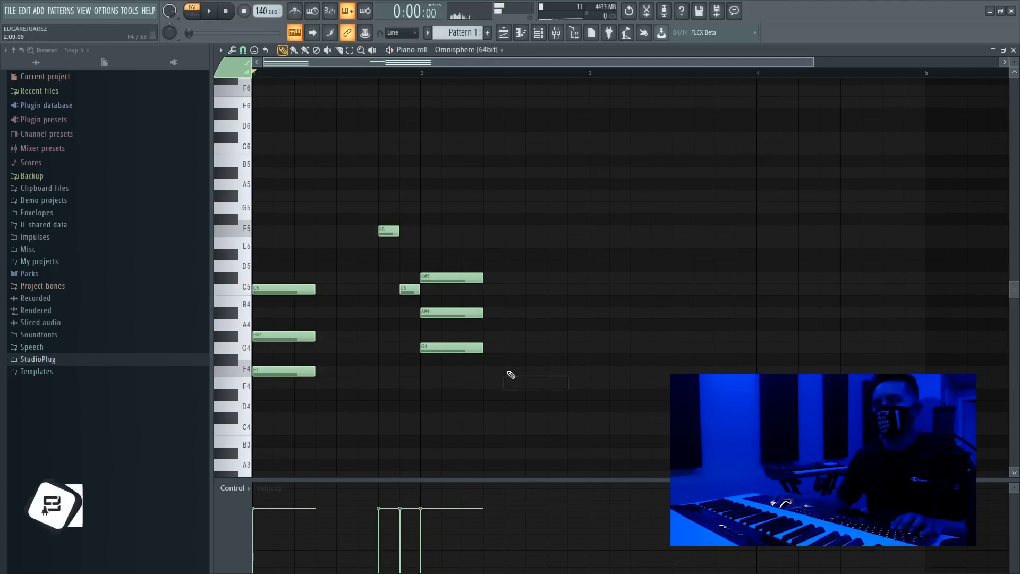
click(509, 336)
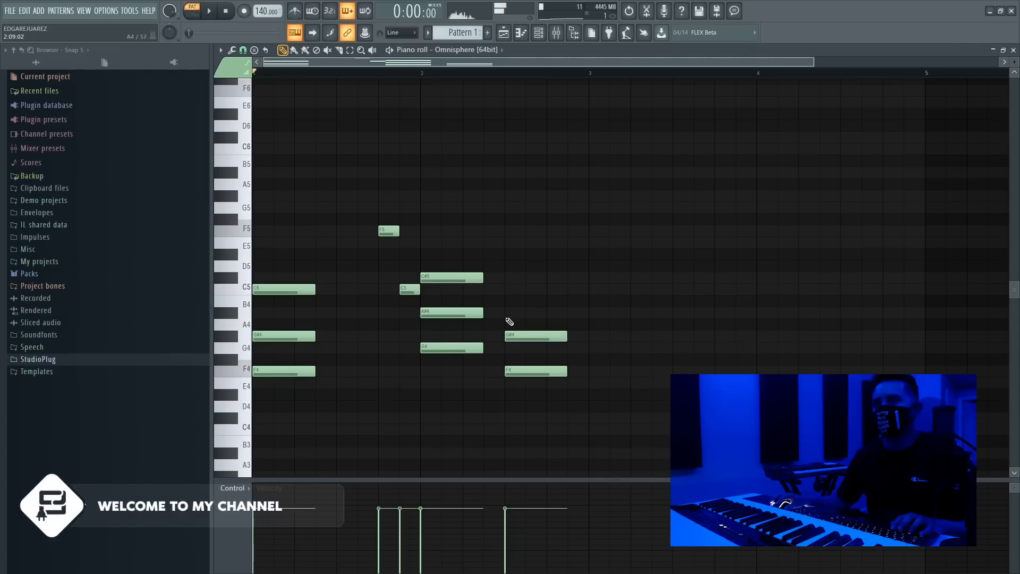
click(509, 291)
key(space)
right_click(521, 290)
right_click(521, 336)
right_click(519, 372)
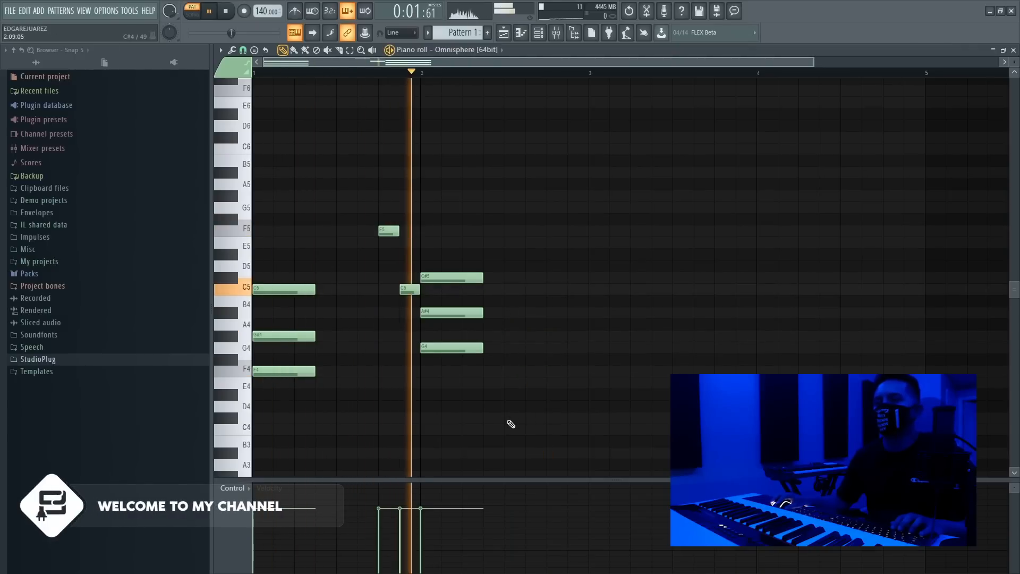
key(space)
click(510, 420)
right_click(513, 418)
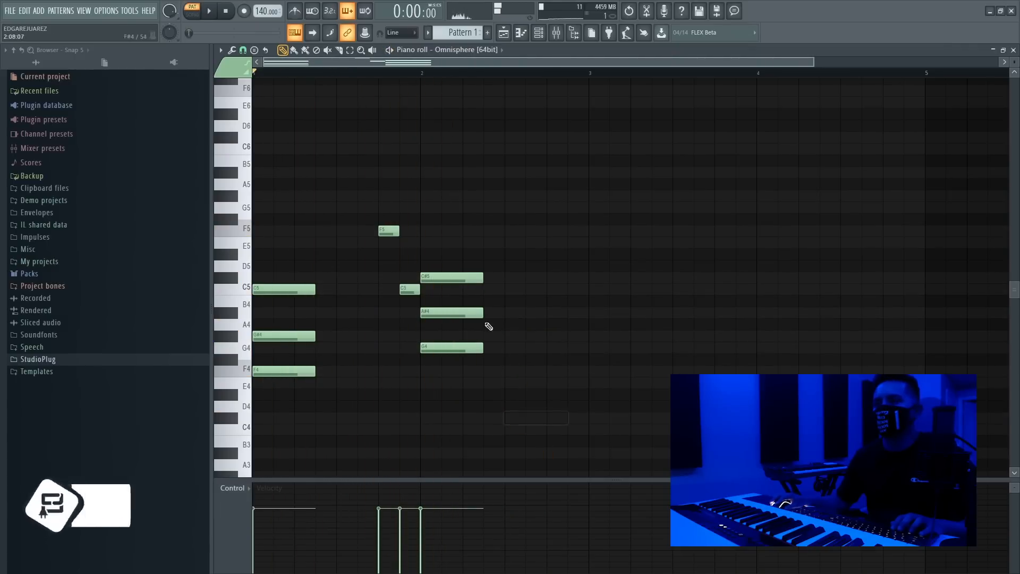
Place a 1.5-beat G#4 note on beat 3 of bar 2, comparing it with G4.
drag(508, 313, 502, 340)
key(space)
key(space)
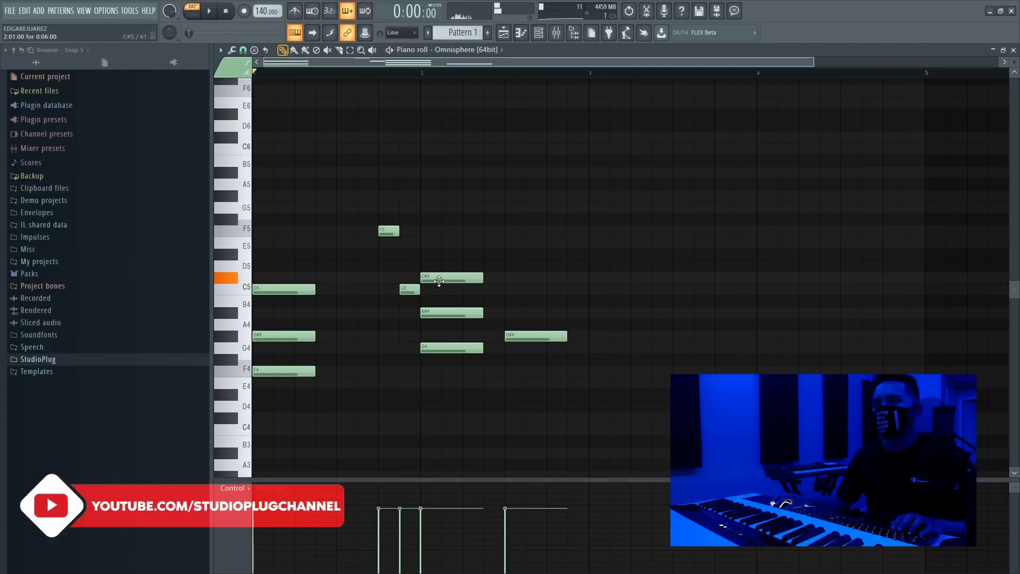
click(510, 348)
right_click(509, 338)
click(509, 337)
right_click(514, 351)
Add a 1.5-beat A#4 note at bar 3, and F4 and C#4 under the G#4 on beat 3 of bar 2.
click(591, 313)
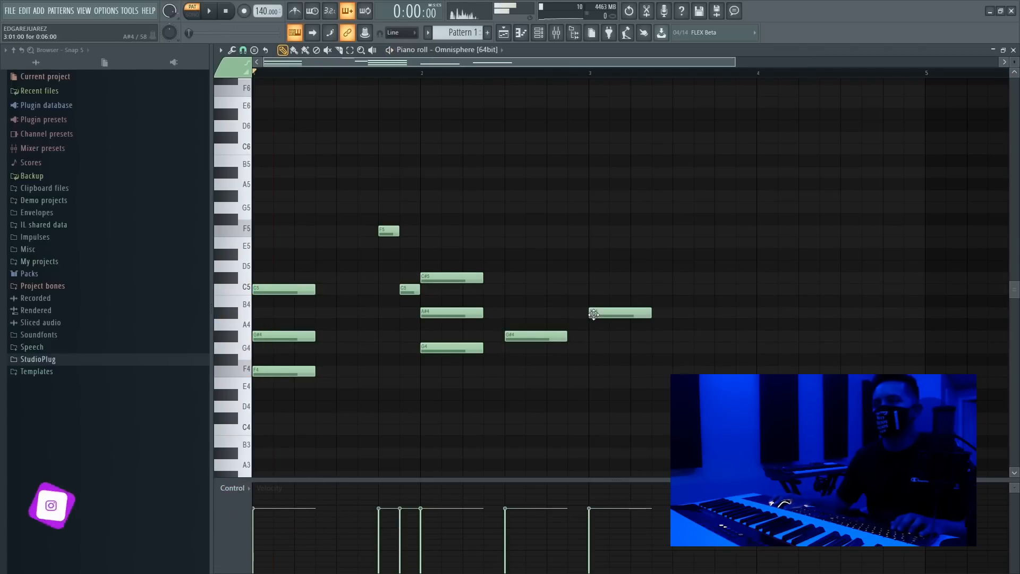
key(space)
click(509, 371)
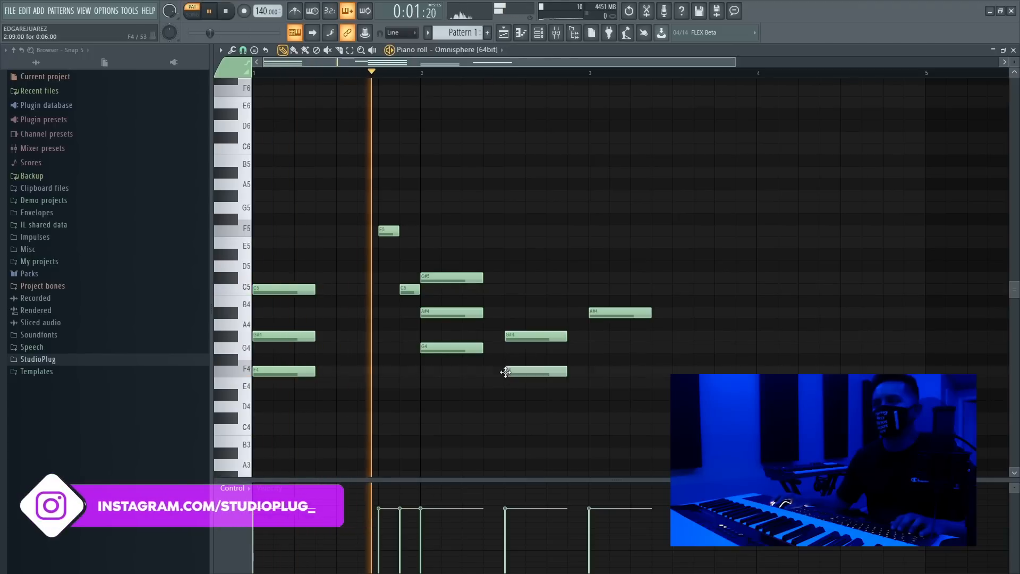
click(509, 418)
key(space)
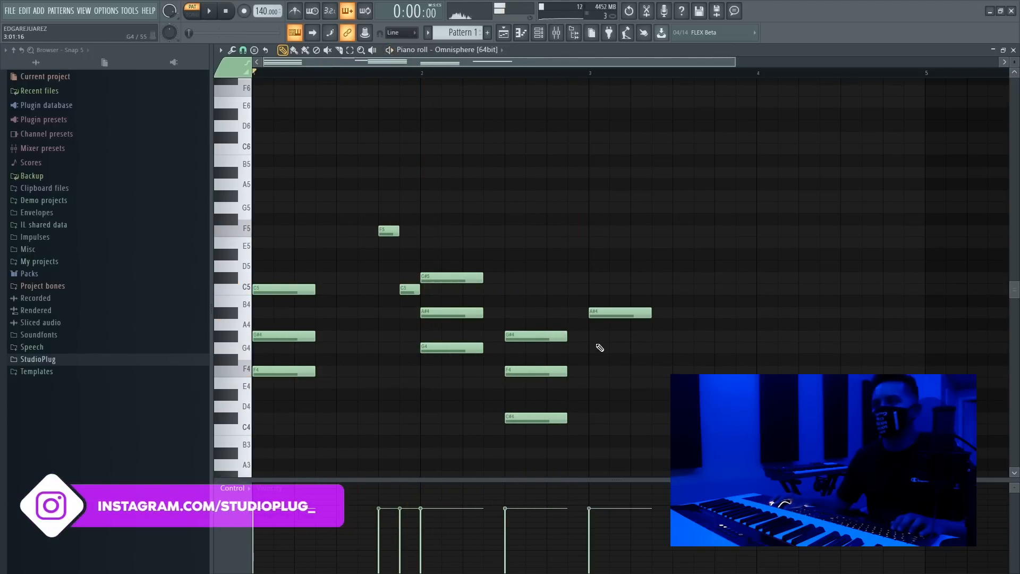
Complete the bar 3 chord with G4 and E4 below the A#4 and play the pattern.
click(589, 348)
click(592, 383)
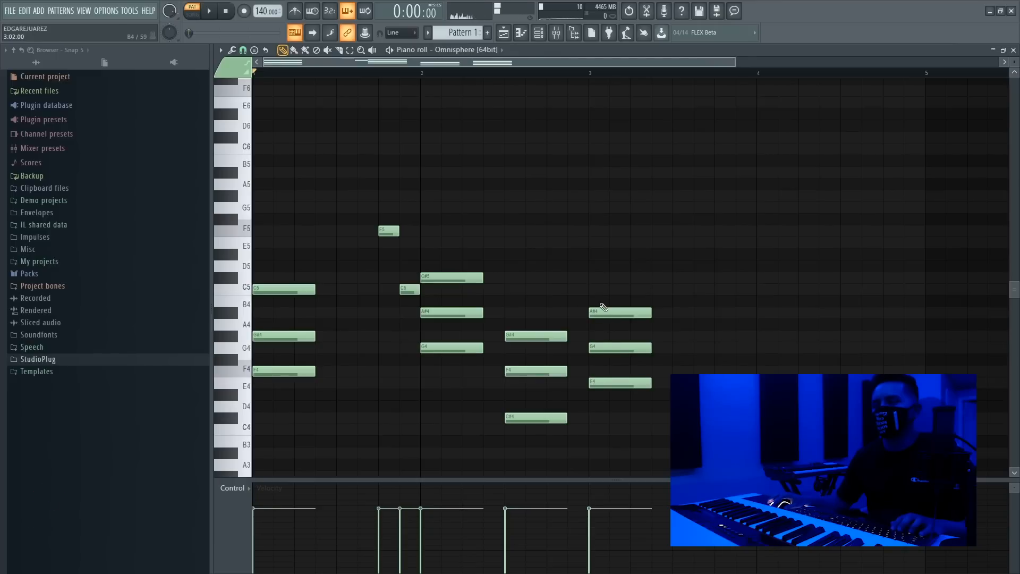
key(space)
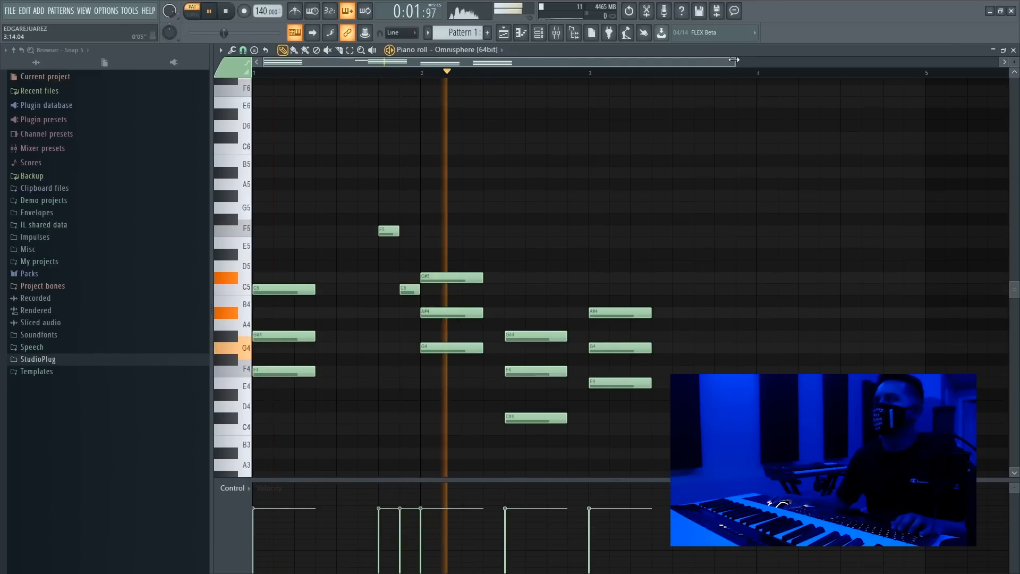
drag(734, 59, 847, 61)
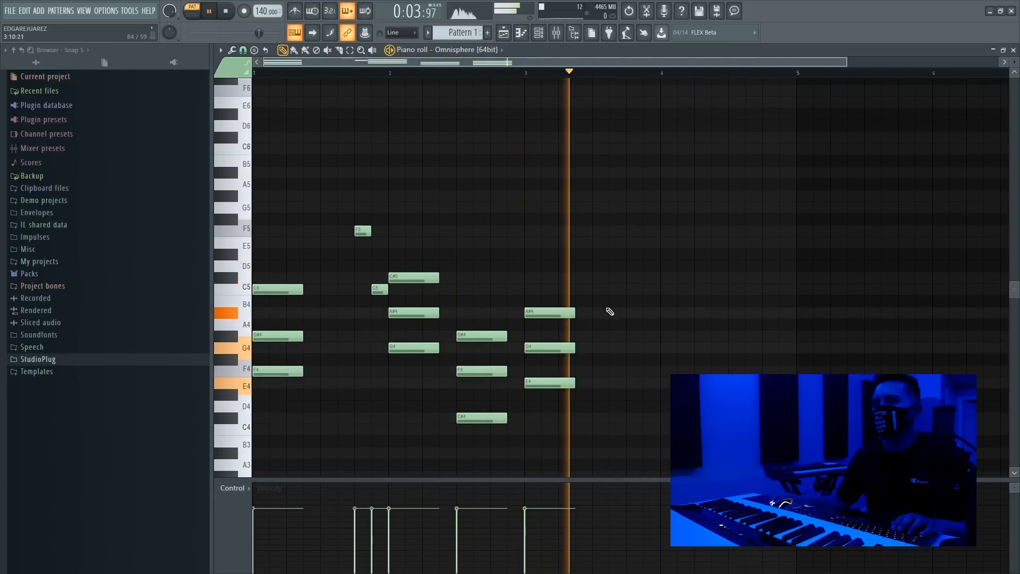
key(space)
Add one-beat A#4 and C5 notes on beats 3 and 4 of bar 3 and G4 at bar 4, and play the pattern.
click(597, 294)
right_click(598, 292)
click(600, 313)
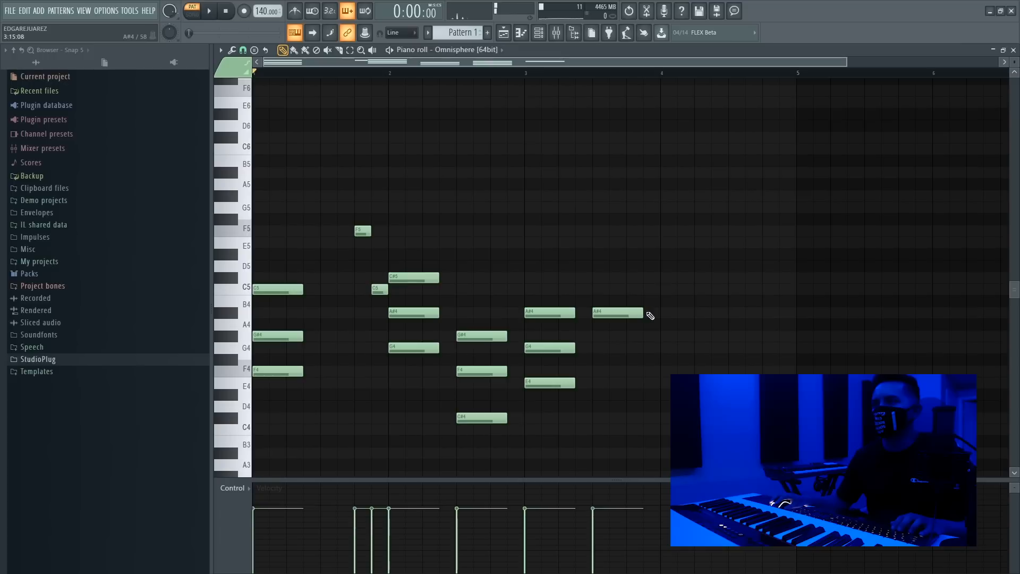
click(634, 293)
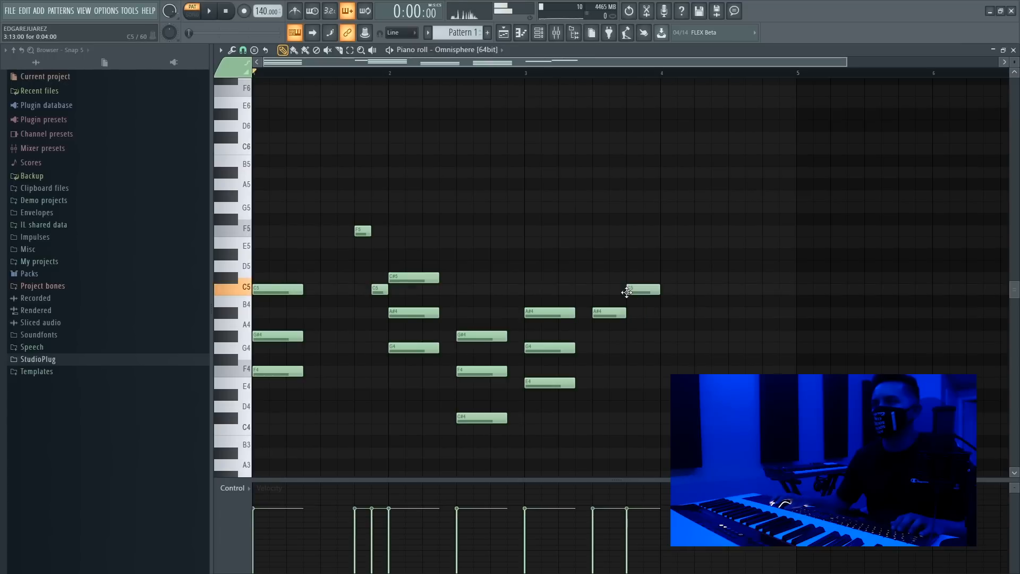
click(663, 348)
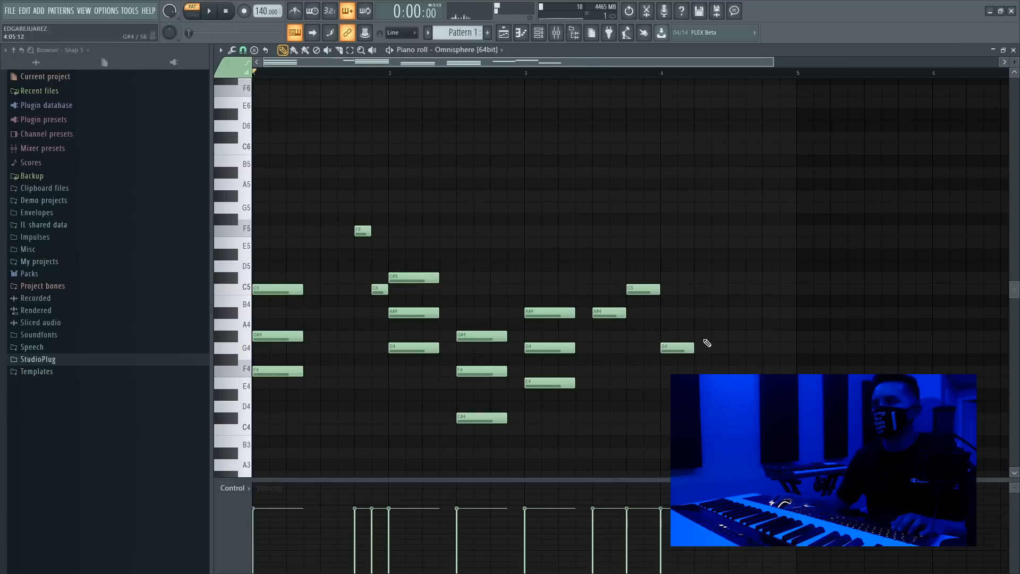
click(733, 337)
right_click(732, 336)
key(space)
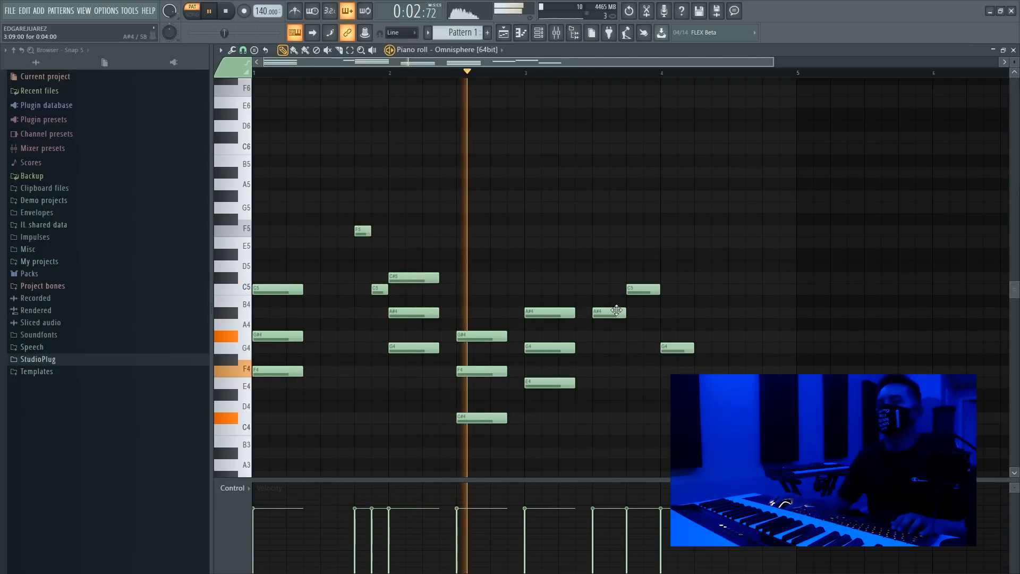
Move the last A#4 and C5 one beat later and the last G4 to beat 3 of bar 4.
key(space)
drag(618, 316, 676, 292)
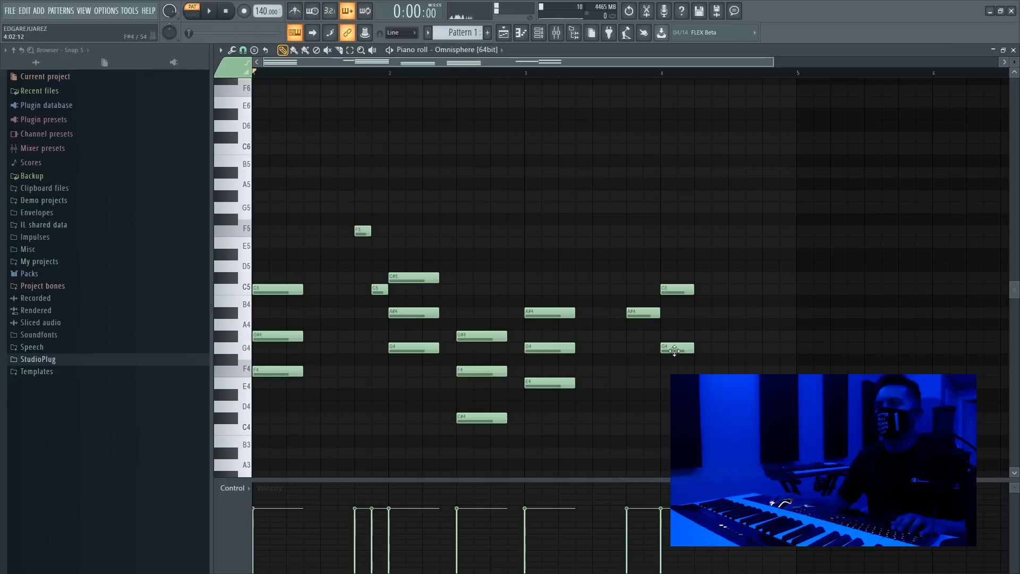
drag(675, 351, 738, 350)
Play the pattern and add one-beat G#4 and F4 notes under the C5 at bar 4.
key(space)
click(667, 337)
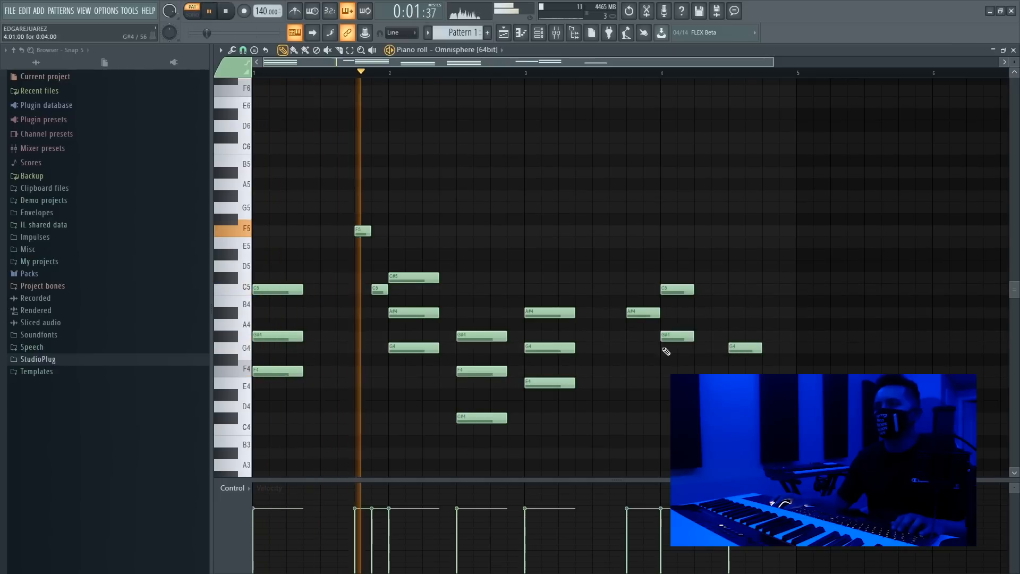
click(668, 371)
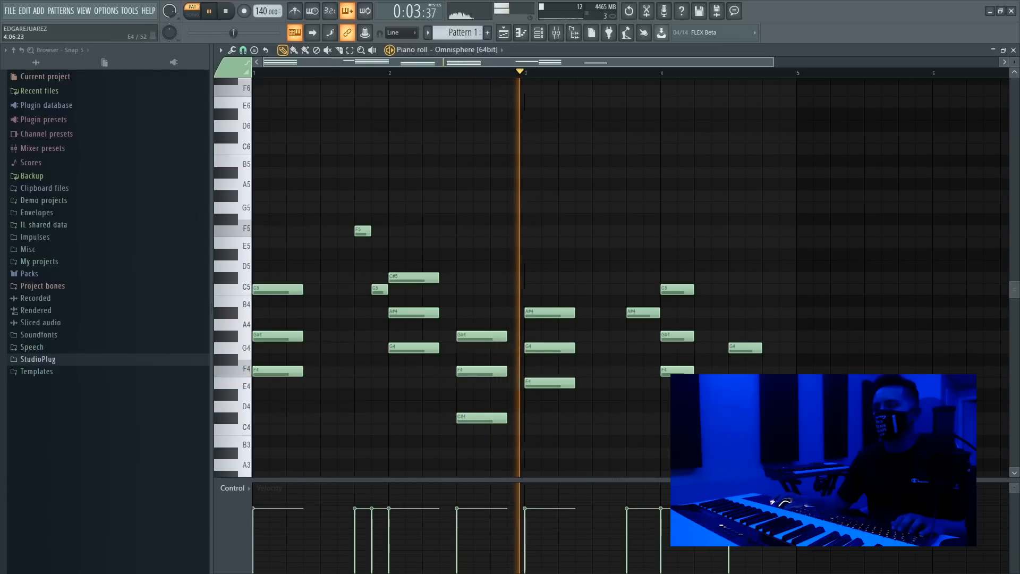
key(space)
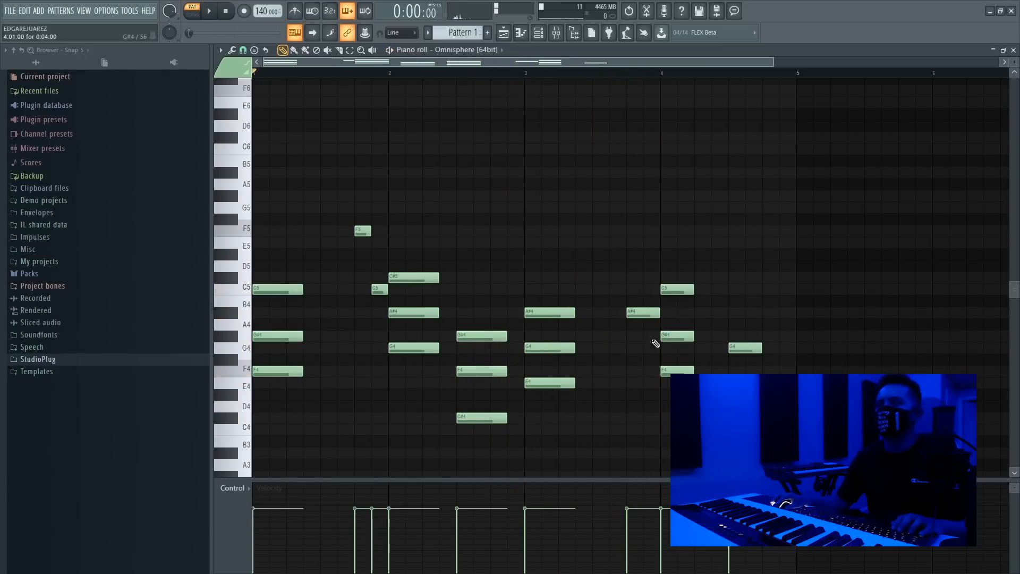
Try E4 in place of F4 in the bar 4 chord, play the pattern and restore F4.
key(space)
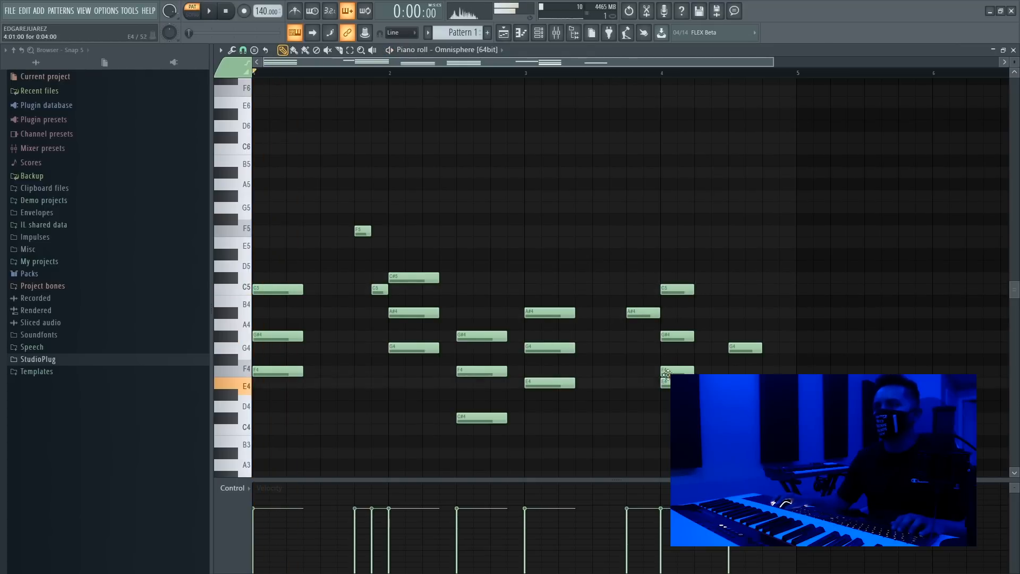
key(space)
click(662, 74)
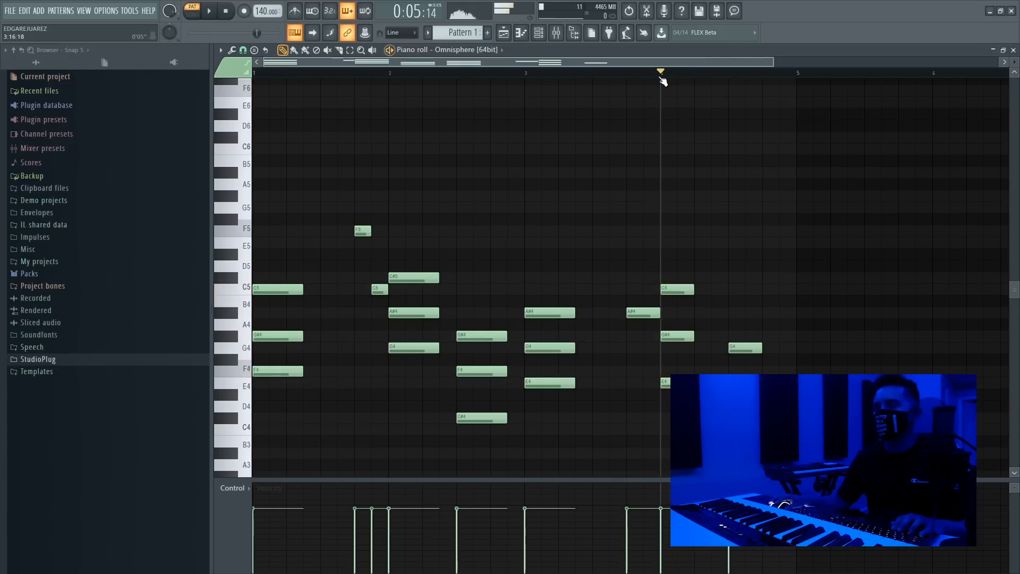
key(space)
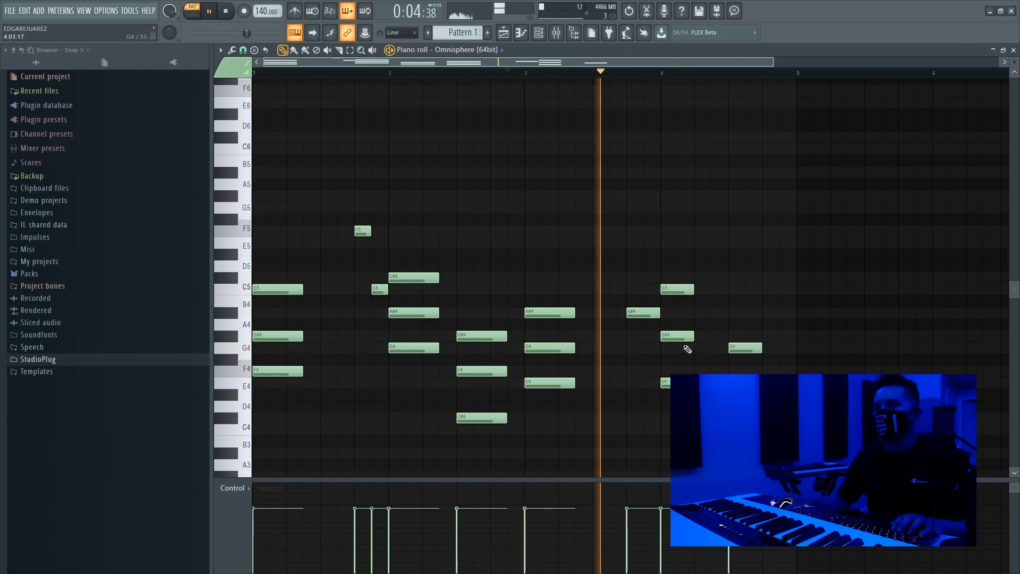
drag(674, 383, 674, 371)
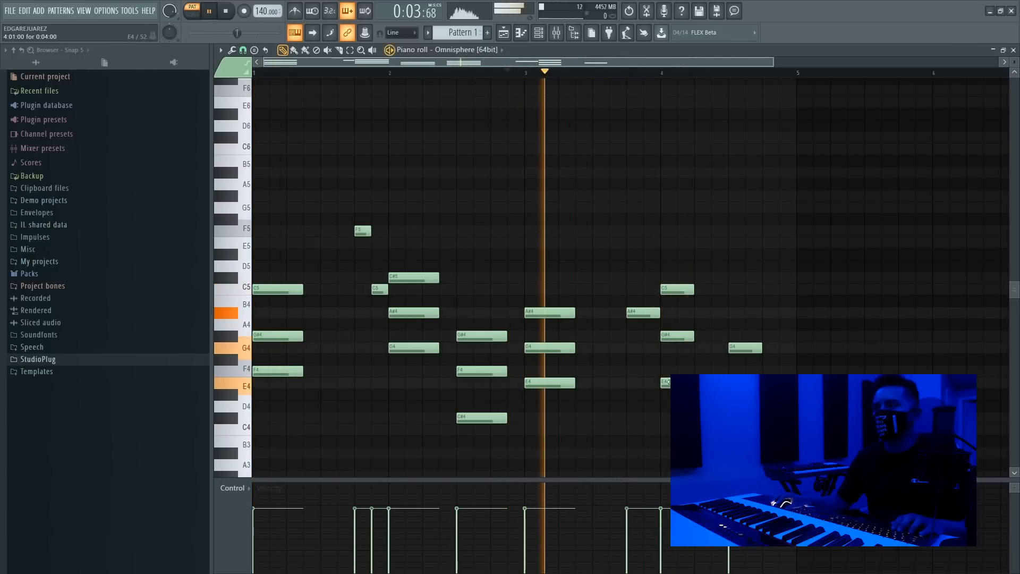
right_click(673, 337)
click(672, 337)
mouse_move(671, 289)
mouse_down()
mouse_move(668, 277)
mouse_move(671, 289)
mouse_up()
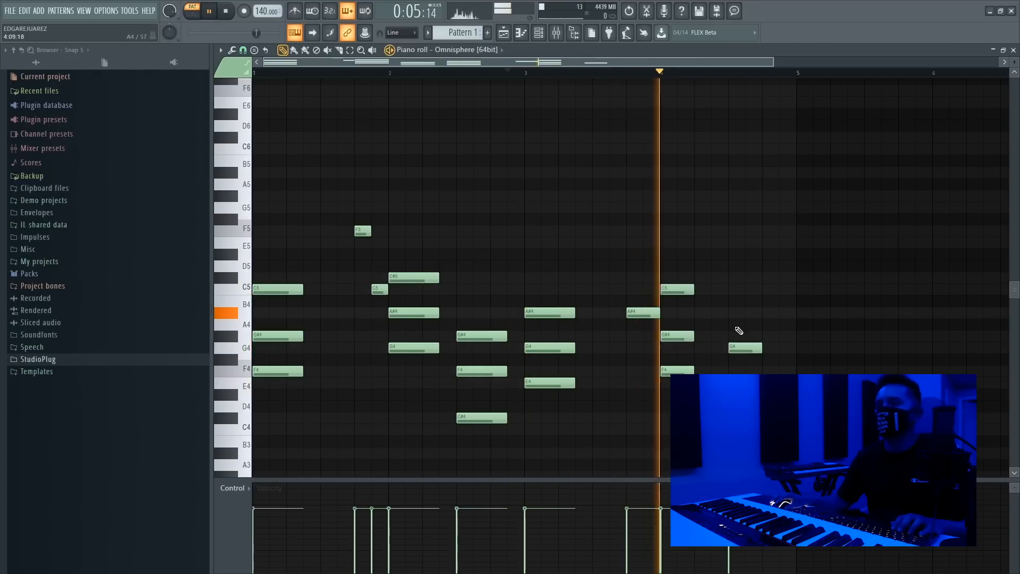
key(space)
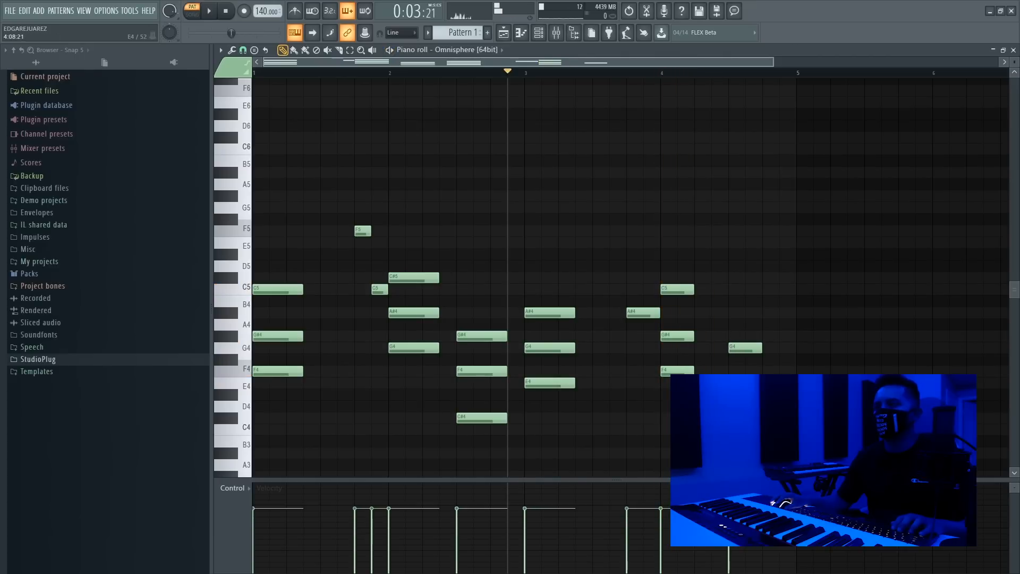
Complete the chord on beat 3 of bar 4 with one-beat E4 and C4 notes under the G4.
click(276, 301)
right_click(279, 300)
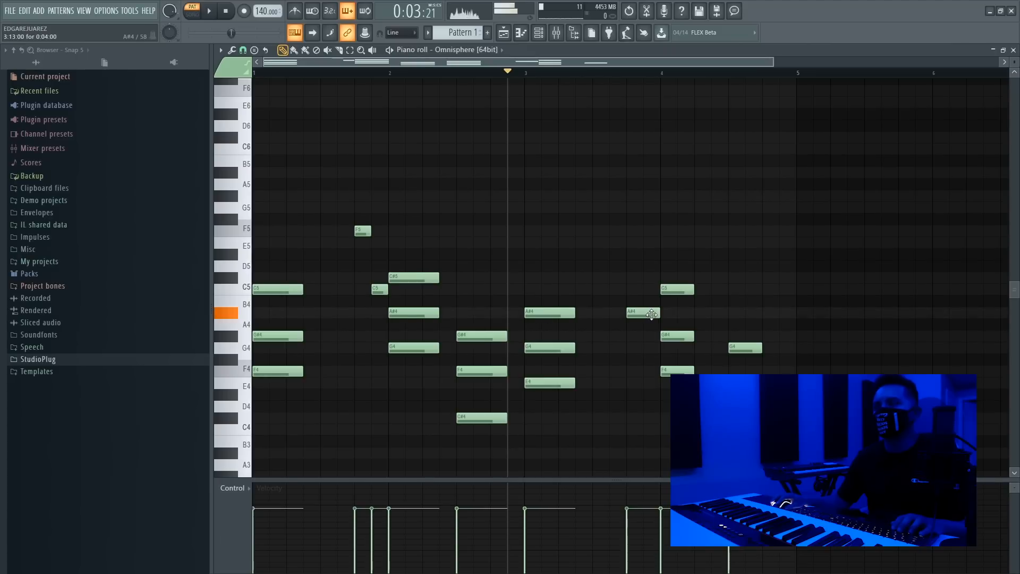
click(739, 346)
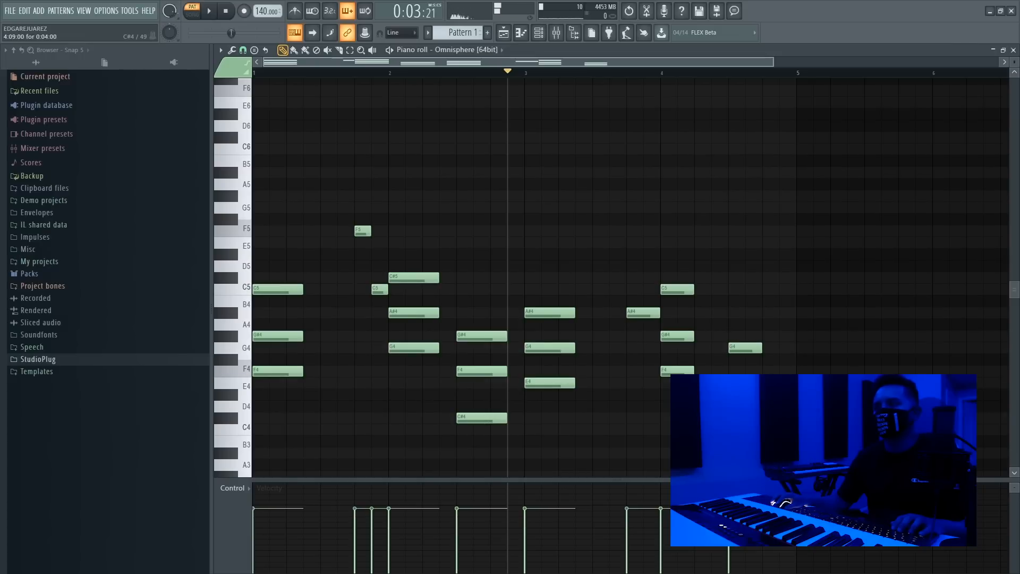
key(space)
Play back the ending from bar 4 and from beat 3 of bar 4, and replay the pattern from the start.
click(664, 74)
key(space)
click(731, 74)
key(space)
key(space)
drag(711, 74, 158, 108)
key(space)
key(space)
key(space)
Transpose all the notes up one octave during playback and adjust the piano roll view to fit them.
click(679, 336)
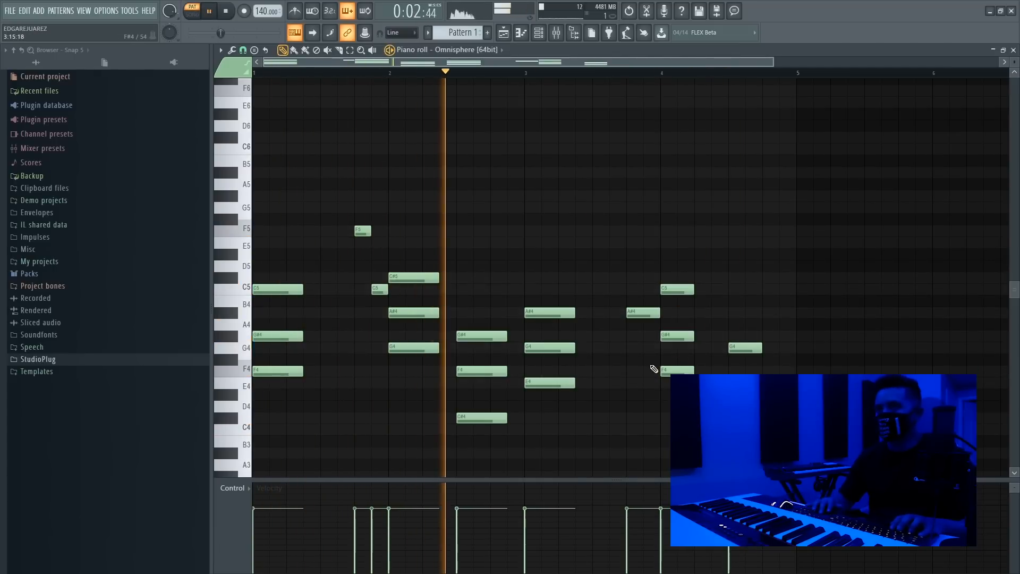
key(ctrl+Up)
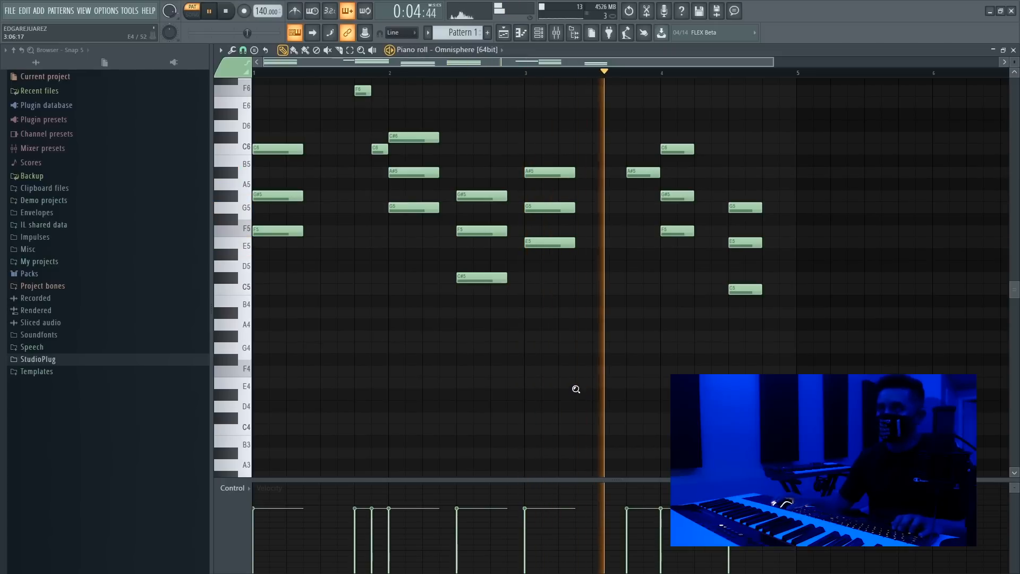
ctrl+right_click(584, 395)
key(space)
drag(676, 63, 750, 63)
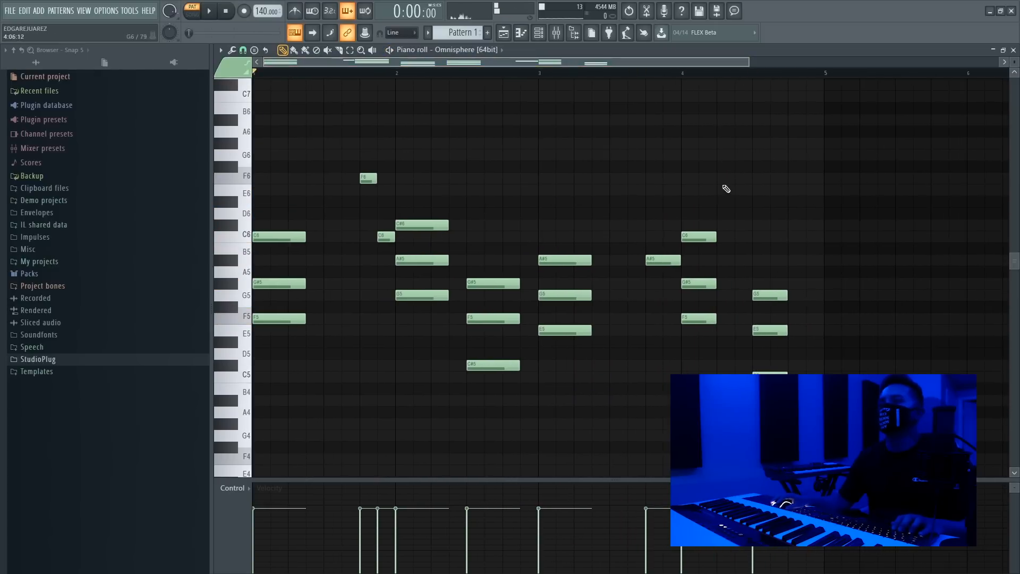
Try C#6 and A#5 in place of C6 as the top note of the bar 4 chord.
click(692, 225)
right_click(691, 237)
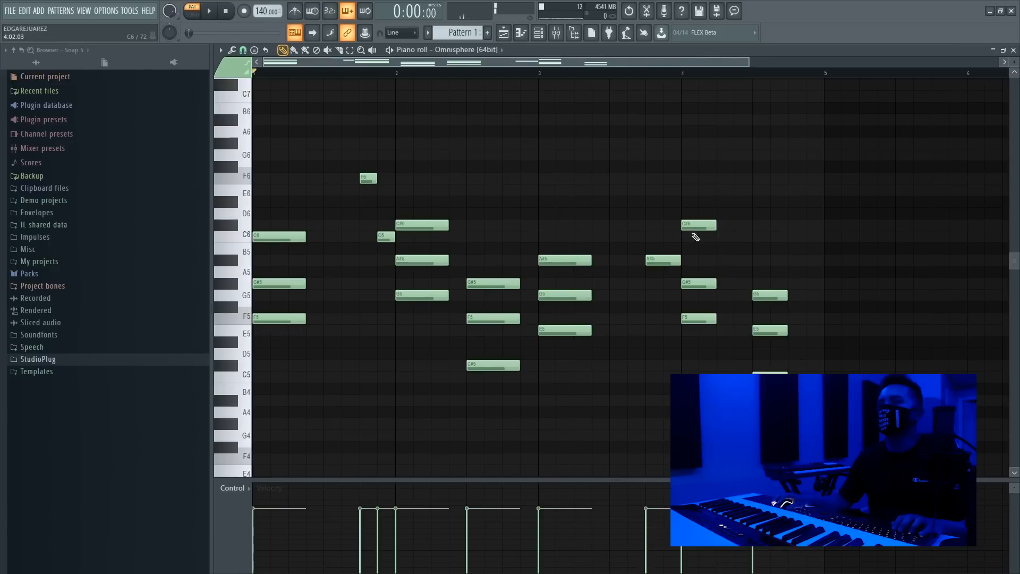
right_click(691, 225)
click(684, 260)
click(571, 259)
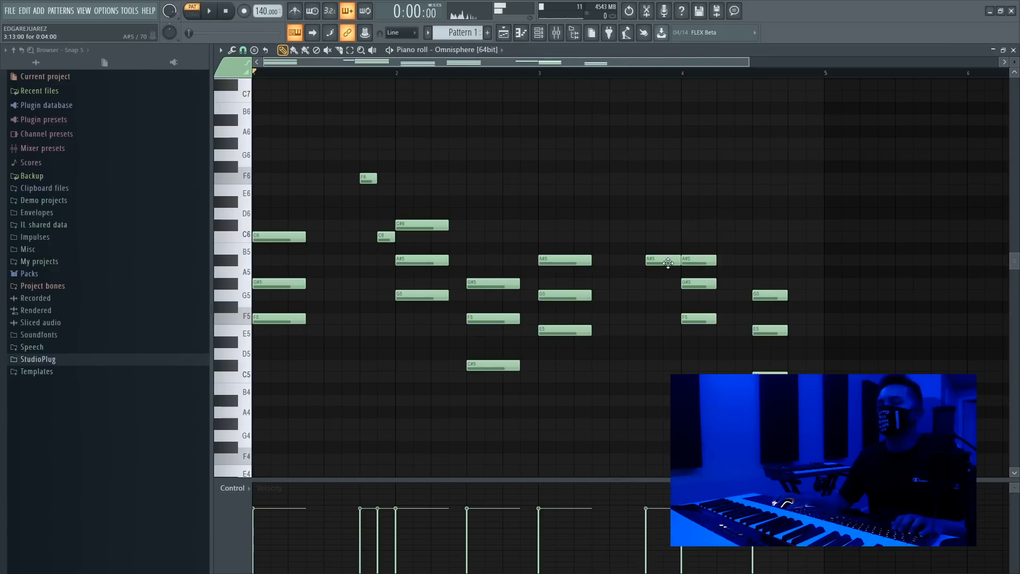
click(755, 296)
Replace G#5 and F5 in the bar 4 chord with G5 and E5, raise its top note to C6 and cue playback at bar 4.
key(space)
right_click(692, 286)
click(683, 299)
right_click(692, 320)
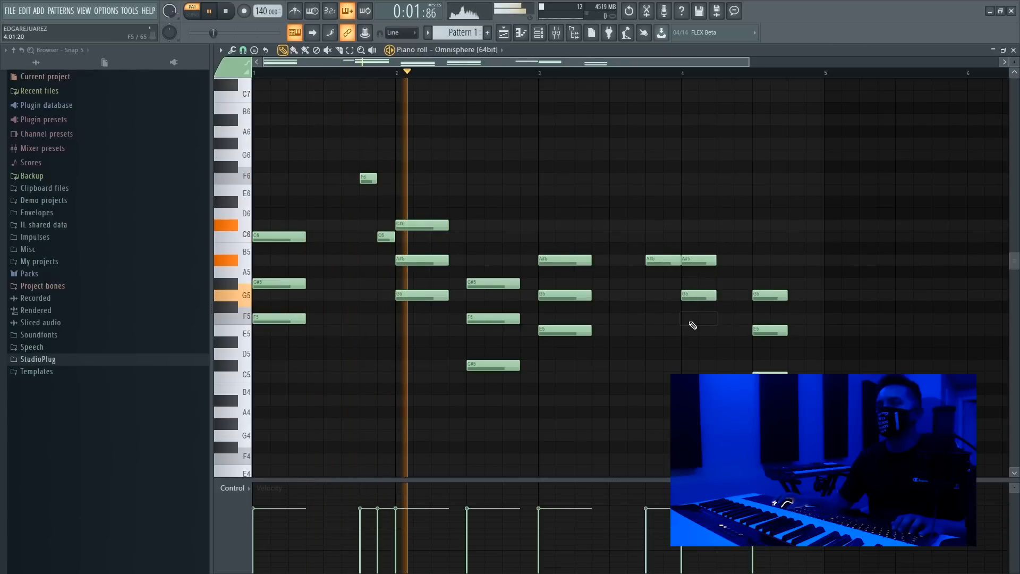
click(686, 331)
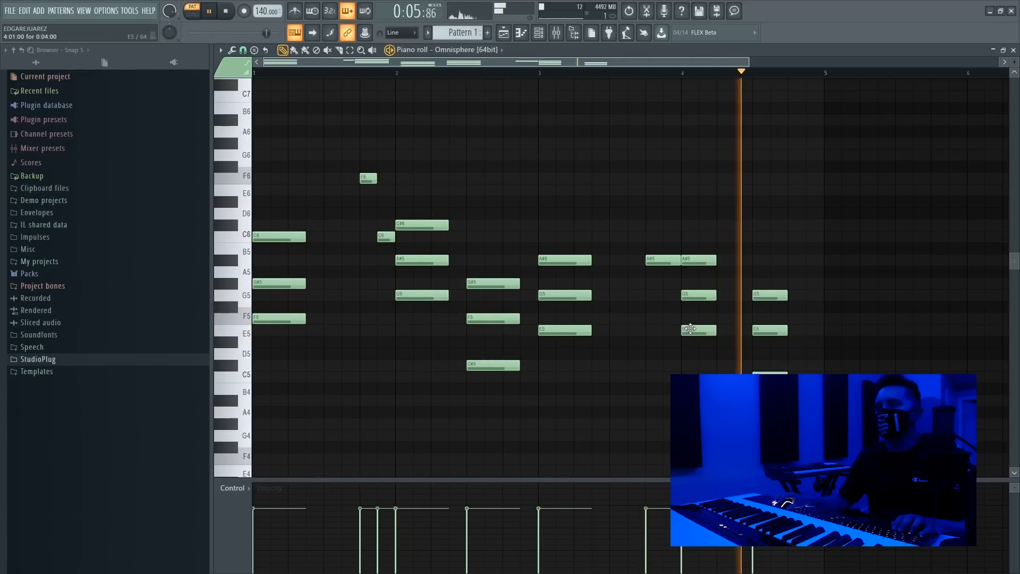
key(space)
drag(689, 258, 691, 234)
click(689, 76)
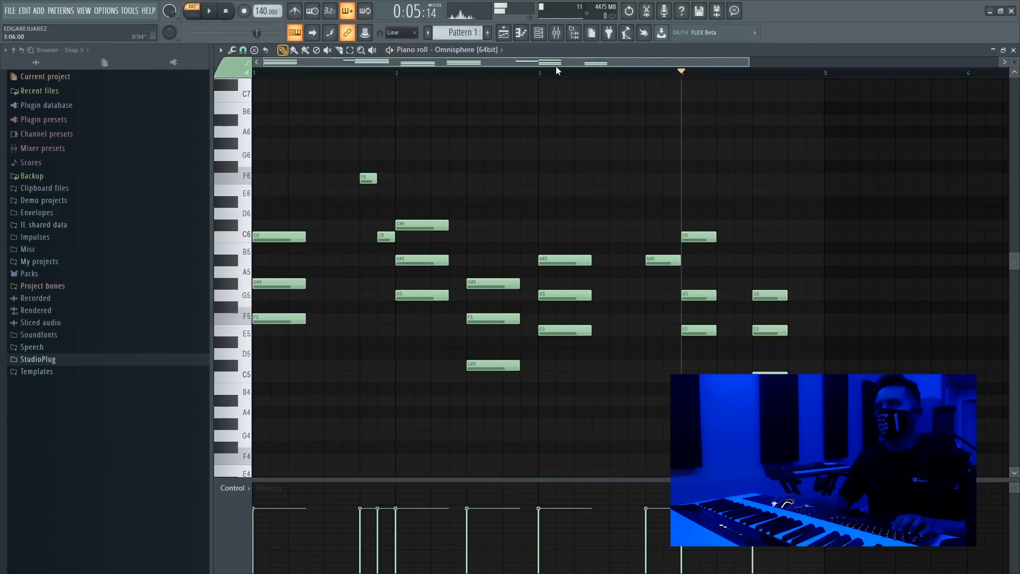
Articulate all the notes as legato and lengthen the last chord's three notes to the end of bar 4.
key(space)
key(space)
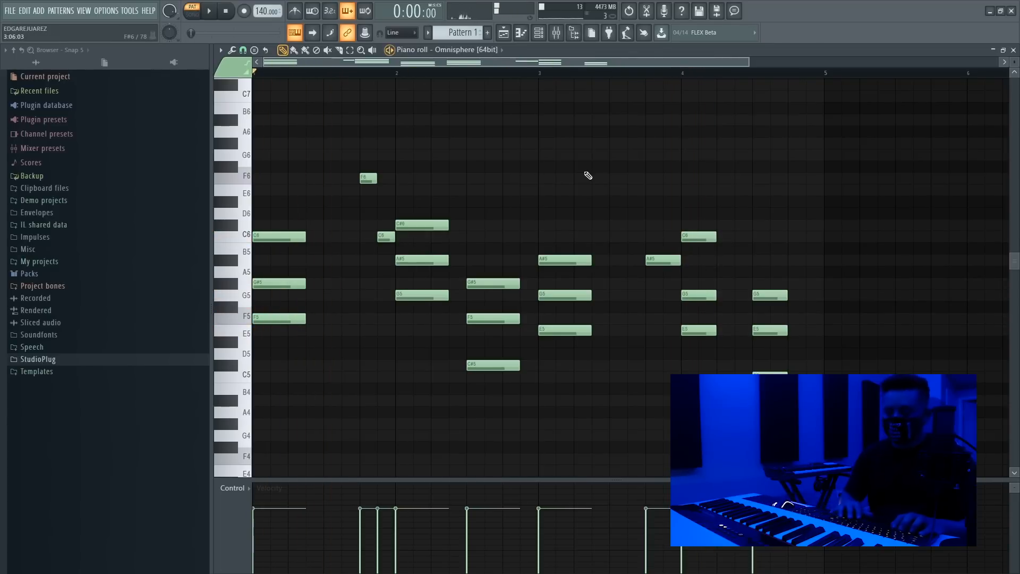
key(alt+l)
key(Return)
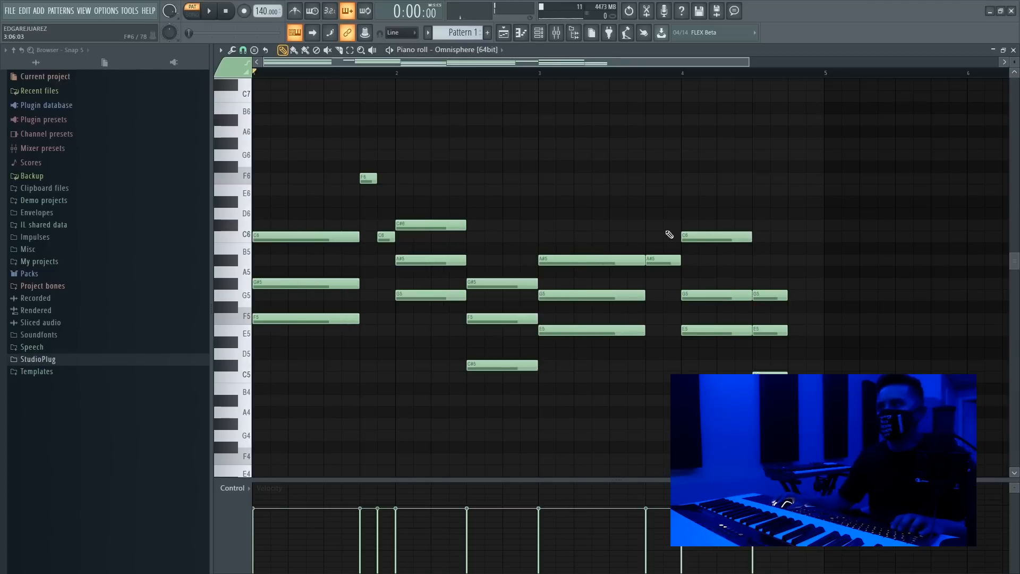
scroll(792, 313, down, 1)
drag(805, 266, 839, 358)
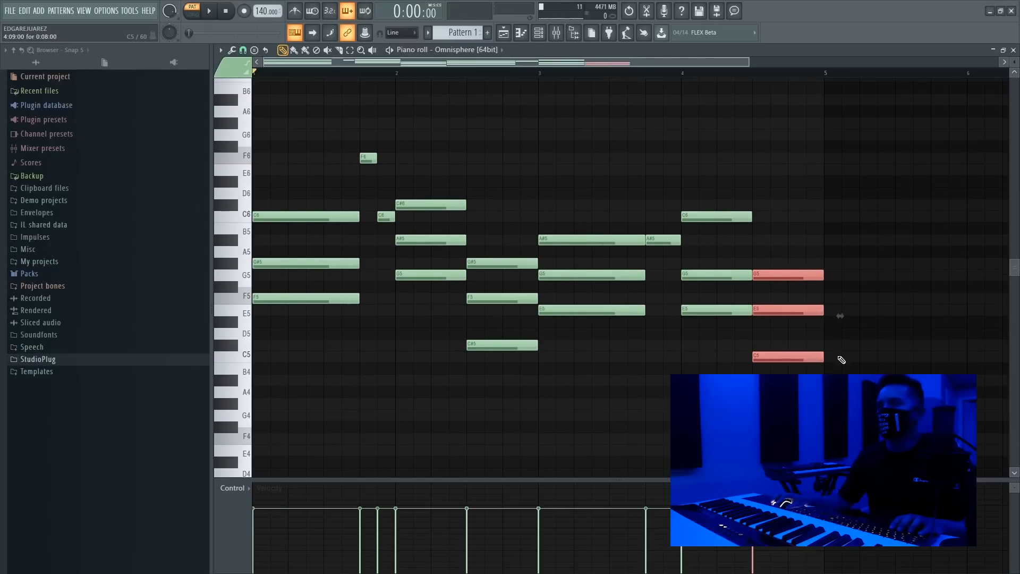
click(852, 363)
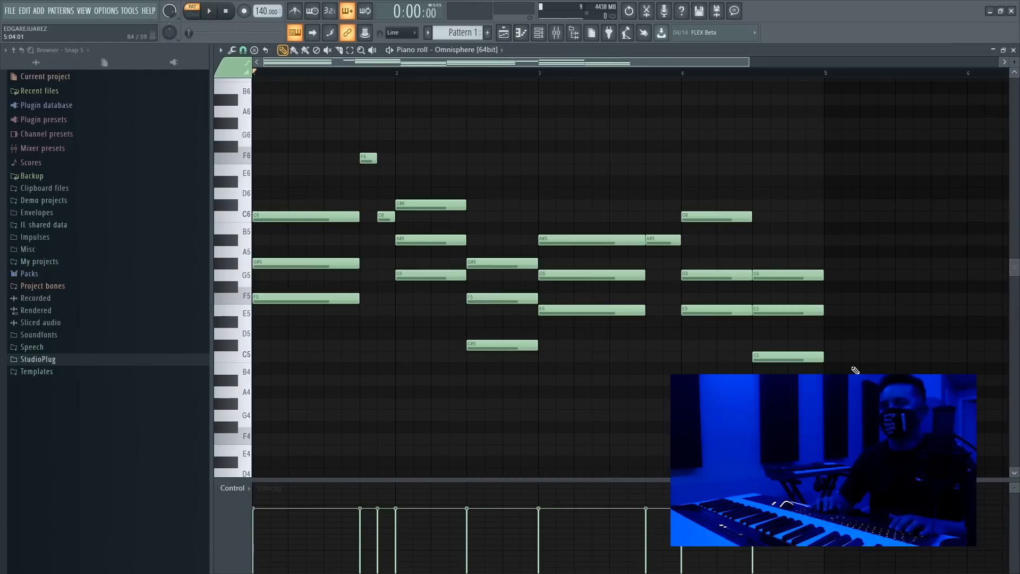
Select every chord note, leaving out the short melody notes, and articulate them as legato so each chord reaches the next.
drag(294, 311, 370, 207)
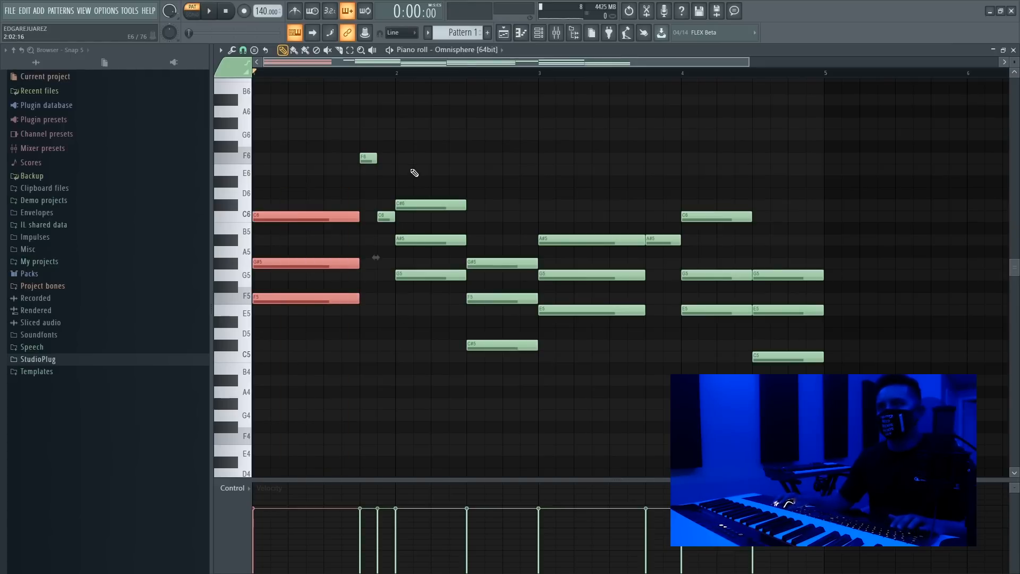
drag(418, 176, 498, 338)
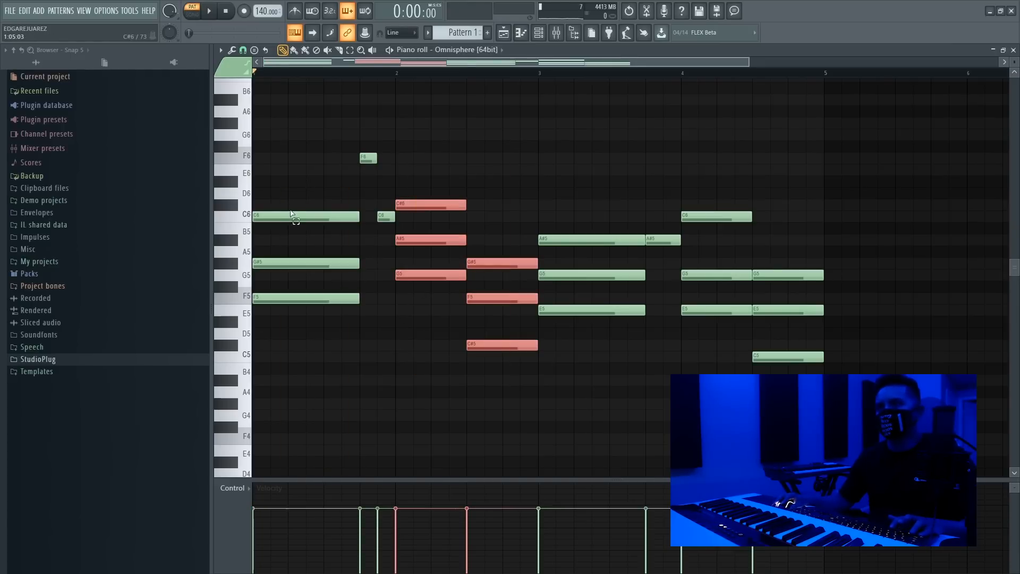
drag(291, 206, 342, 309)
drag(418, 196, 497, 344)
drag(581, 233, 585, 351)
drag(738, 177, 872, 374)
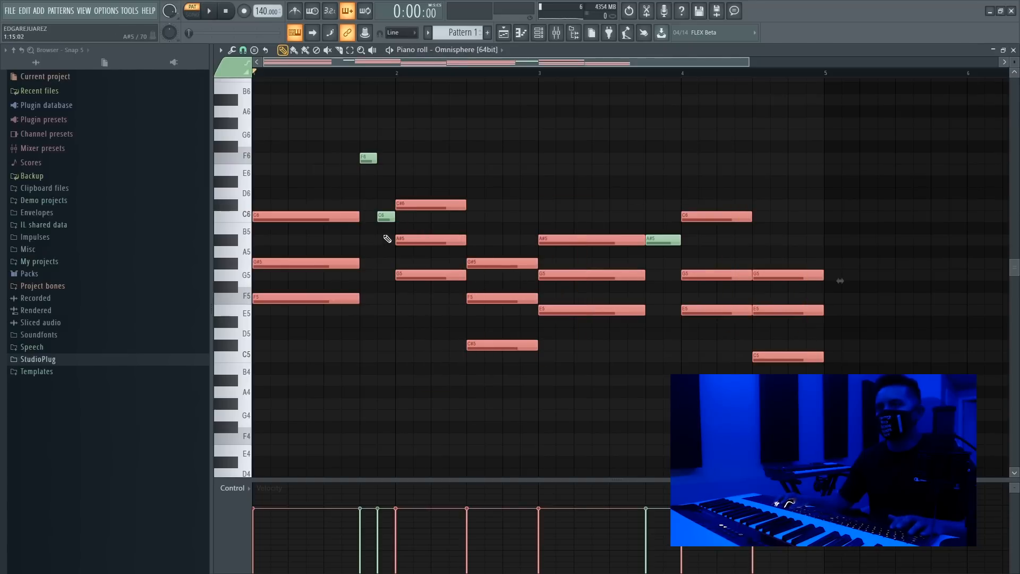
key(alt+l)
key(Return)
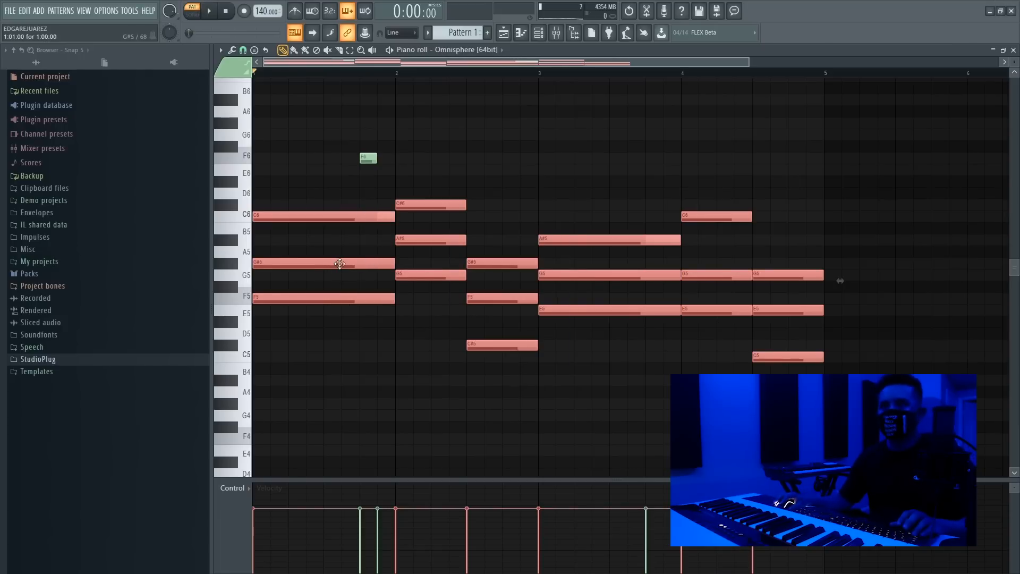
Arpeggiate the selected chord notes with the Normal pattern, range 1 and Chord sync, previewing the result in playback.
key(alt+a)
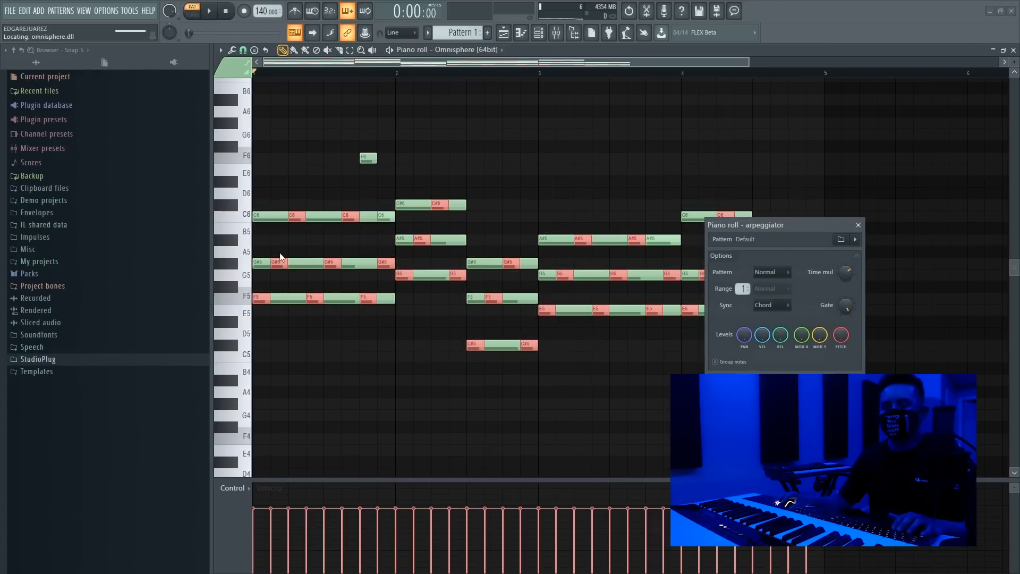
drag(748, 228, 597, 272)
key(space)
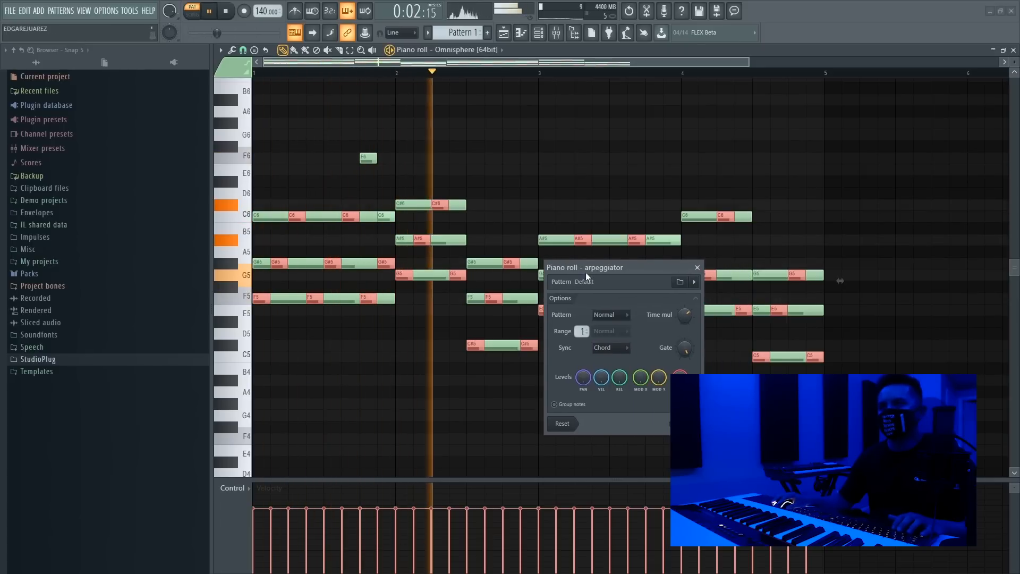
drag(594, 269, 465, 297)
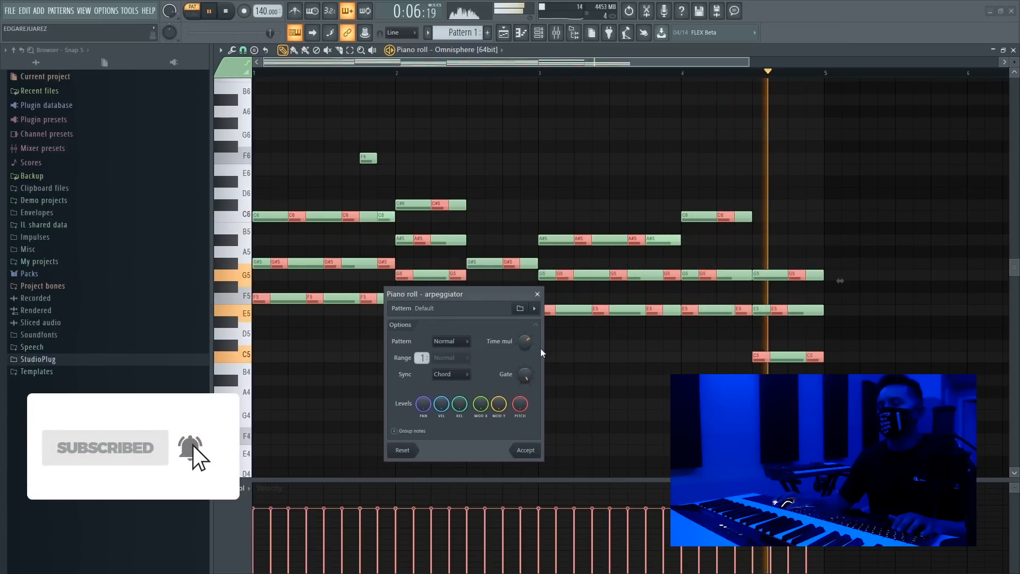
click(525, 451)
key(space)
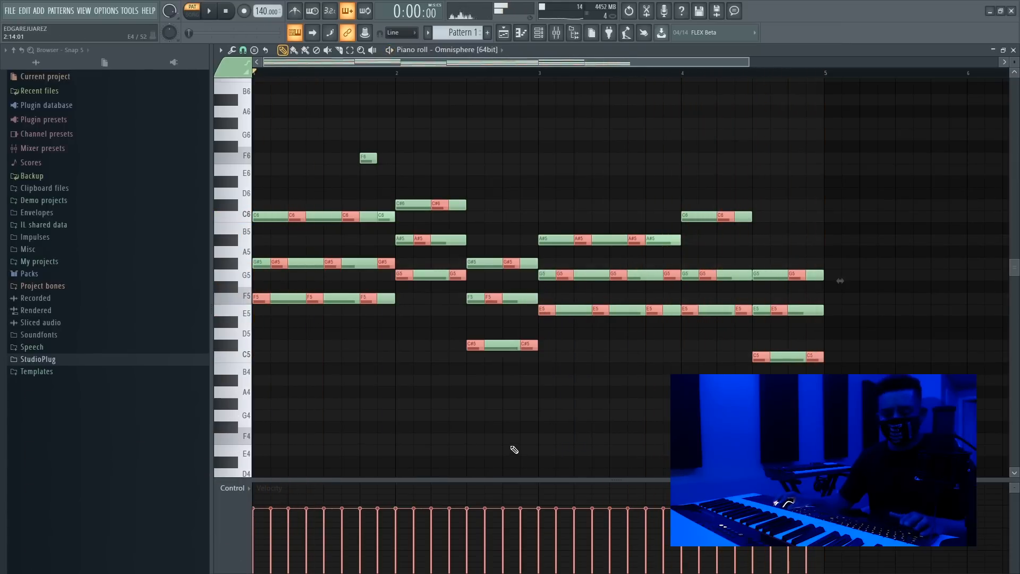
Clone the Omnisphere channel and move the arpeggiated notes into the clone's piano roll, leaving the sustained chords in the original channel.
key(ctrl+z)
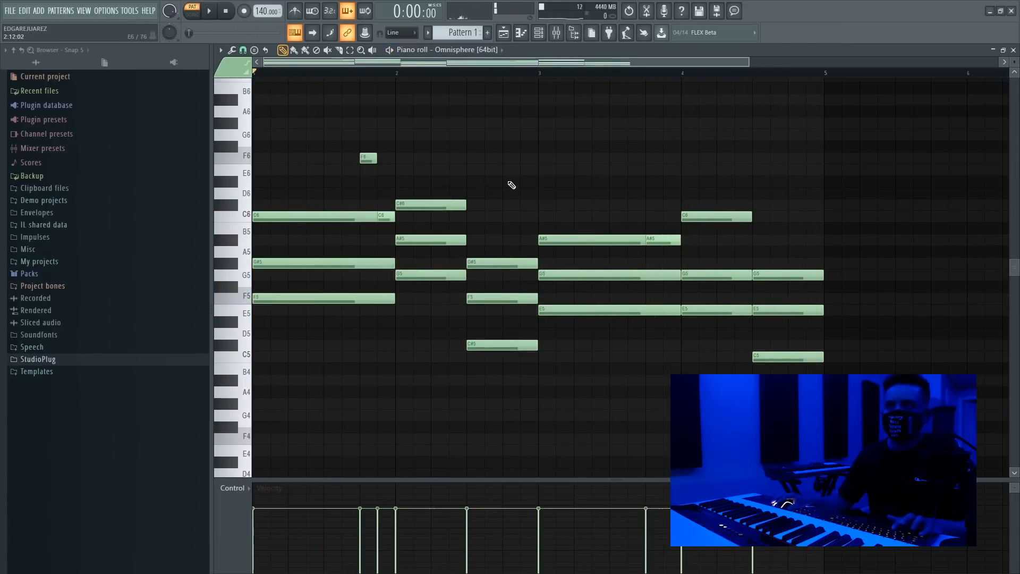
click(538, 29)
right_click(454, 227)
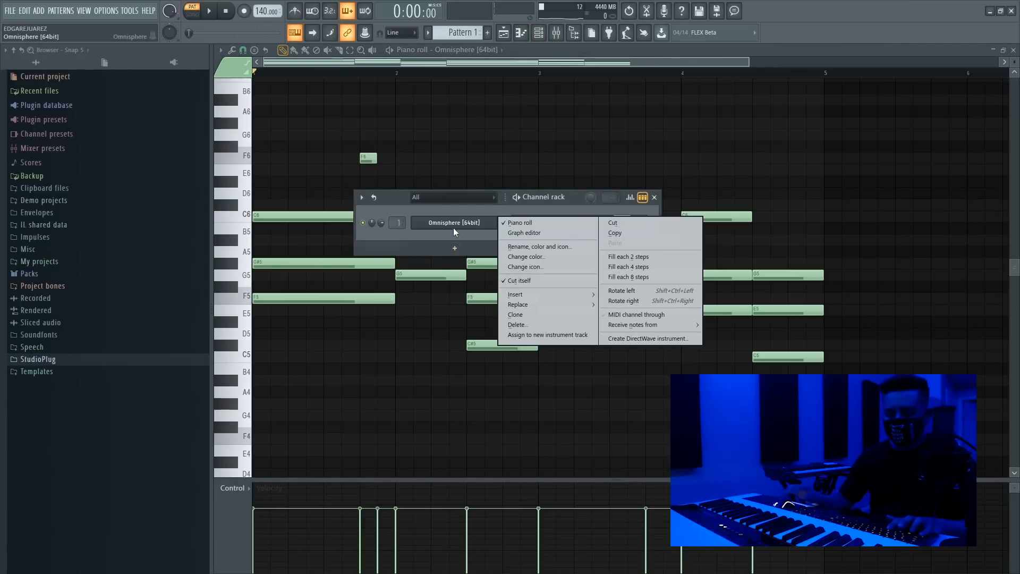
key(c)
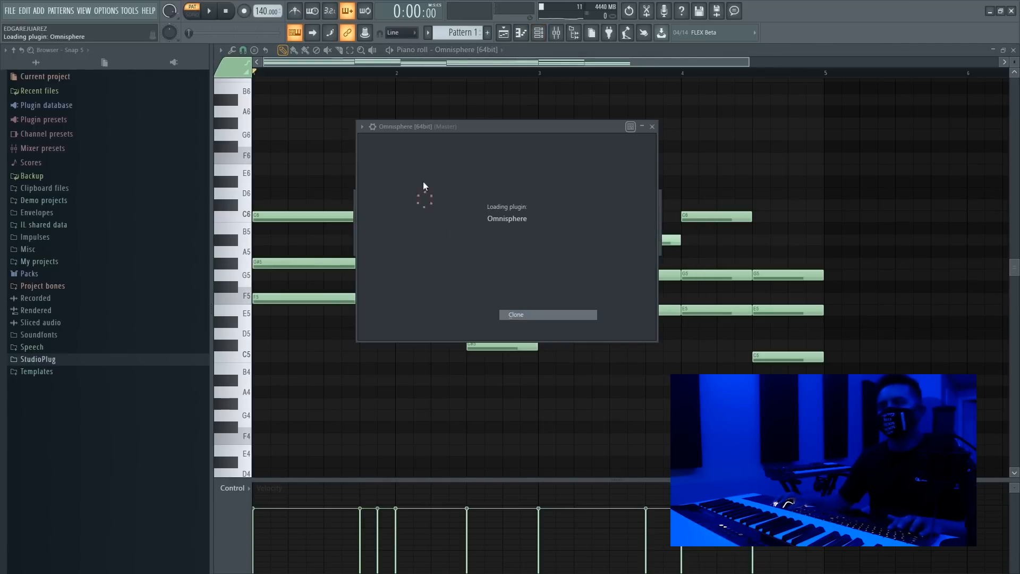
drag(394, 129, 687, 211)
right_click(487, 238)
click(519, 238)
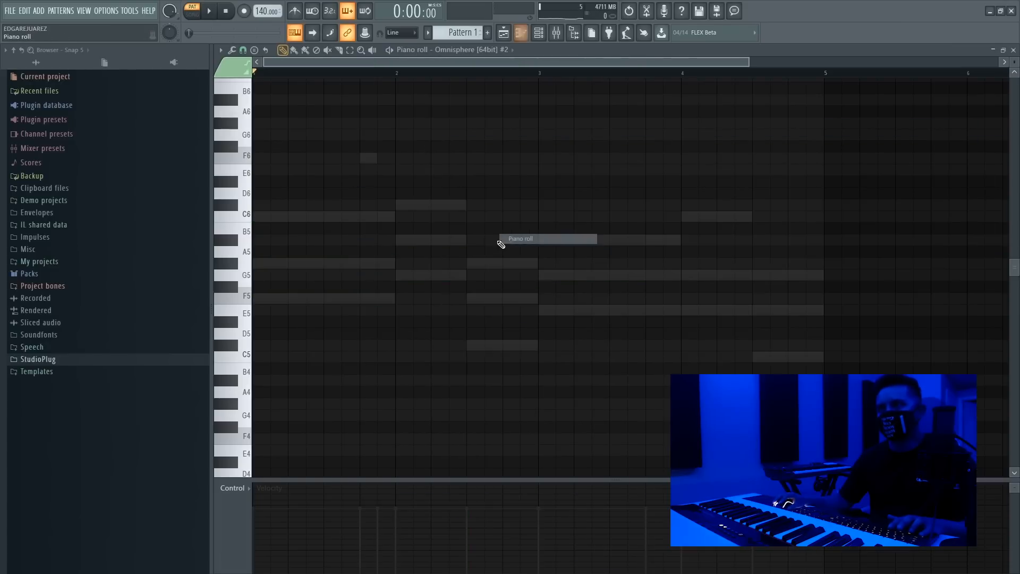
key(ctrl+v)
Load In Memorium 1 from All Spectrasonics, Bells and Vibes, in the original Omnisphere channel and switch off the patch's layer B.
click(540, 33)
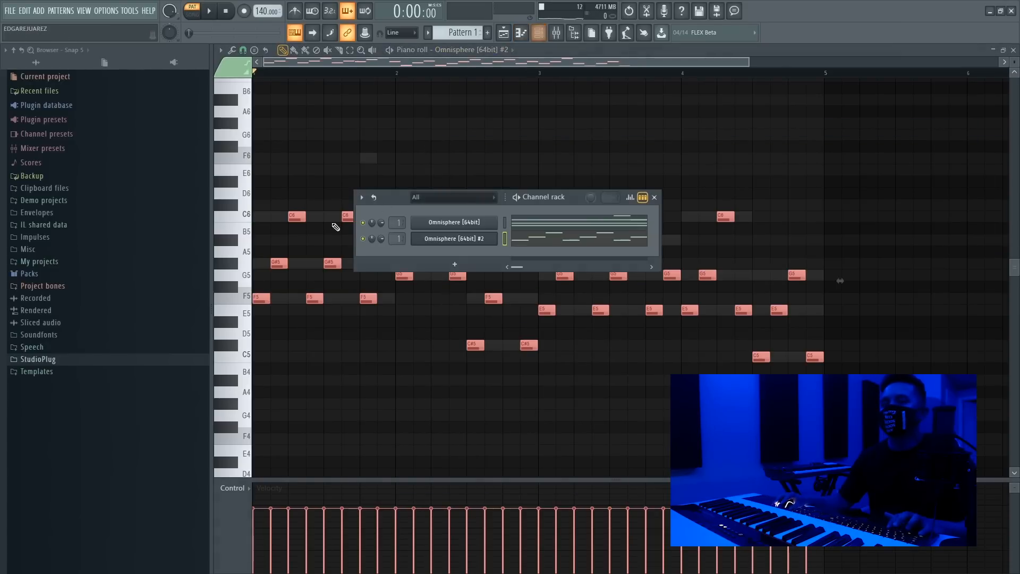
click(457, 225)
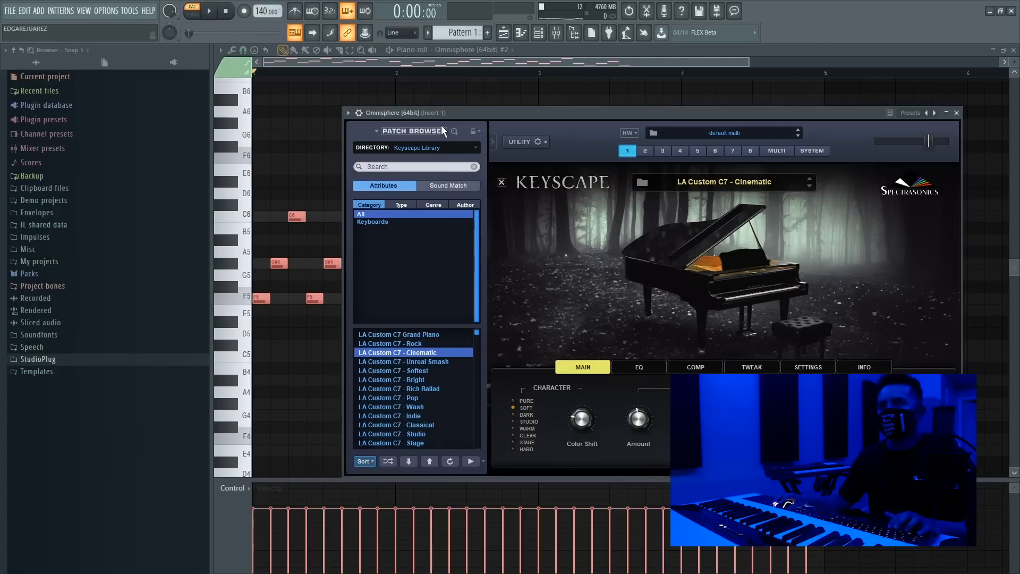
click(435, 150)
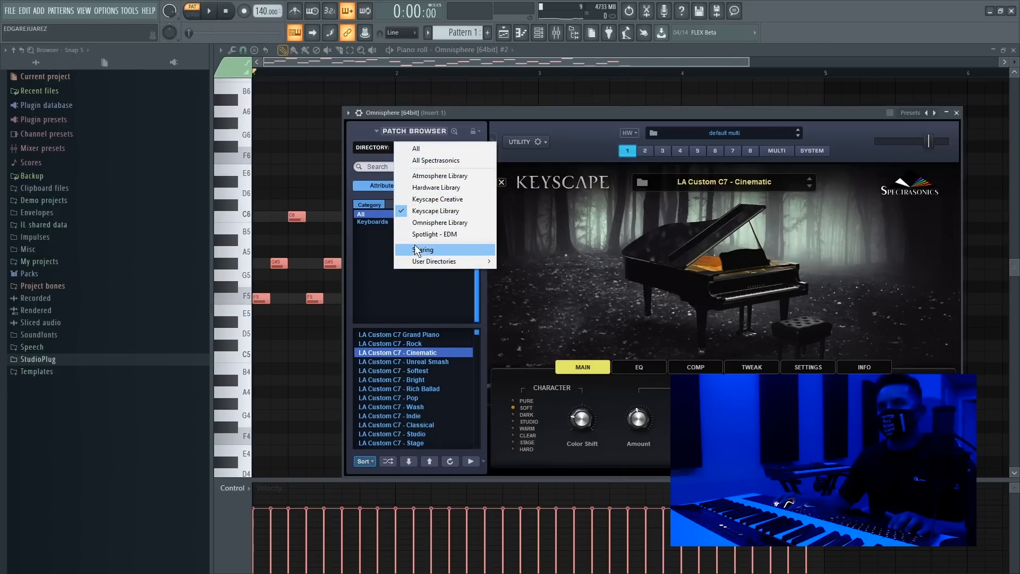
click(423, 160)
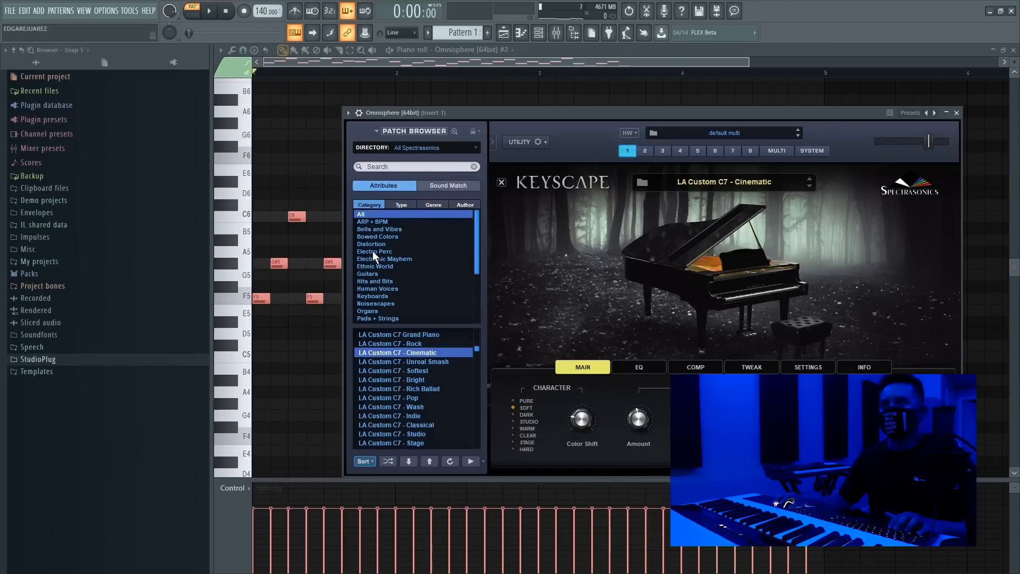
click(376, 229)
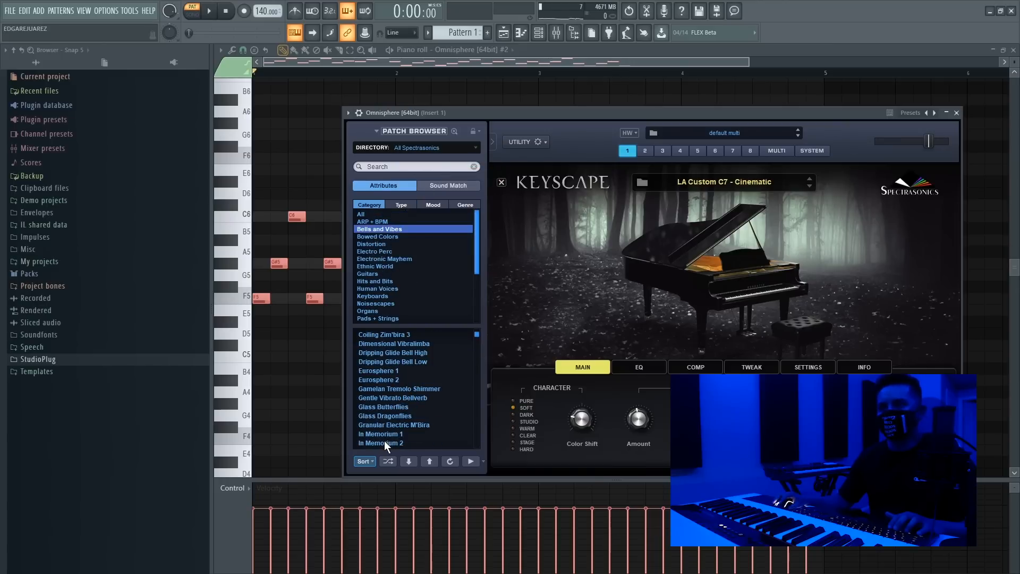
click(390, 433)
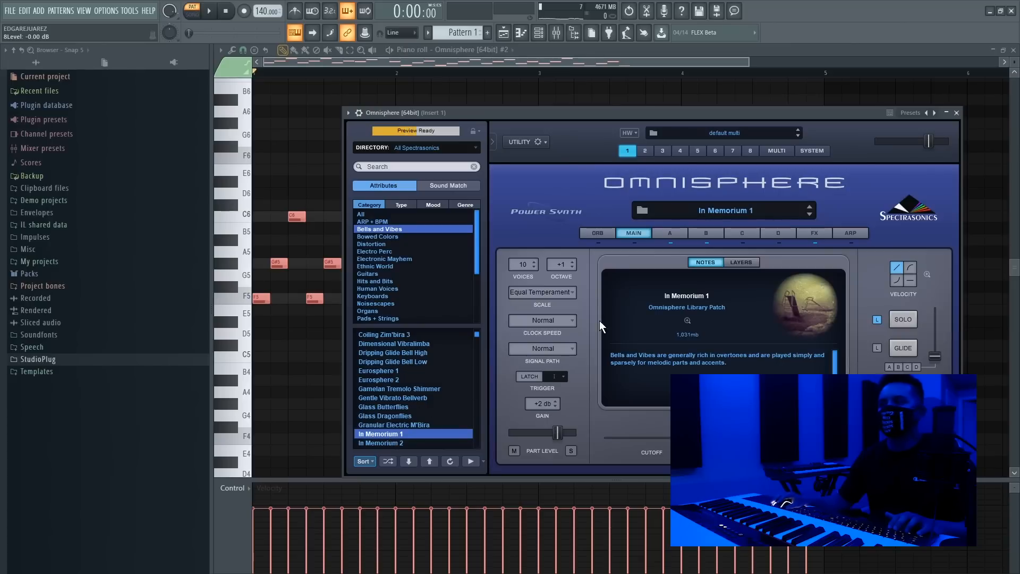
click(671, 235)
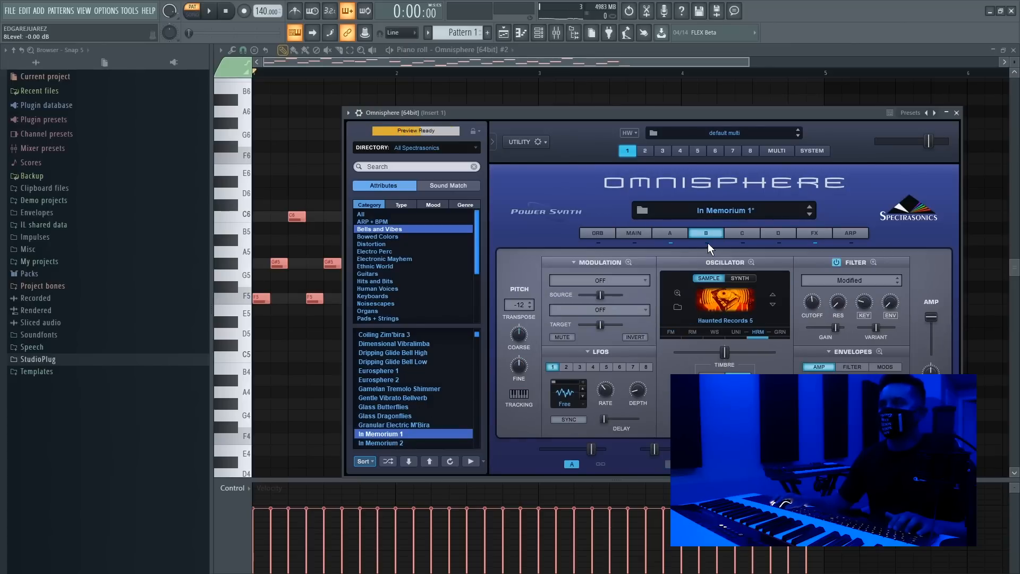
Set the root note of the original Omnisphere channel to C6 and bring the channel rack forward.
click(350, 113)
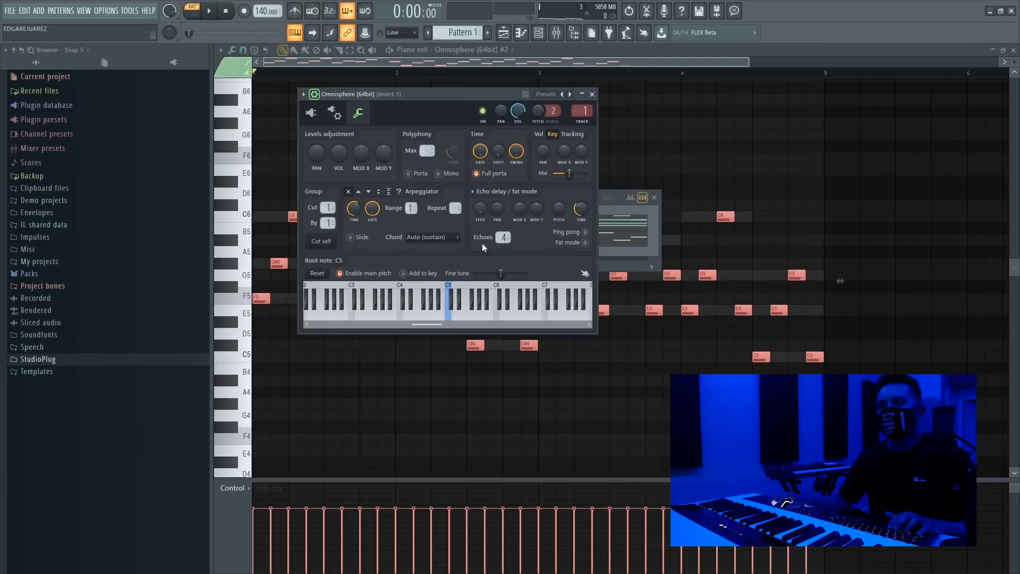
right_click(497, 310)
click(609, 210)
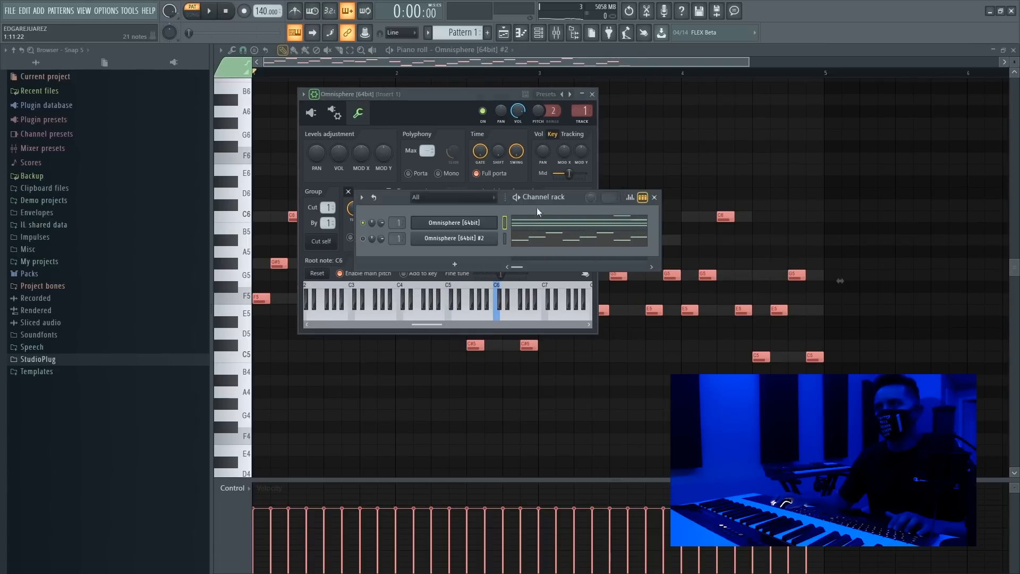
drag(392, 196, 392, 201)
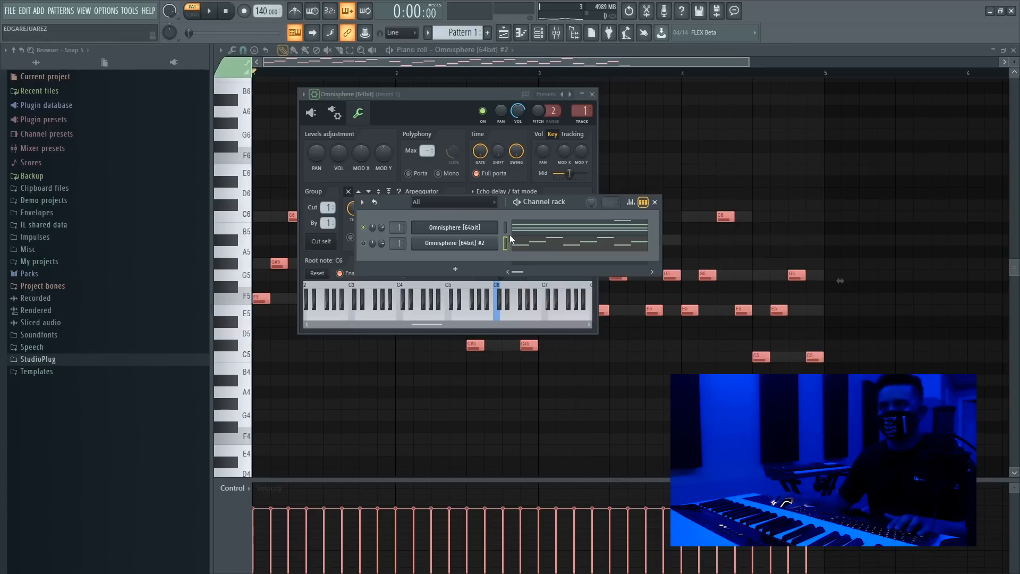
Load In Memorium 1 from All Spectrasonics, Bells and Vibes, in the cloned Omnisphere channel and switch off its layer B.
click(468, 244)
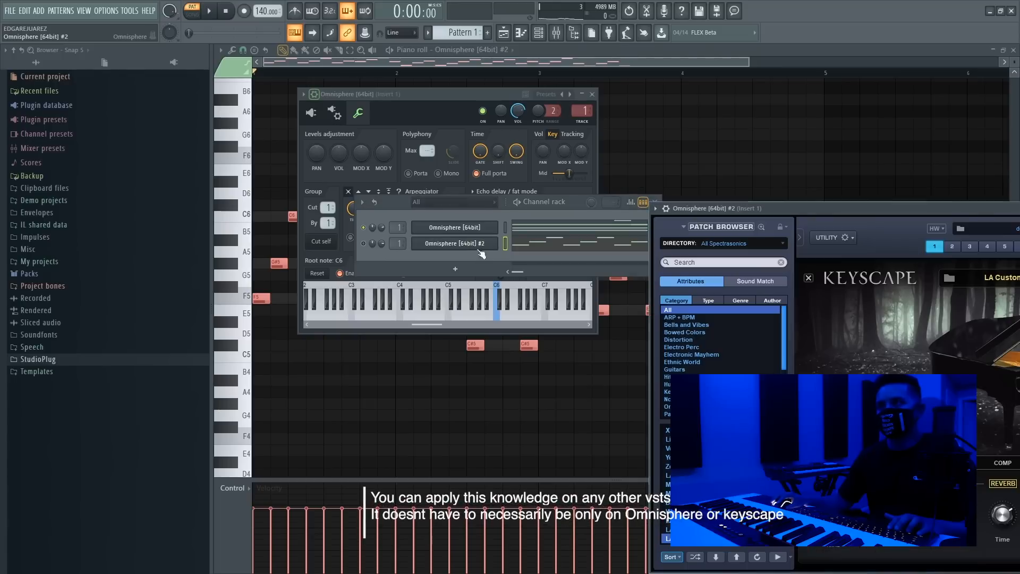
click(719, 244)
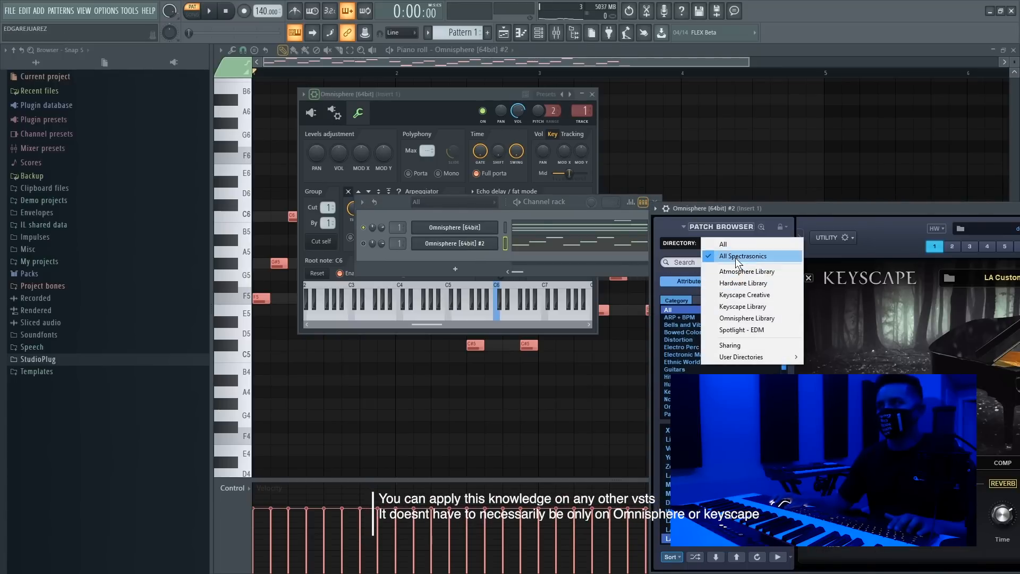
click(736, 258)
click(681, 324)
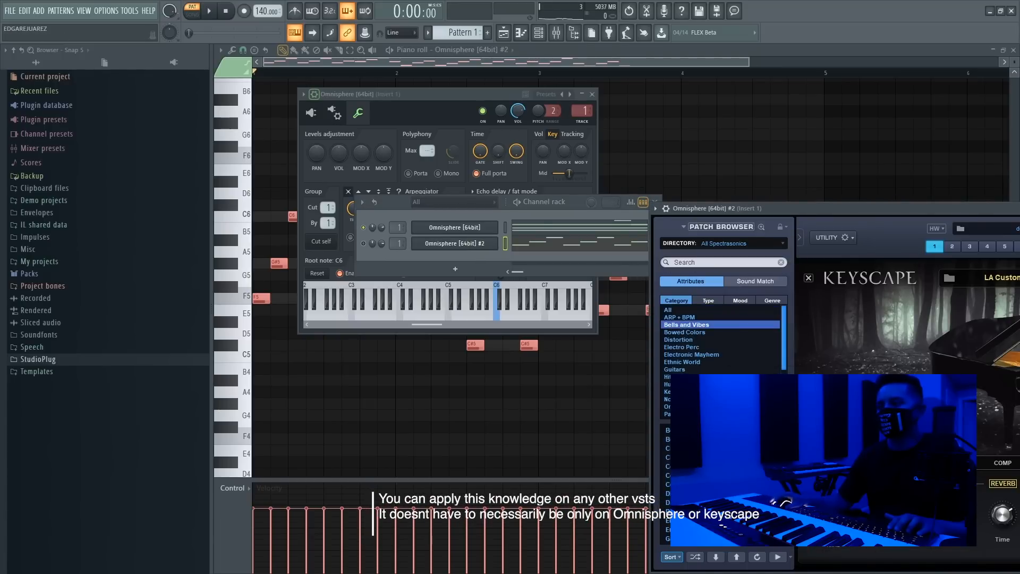
scroll(723, 483, down, 2)
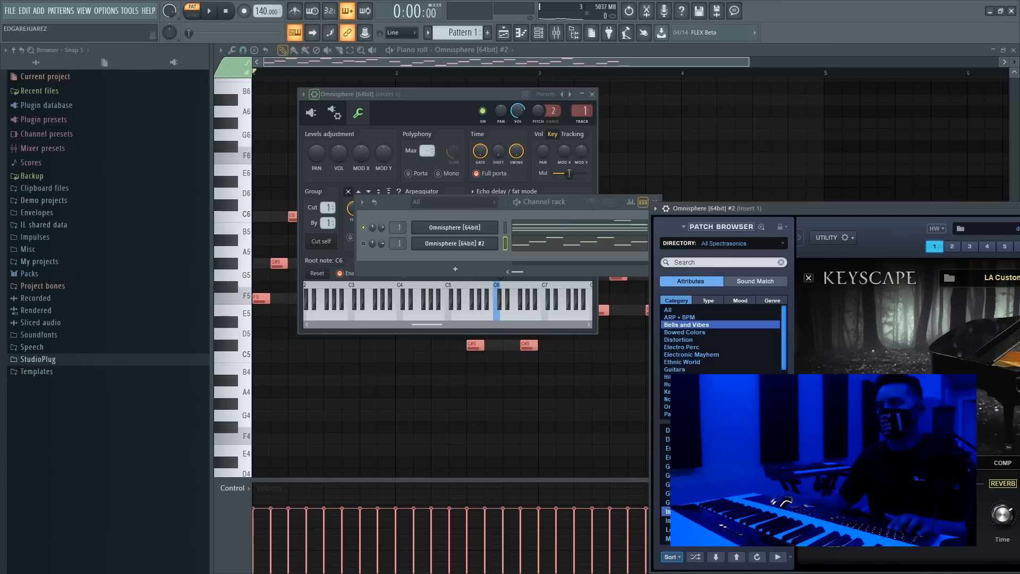
drag(762, 206, 540, 187)
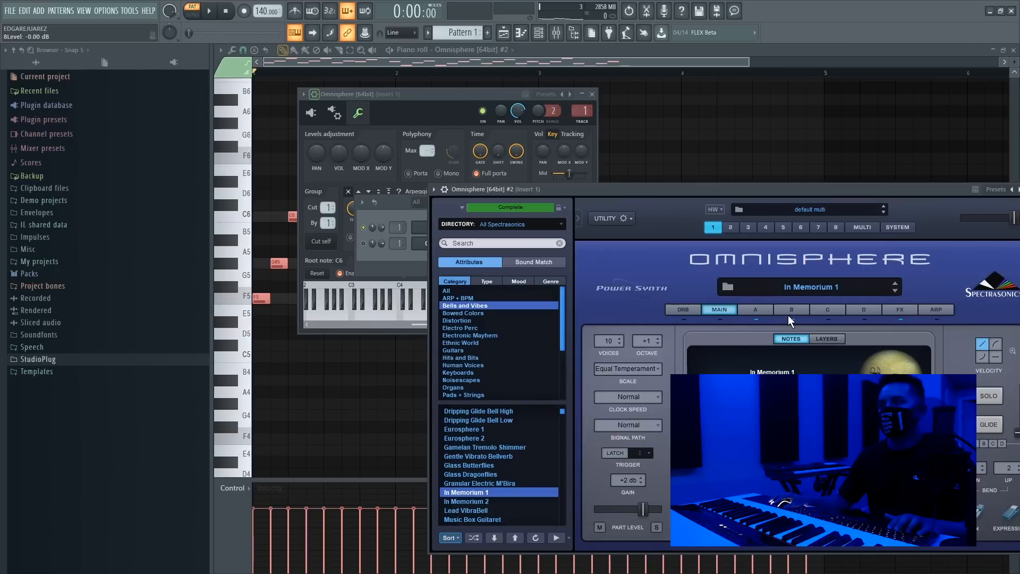
click(791, 319)
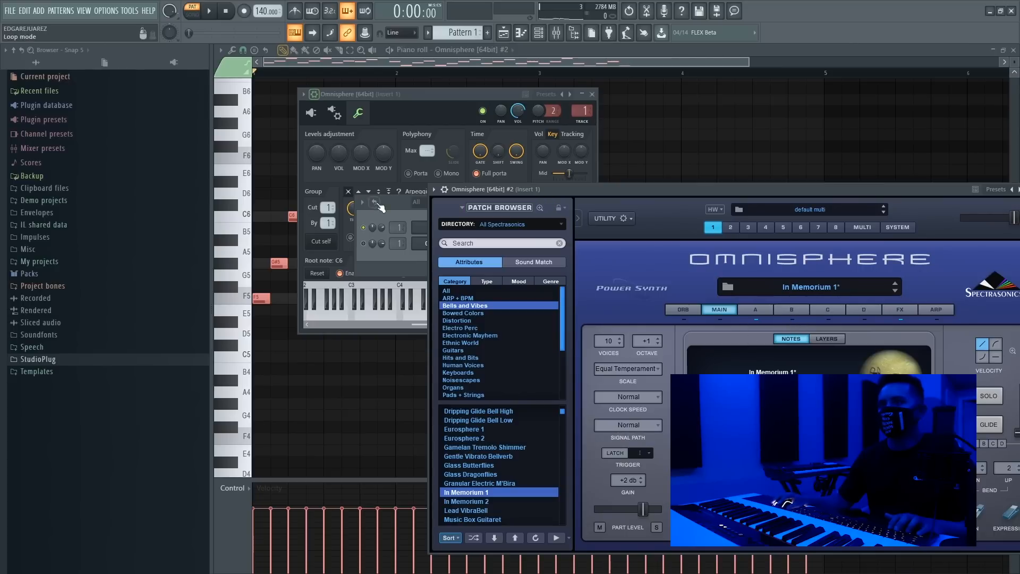
Solo the cloned Omnisphere channel and transpose its arpeggio notes down two octaves in the piano roll.
click(364, 244)
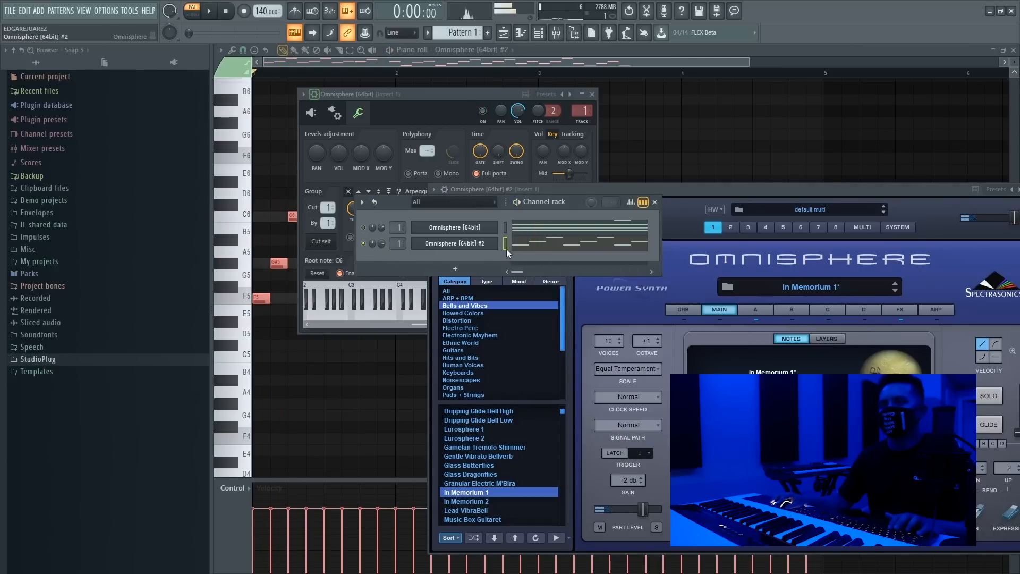
key(F5)
click(531, 248)
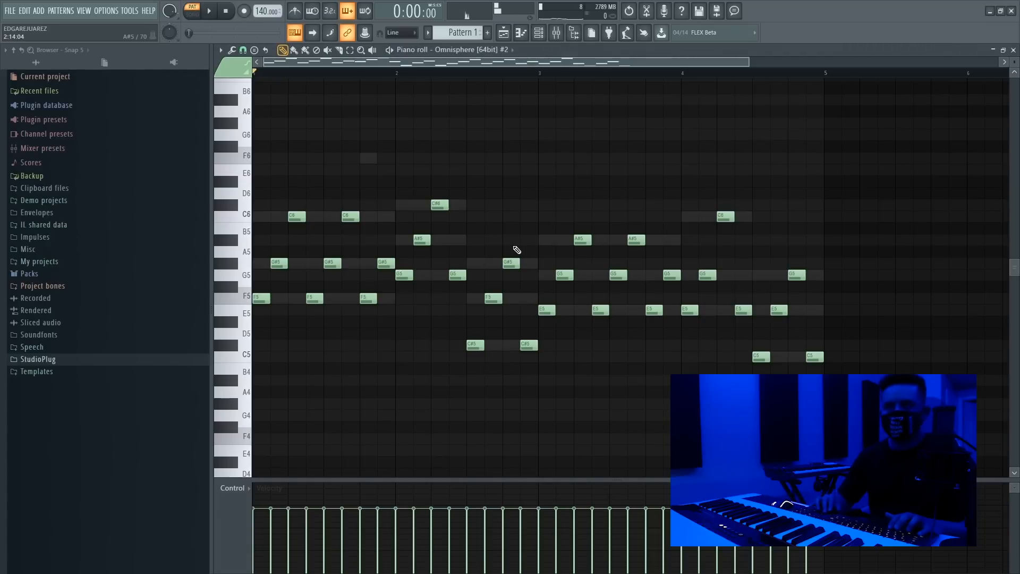
key(ctrl+Down)
key(ctrl+Down)
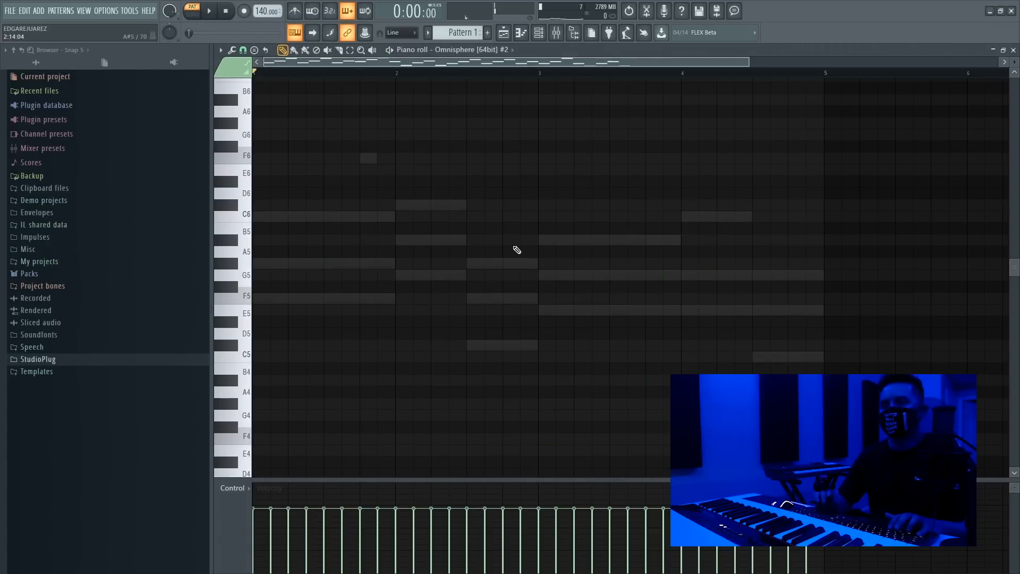
Transpose the original Omnisphere channel's chord notes down two octaves in the piano roll.
key(space)
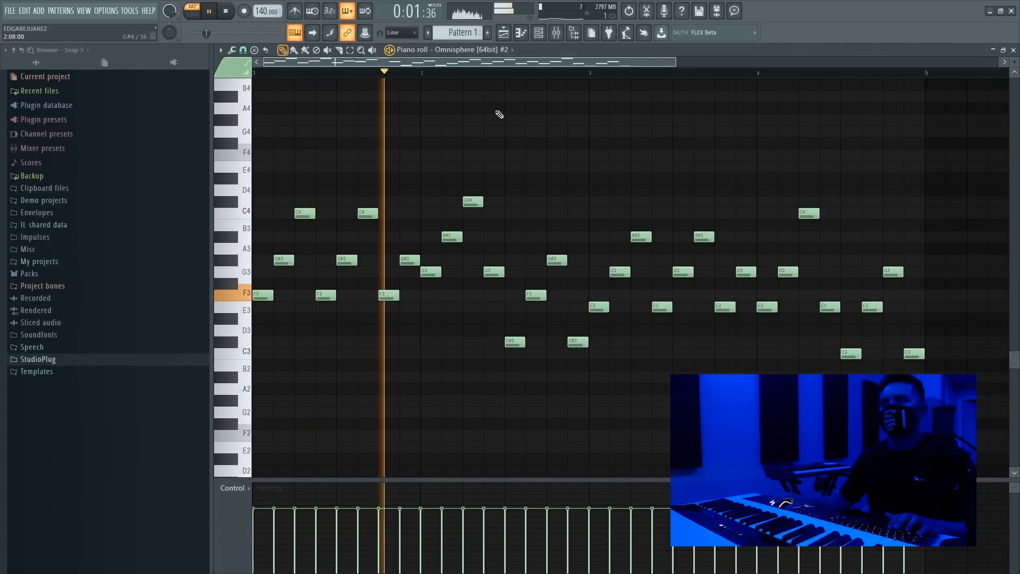
click(539, 33)
key(space)
click(523, 232)
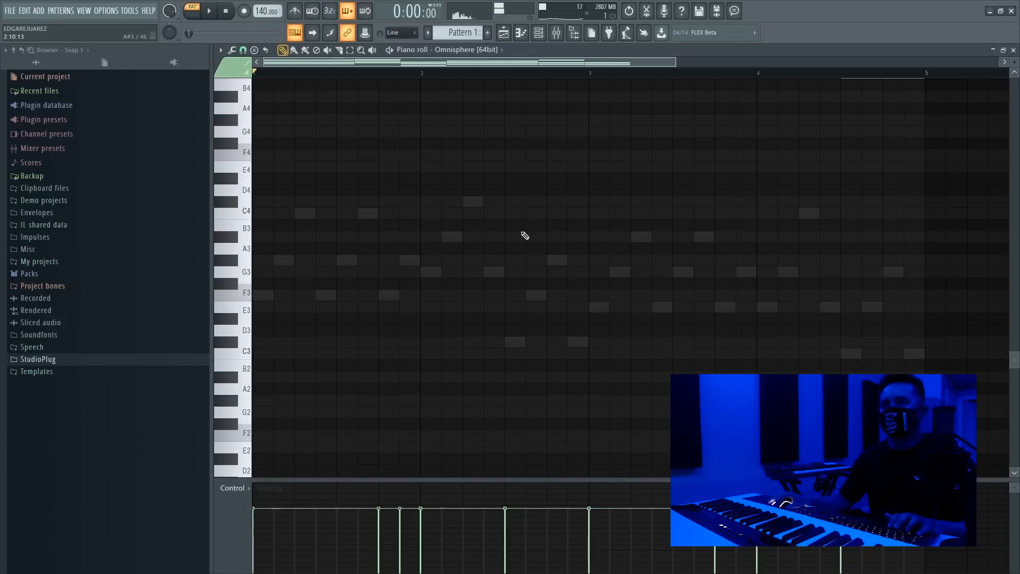
key(ctrl+Down)
key(ctrl+Down)
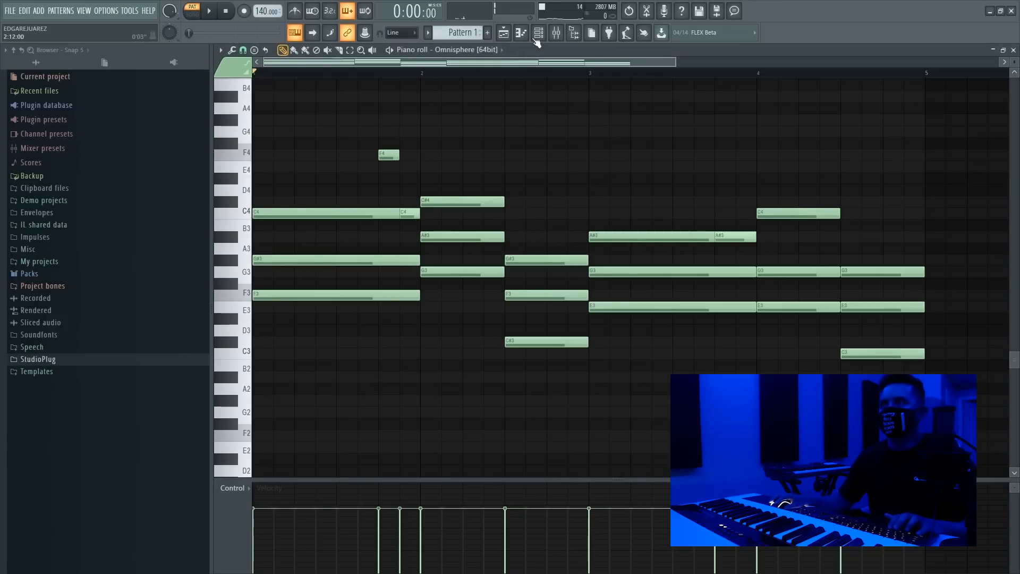
Solo the original Omnisphere channel and transpose its chord notes up one octave in the piano roll.
click(538, 33)
click(364, 228)
key(space)
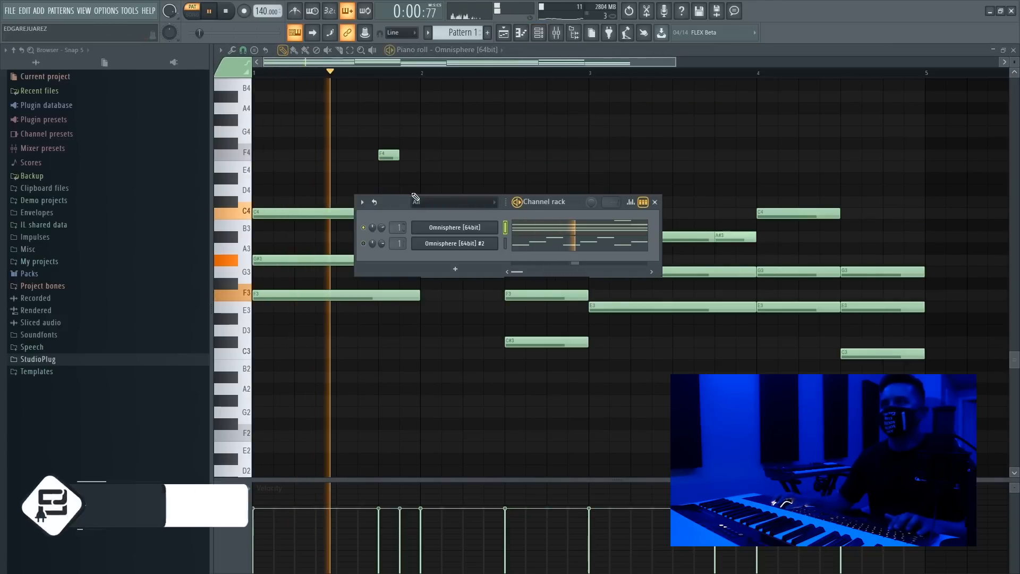
key(space)
key(F6)
key(ctrl+Up)
key(space)
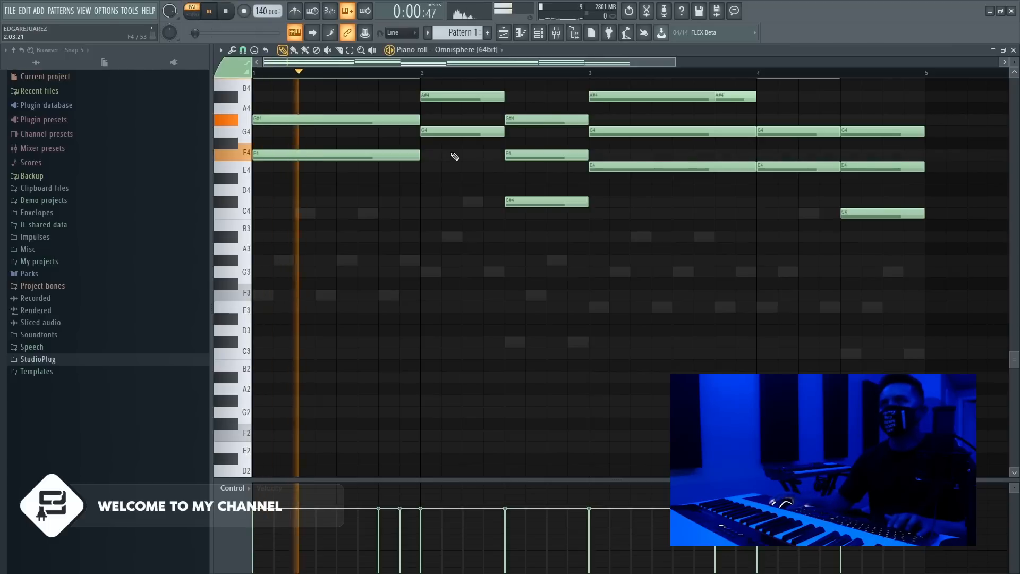
Unmute the cloned Omnisphere channel, play both layers together and reposition the channel rack.
scroll(449, 164, up, 3)
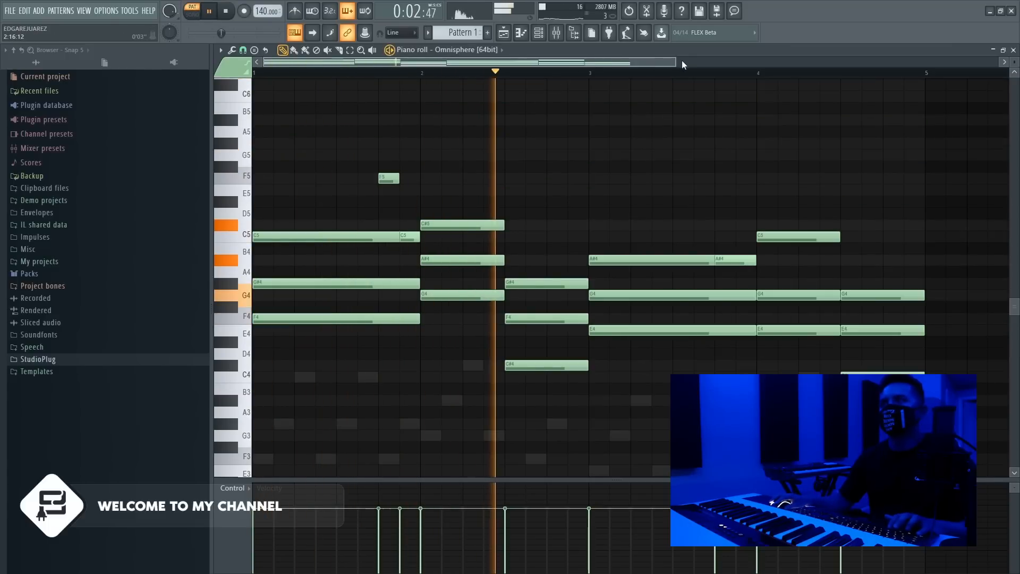
drag(676, 62, 778, 62)
key(F6)
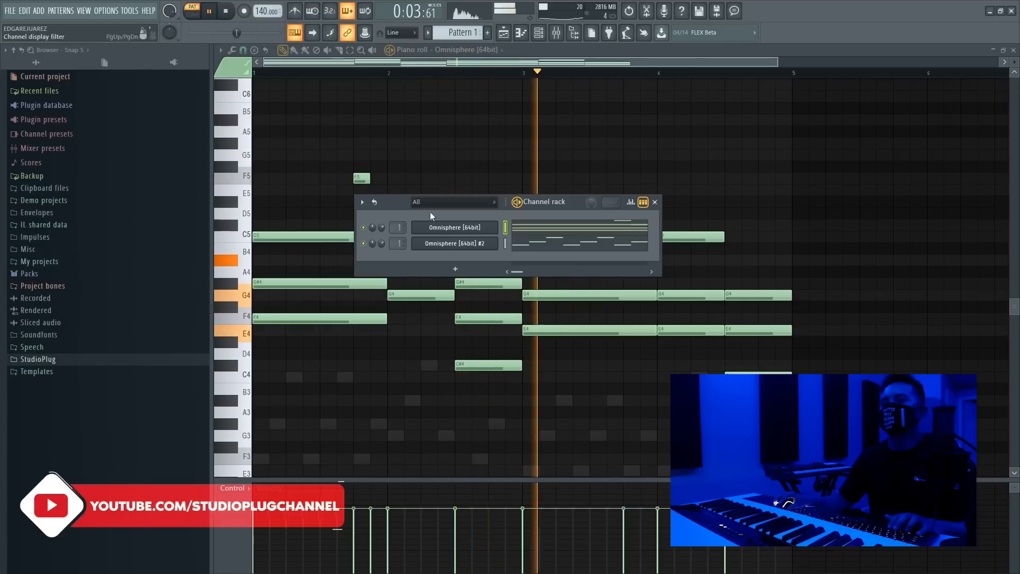
drag(409, 202, 435, 186)
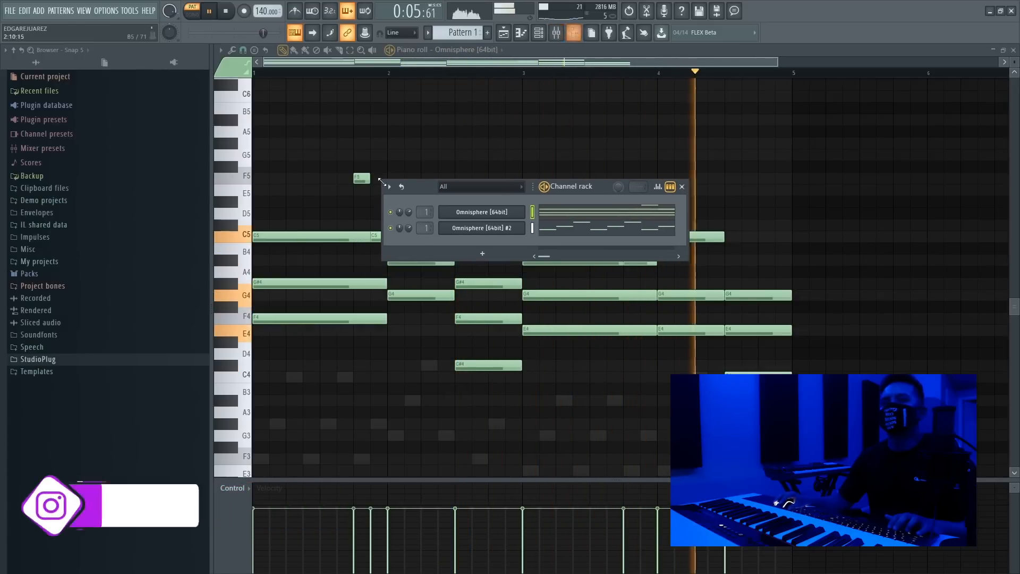
key(space)
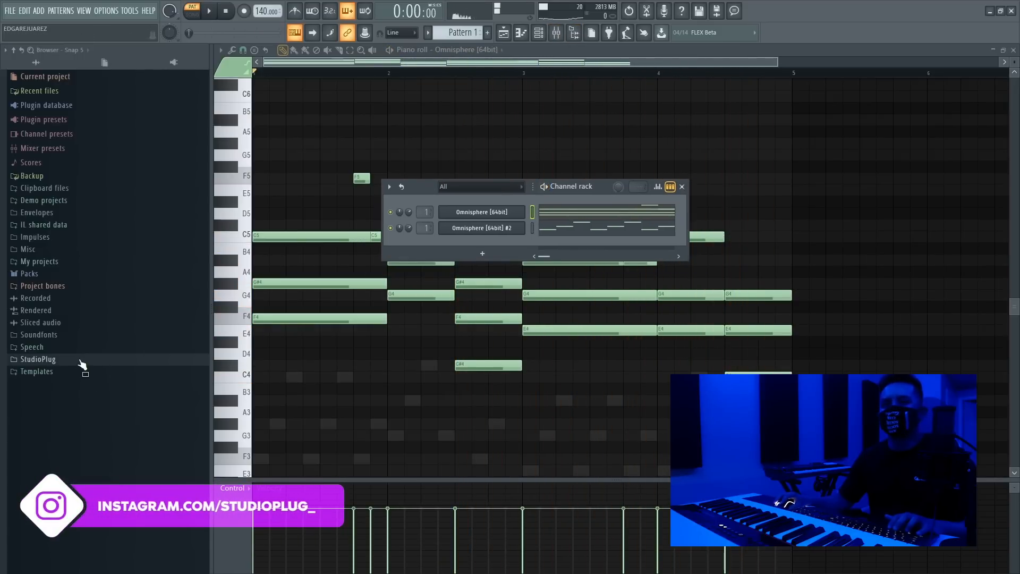
Expand StudioPlug, Drum Kits and StudioPlug - LaFlame (Producer Kit) in the browser.
click(80, 361)
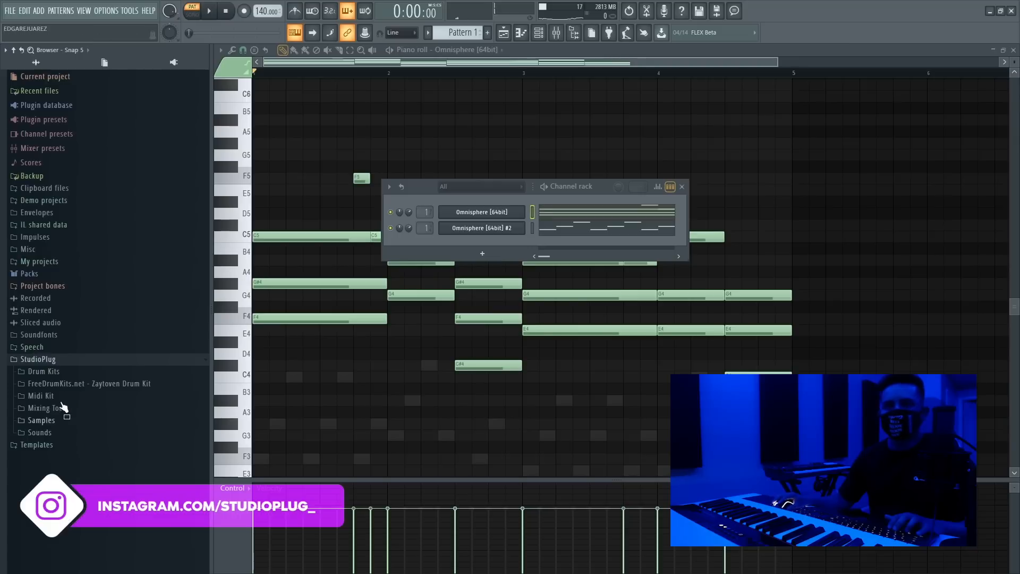
click(69, 376)
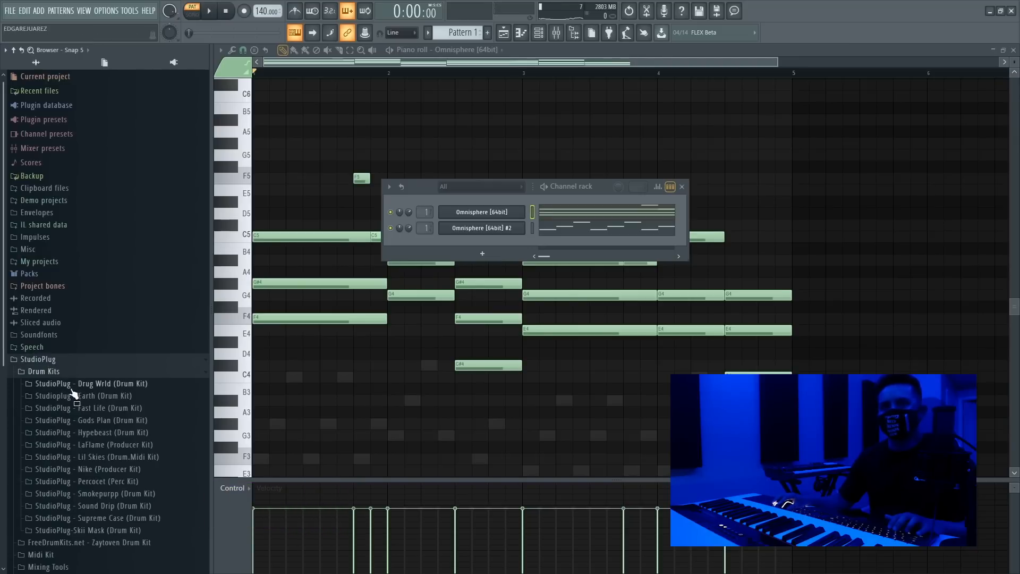
click(97, 445)
scroll(107, 452, down, 2)
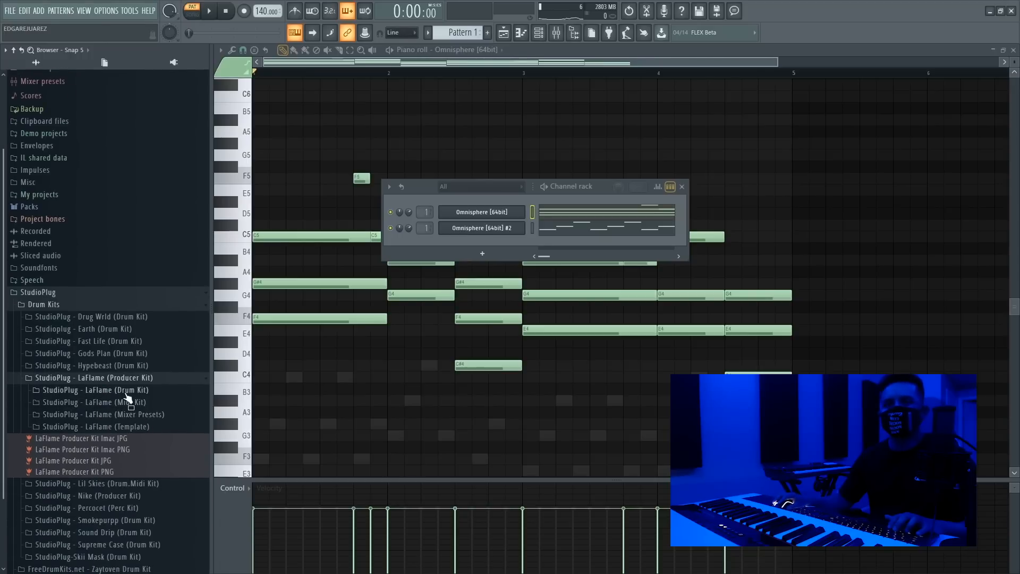
Look through the LaFlame Drum Kit subfolders and the Midi Kit's Melodic Melodies folder.
click(95, 391)
click(78, 403)
click(79, 405)
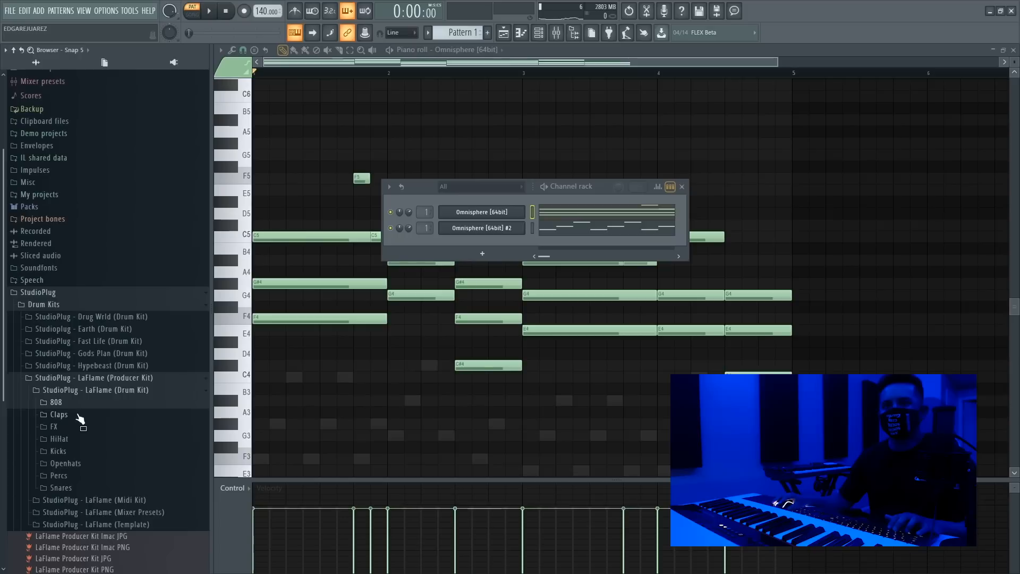
click(78, 415)
click(84, 402)
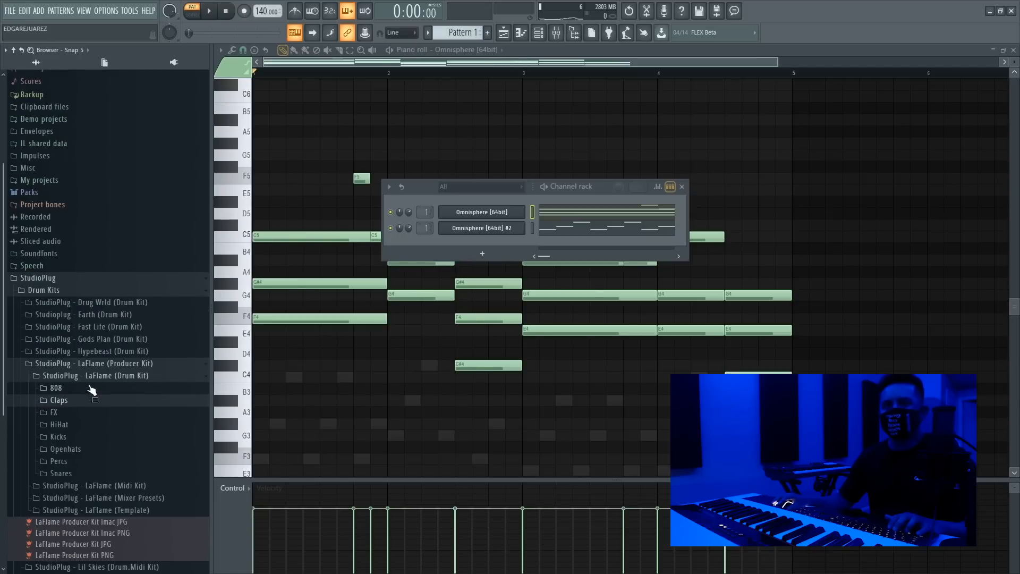
click(90, 380)
click(88, 389)
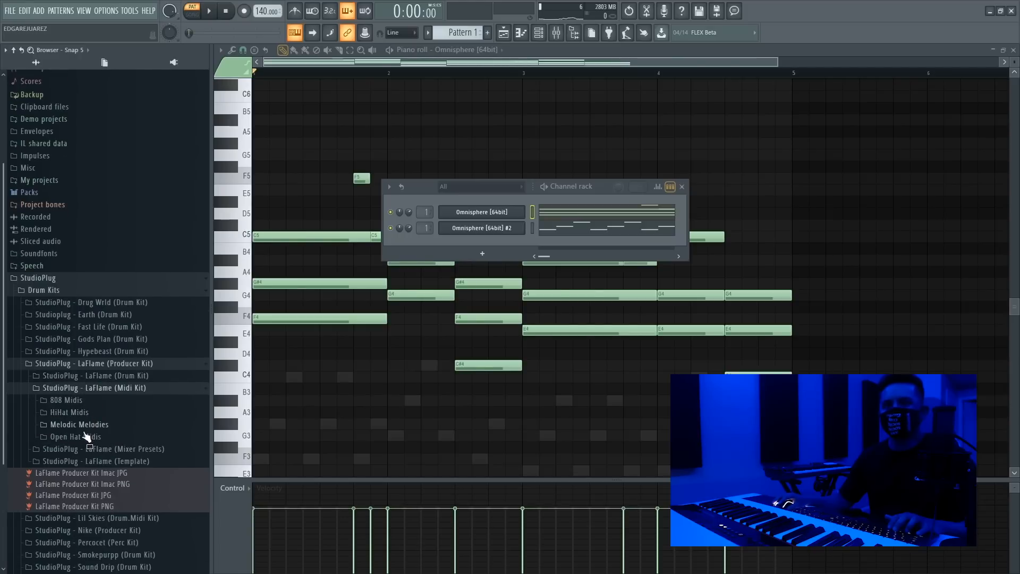
click(87, 425)
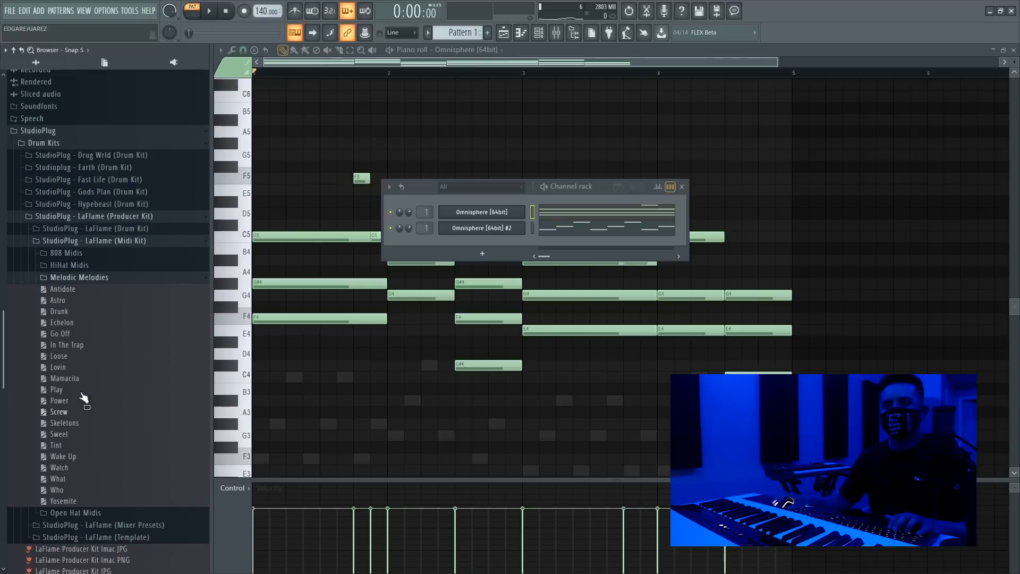
click(98, 283)
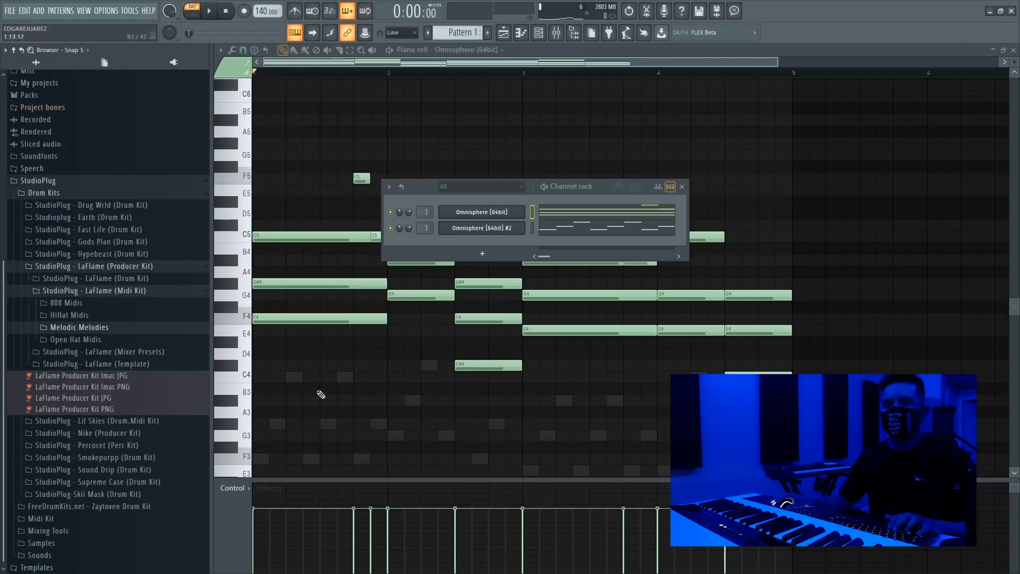
Look through the LaFlame kit's Open Hat, HiHat and 808 Midis, Mixer Presets and Template folders.
click(63, 341)
click(63, 341)
click(66, 316)
click(68, 315)
click(70, 306)
click(79, 301)
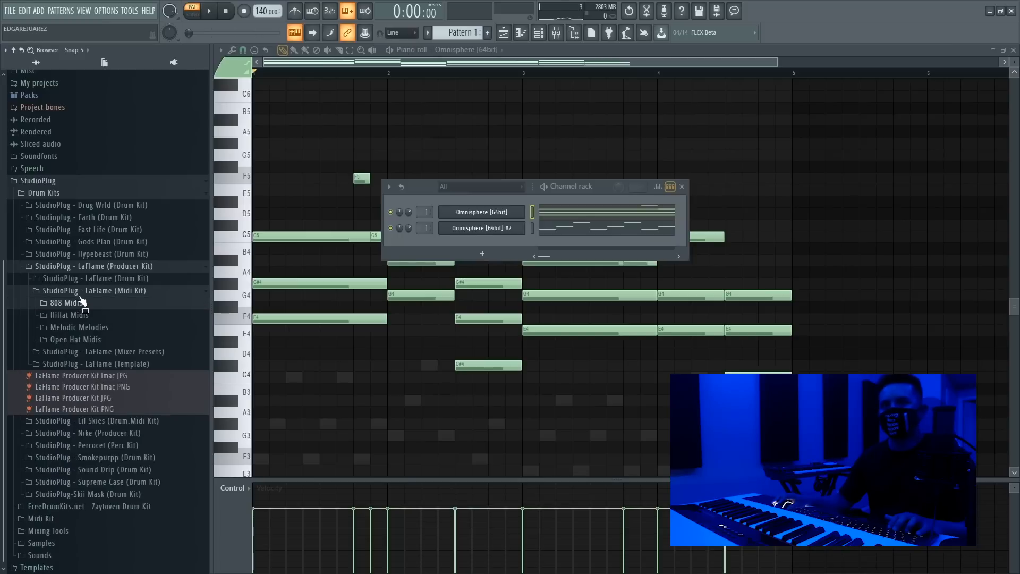
click(82, 293)
click(84, 352)
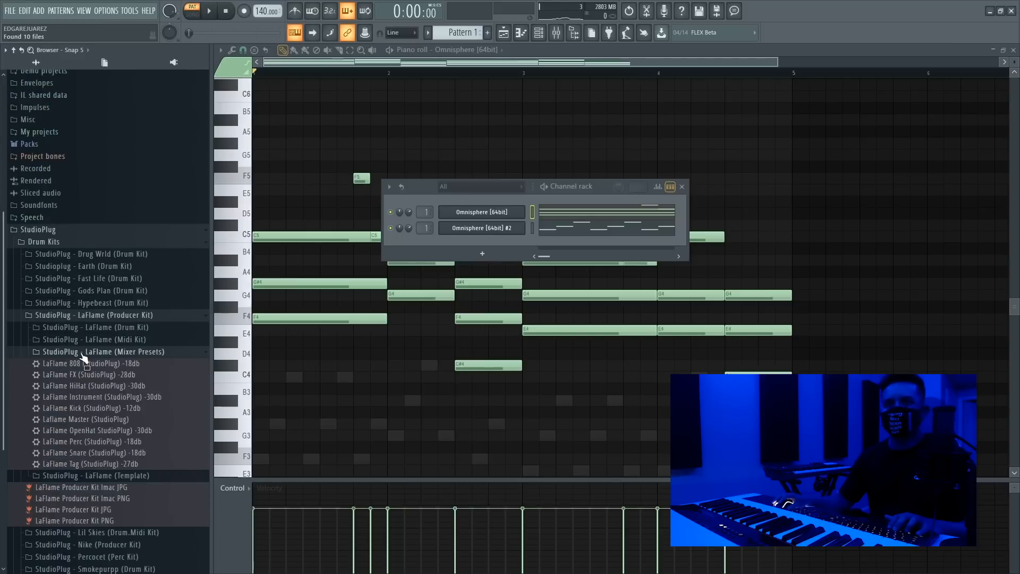
click(81, 352)
click(81, 365)
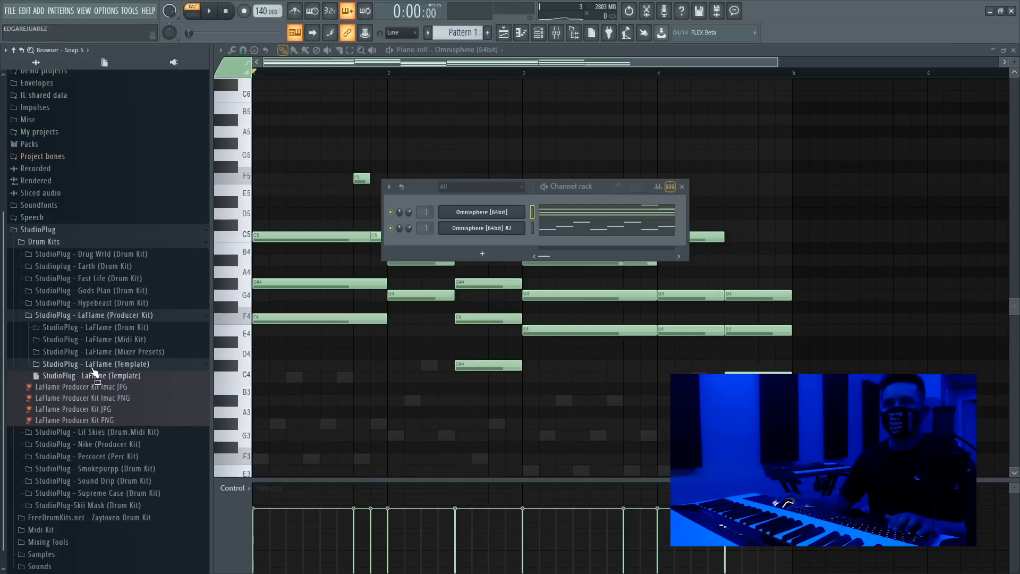
click(93, 368)
Audition 808 samples from the LaFlame Drum Kit and add sp - spinz 808 to the channel rack as a new channel.
click(112, 329)
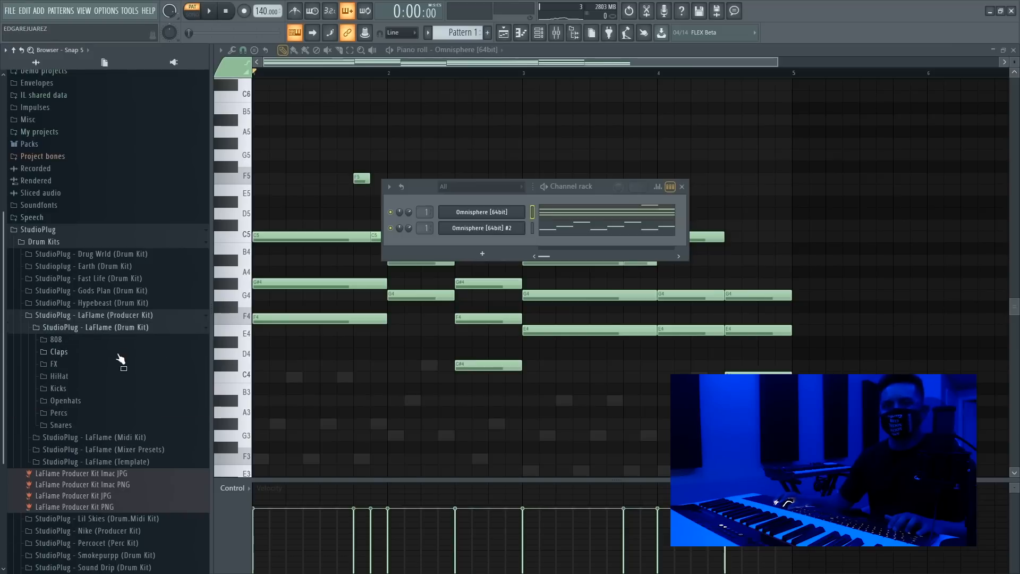
click(56, 339)
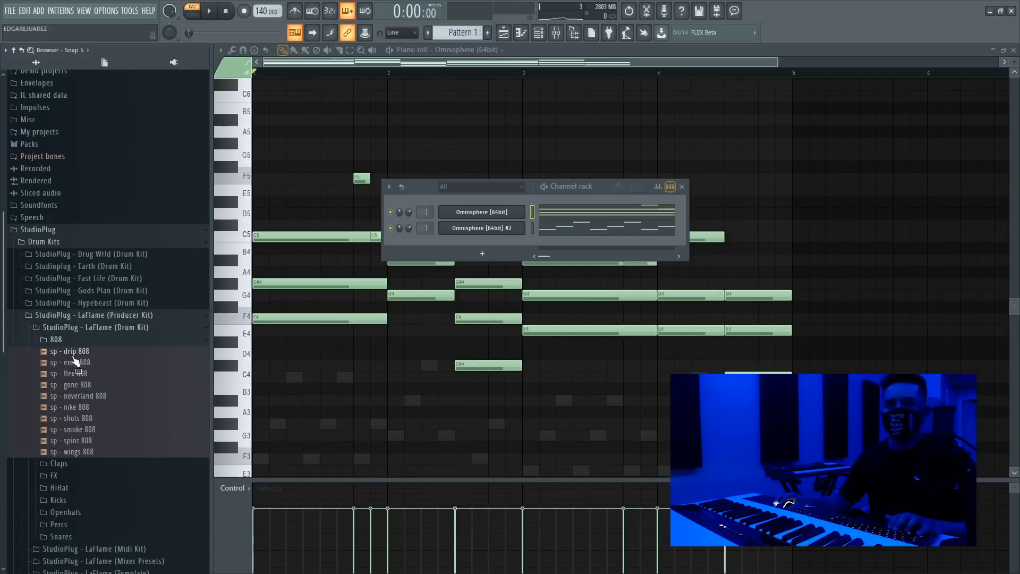
click(72, 409)
click(74, 419)
click(74, 430)
click(76, 442)
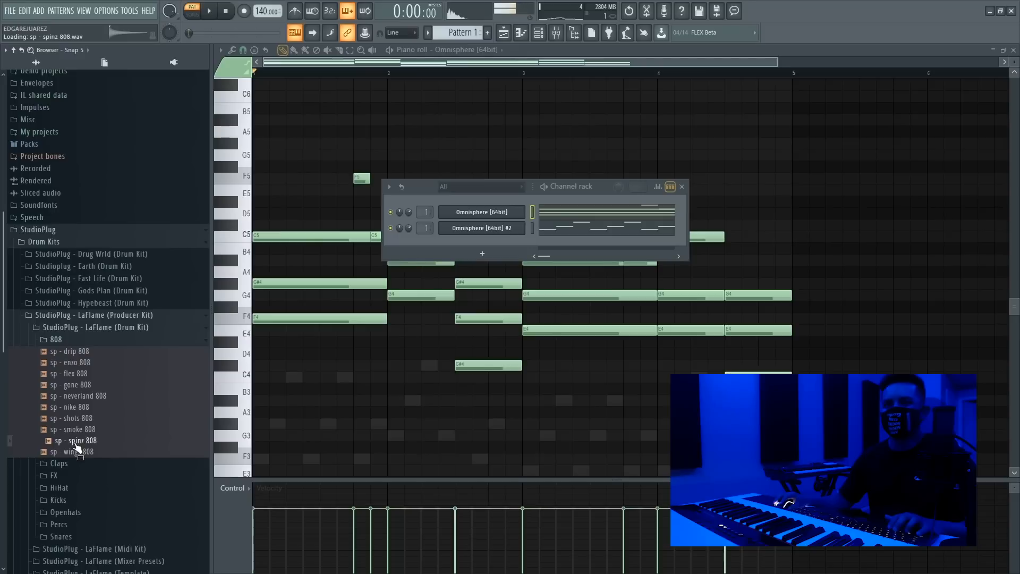
drag(80, 446, 423, 268)
Enable the volume envelope on the sp - spinz 808 channel and lower its decay and sustain to the minimum.
key(space)
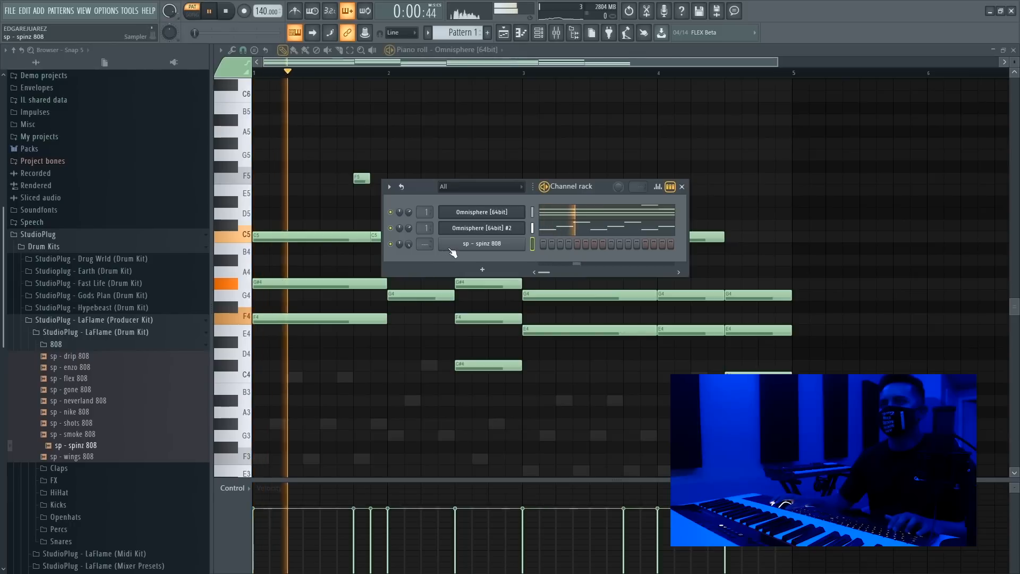
key(space)
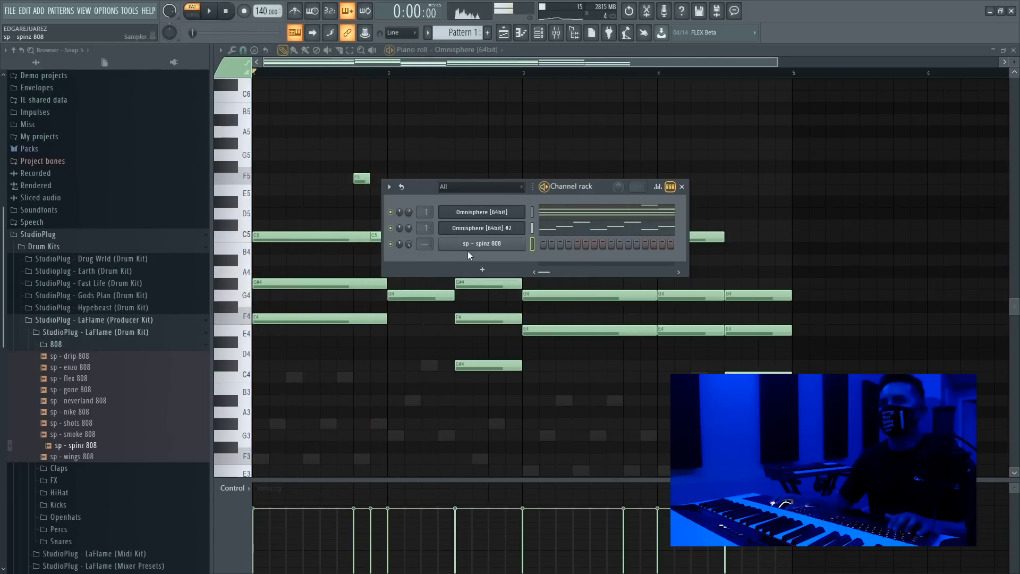
click(476, 246)
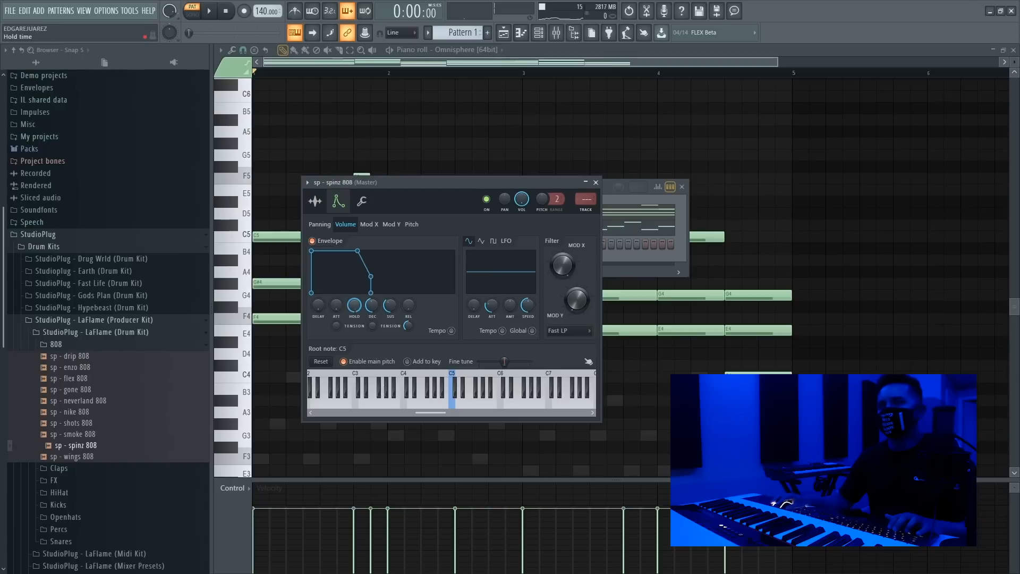
click(610, 204)
right_click(524, 243)
key(Escape)
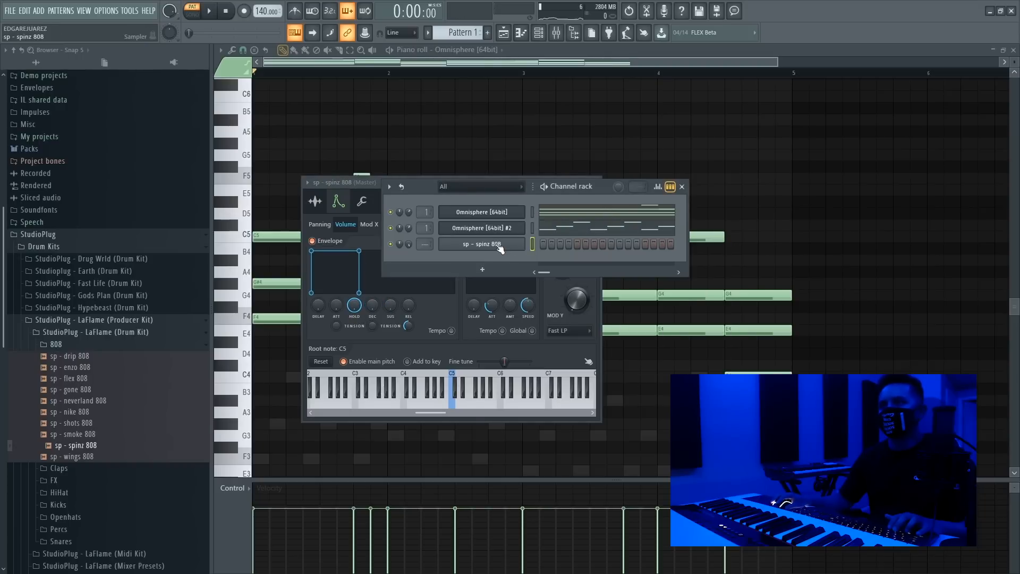
Open the sp - spinz 808 channel's sample in the audio editor.
click(500, 244)
click(315, 202)
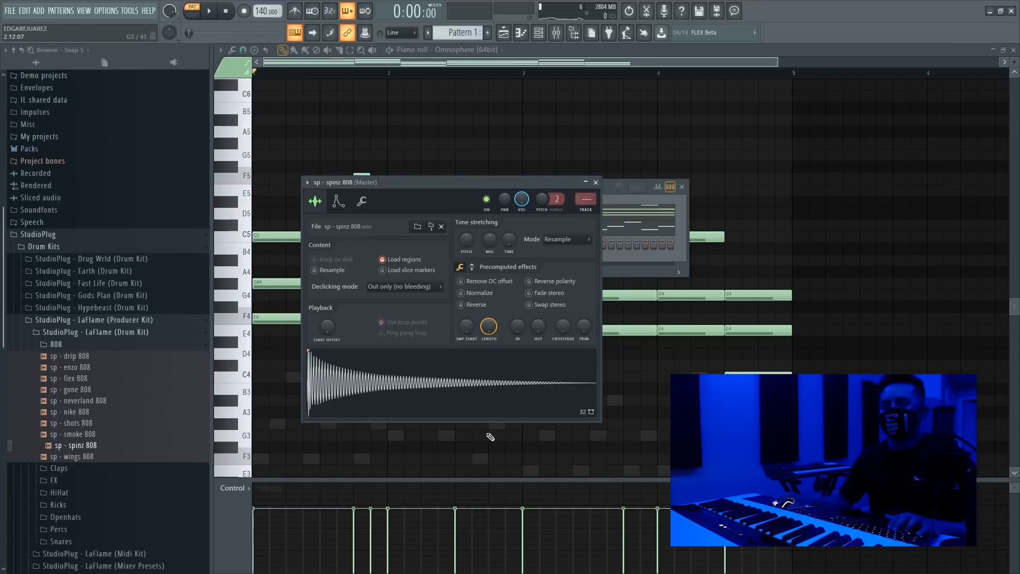
right_click(397, 380)
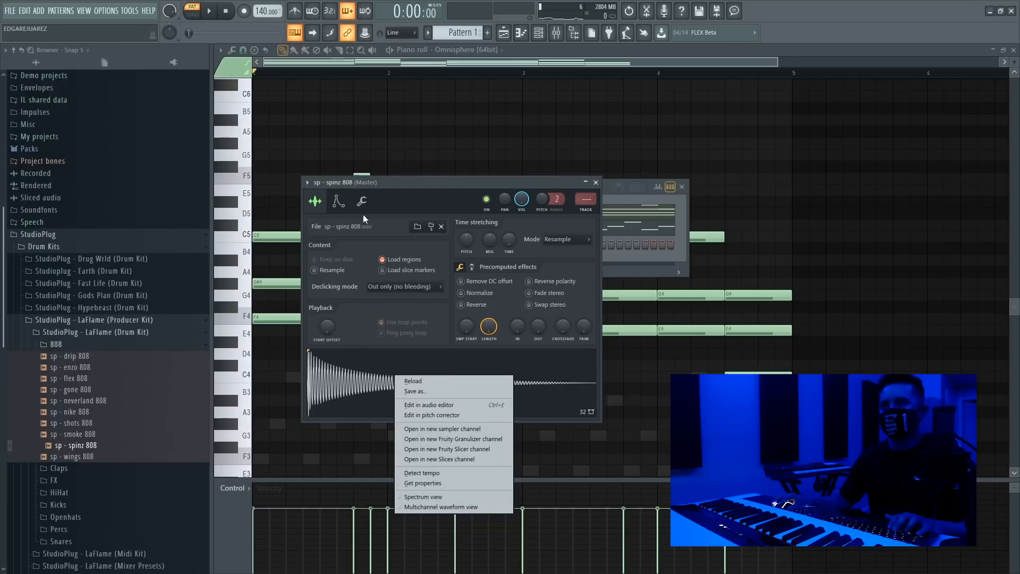
right_click(381, 390)
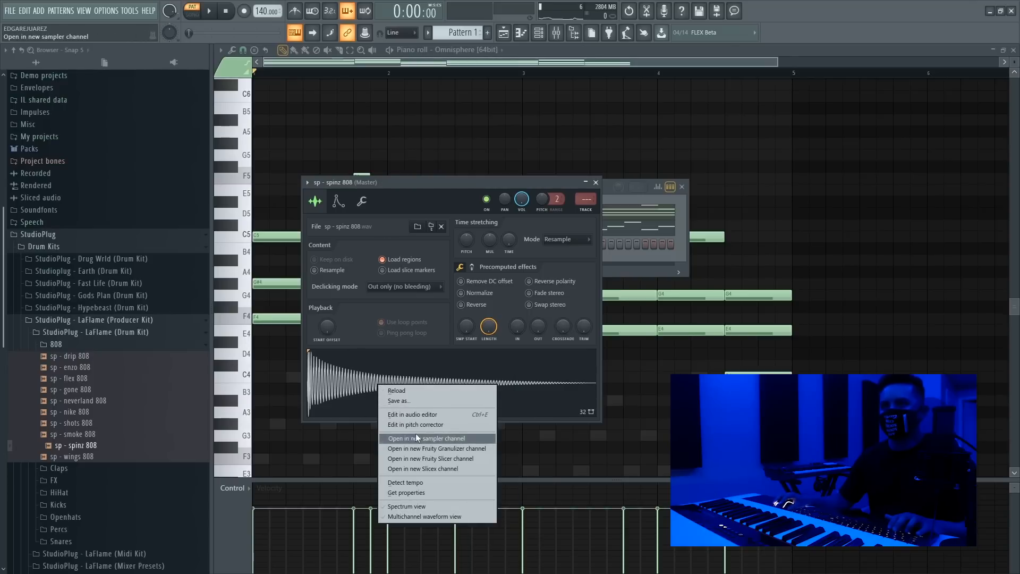
click(426, 415)
Detect the pitch regions of the 808 sample in Edison and move the Edison window so the sample's start is in view.
right_click(422, 372)
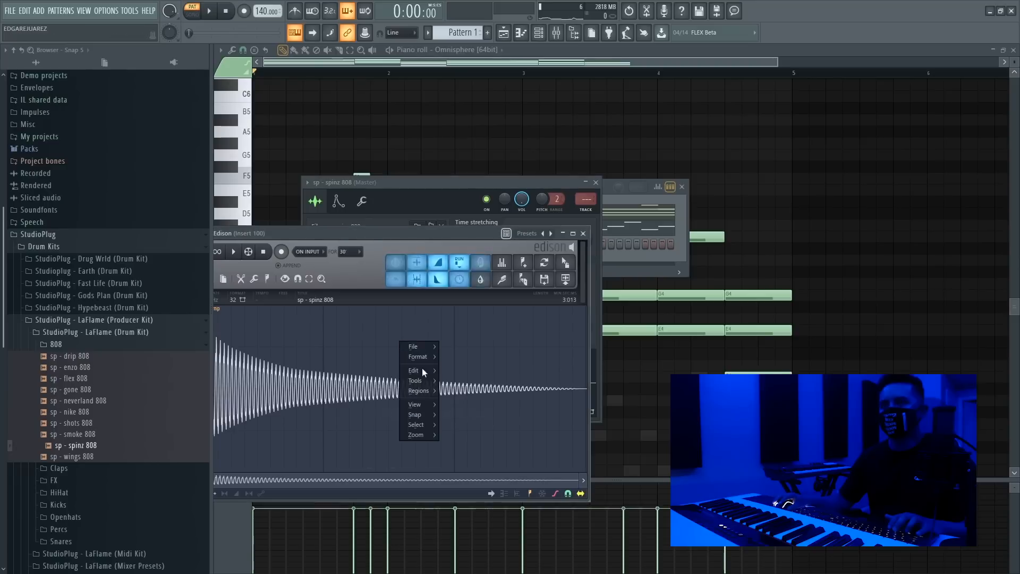
mouse_move(424, 391)
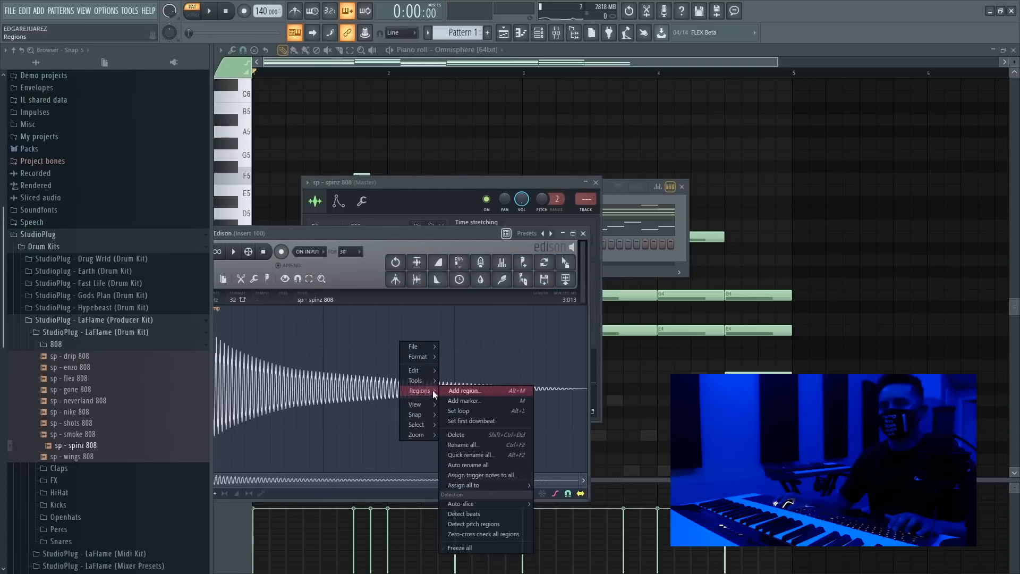
click(366, 381)
right_click(365, 382)
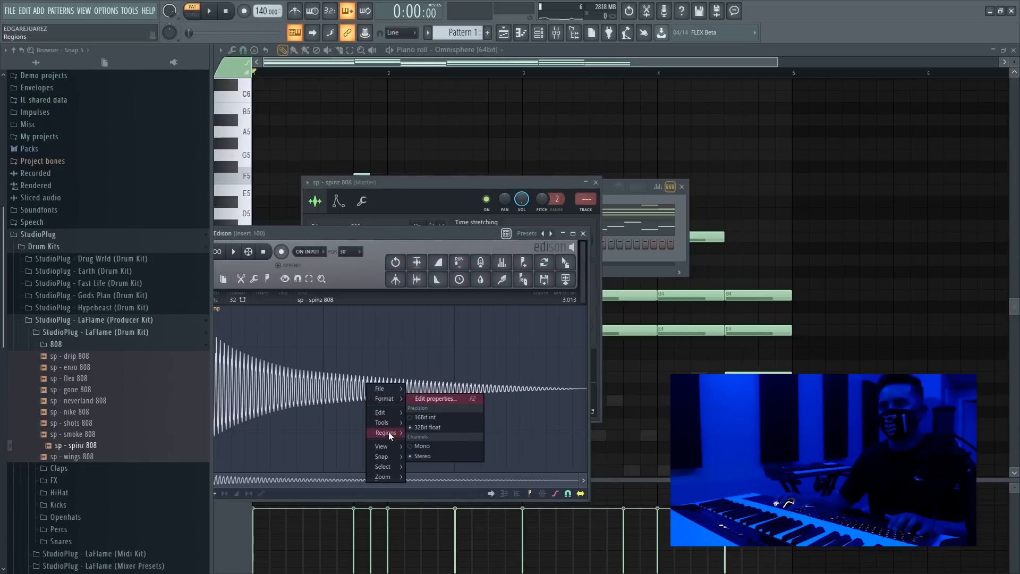
mouse_move(388, 431)
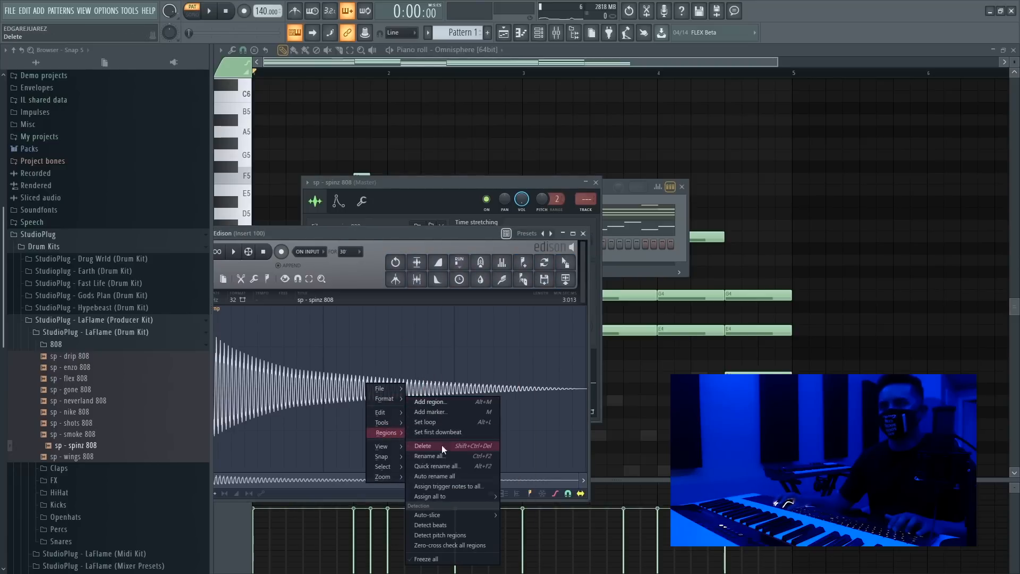
click(436, 535)
drag(419, 239, 607, 238)
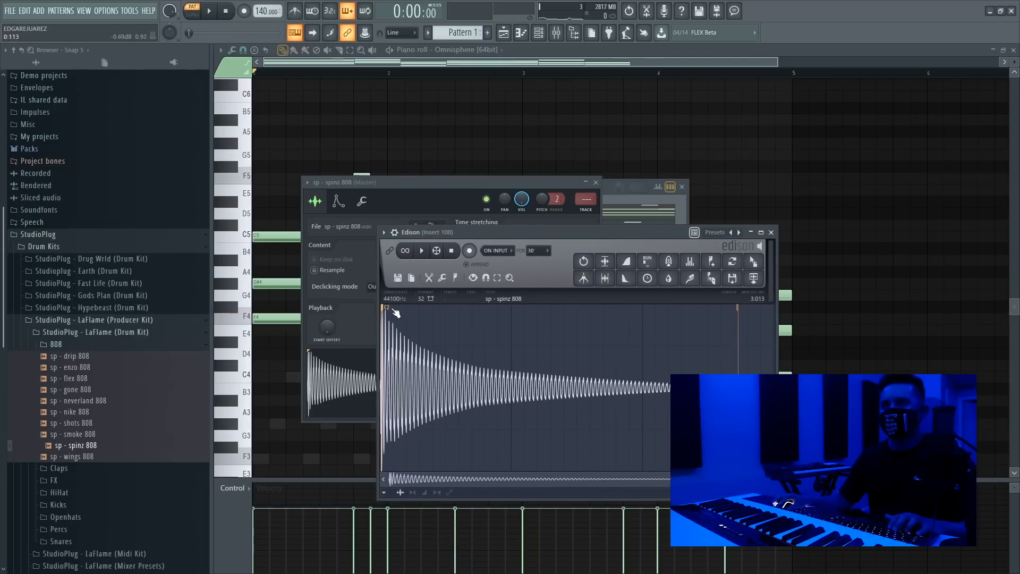
Set the sp - spinz 808 channel's root note to C5 and return to its sample settings.
click(403, 197)
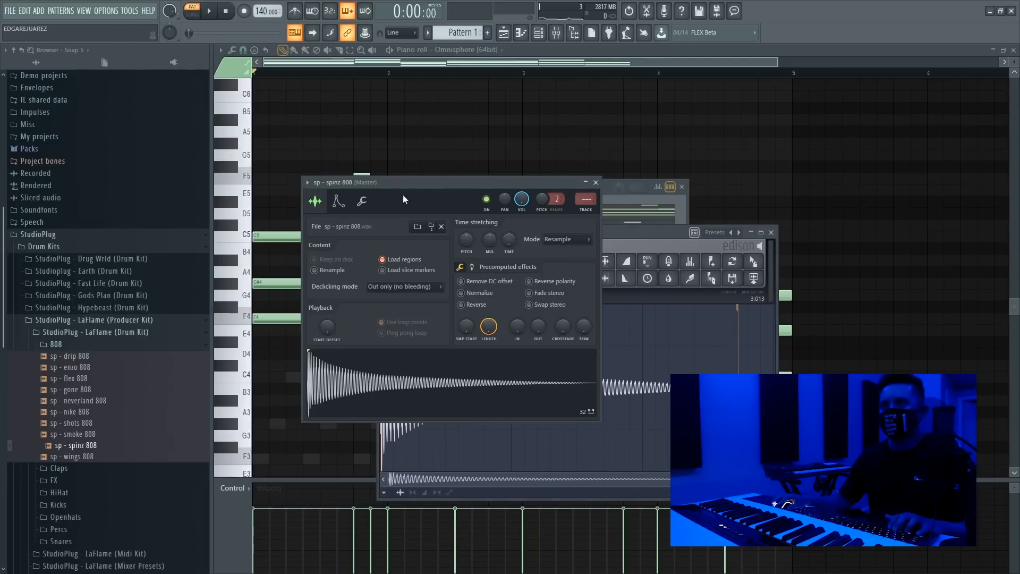
click(368, 202)
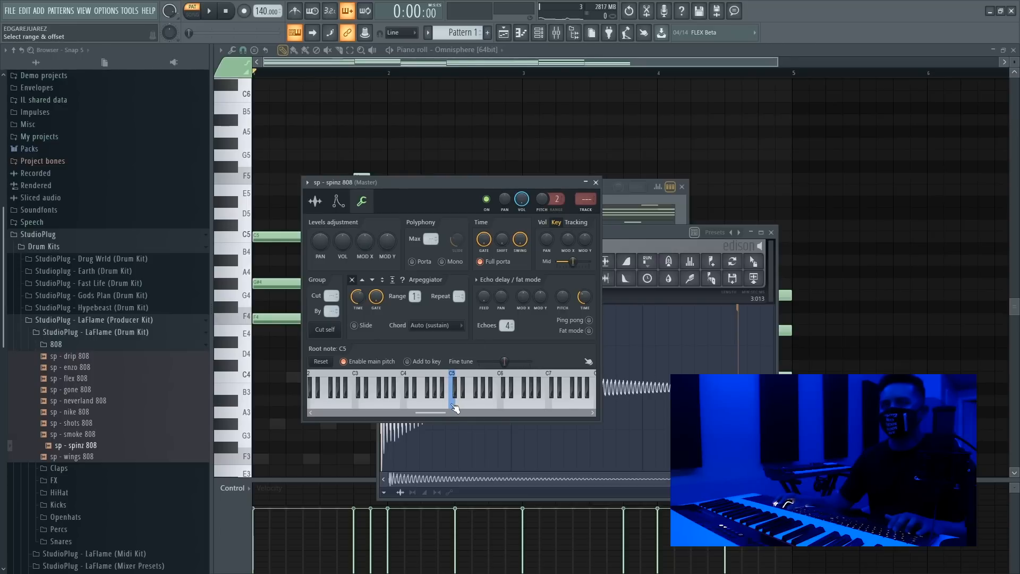
mouse_move(445, 404)
mouse_down()
mouse_move(391, 404)
mouse_move(453, 404)
mouse_up()
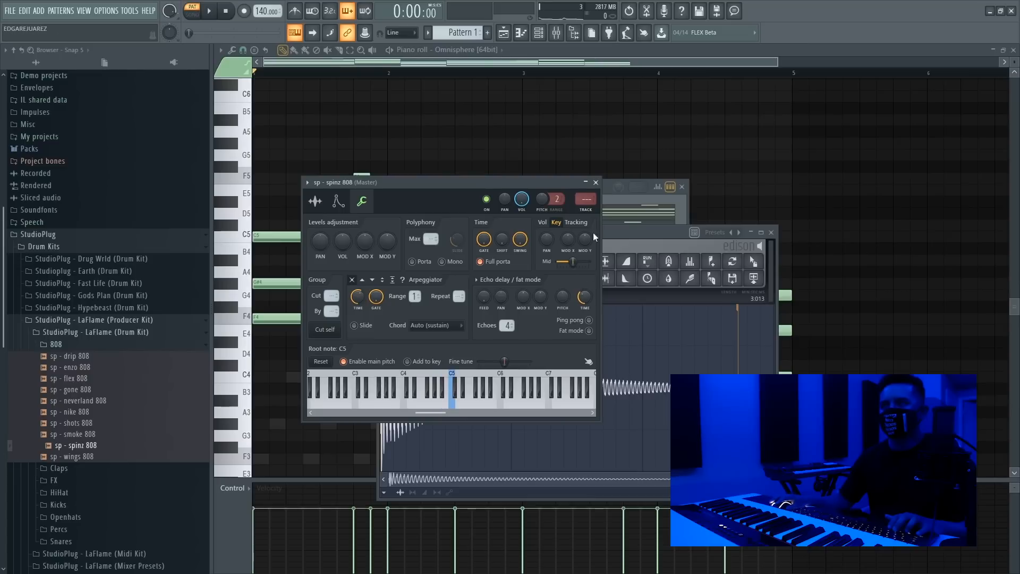
click(324, 203)
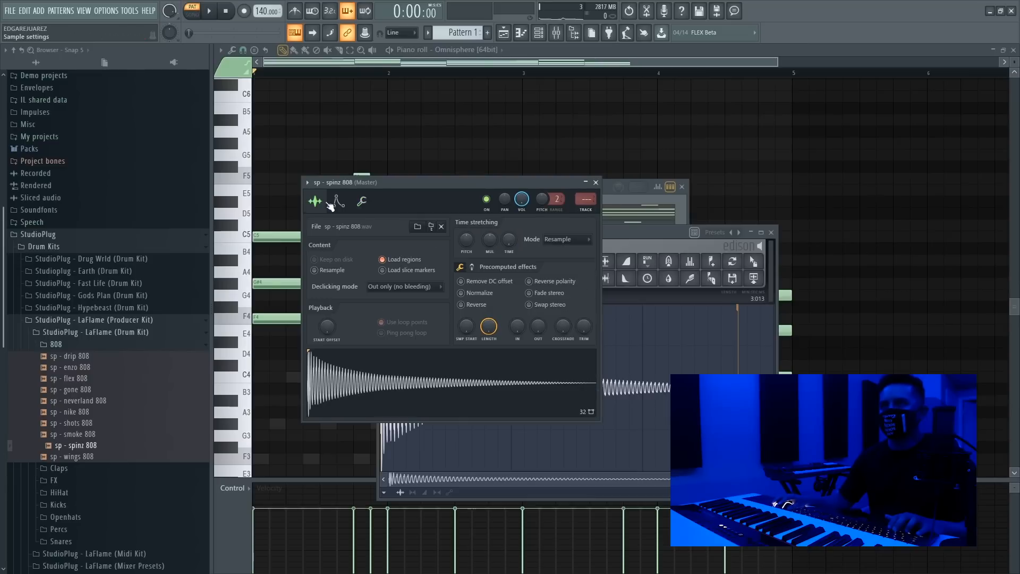
Close the channel settings and open the piano roll for sp - spinz 808.
click(625, 199)
right_click(525, 236)
click(552, 247)
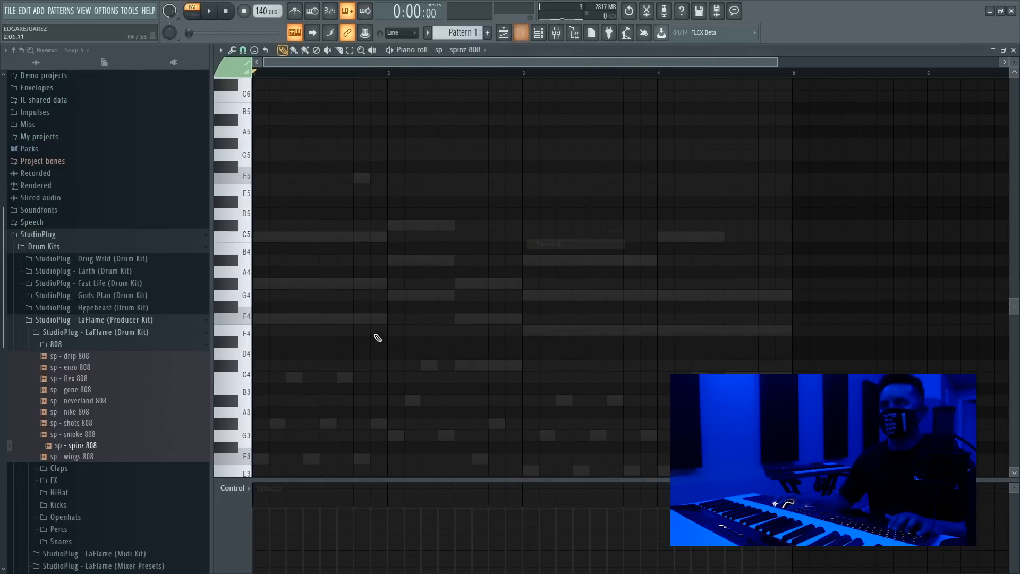
Draw a half-bar 808 line of F4, G4, F4, E4 and E4 under the chords and transpose it up an octave.
scroll(346, 398, down, 2)
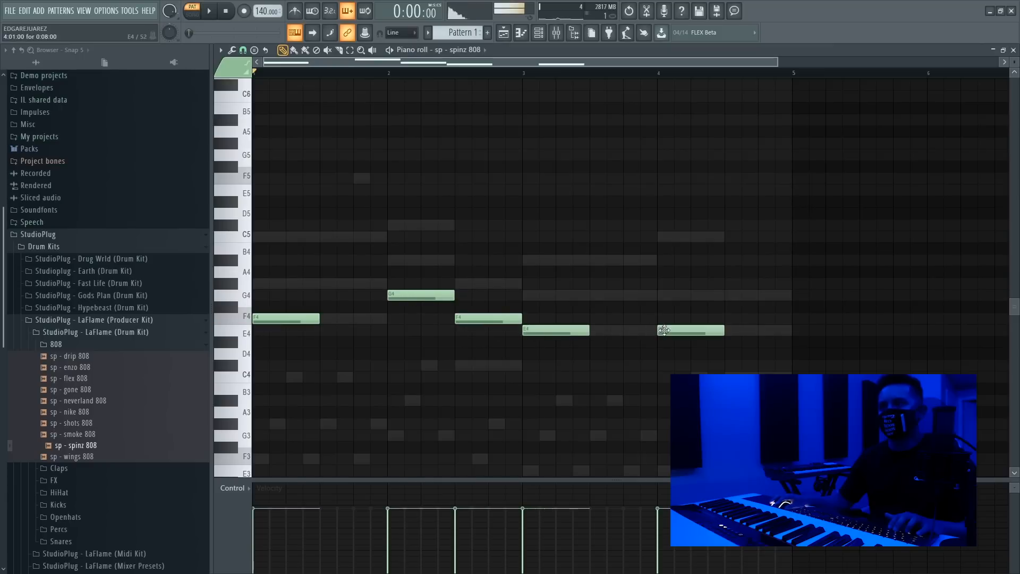
key(ctrl+Up)
scroll(490, 365, up, 5)
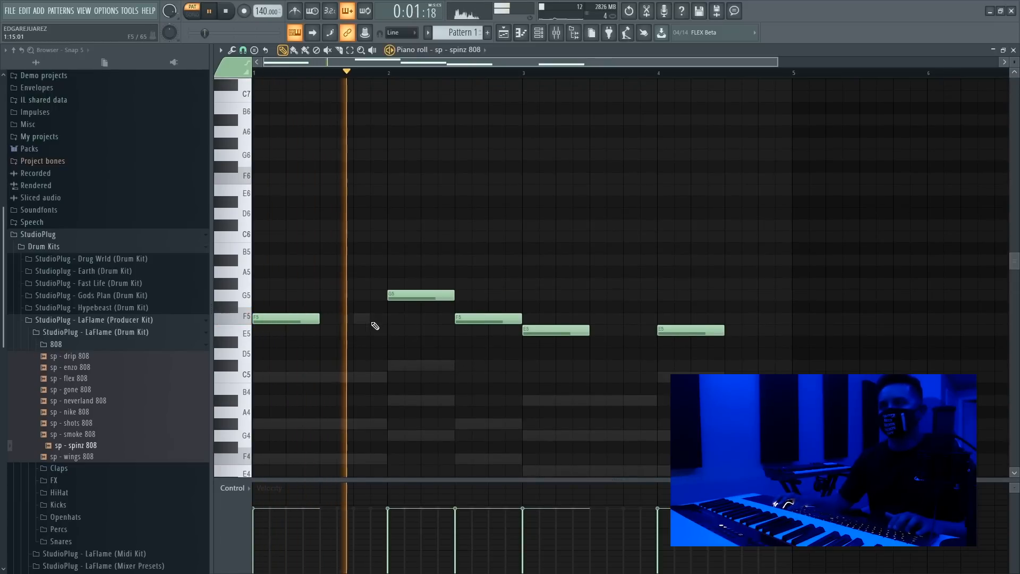
Shorten the G5 note at the start of bar 2 to one beat and repeat it directly after.
key(space)
drag(453, 294, 420, 295)
key(space)
click(430, 297)
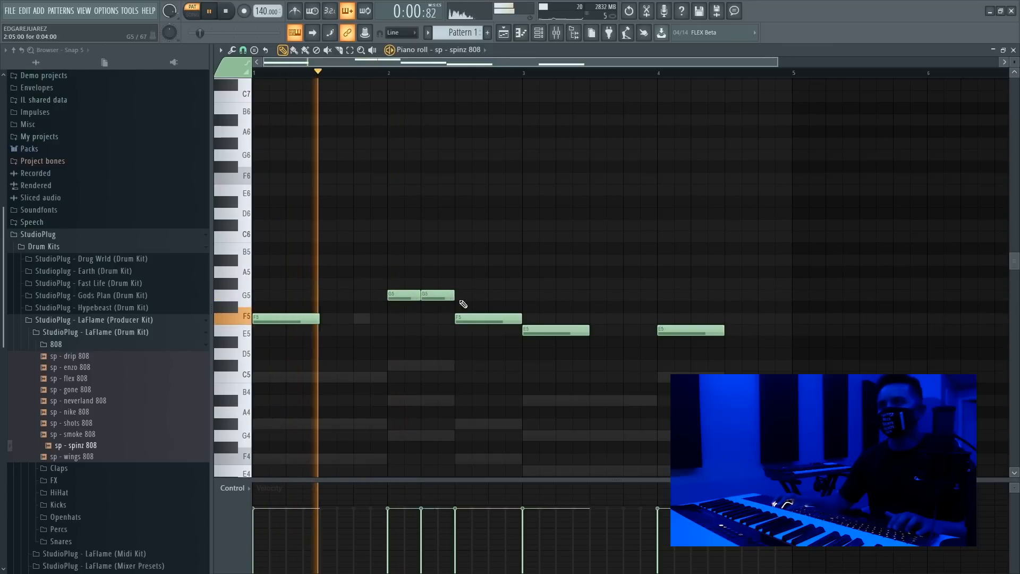
Replace the F5 note in bar 2 with a G5 starting half a beat later, and play the 808 line.
mouse_move(475, 318)
mouse_down()
mouse_move(513, 319)
mouse_move(485, 319)
mouse_up()
right_click(485, 320)
click(475, 319)
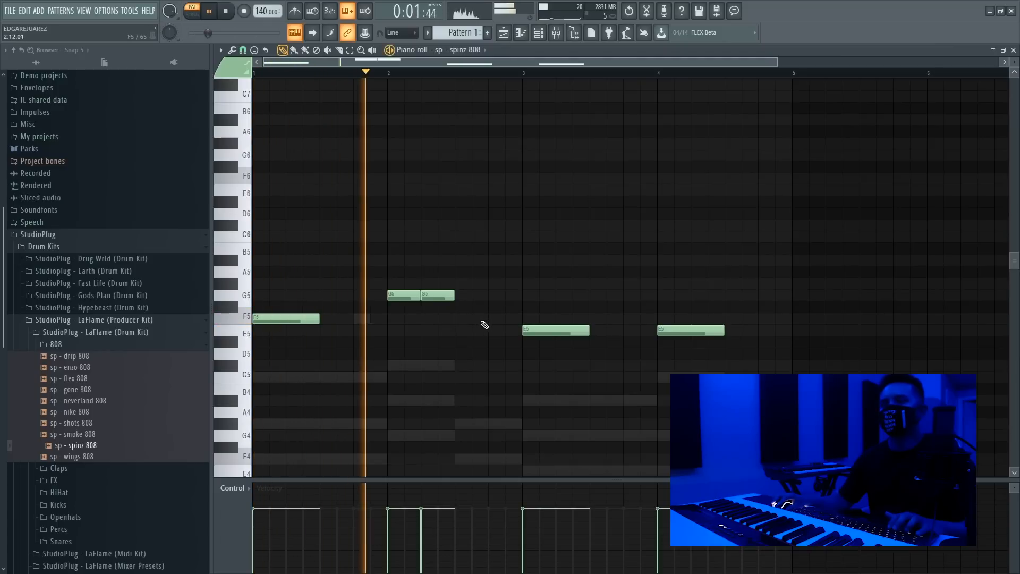
key(space)
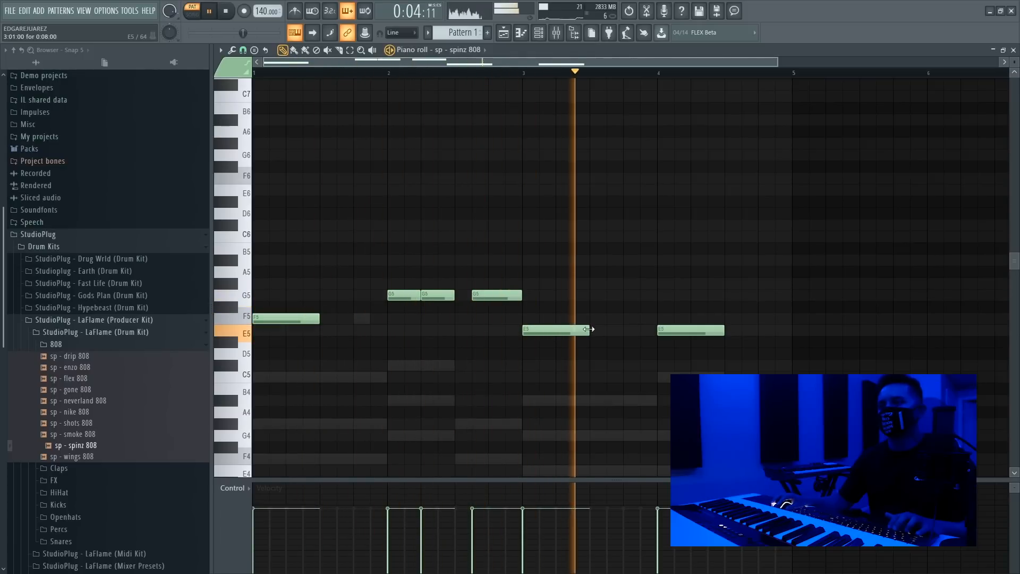
key(space)
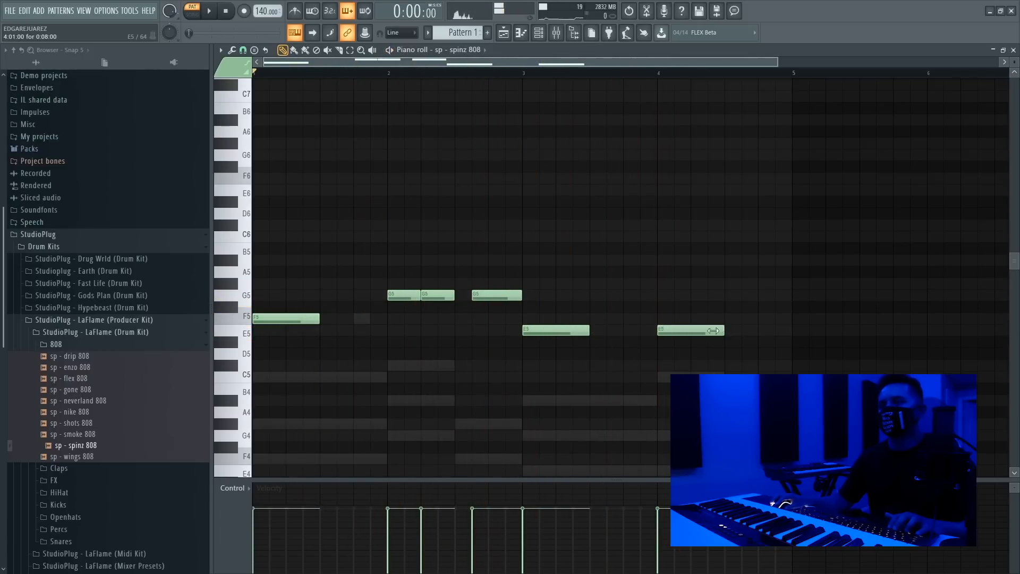
Shorten the final E5 note in bar 4 to one beat and play the 808 line.
scroll(670, 340, down, 4)
scroll(329, 307, up, 3)
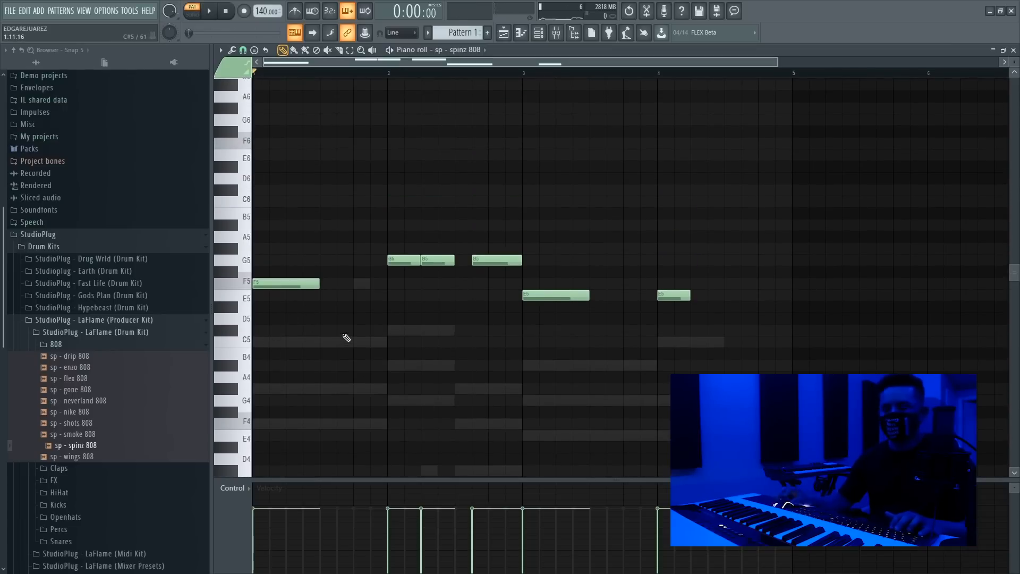
key(space)
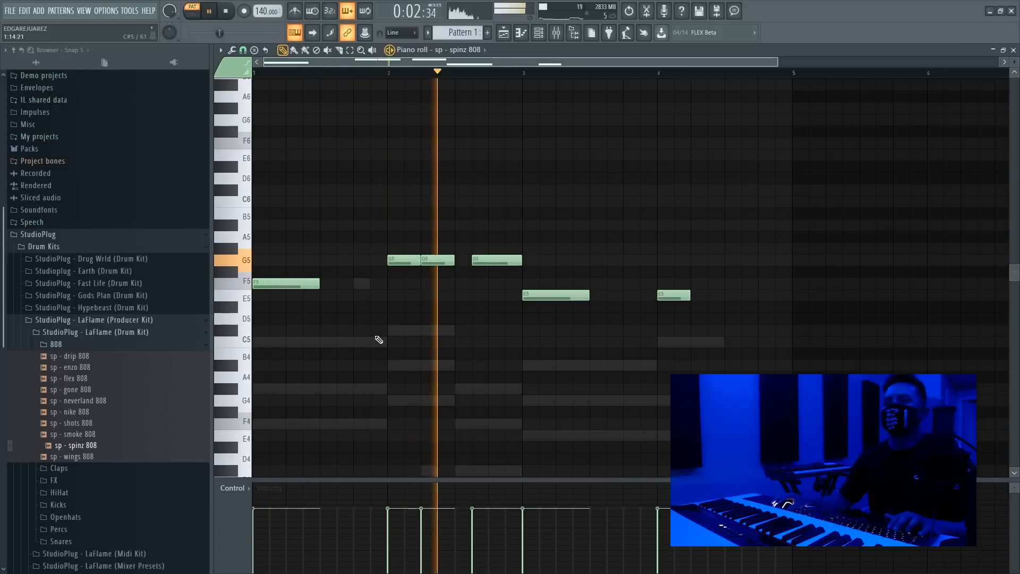
key(space)
Delete all 808 notes and place a one-beat C6 note at the start of bar 1.
key(ctrl+a)
key(Delete)
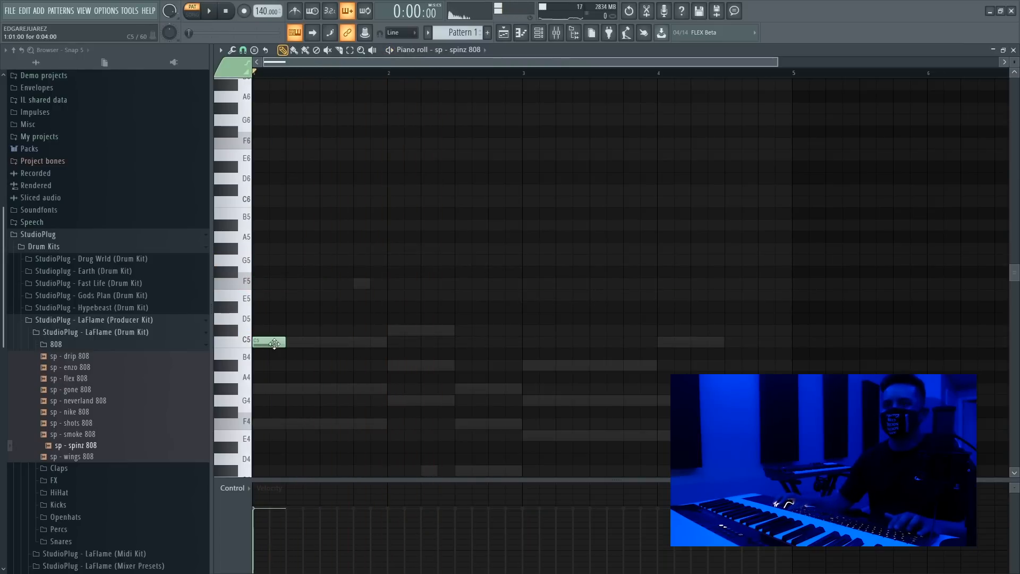
scroll(303, 404, up, 2)
key(ctrl+Up)
key(space)
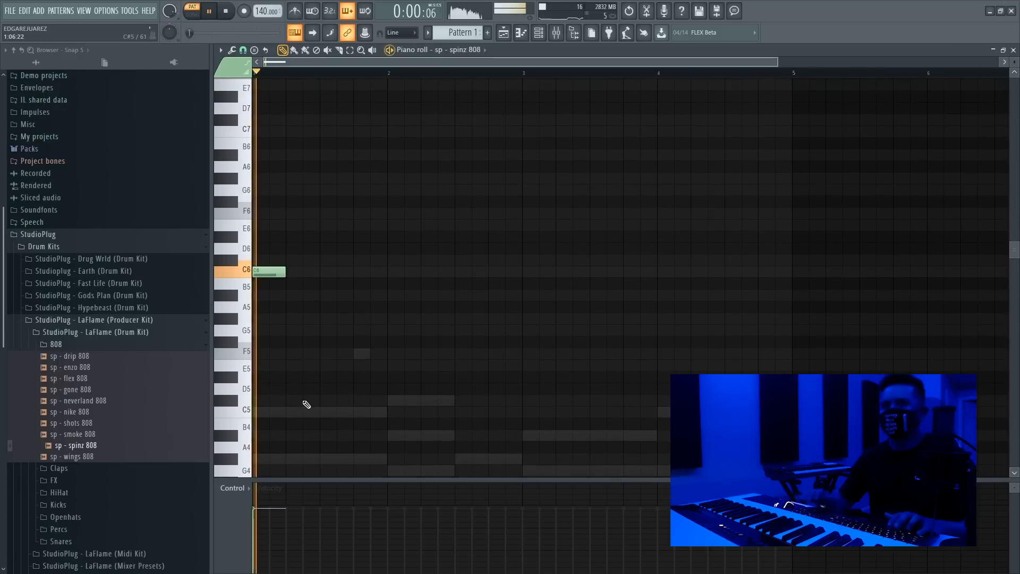
Add one-beat 808 notes C#6 and G#4 in bar 2, A#4 in bar 3, and C5 and G4 in bar 4.
key(space)
scroll(306, 410, down, 3)
scroll(296, 412, down, 2)
scroll(292, 341, up, 5)
key(space)
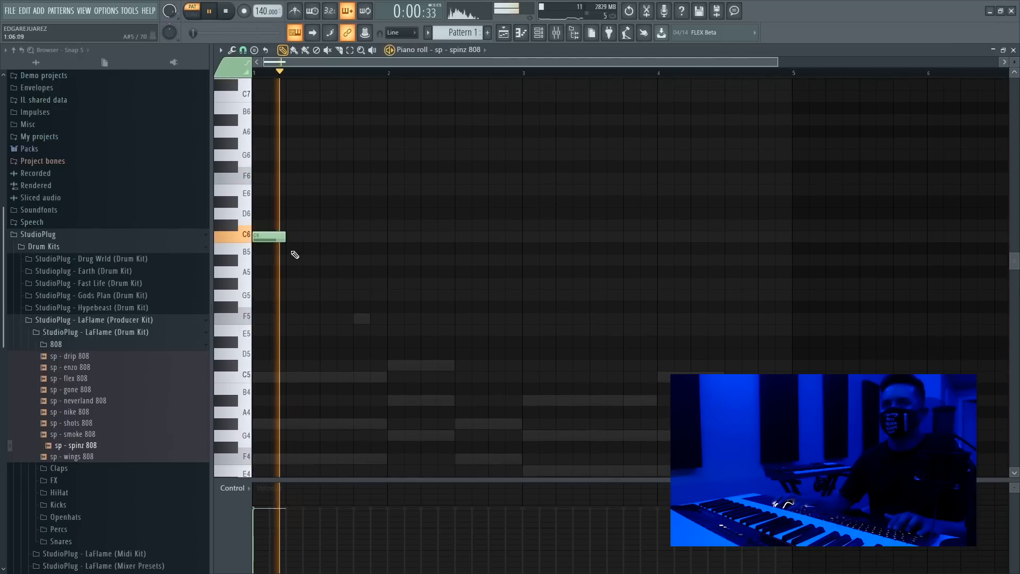
click(392, 225)
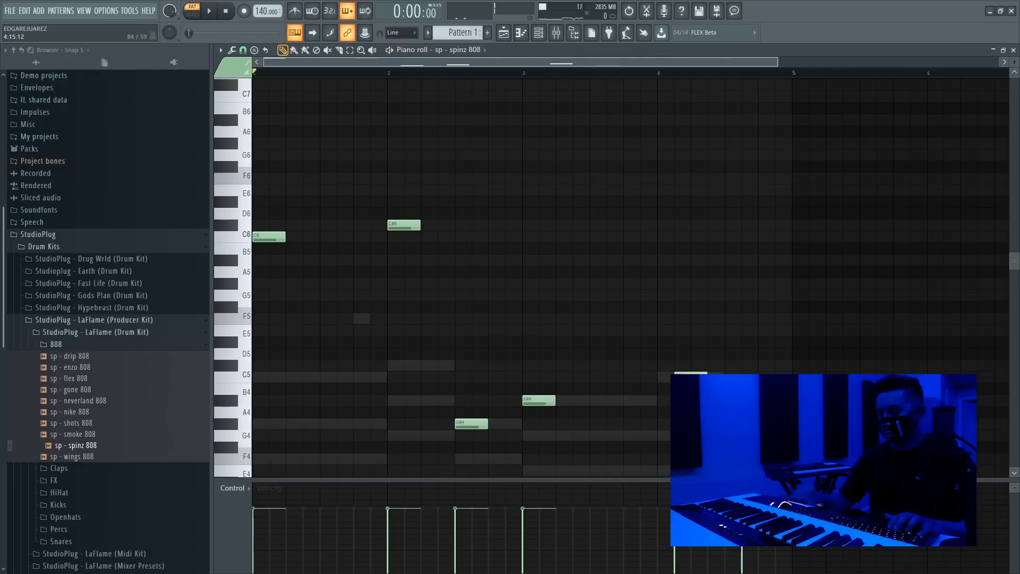
Raise the last four 808 notes an octave, keeping the opening C6 and C#6, and shift the final two notes half a beat earlier.
key(ctrl+Up)
drag(322, 101, 193, 131)
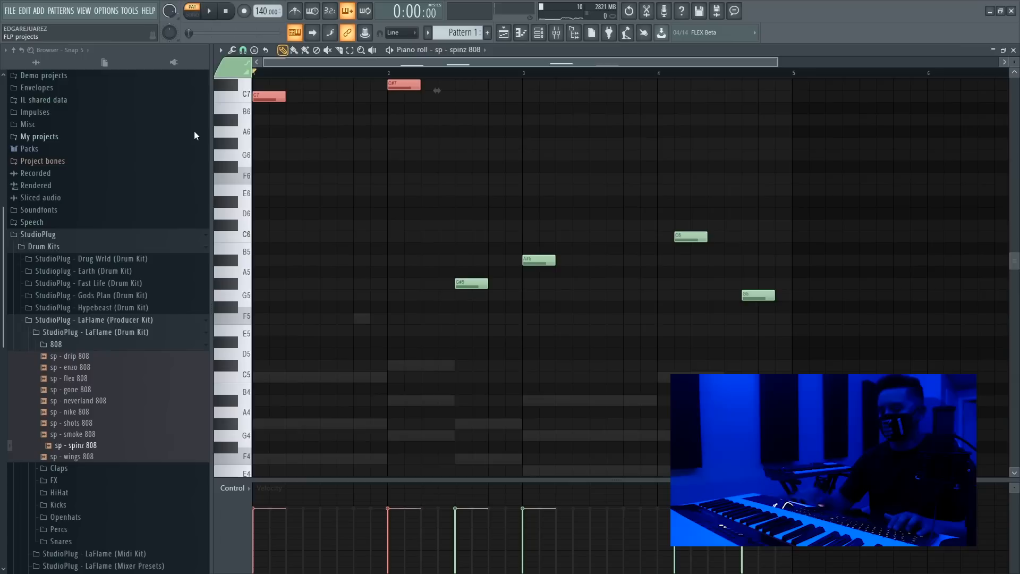
key(ctrl+Down)
key(space)
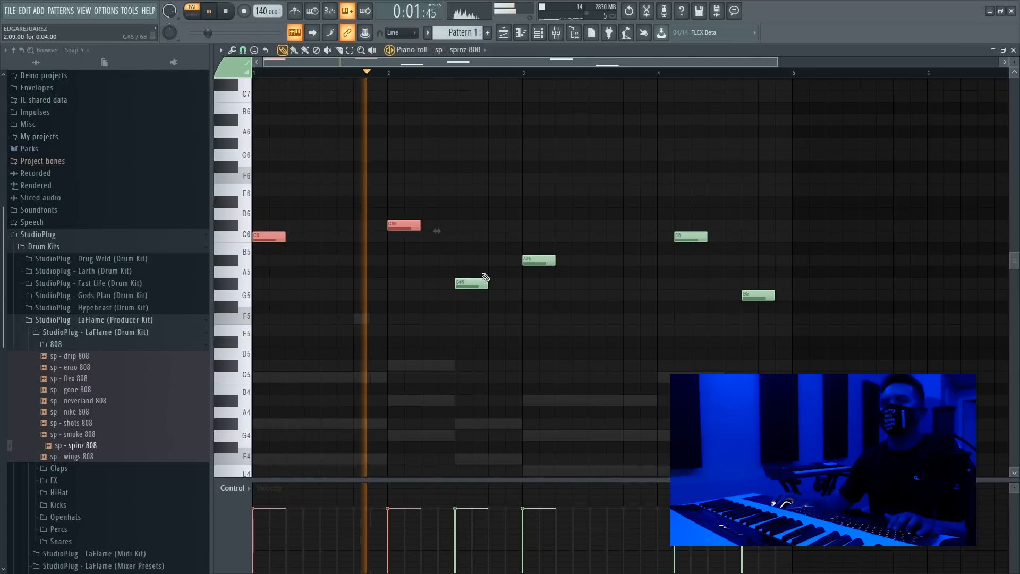
ctrl+click(489, 247)
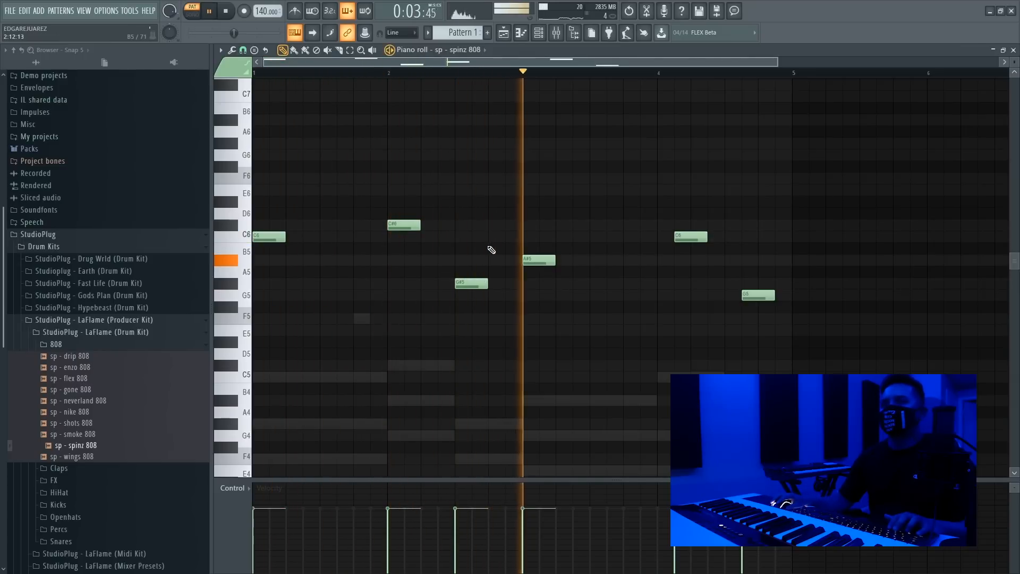
drag(683, 237, 666, 238)
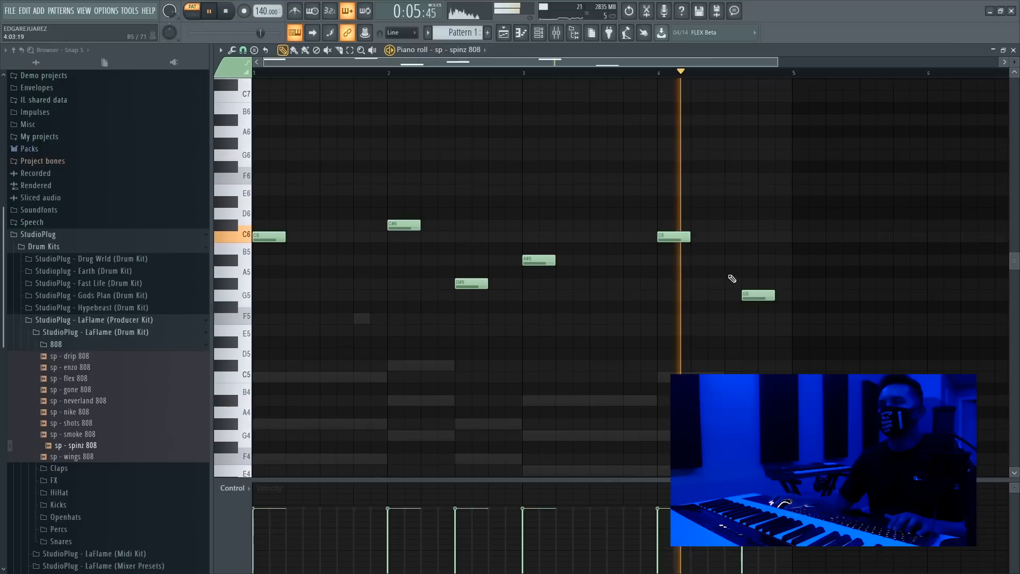
drag(756, 297, 739, 298)
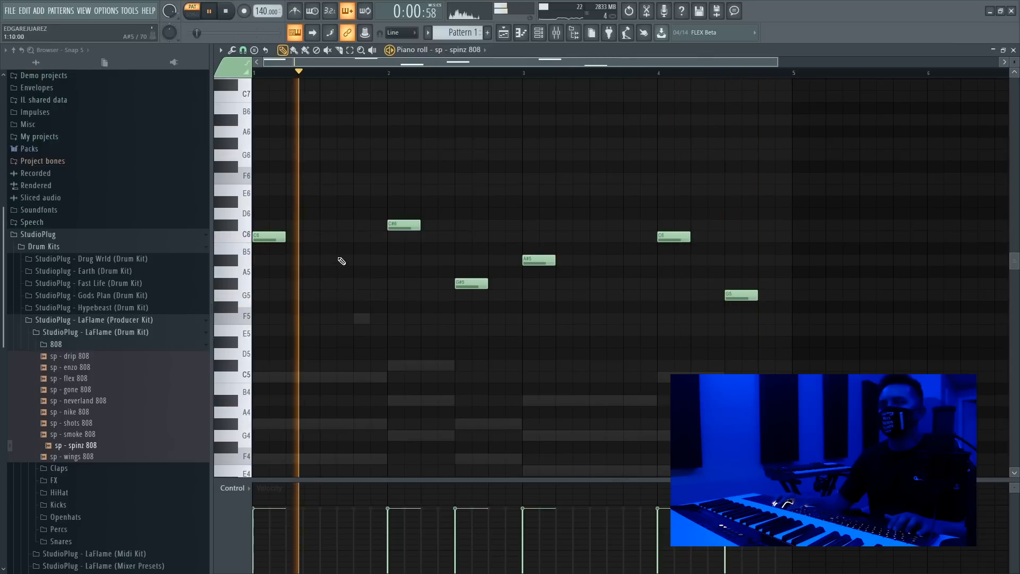
Repeat the C#6 note directly after the first one in bar 2 and play the line.
click(425, 225)
key(space)
key(space)
Shift the G#5 note in bar 2 half a beat later and transpose the whole 808 line down an octave.
drag(475, 285, 482, 282)
key(ctrl+Down)
key(space)
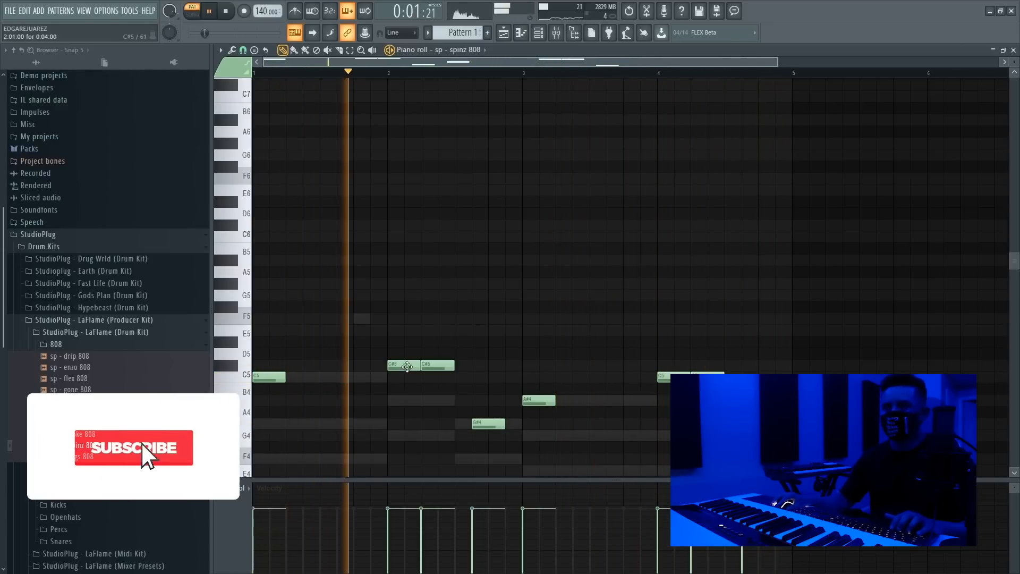
Lengthen the first C5 and the A#4 to half a bar, and extend the G#4 and G4 to the ends of bars 2 and 4.
key(space)
drag(285, 376, 321, 371)
key(space)
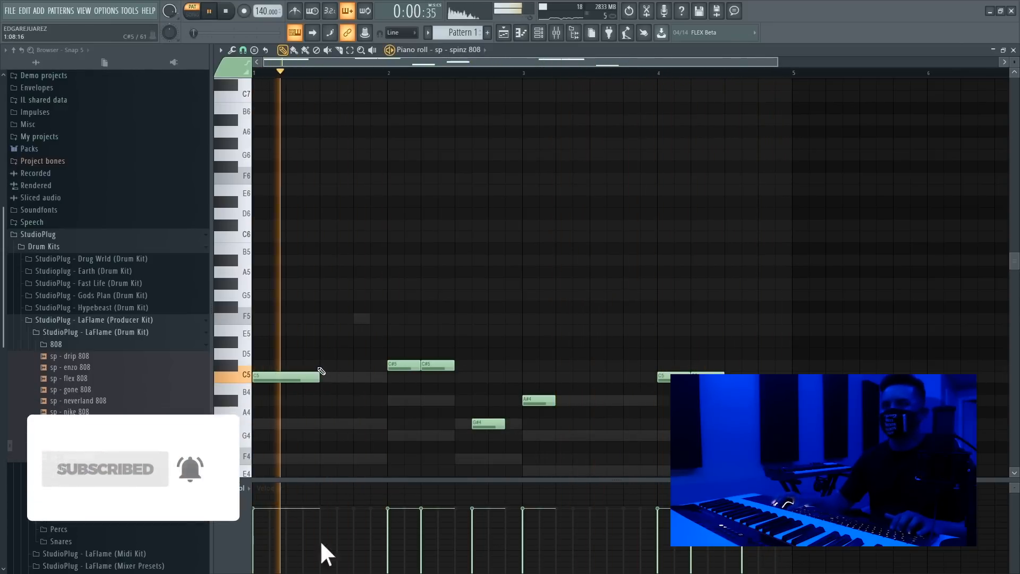
ctrl+right_click(382, 340)
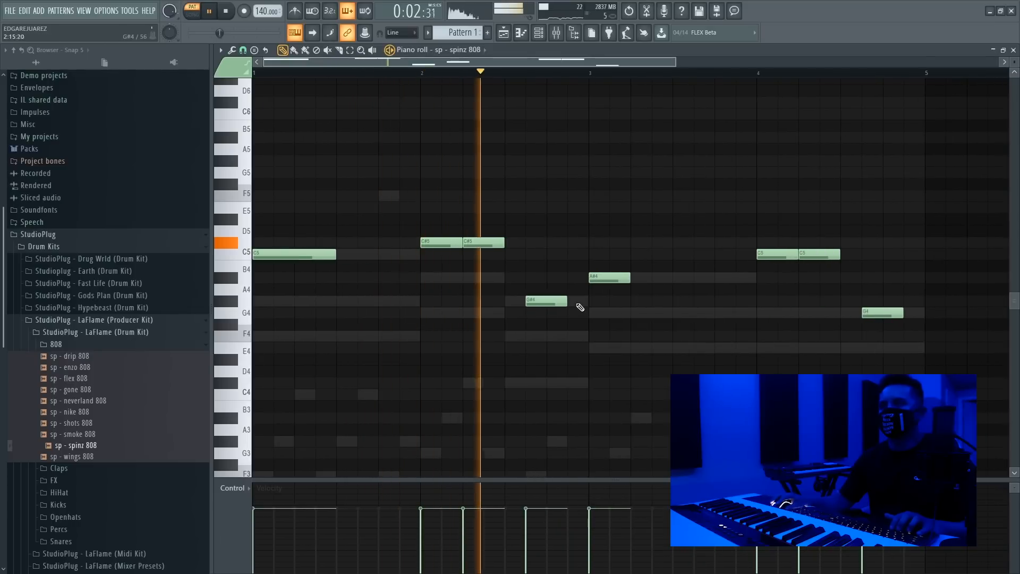
drag(566, 301, 672, 277)
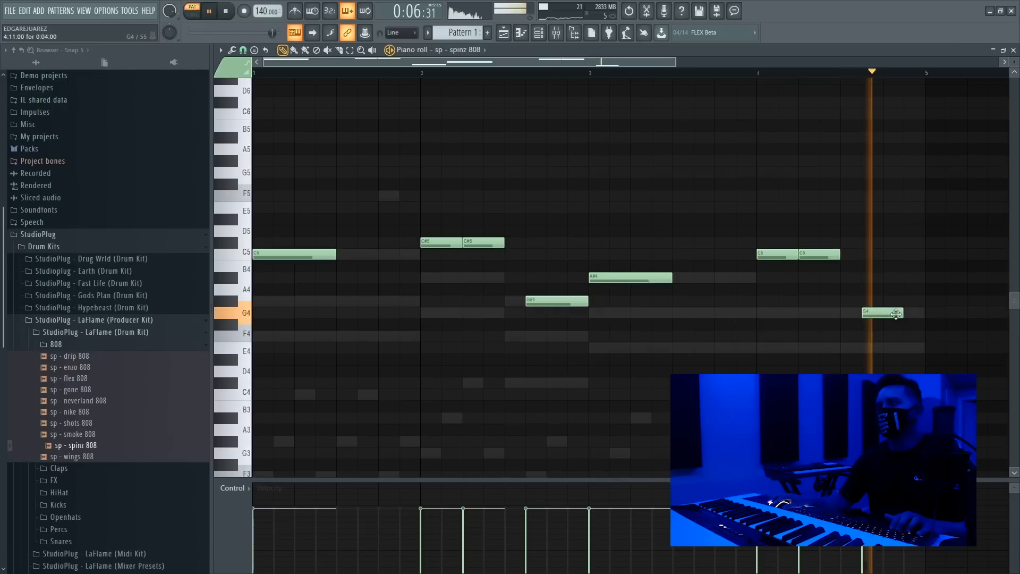
drag(915, 307, 922, 308)
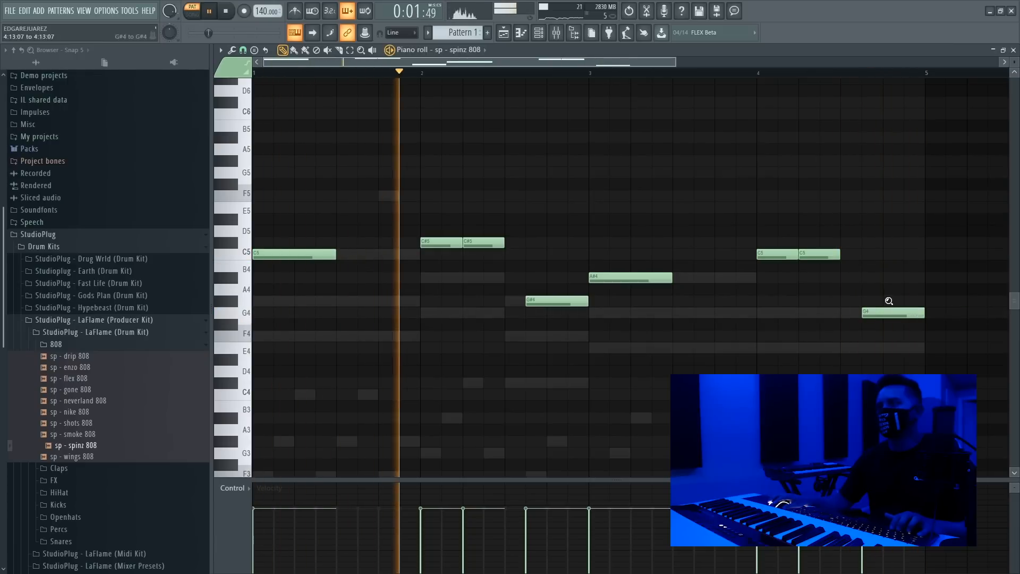
Bring up the channel rack during playback and lower the project tempo to 130 BPM.
scroll(850, 299, up, 2)
scroll(850, 299, down, 1)
scroll(611, 296, down, 2)
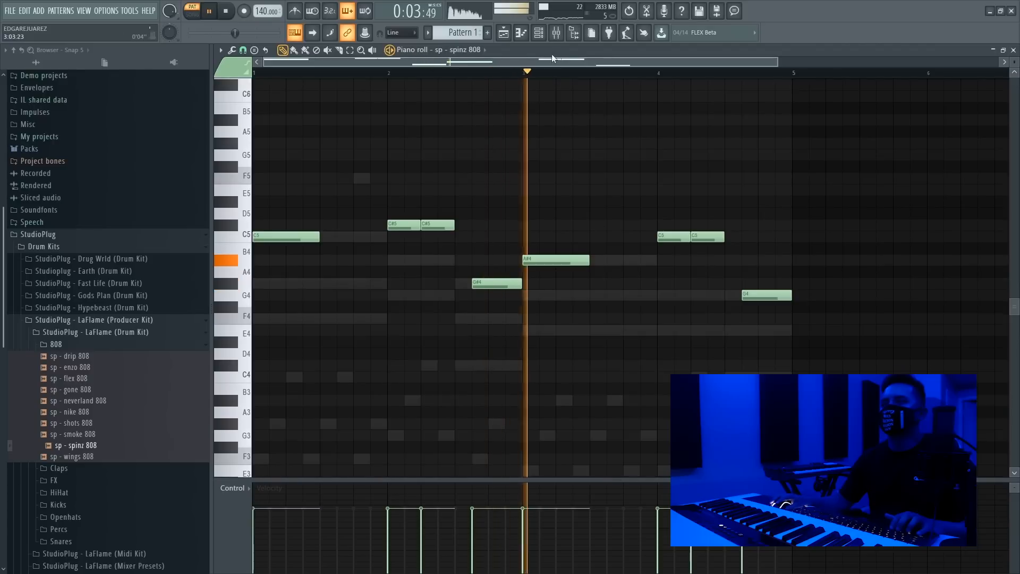
key(F6)
key(space)
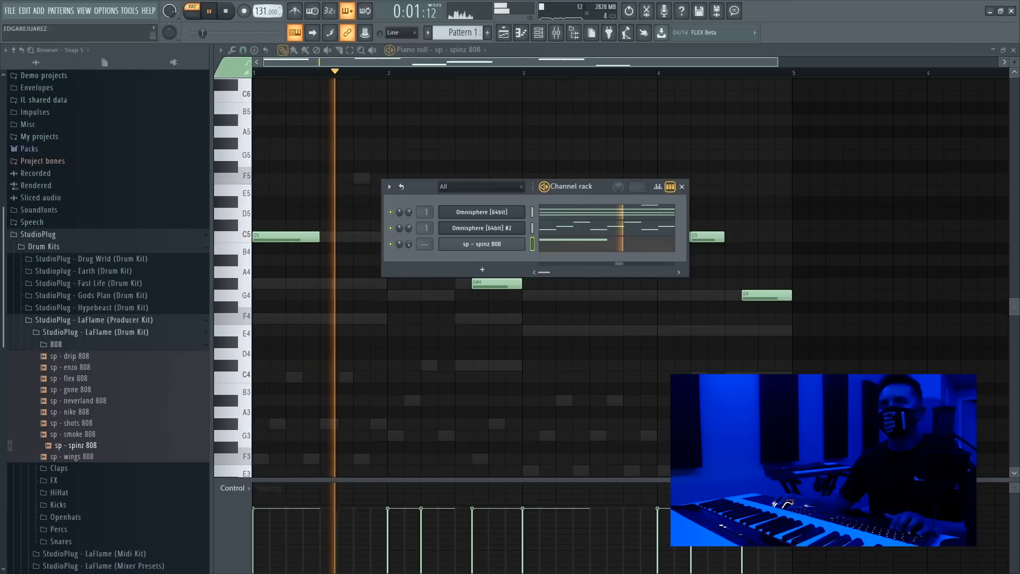
drag(439, 193, 388, 196)
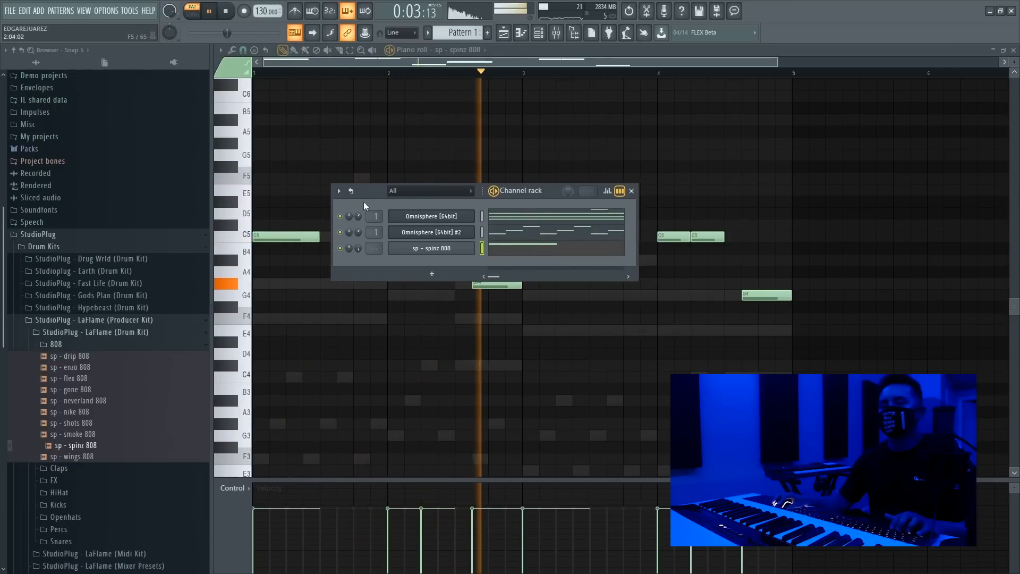
Collapse the 808 sample folder in the browser, hide the channel rack and stop playback.
click(72, 348)
right_click(405, 320)
key(space)
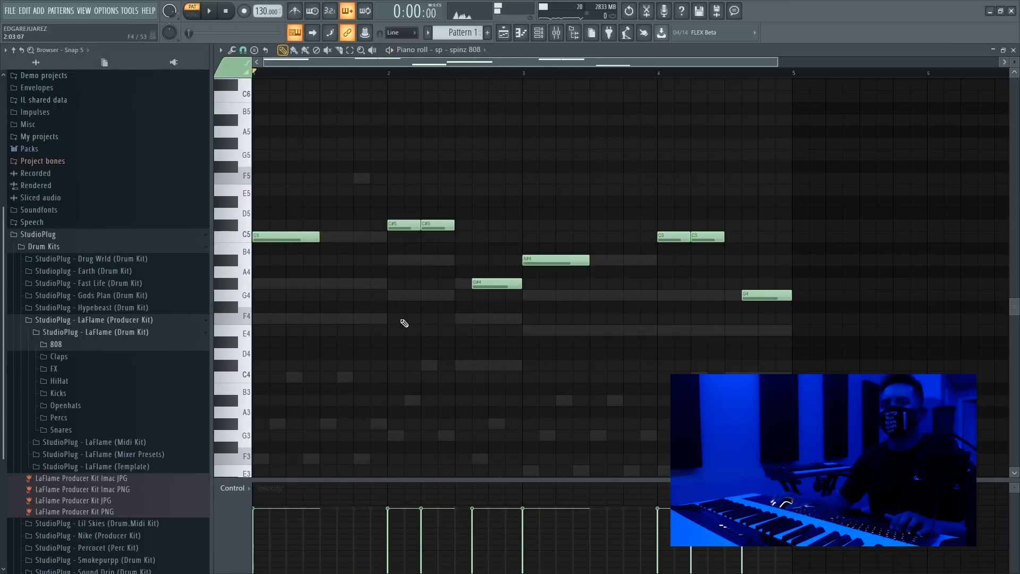
Transpose the whole 808 line up an octave and play it back.
key(ctrl+Up)
key(space)
key(space)
scroll(401, 322, up, 1)
scroll(398, 326, down, 1)
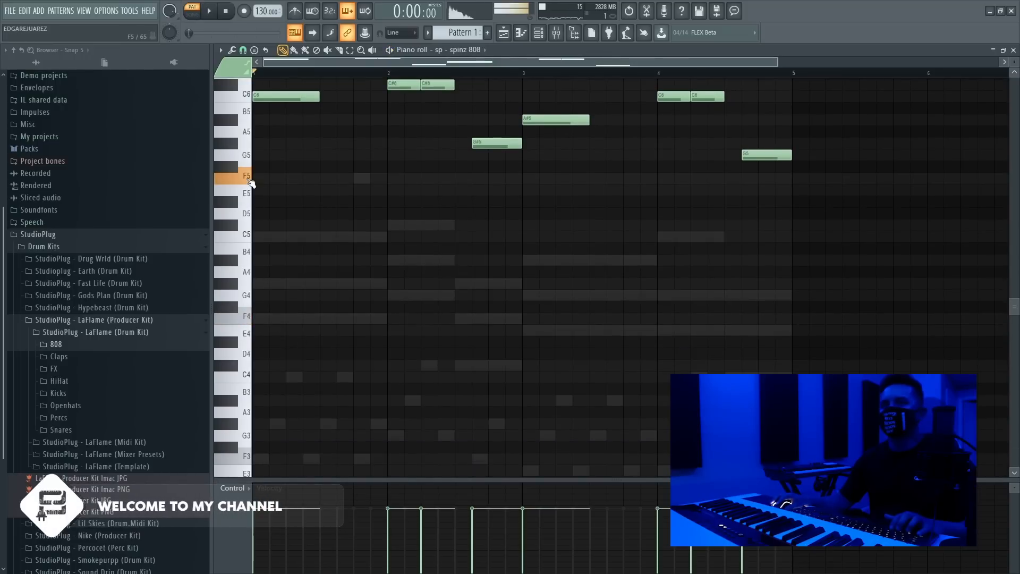
scroll(245, 204, up, 3)
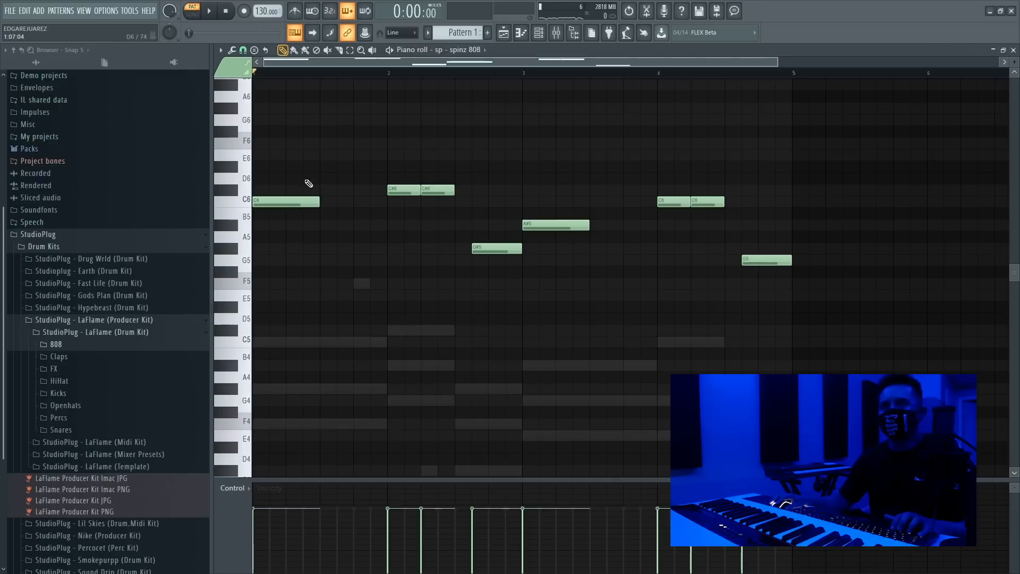
Lower the first 808 note to F5 and the two C#6 notes in bar 2 to C#5.
drag(265, 205, 247, 274)
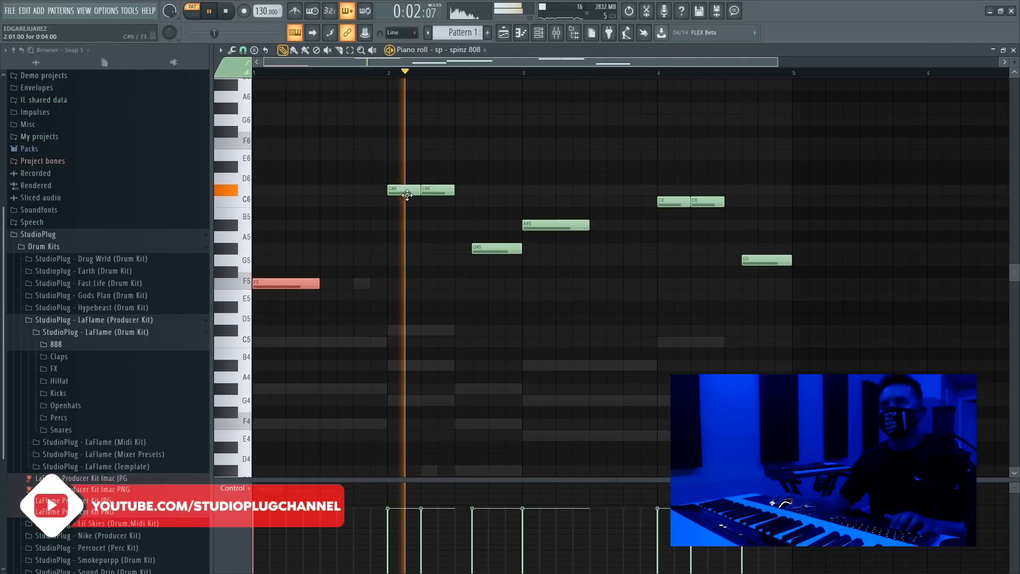
key(ctrl+Down)
key(space)
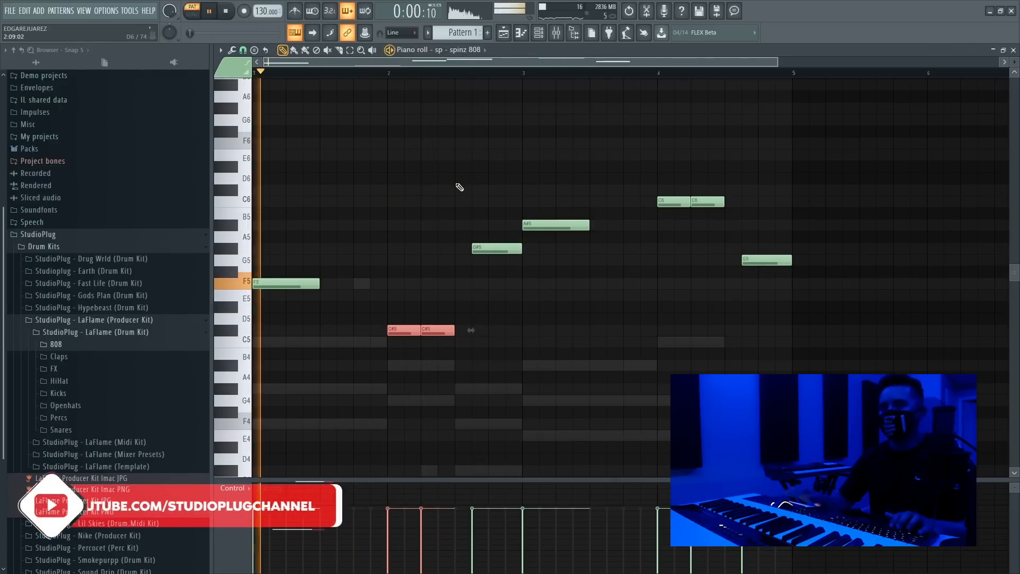
Delete every 808 note after the opening F5 note in bar 1.
scroll(449, 265, down, 3)
scroll(445, 303, up, 2)
scroll(444, 308, down, 2)
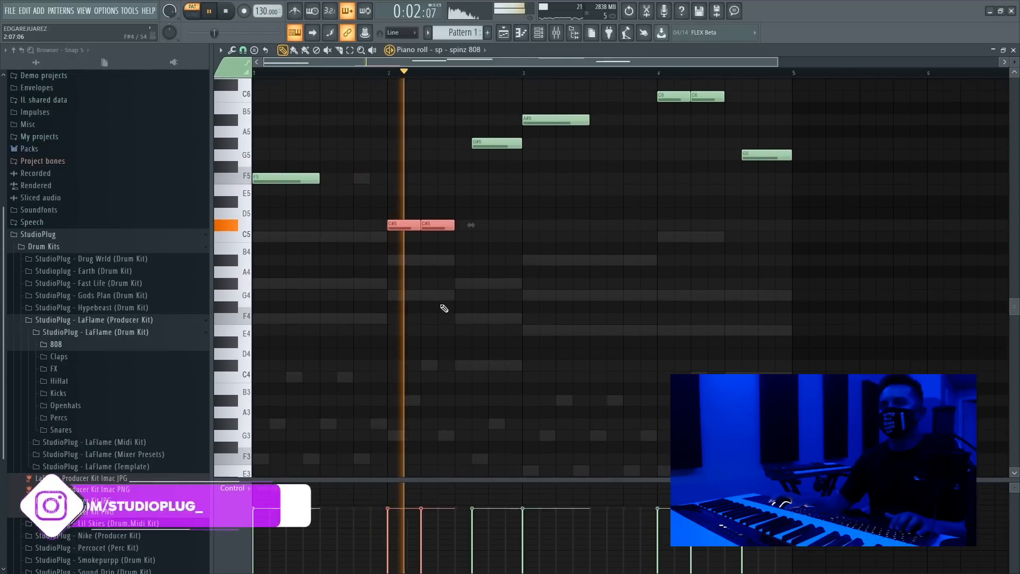
scroll(444, 309, down, 1)
scroll(445, 308, up, 2)
scroll(444, 309, up, 2)
key(space)
drag(459, 289, 786, 164)
key(Delete)
scroll(429, 335, down, 1)
scroll(428, 335, down, 1)
right_click(407, 261)
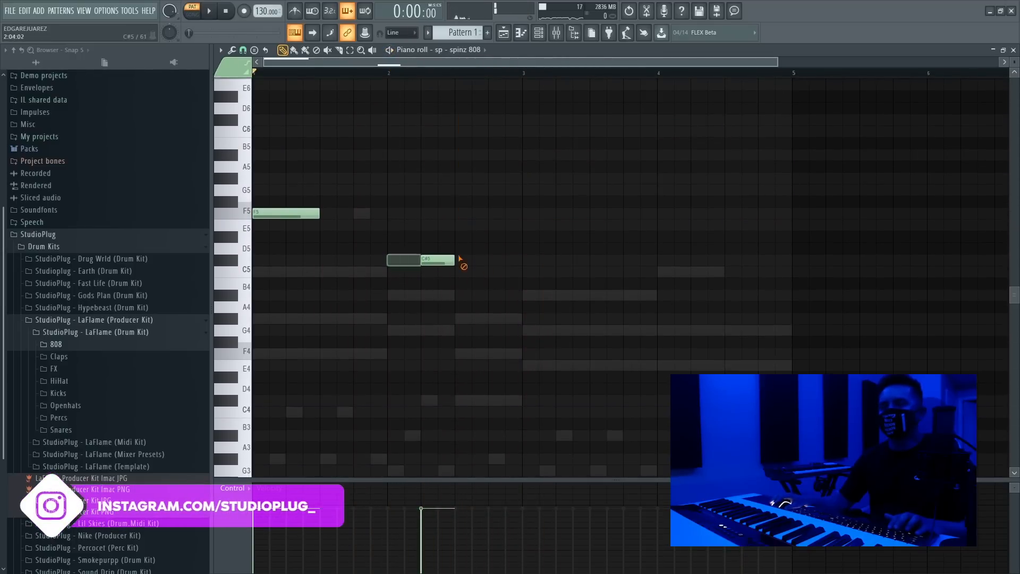
right_click(444, 262)
Place three one-beat G5 notes in bar 2 of the 808 line, two back to back and one after a half-beat gap.
scroll(433, 298, down, 2)
scroll(430, 301, up, 2)
scroll(399, 298, up, 2)
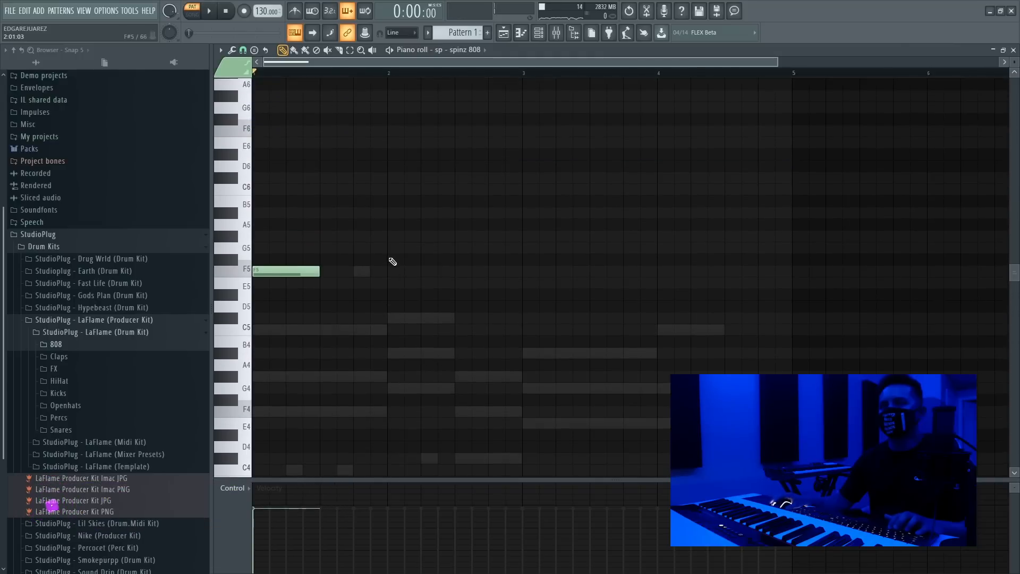
key(space)
click(394, 260)
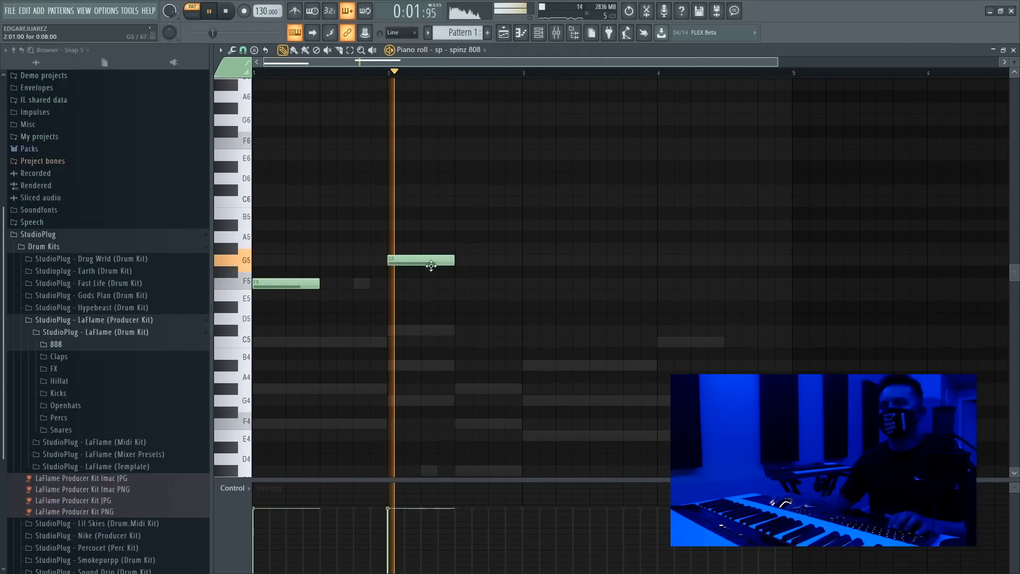
drag(455, 261, 420, 261)
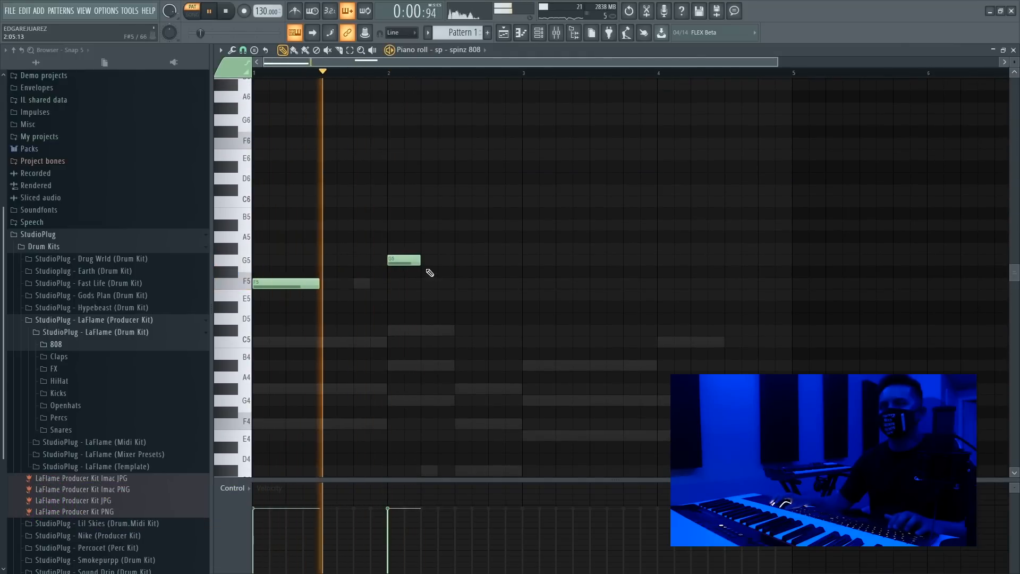
click(428, 261)
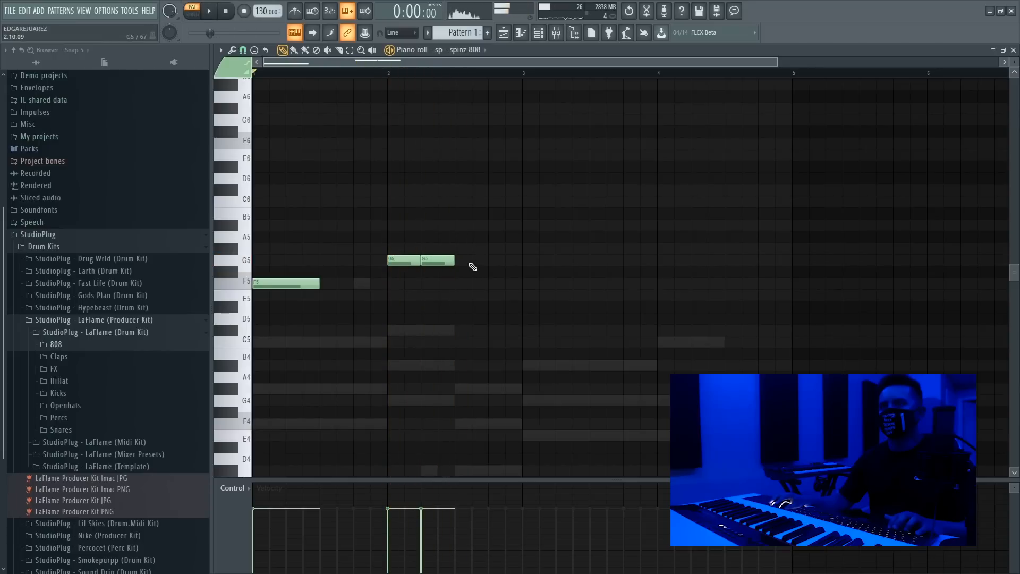
click(474, 260)
Try the three bar 2 808 notes at other pitches, including A#5, C6, C#5 and G5, while playing the pattern.
ctrl+drag(391, 259, 483, 251)
key(space)
key(space)
key(space)
drag(398, 248, 397, 222)
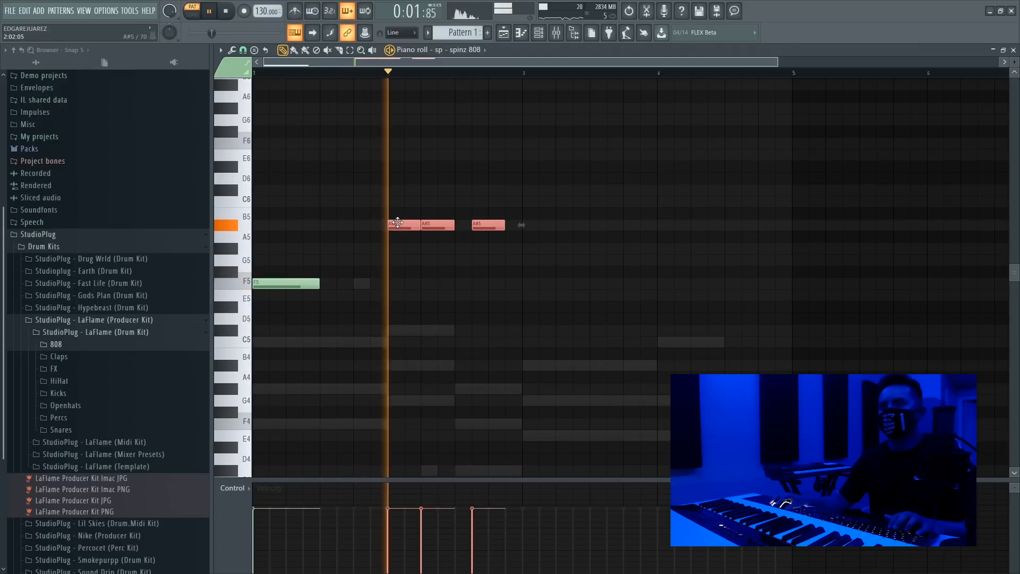
key(space)
key(space)
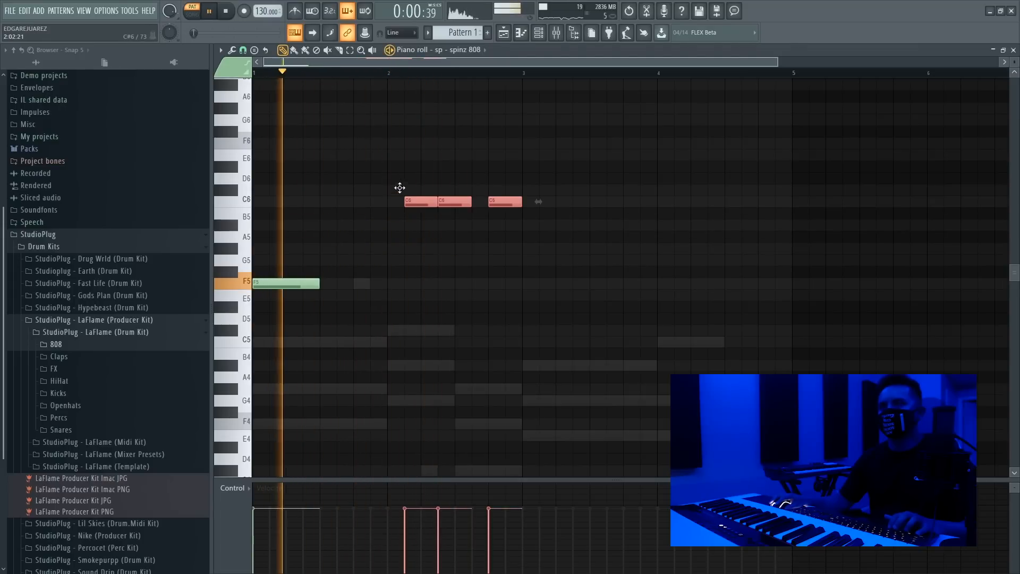
key(shift+Up)
key(ctrl+Down)
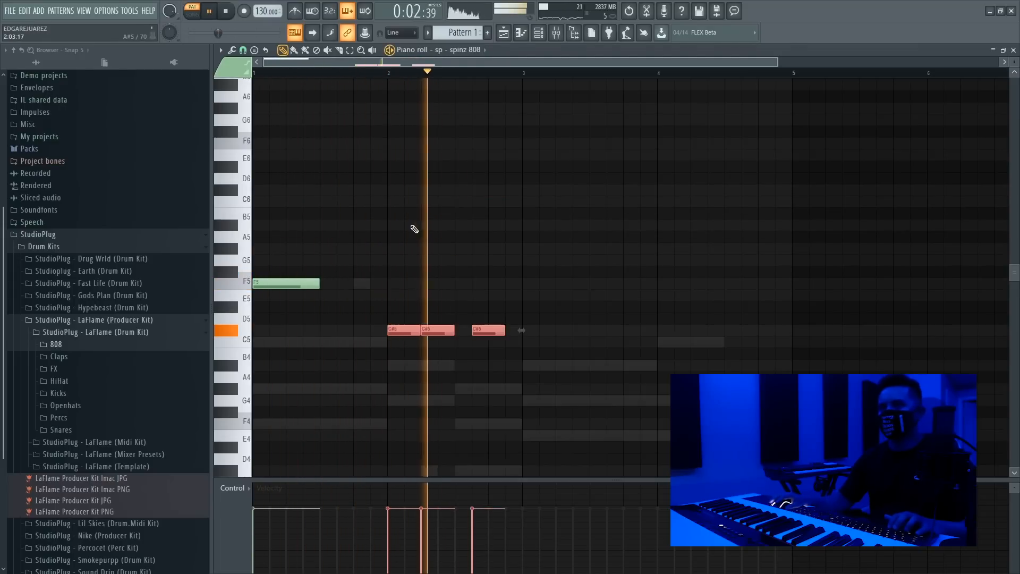
drag(415, 330, 415, 259)
key(space)
key(space)
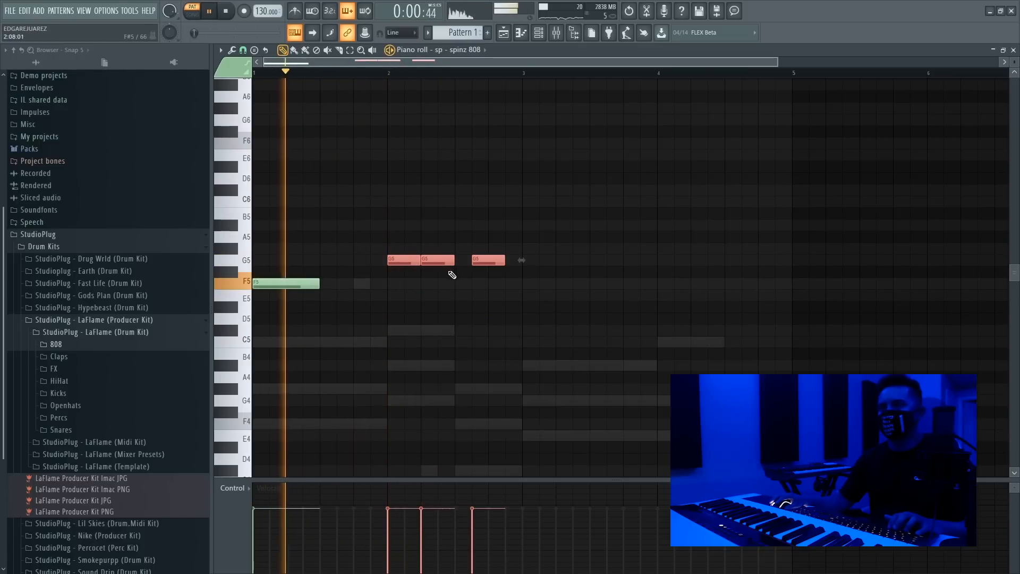
Set all three 808 notes in bar 2 to C#5 during playback.
scroll(472, 323, down, 5)
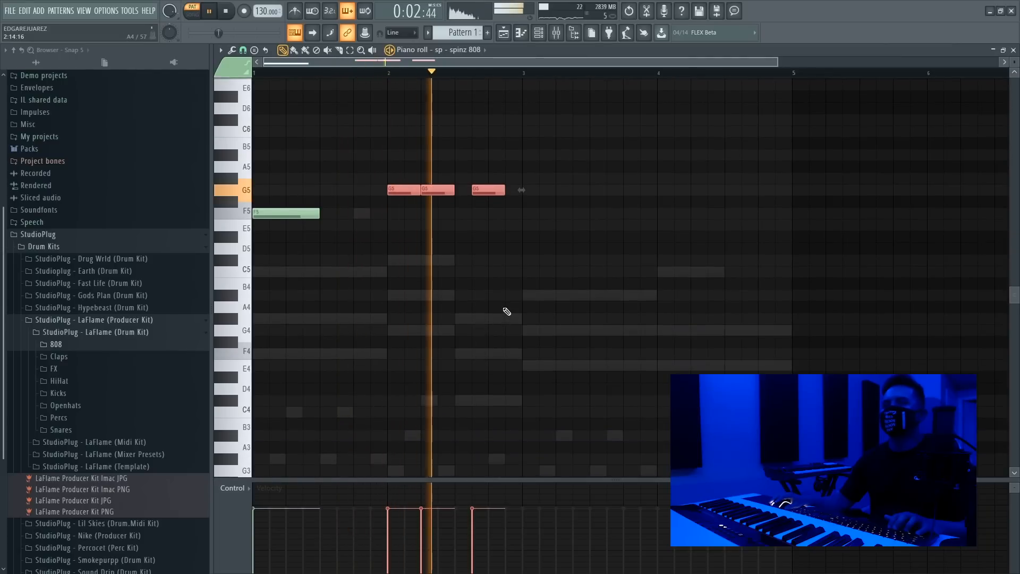
key(space)
drag(394, 222, 538, 190)
key(space)
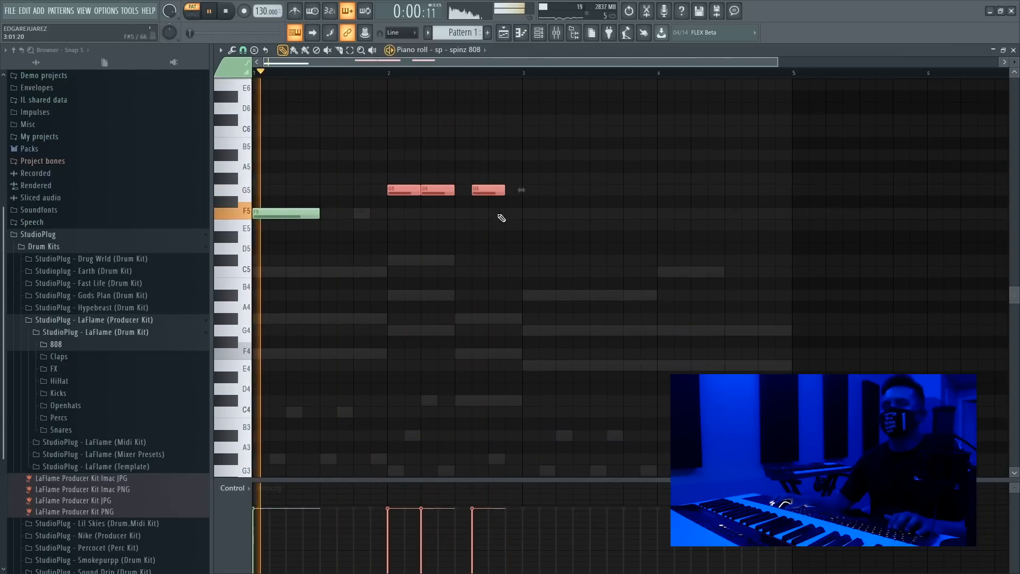
drag(396, 194, 402, 265)
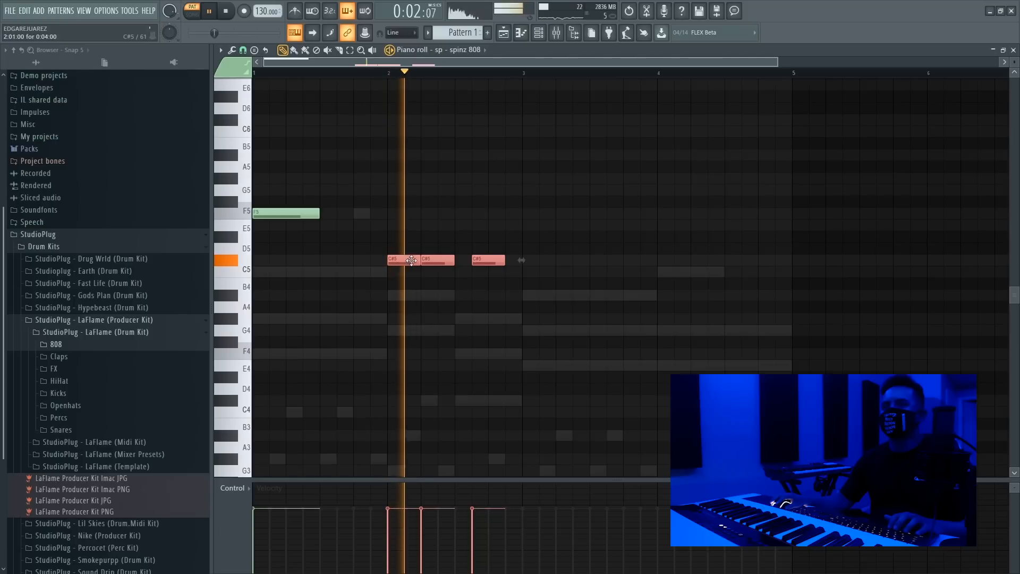
Add a one-beat E5 note at the start of bar 3 and three one-beat C5 notes in bar 4 of the 808 line.
ctrl+click(521, 250)
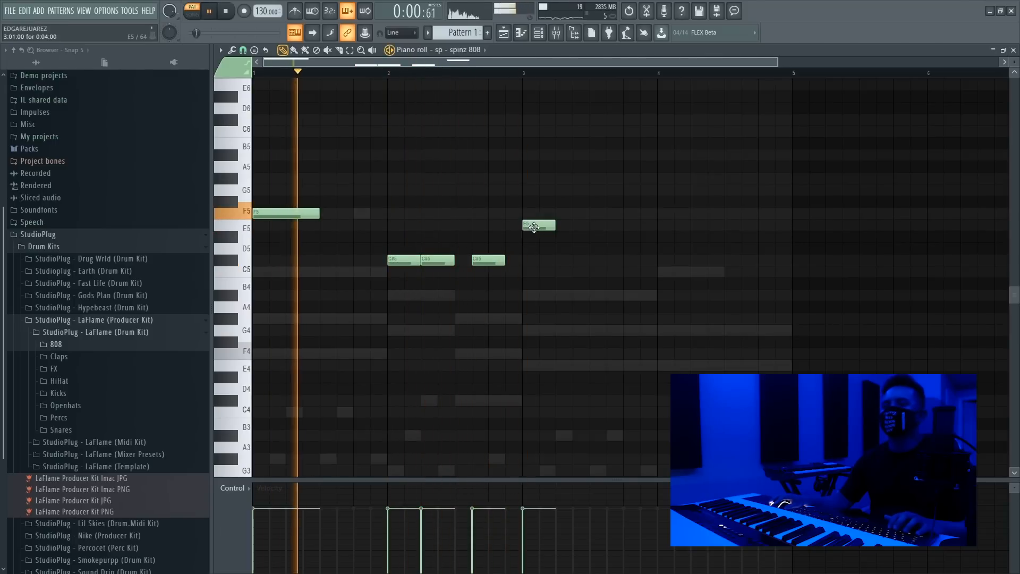
scroll(548, 359, up, 4)
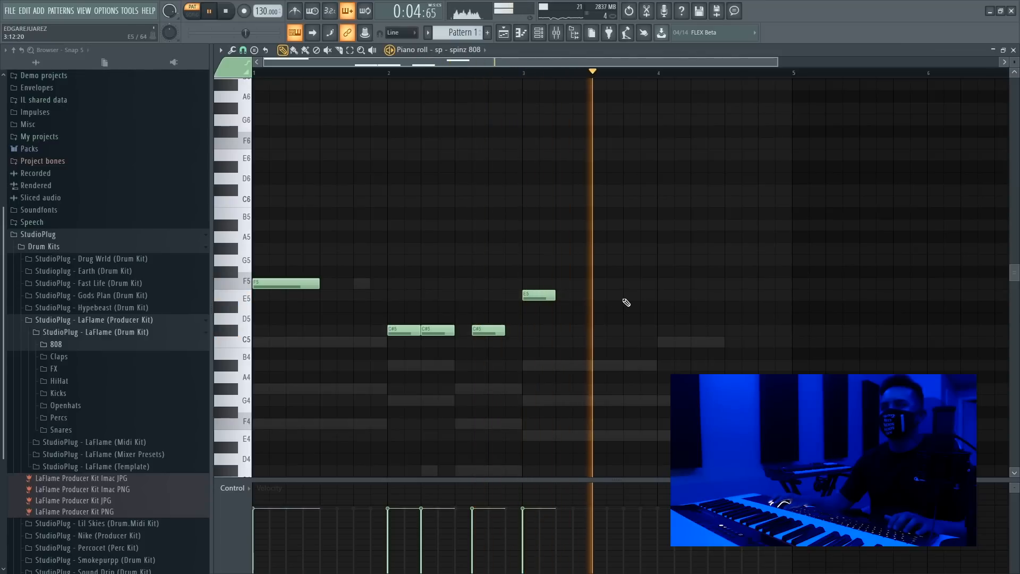
click(673, 296)
key(space)
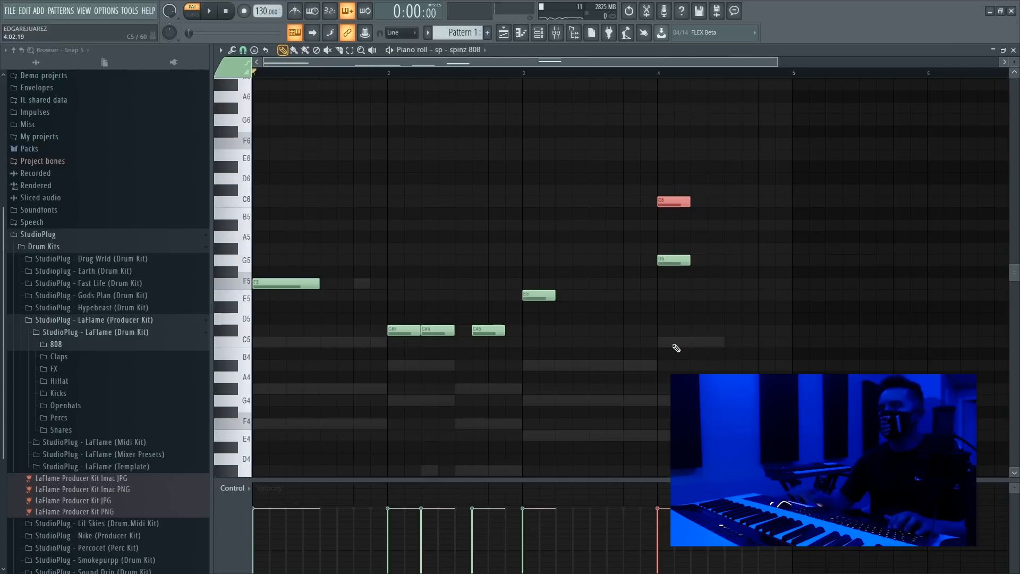
key(space)
right_click(673, 260)
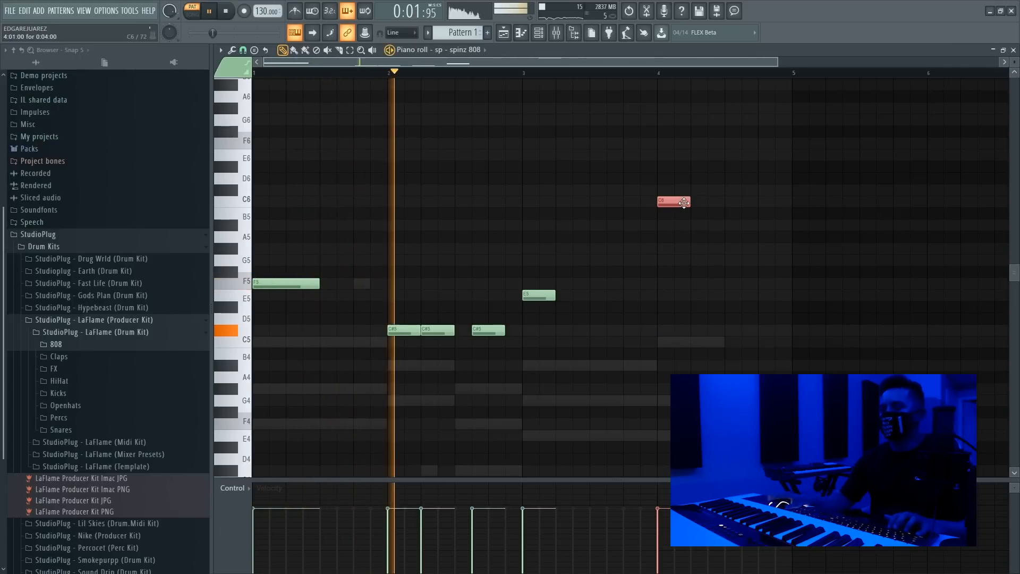
key(ctrl+Down)
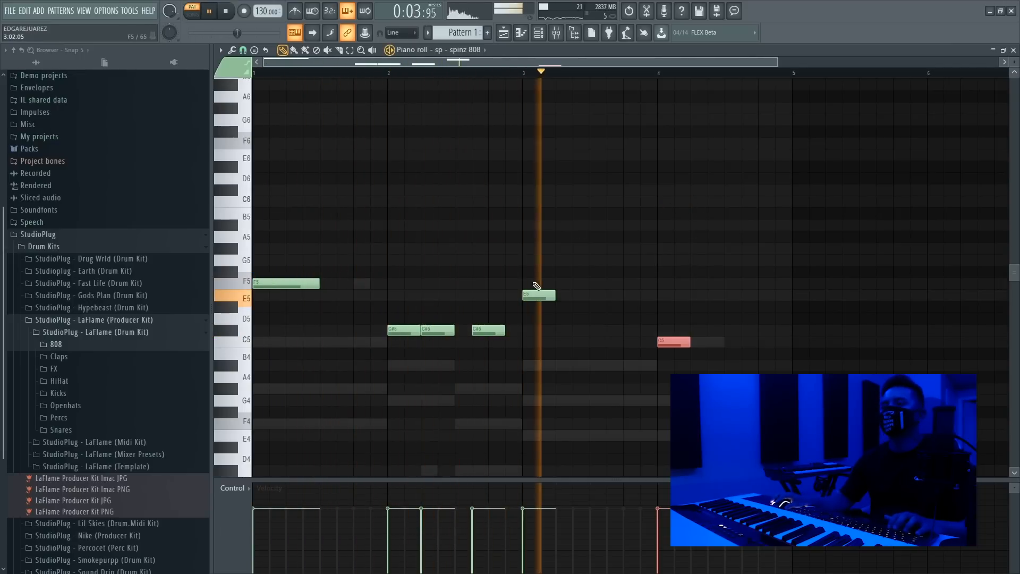
click(703, 342)
click(750, 342)
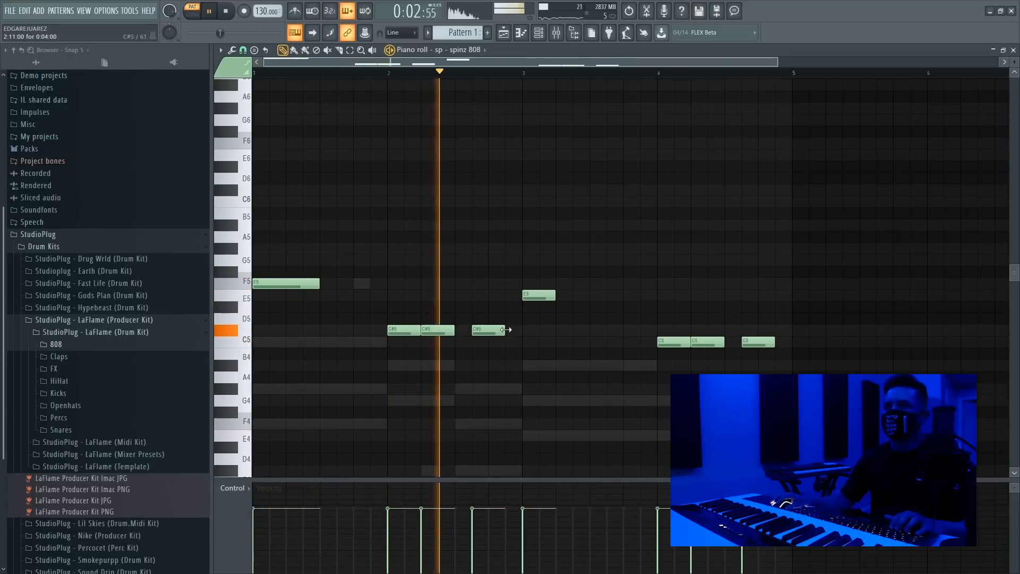
Lengthen the last 808 notes of bars 2 and 4 to their bar ends and the bar 3 E5 note to two beats.
drag(505, 331, 522, 331)
drag(558, 296, 590, 296)
drag(775, 343, 792, 342)
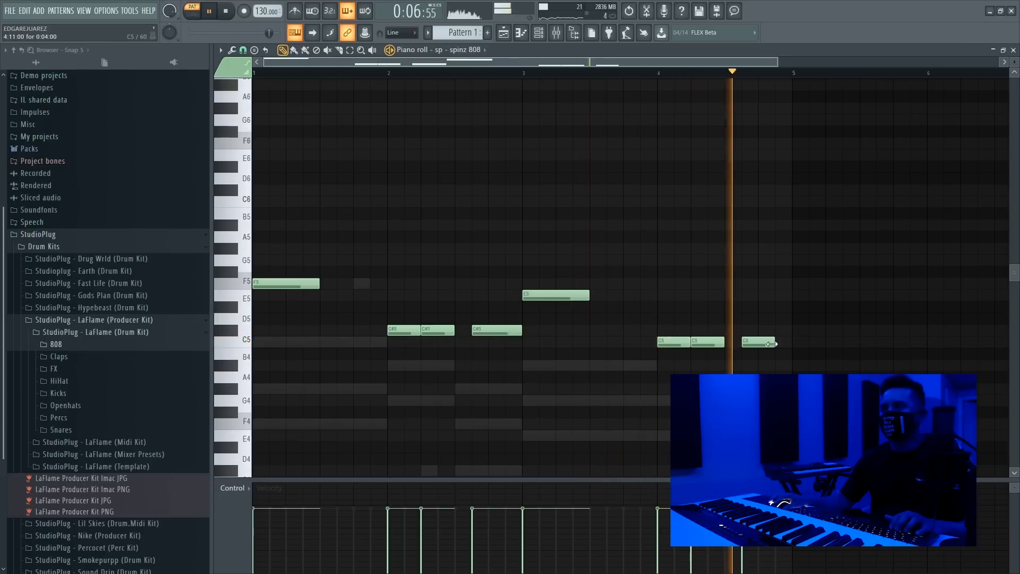
Load sp- bankroll snare from the LaFlame Snares folder as a new channel and play the pattern.
click(539, 37)
key(space)
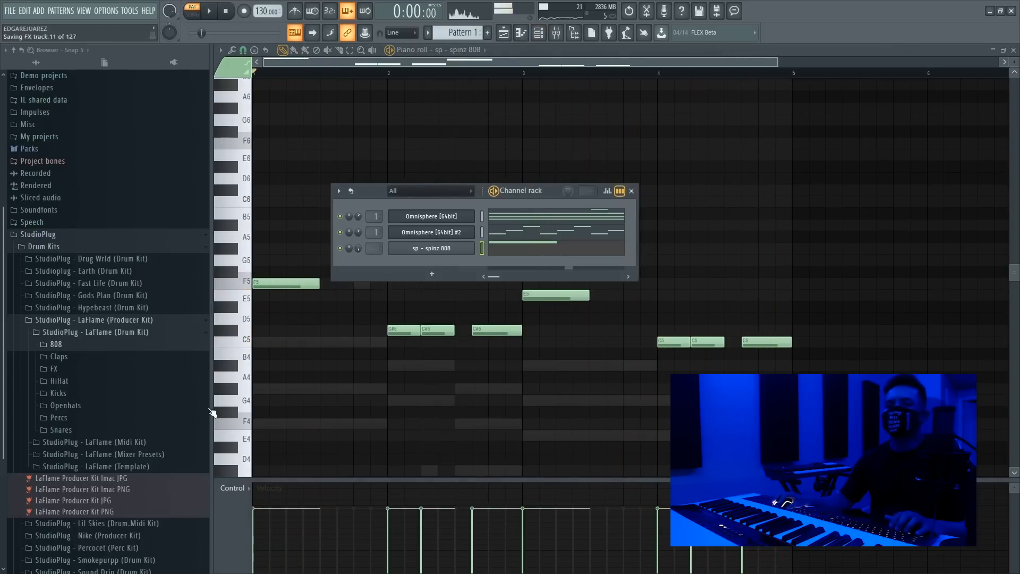
click(66, 432)
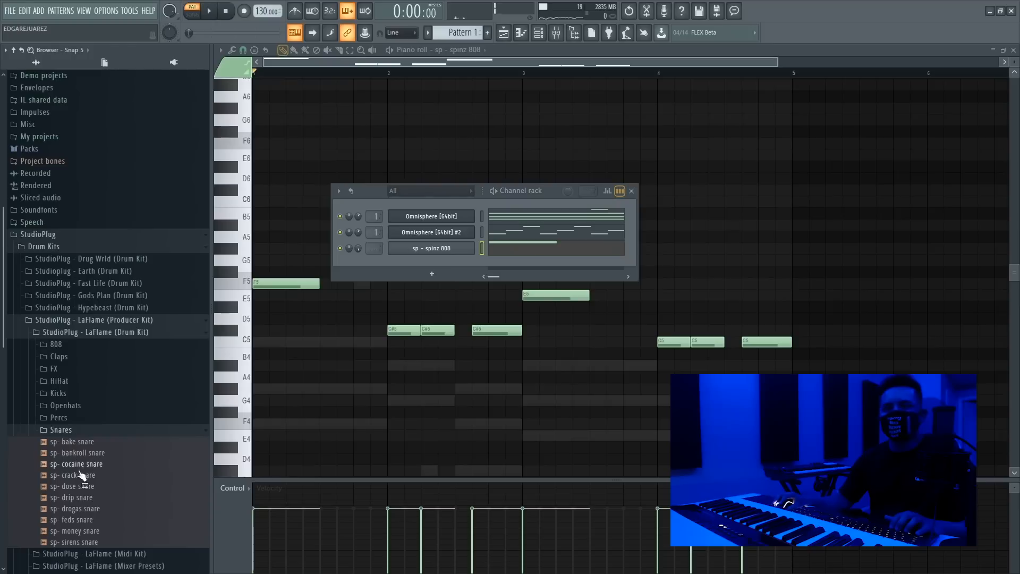
drag(409, 270, 410, 268)
key(space)
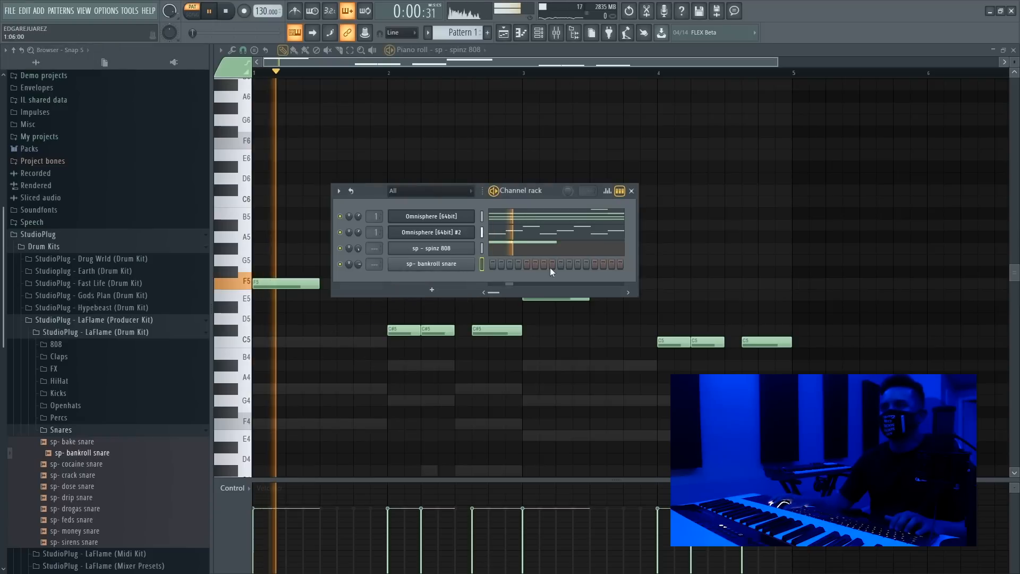
Place a bankroll snare hit at C5 on beat 3 of bar 1, repeat it through bar 4 and play it back.
right_click(446, 266)
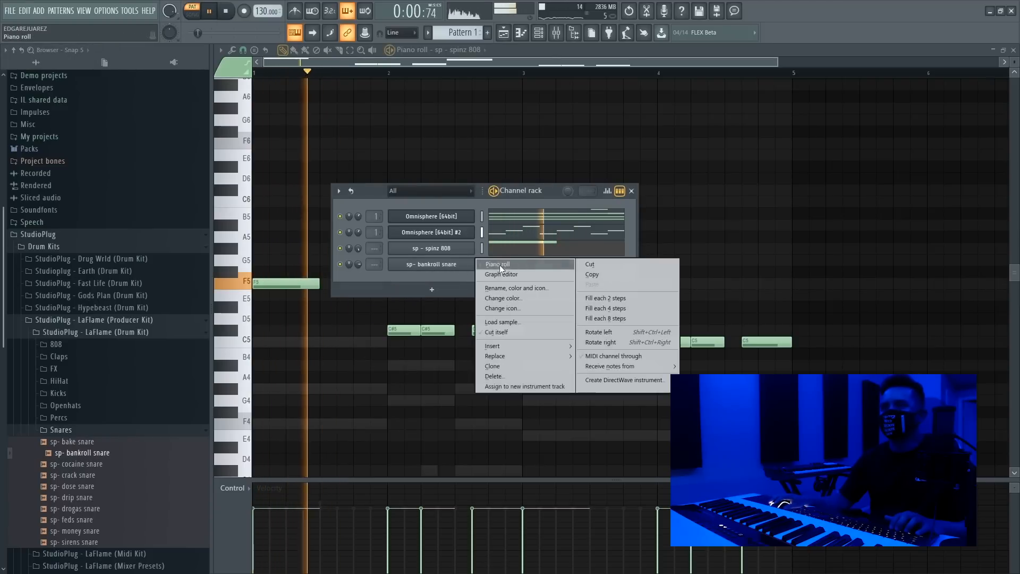
click(505, 265)
key(space)
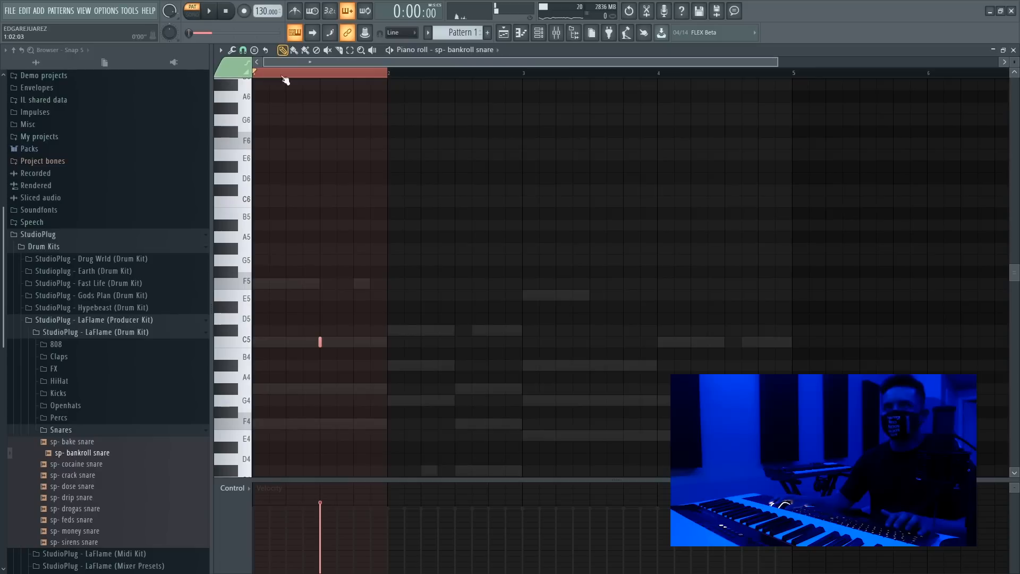
key(ctrl+b)
key(ctrl+b)
key(ctrl+b)
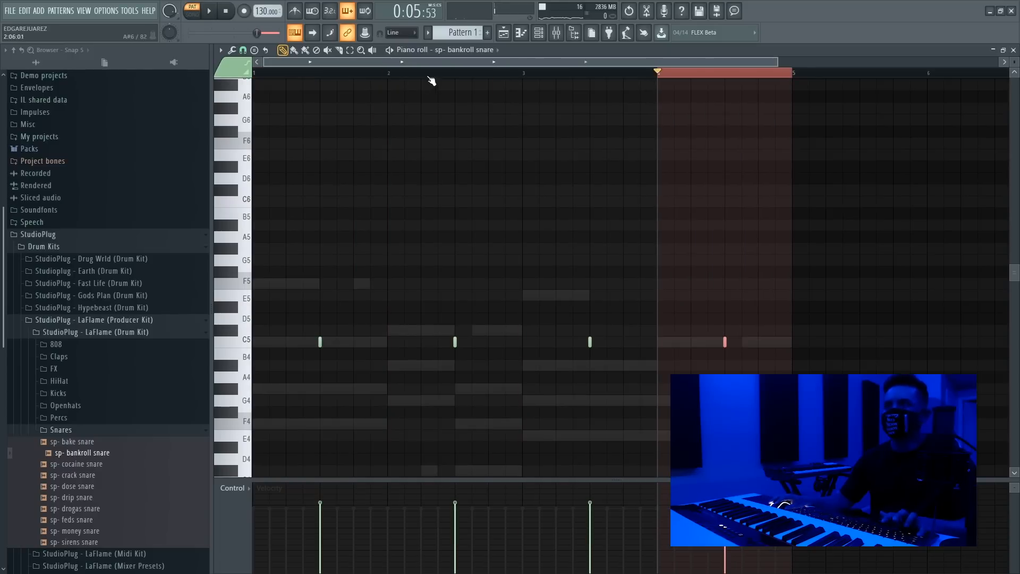
key(space)
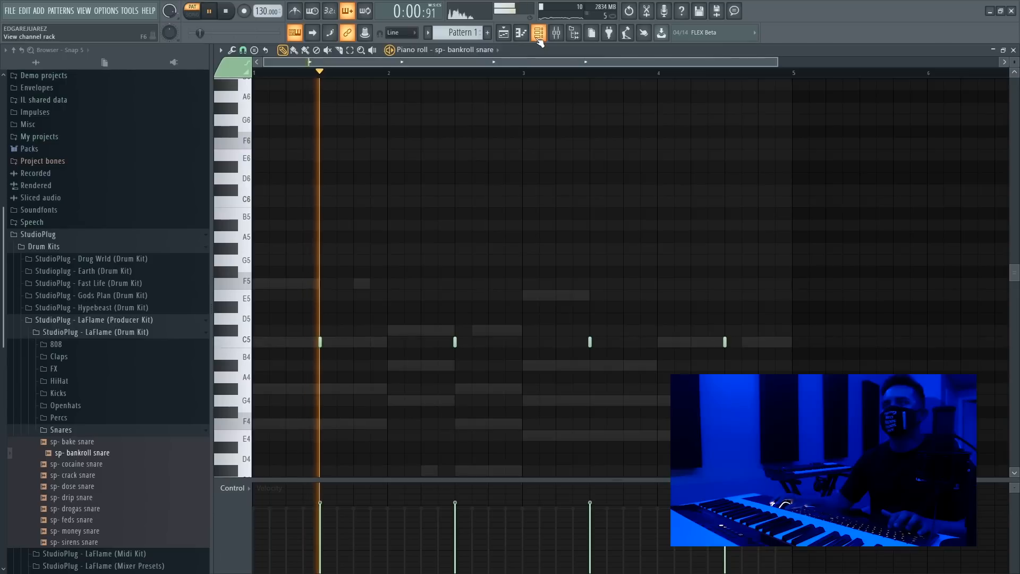
Load sp - coke hihat from the LaFlame HiHat folder as a new channel and fill it every 2 steps.
key(F6)
key(space)
key(space)
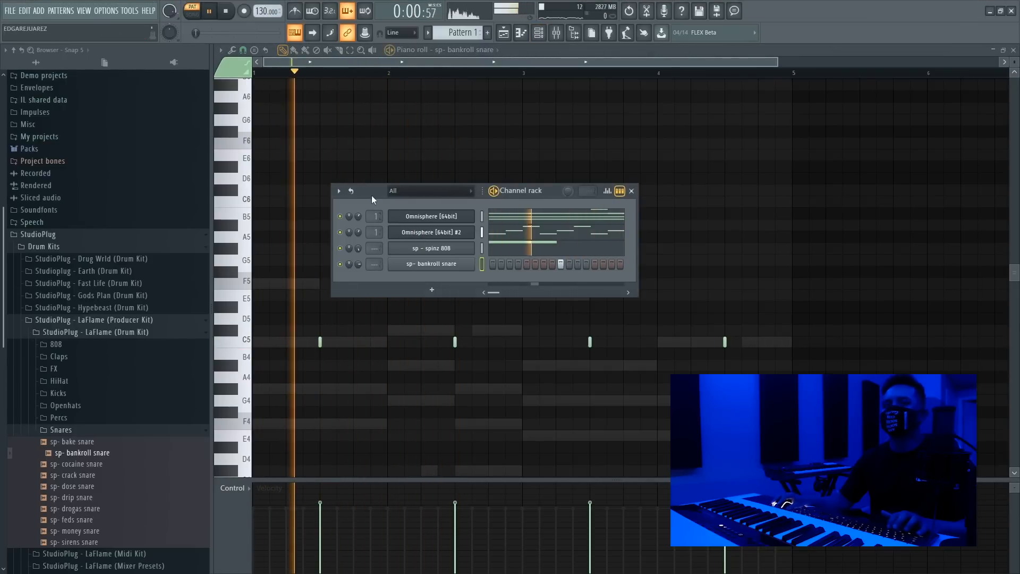
click(69, 429)
click(74, 394)
click(59, 381)
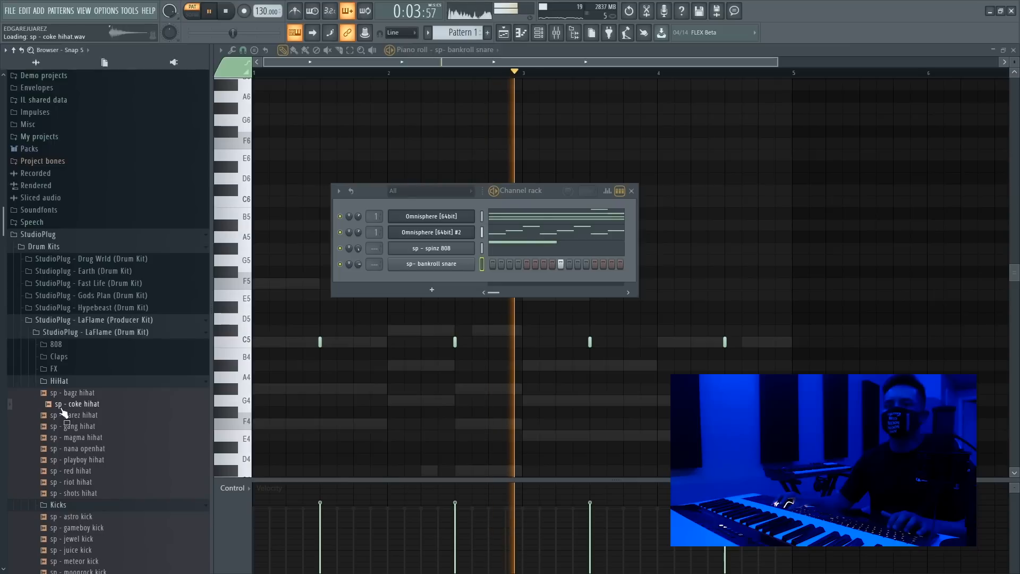
drag(77, 404, 407, 277)
right_click(467, 279)
click(613, 313)
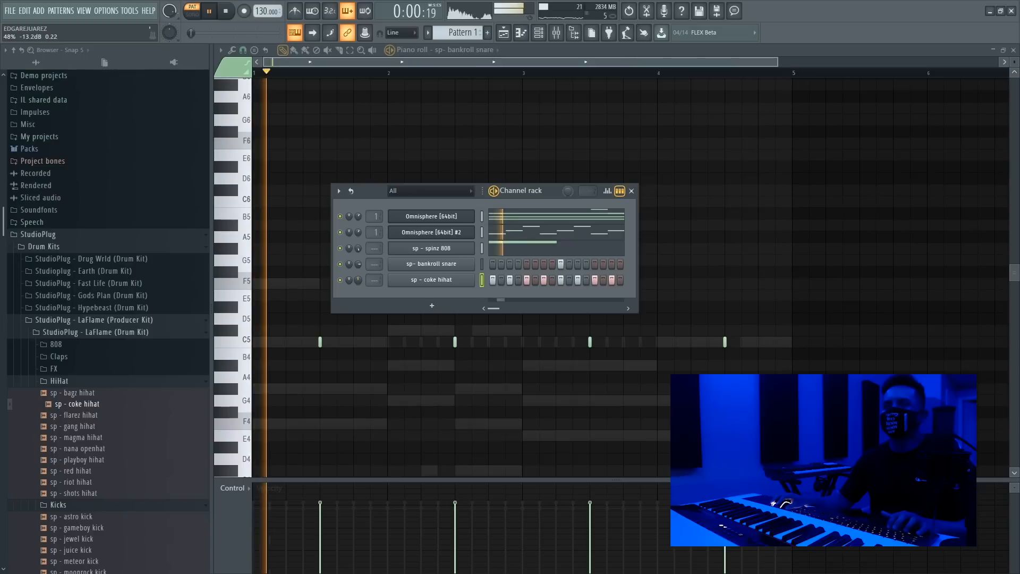
Close the HiHat folder and audition the sp - meteor kick sample in the LaFlame Kicks folder.
click(61, 381)
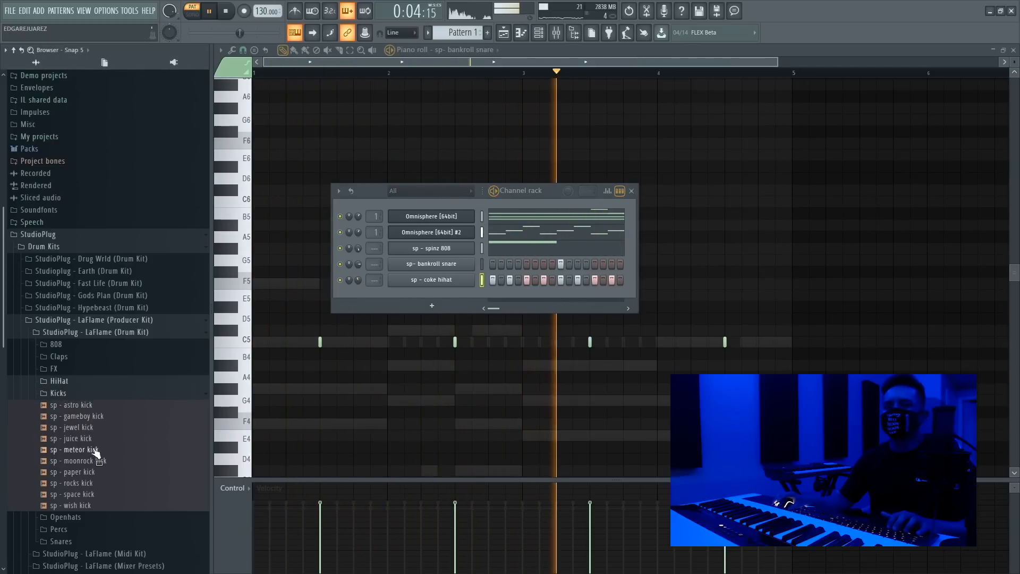
scroll(88, 451, down, 3)
click(69, 383)
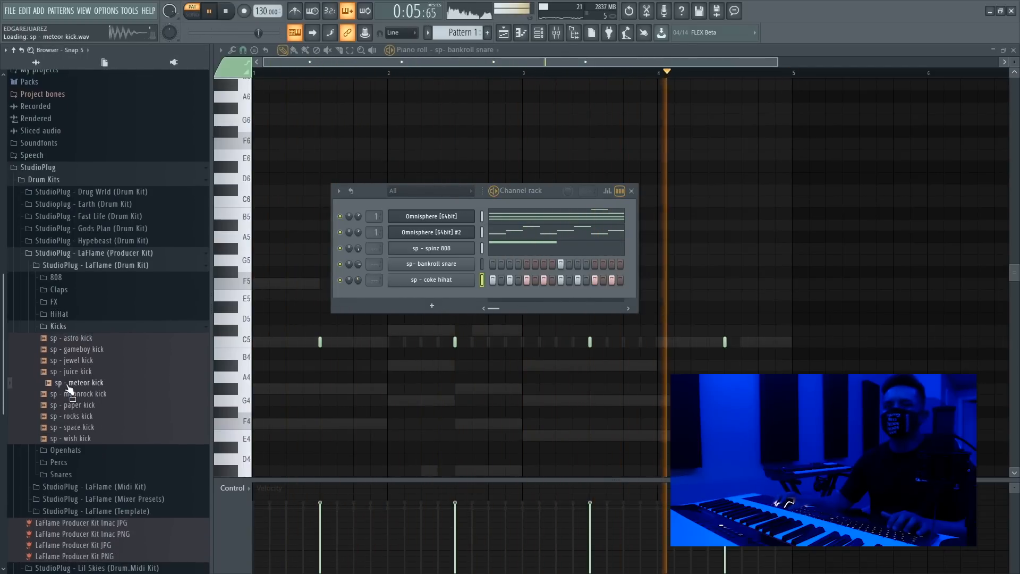
Collapse the LaFlame producer kit and open the StudioPlug - Nike (Drum Kit) folder in the browser.
click(94, 254)
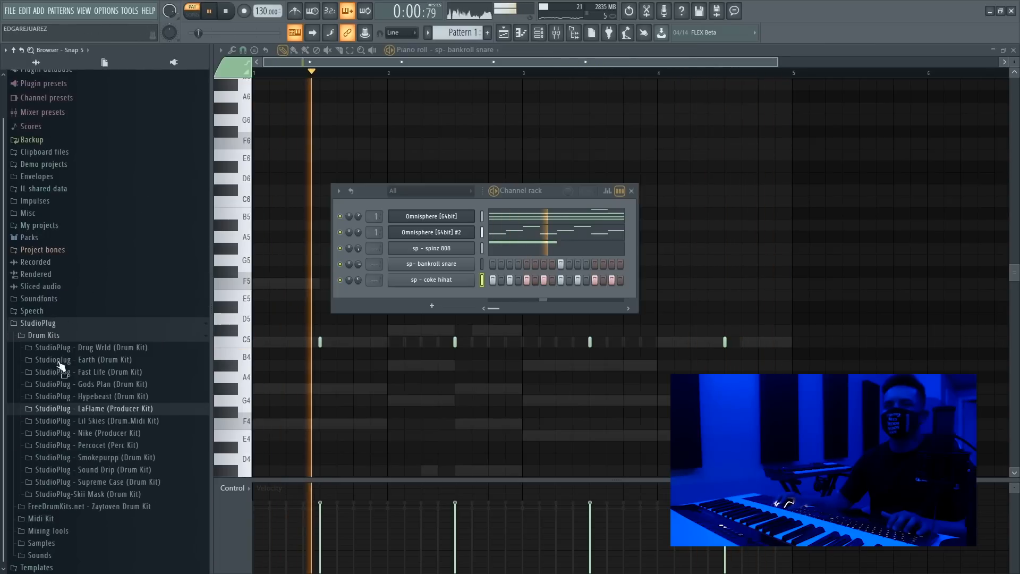
click(88, 435)
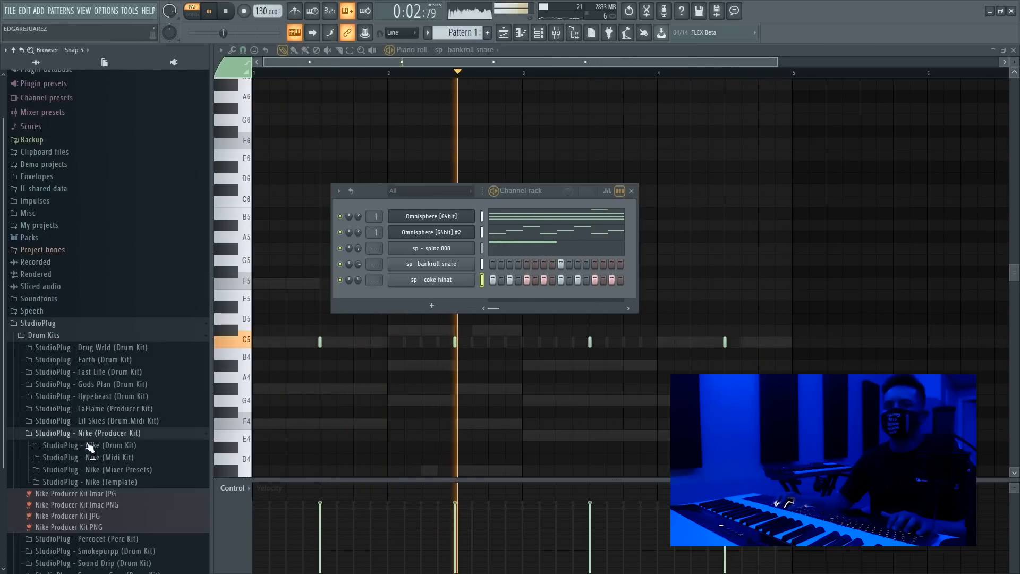
click(91, 446)
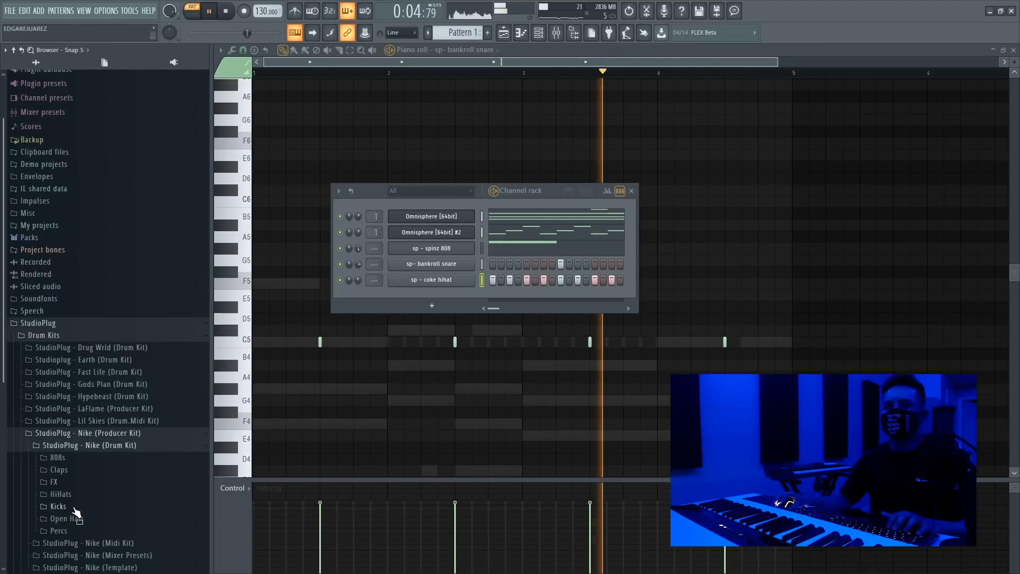
Load sp - cronus kick from the Nike Kicks folder as a new channel and paste the 808 notes into it.
click(58, 506)
drag(79, 512, 124, 498)
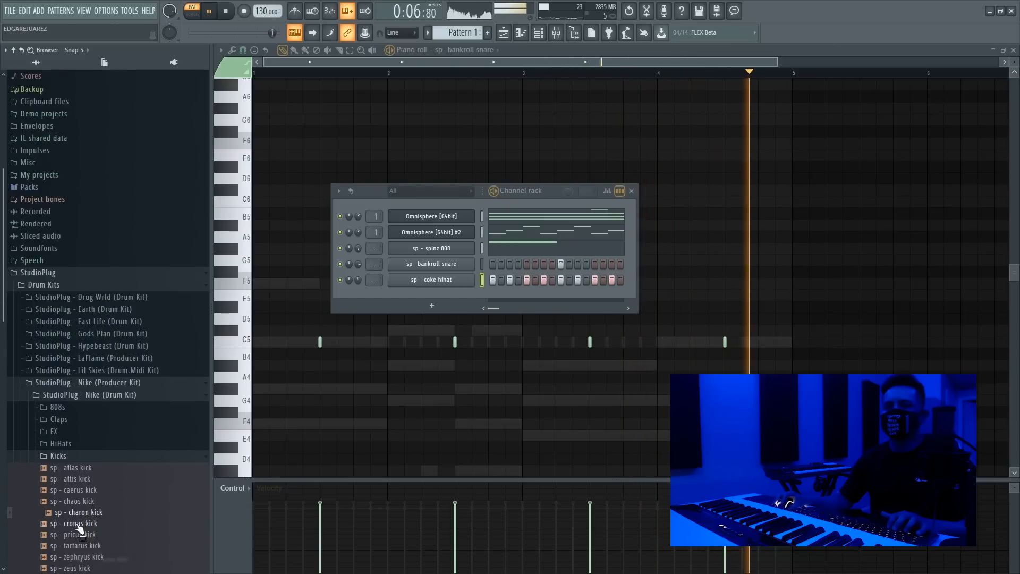
drag(75, 523, 400, 256)
click(482, 264)
key(ctrl+v)
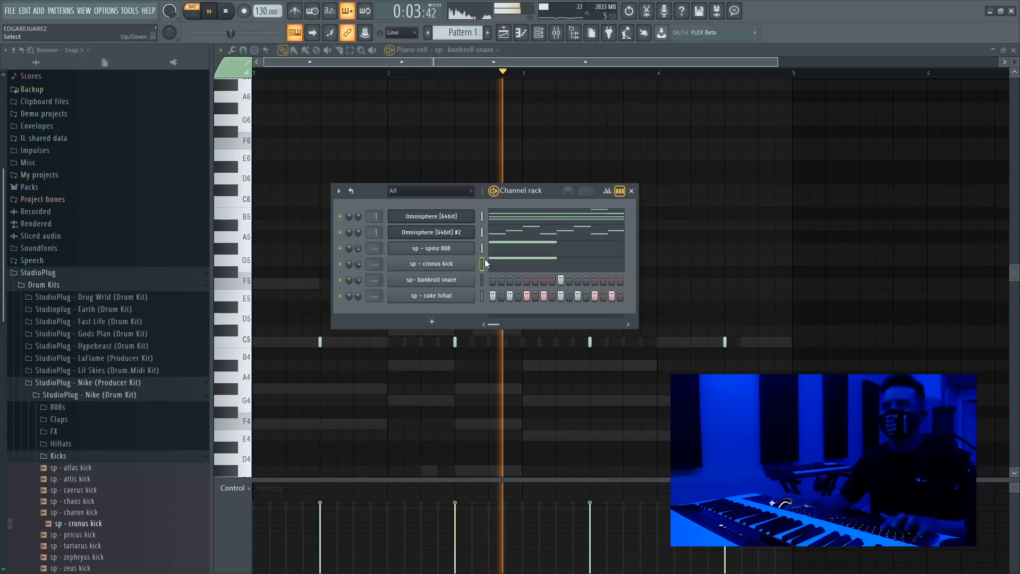
Lower the cronus kick notes to A4 in bars 1 to 3 and G#4 in bar 4, raising their velocities to maximum.
double_click(483, 264)
click(503, 270)
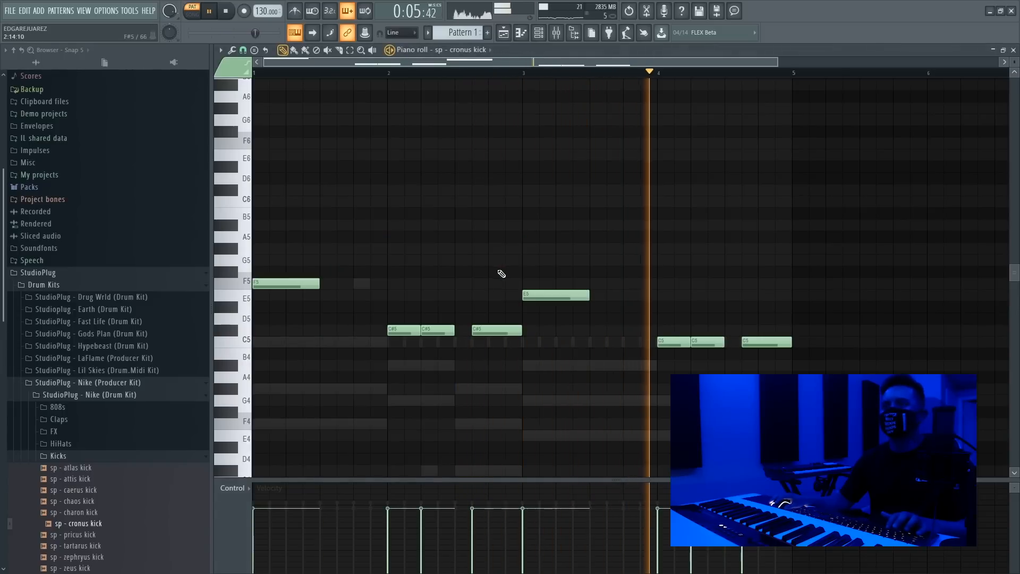
key(ctrl+a)
drag(276, 289, 849, 474)
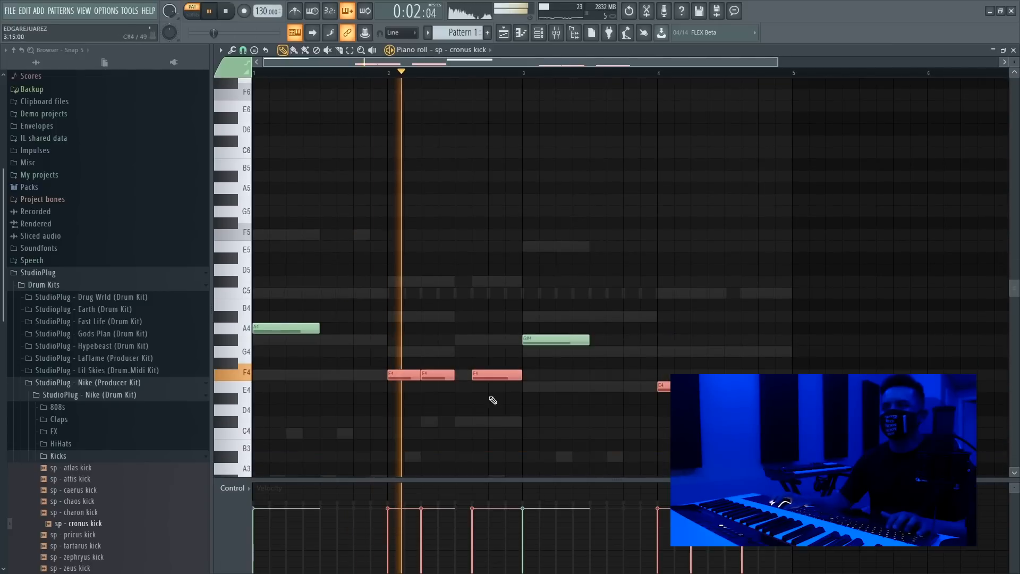
drag(396, 373, 402, 325)
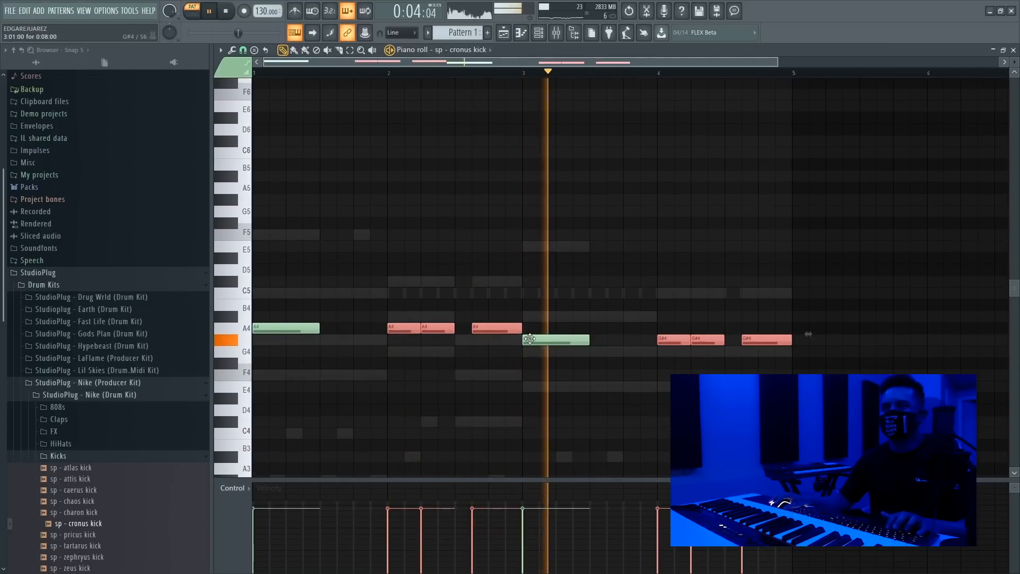
drag(531, 339, 531, 327)
key(ctrl+a)
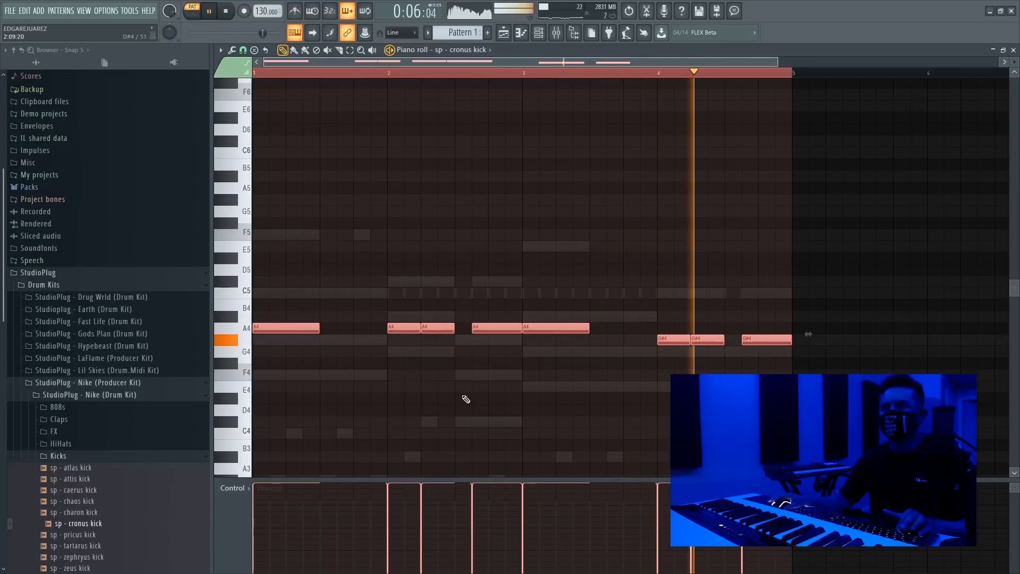
Set the project tempo to 135 BPM and play the pattern back with the channel rack open.
click(538, 32)
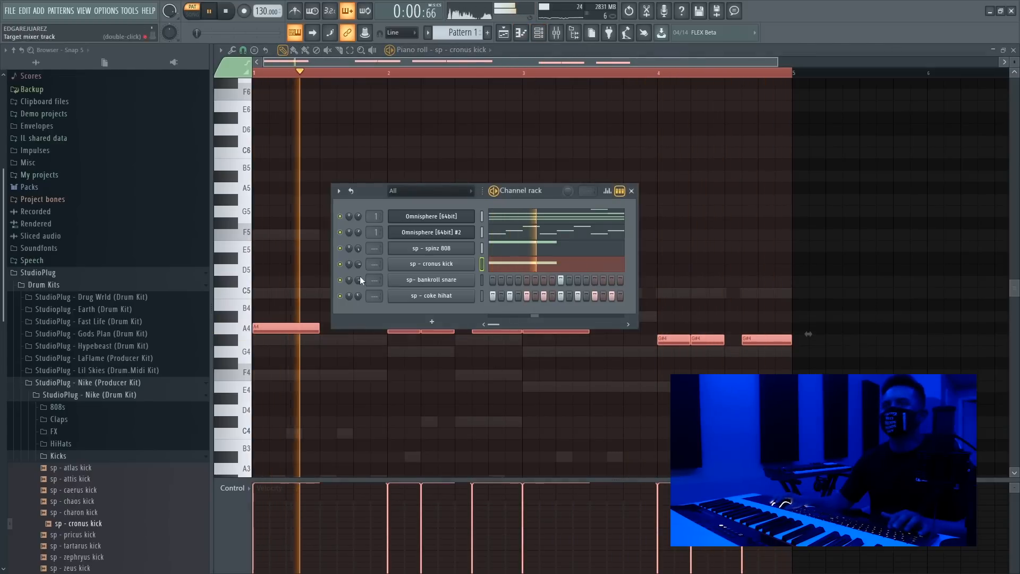
drag(364, 195, 375, 217)
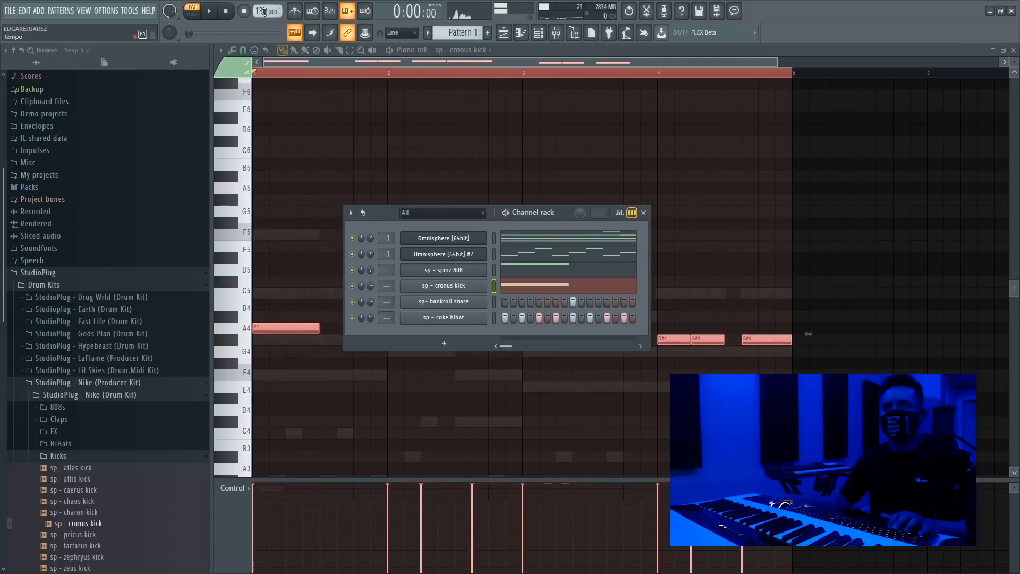
drag(262, 11, 262, 9)
key(space)
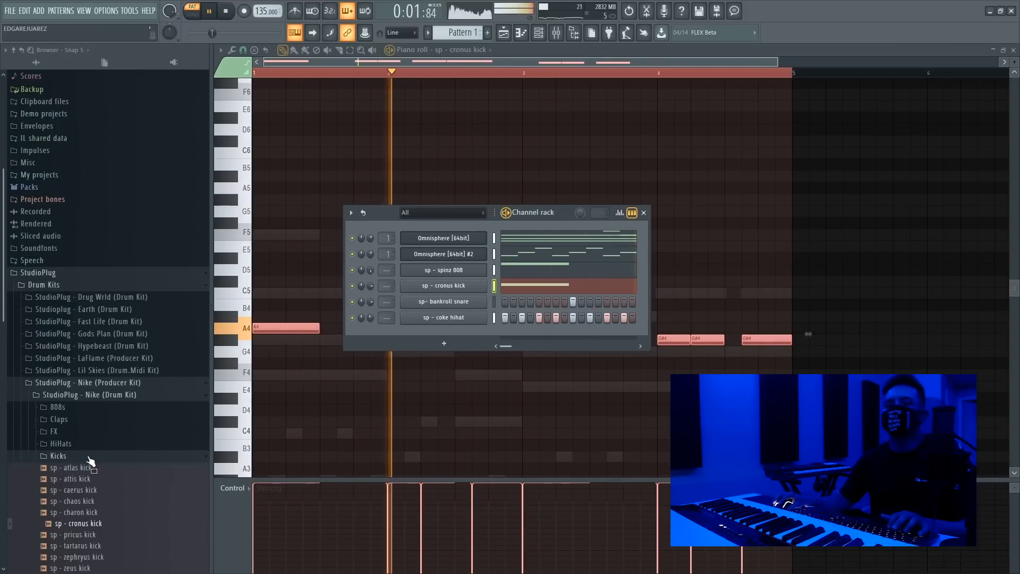
Load sp - eros openhat from the Nike Open Hats folder as a new channel.
click(56, 456)
click(53, 469)
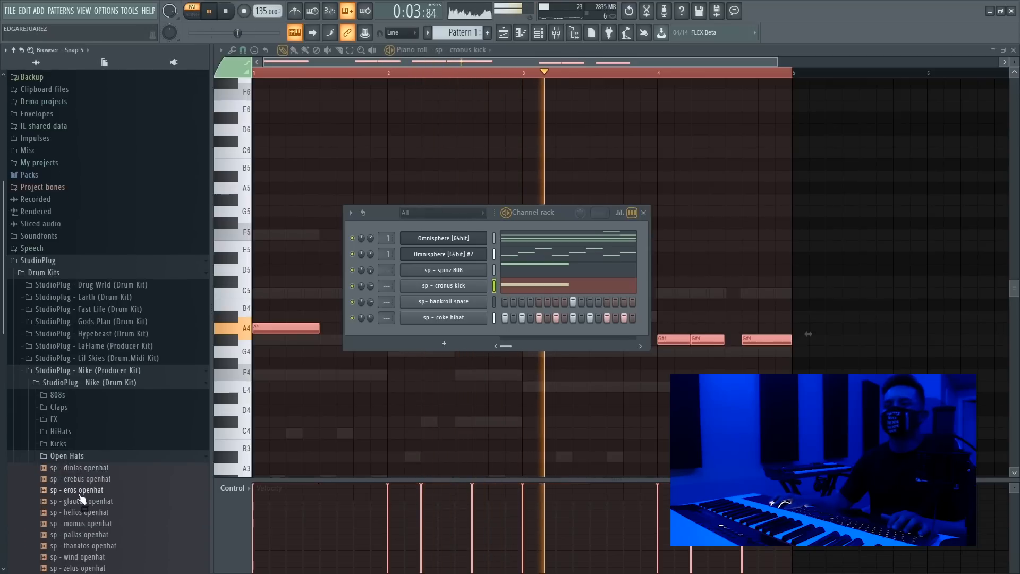
drag(79, 490, 517, 340)
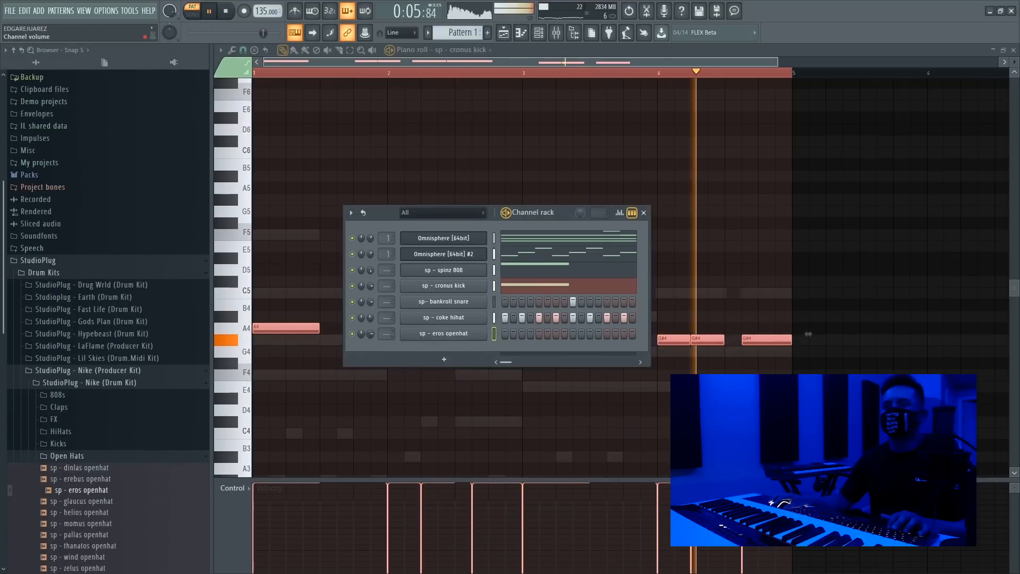
Place an eros openhat hit at C5 on beat 2 of bar 1 and repeat it through bar 4.
click(539, 333)
right_click(484, 332)
click(499, 332)
key(space)
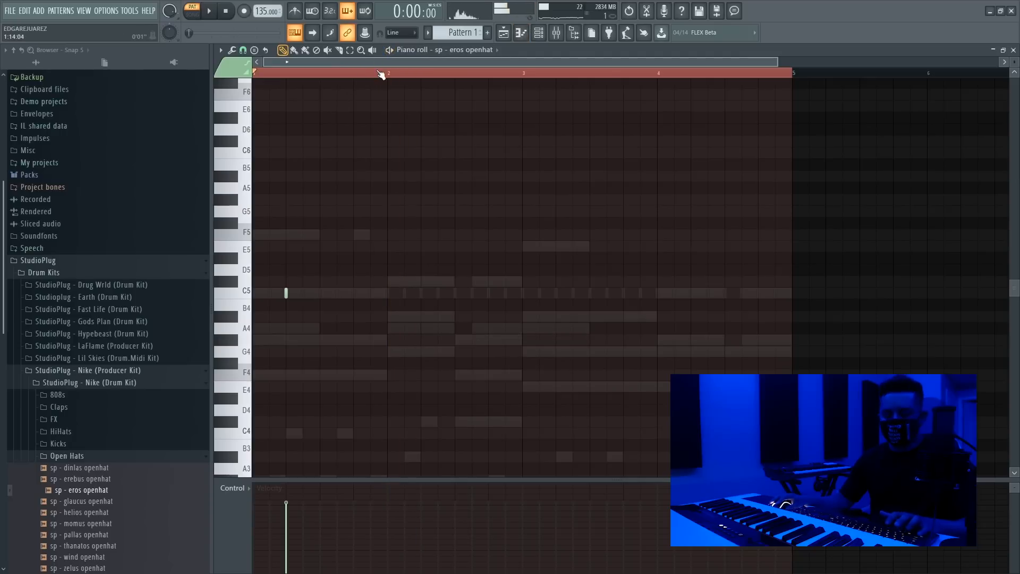
drag(391, 73, 253, 75)
key(ctrl+b)
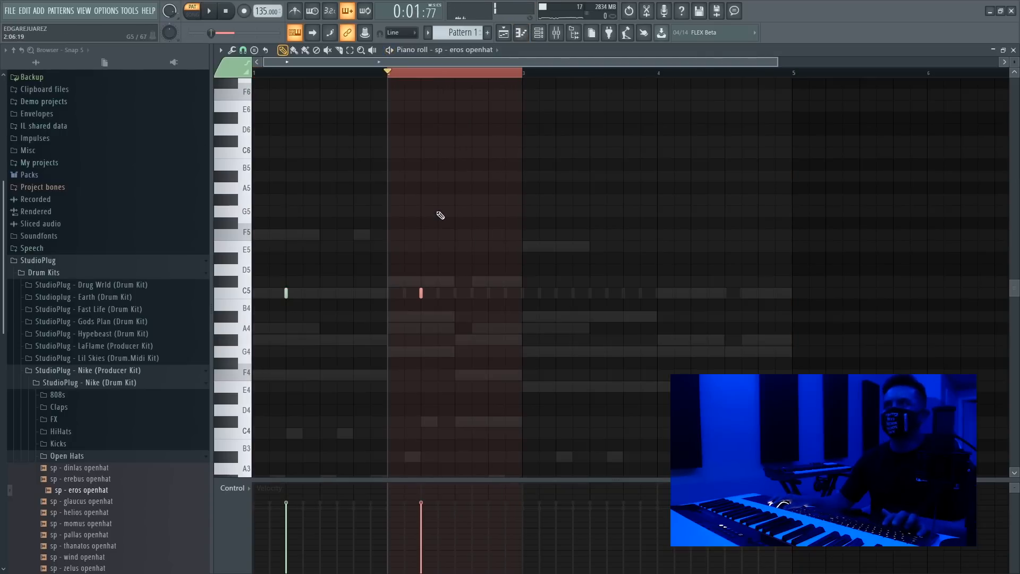
key(ctrl+b)
key(ctrl+b)
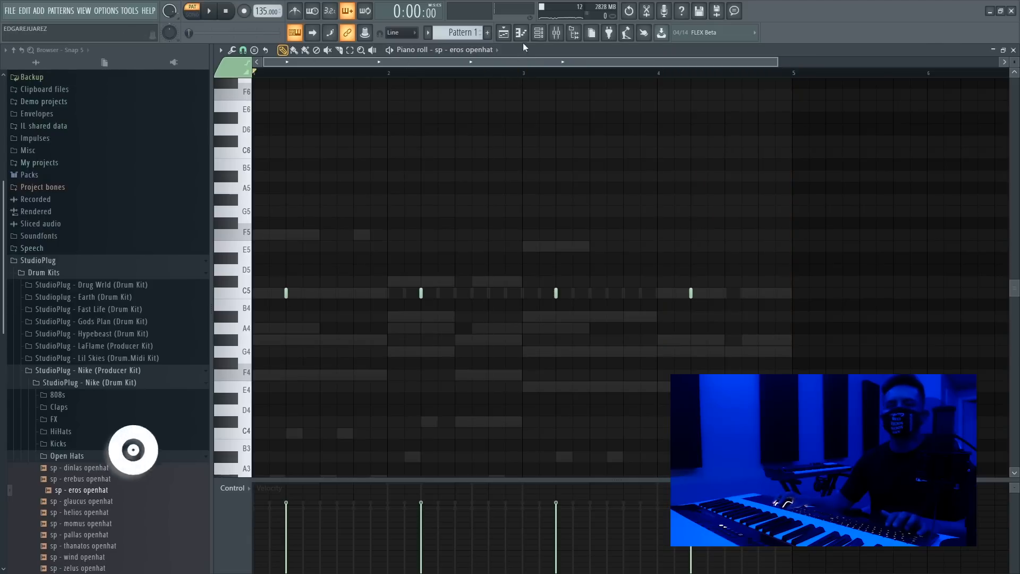
Audition samples in the Nike Percs folder and load sp - dinlas perc as a new channel.
key(F6)
click(69, 456)
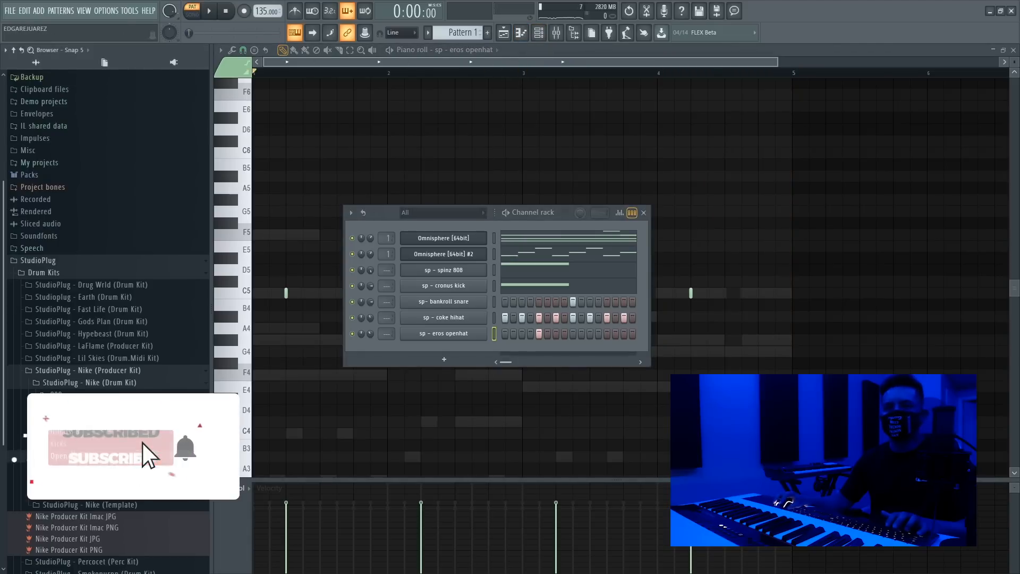
click(63, 469)
click(71, 475)
click(71, 464)
click(86, 465)
click(85, 454)
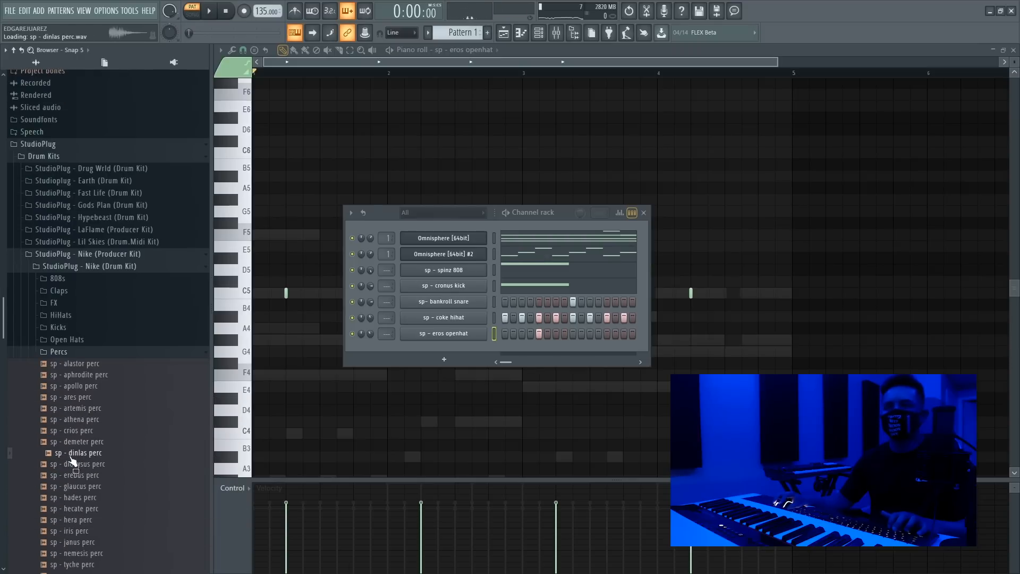
drag(75, 457, 416, 349)
key(space)
Reverse the dinlas perc sample, lower its channel volume to 39% and play the pattern.
click(417, 348)
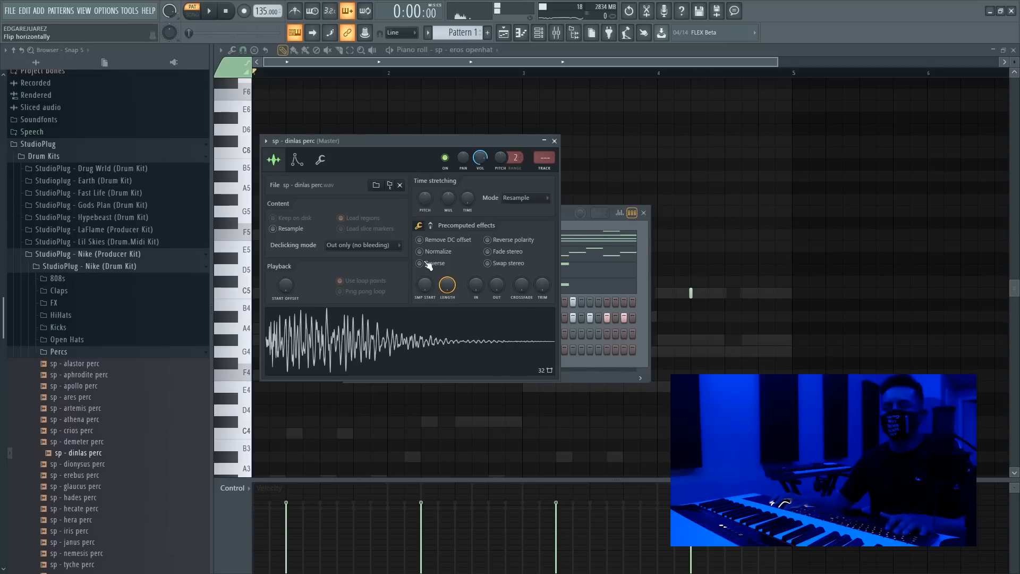
click(420, 264)
drag(449, 284, 450, 294)
drag(480, 157, 481, 163)
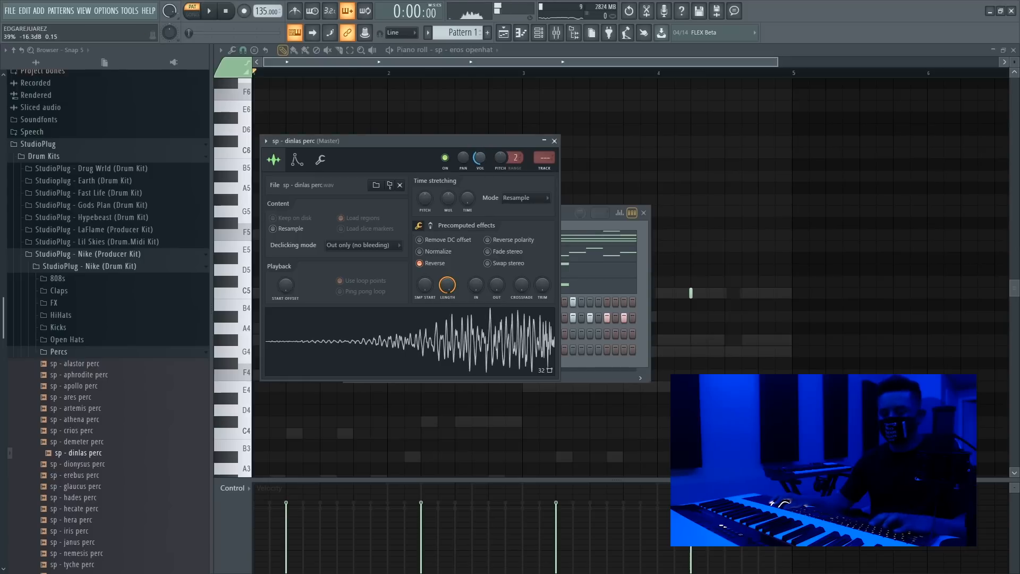
key(space)
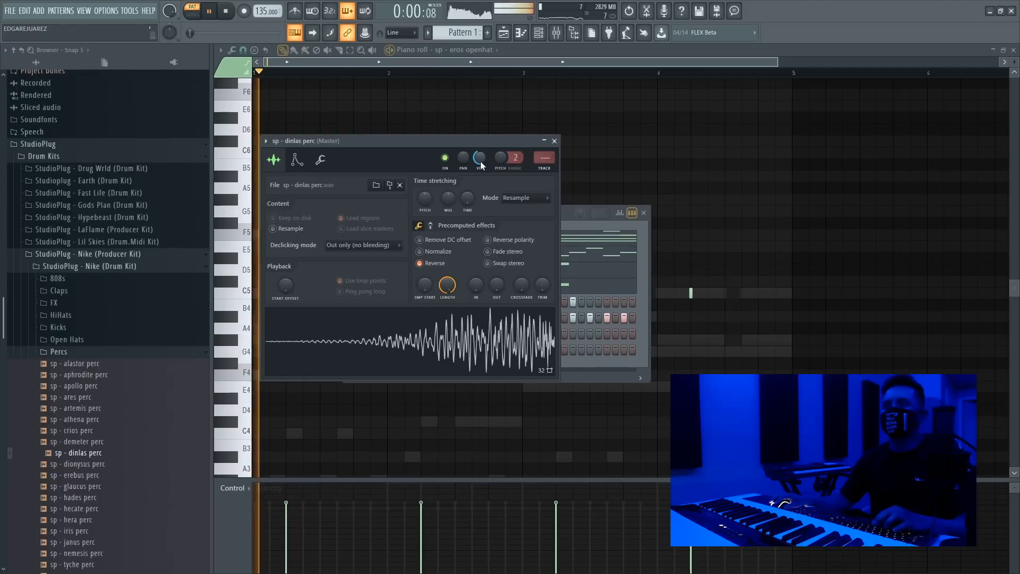
Record a dinlas perc hit at G4, aligned to step 11 of bar 1, and play the pattern back.
click(562, 212)
key(space)
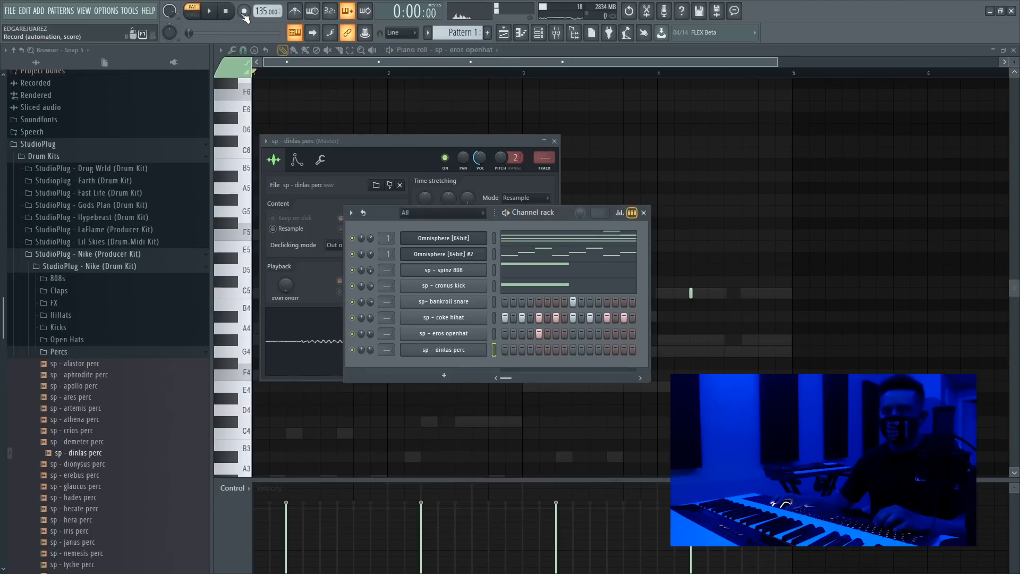
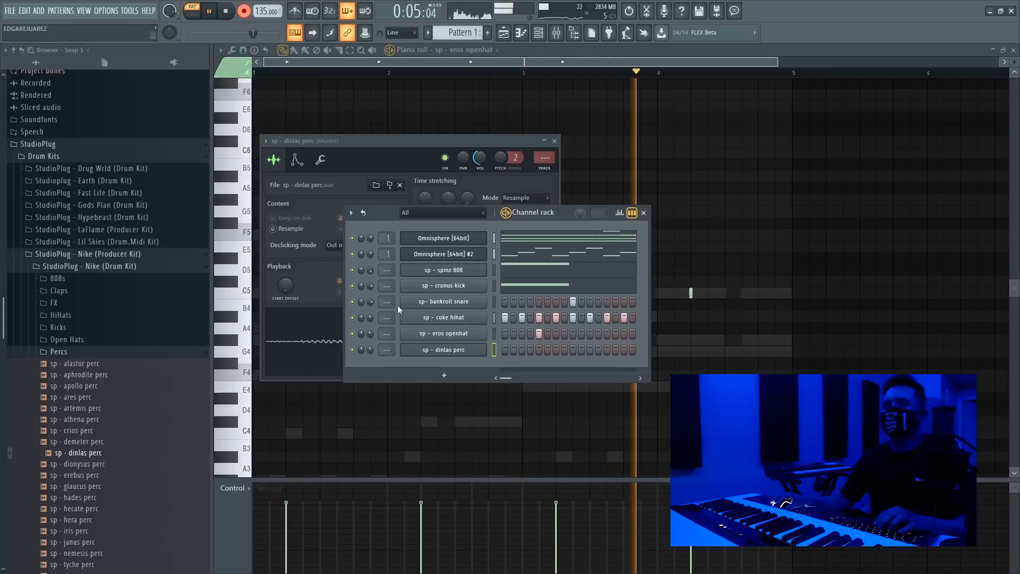
click(244, 12)
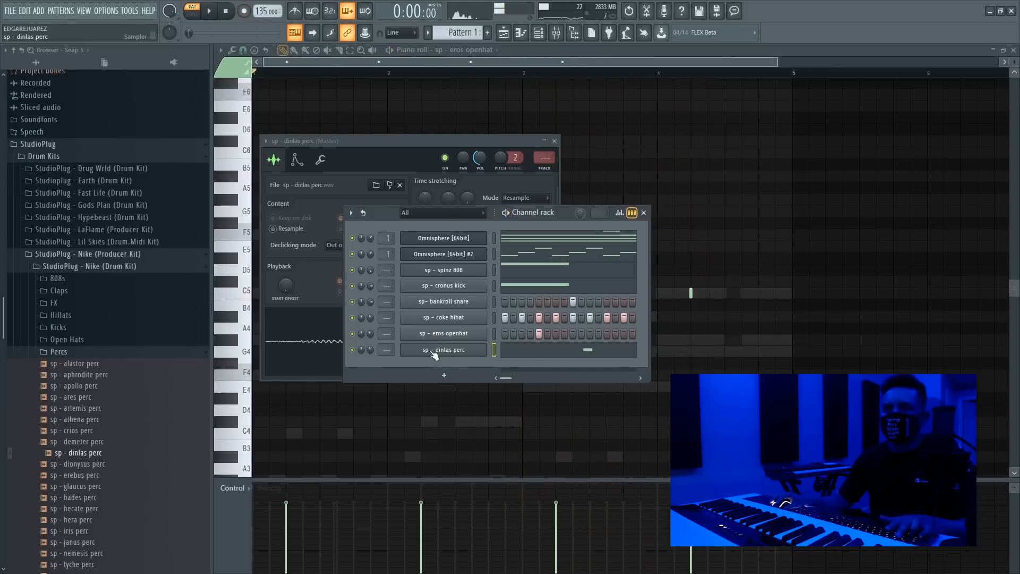
click(532, 357)
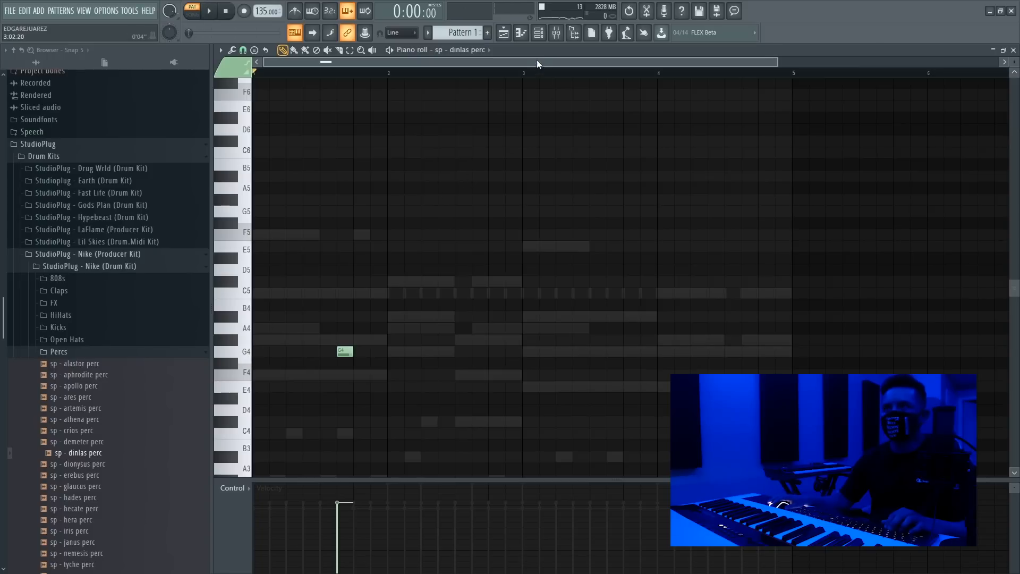
click(539, 36)
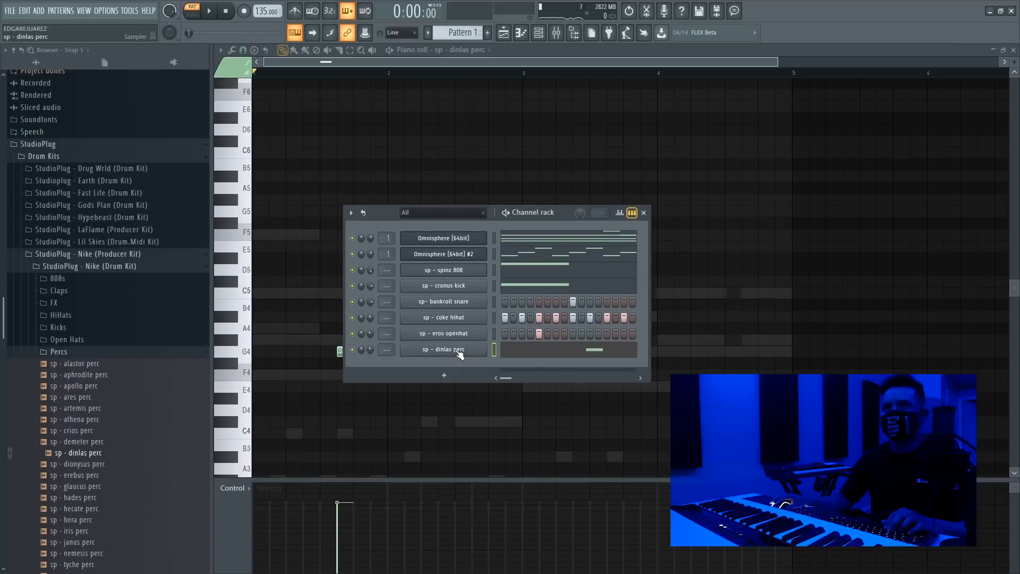
click(460, 350)
drag(385, 142, 444, 142)
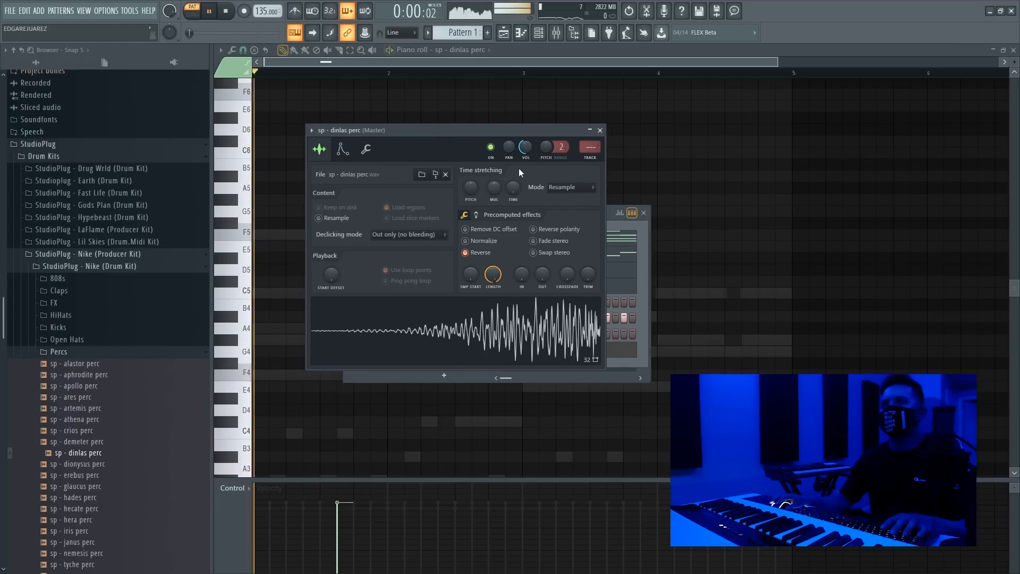
click(611, 238)
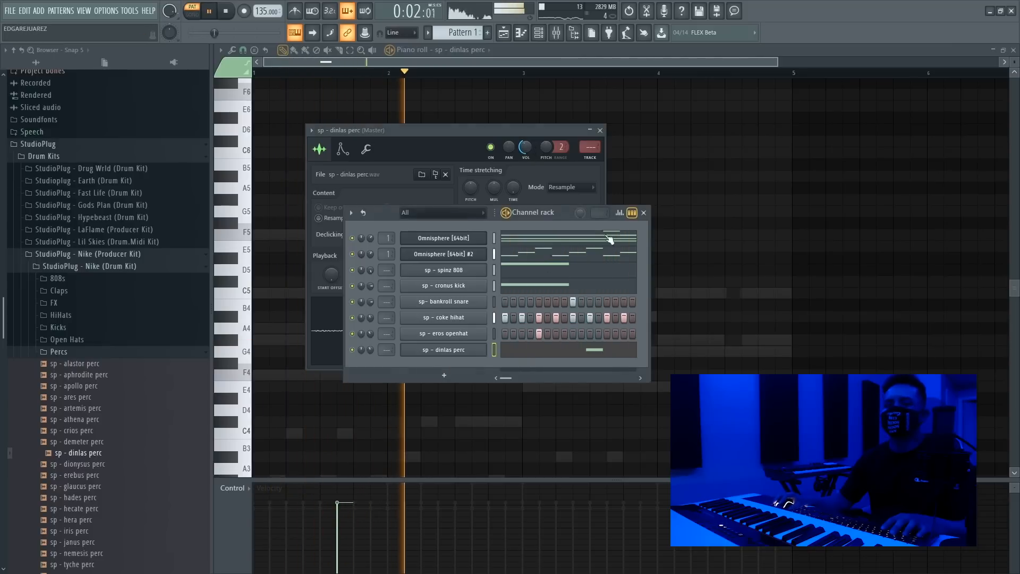
Audition more samples in the Percs folder, including iris and nemesis, and load sp - crios perc as a new channel.
scroll(89, 542, down, 2)
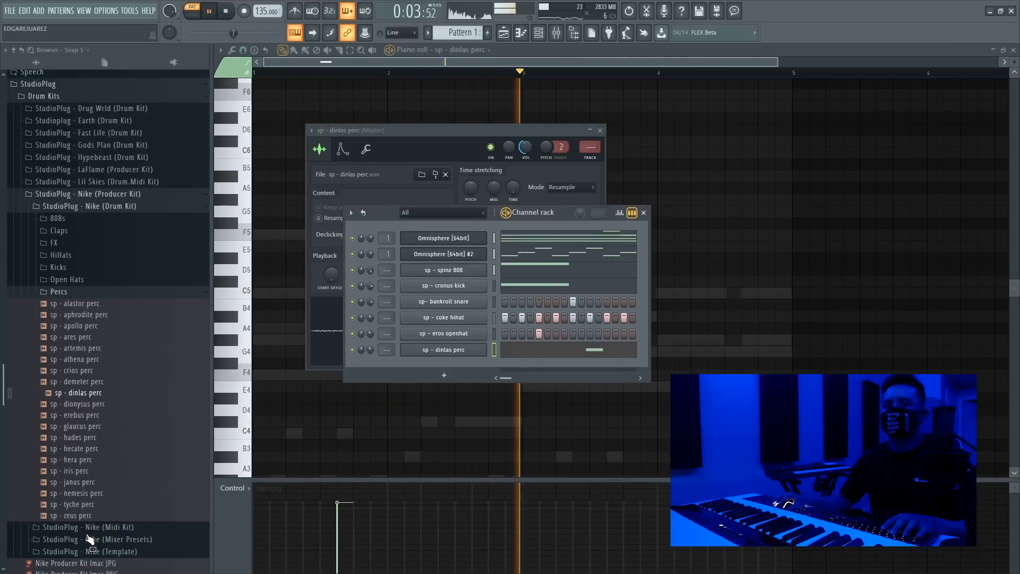
click(75, 453)
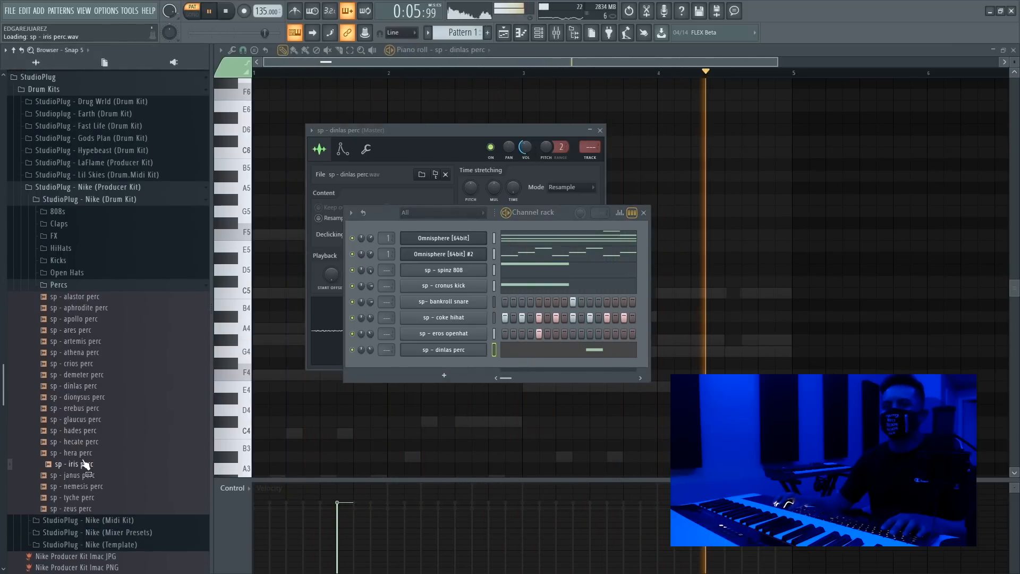
click(75, 475)
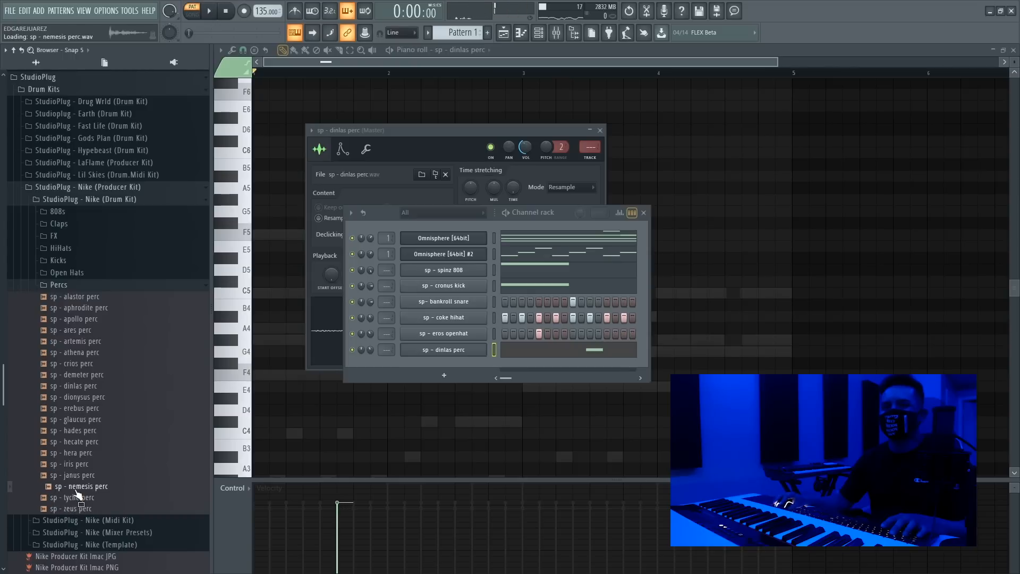
click(85, 387)
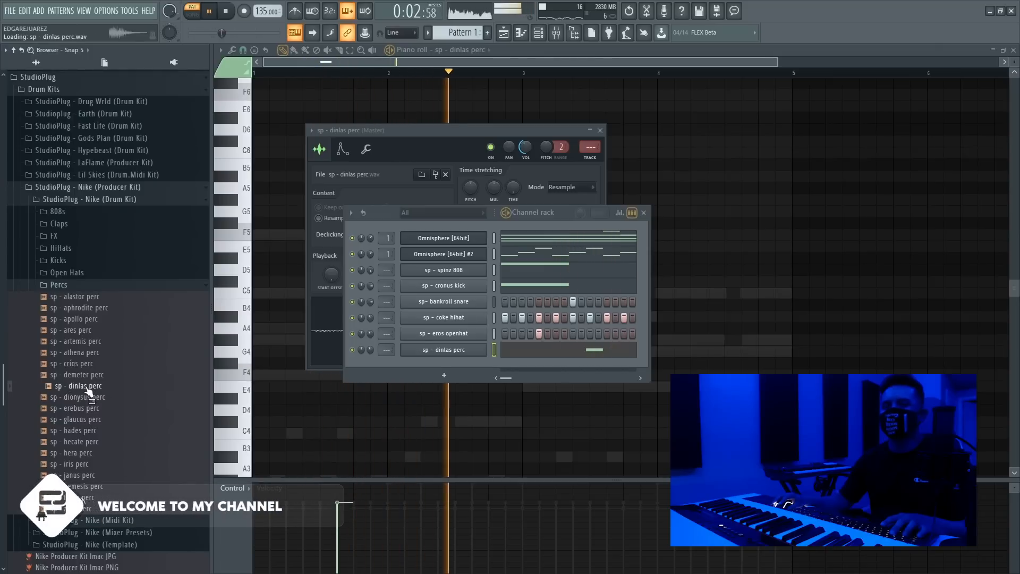
click(80, 363)
drag(82, 370, 419, 364)
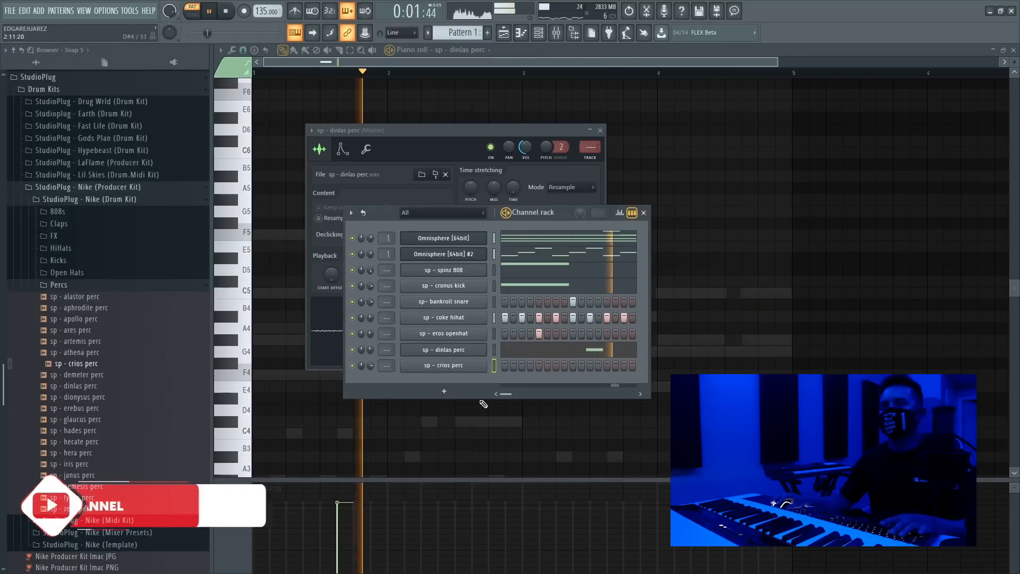
Place six-step crios perc notes at C5 starting on step 3 of bars 2 and 4, and return to the channel rack.
right_click(481, 365)
click(505, 368)
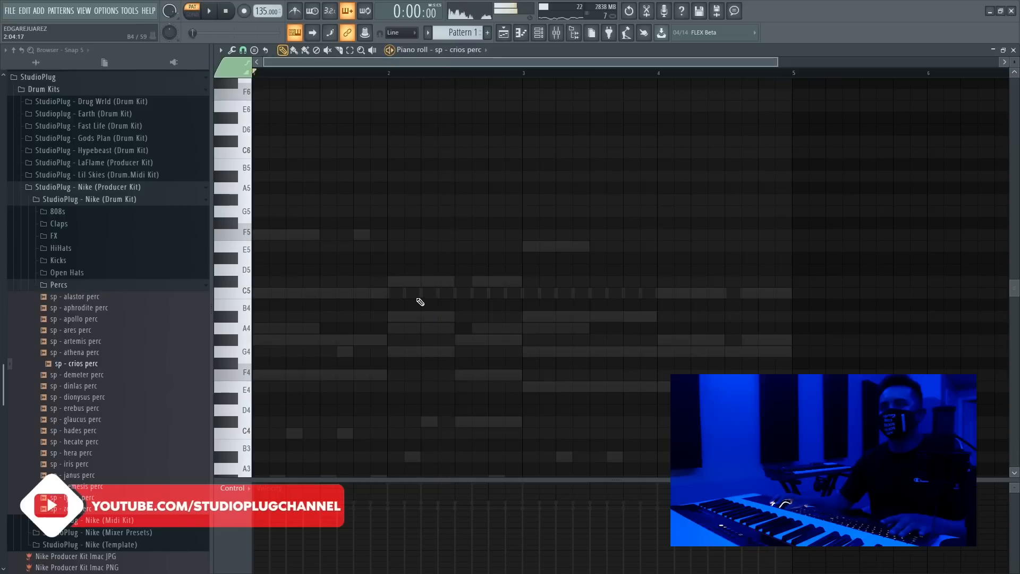
click(420, 292)
drag(472, 292, 455, 293)
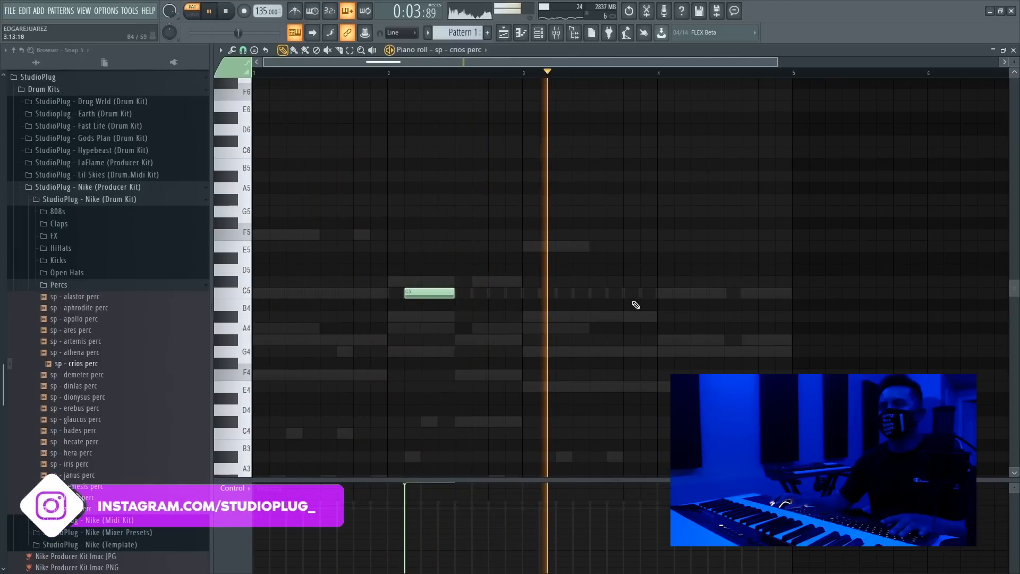
click(685, 294)
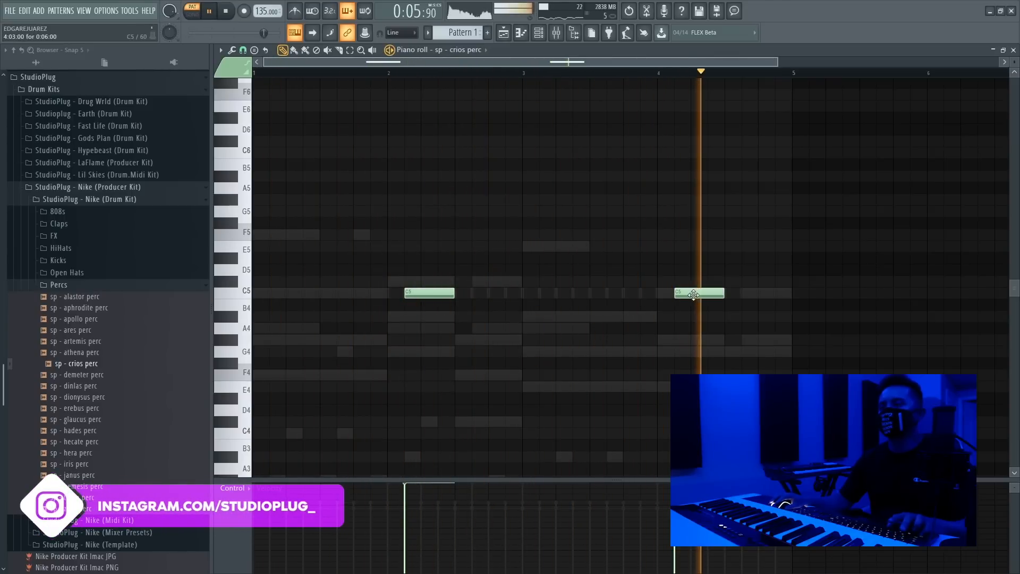
click(541, 35)
drag(383, 213, 409, 191)
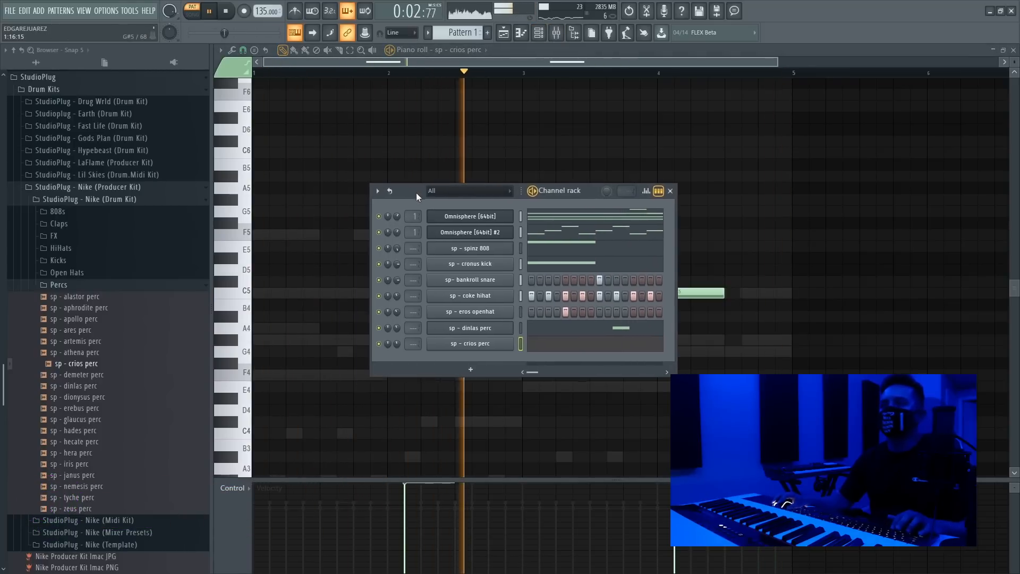
Stop playback and insert a third Omnisphere instance after the second Omnisphere channel.
key(space)
right_click(446, 234)
key(Return)
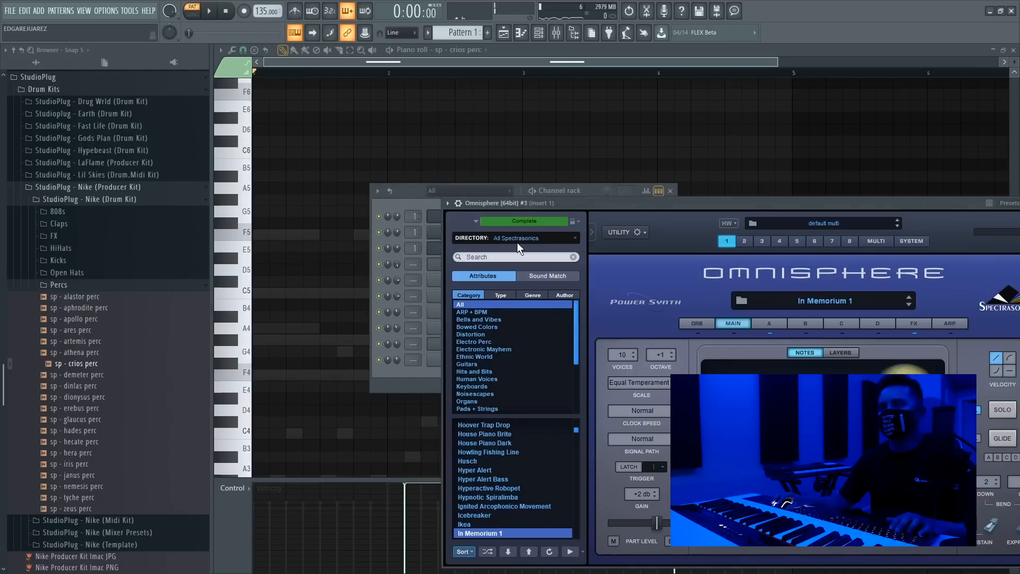
Load the Pad - White Queen patch from the StudioPlug - Alice bank in the Sharing directory.
click(518, 242)
click(534, 337)
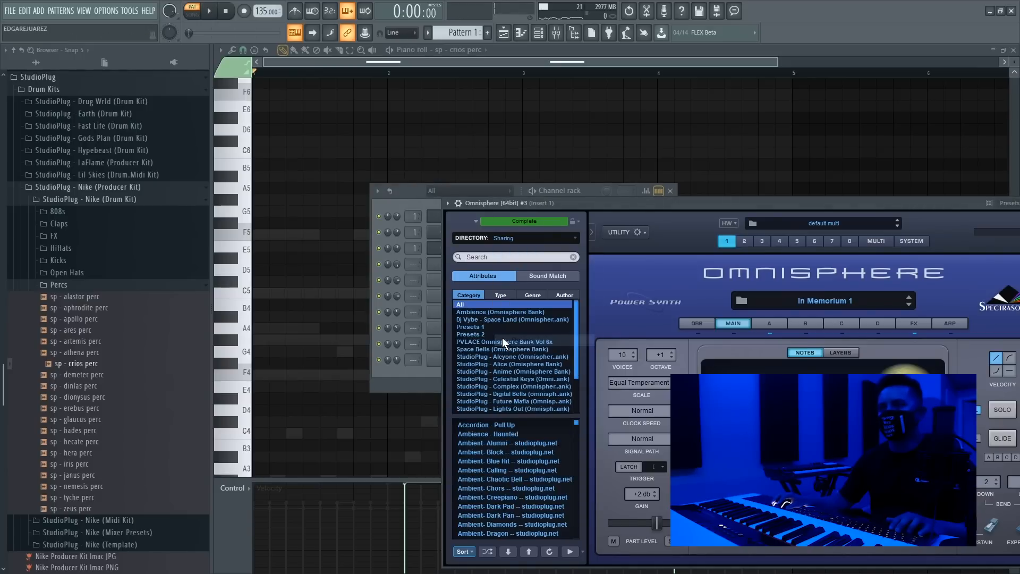
click(523, 365)
scroll(509, 496, down, 10)
scroll(505, 495, down, 2)
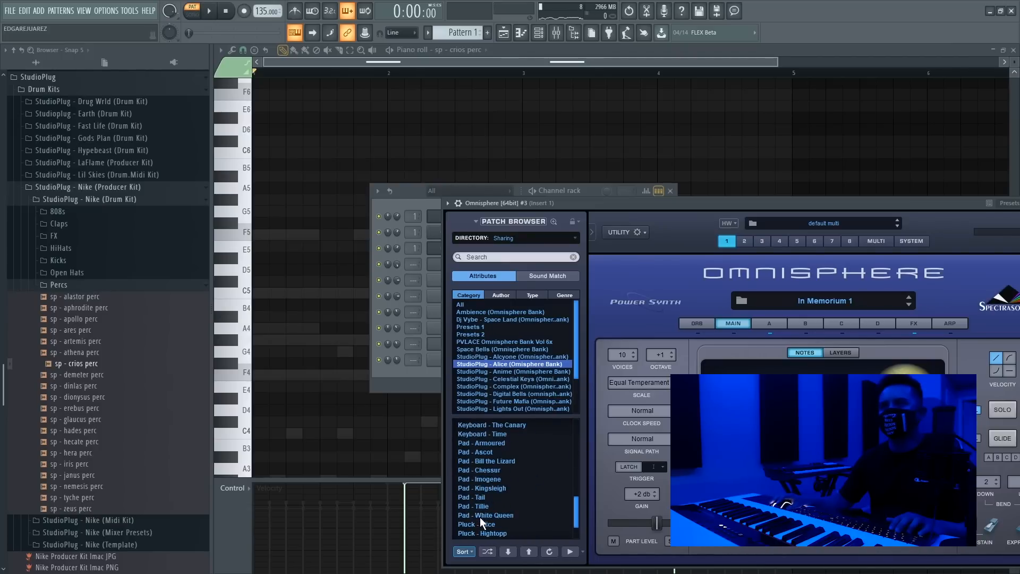
click(479, 516)
Copy the first Omnisphere channel's chords into Omnisphere #3 and solo that channel for playback.
click(407, 188)
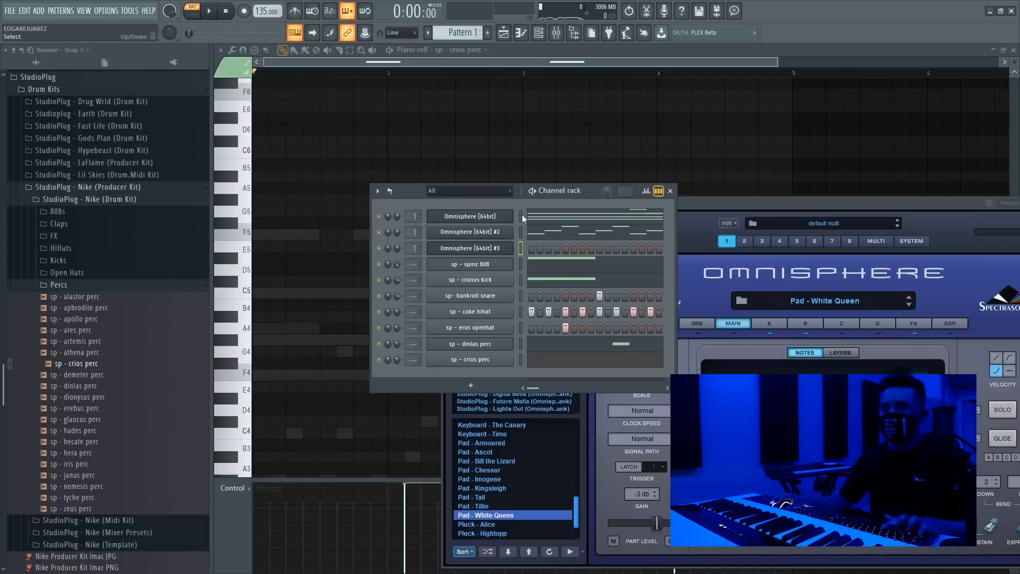
click(521, 246)
key(ctrl+v)
right_click(378, 249)
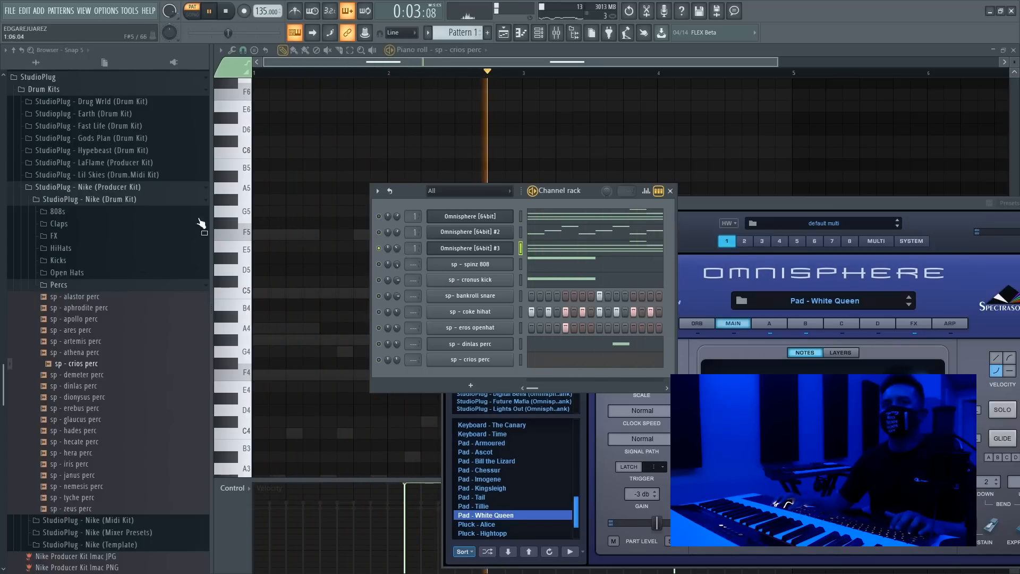
Load the Deep Dark for chords preset from the recent files as a new channel and return to the channel rack.
scroll(113, 269, up, 8)
click(53, 94)
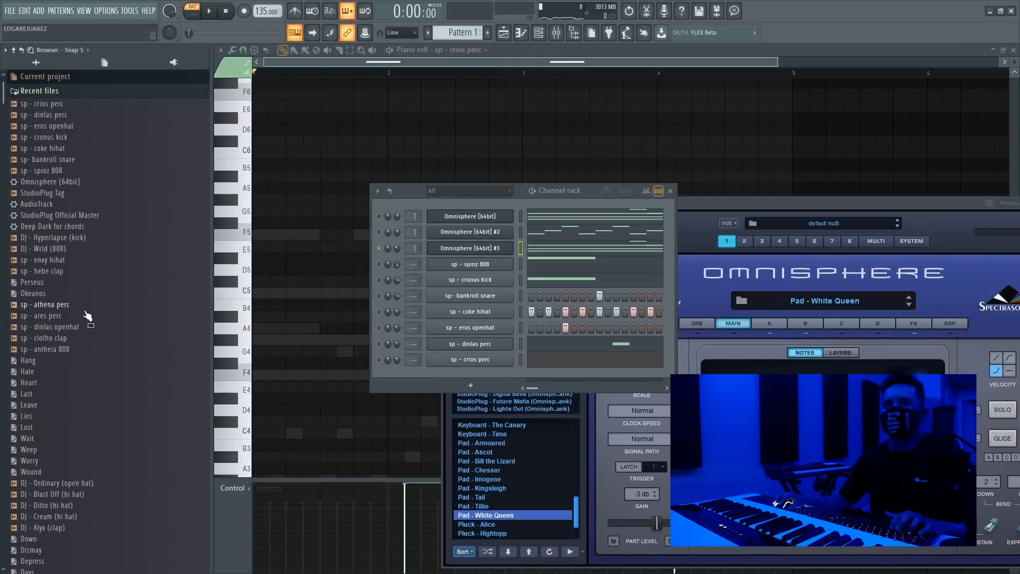
drag(457, 367, 456, 371)
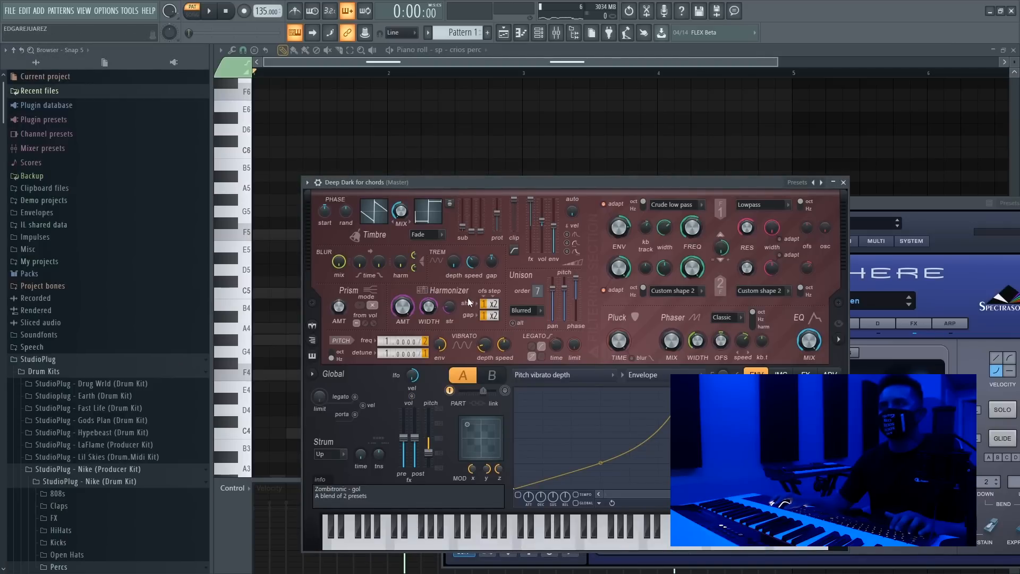
key(F6)
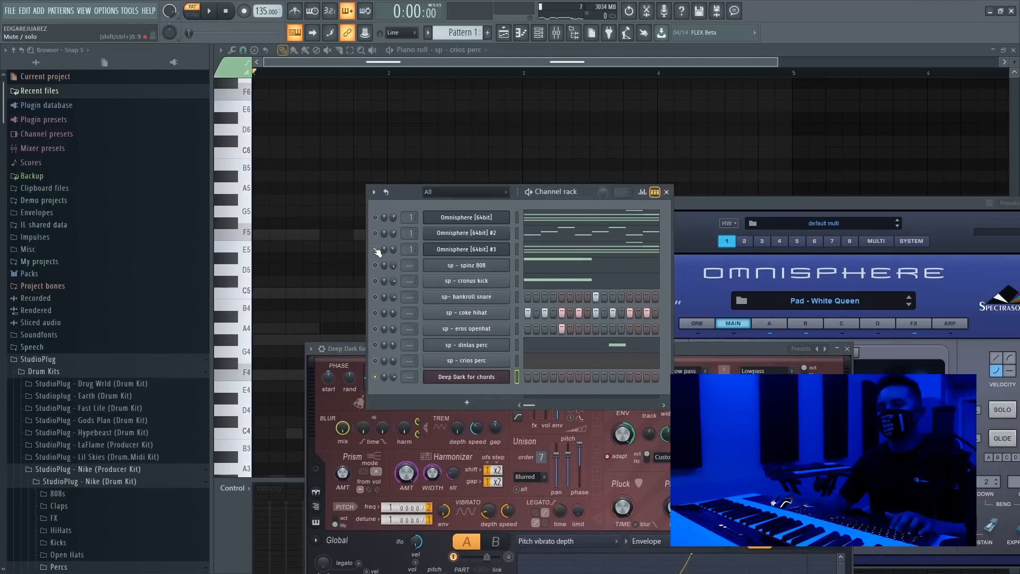
Rename the Deep Dark for chords channel as Dark Synth.
right_click(475, 378)
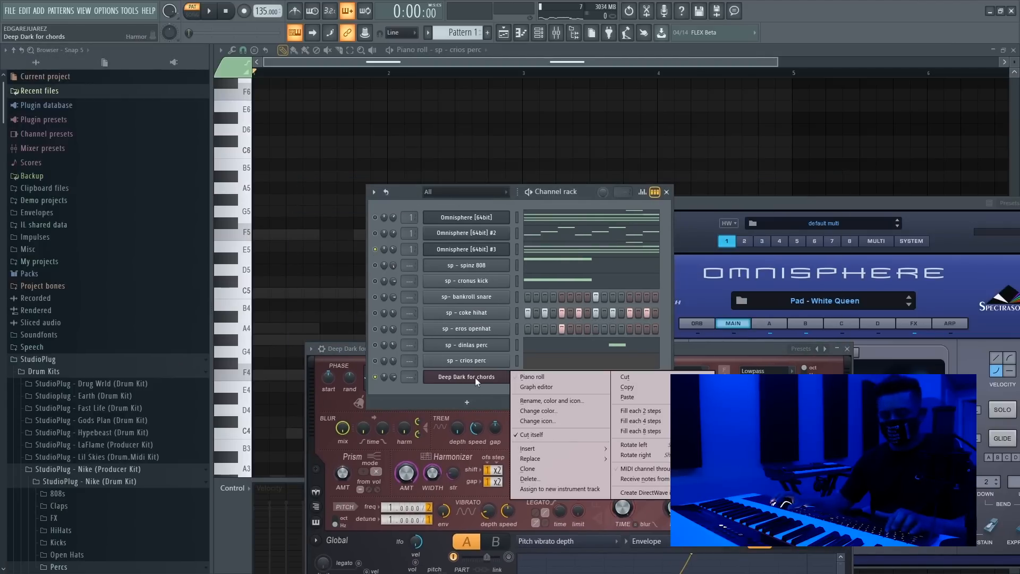
key(F2)
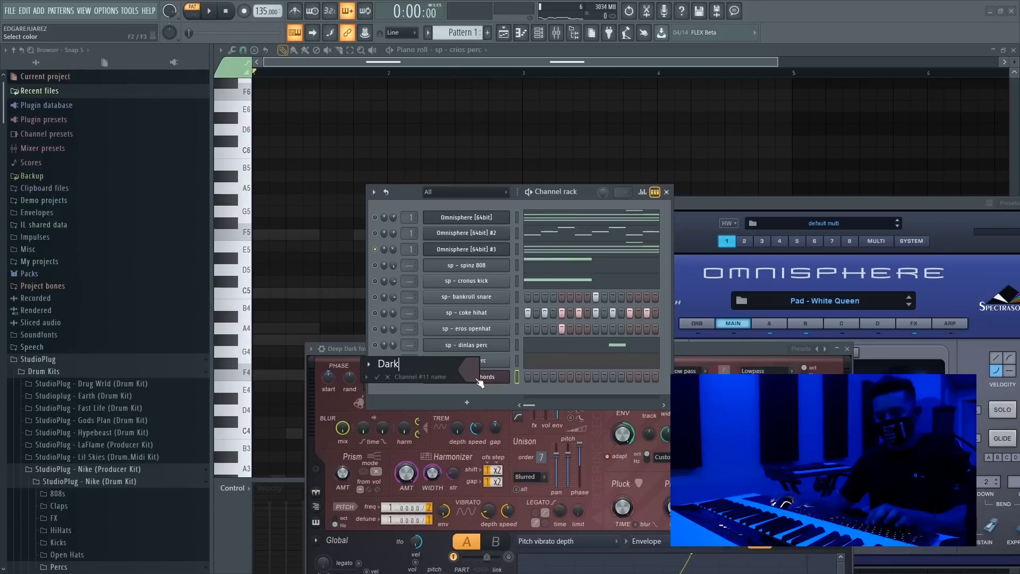
text(nth)
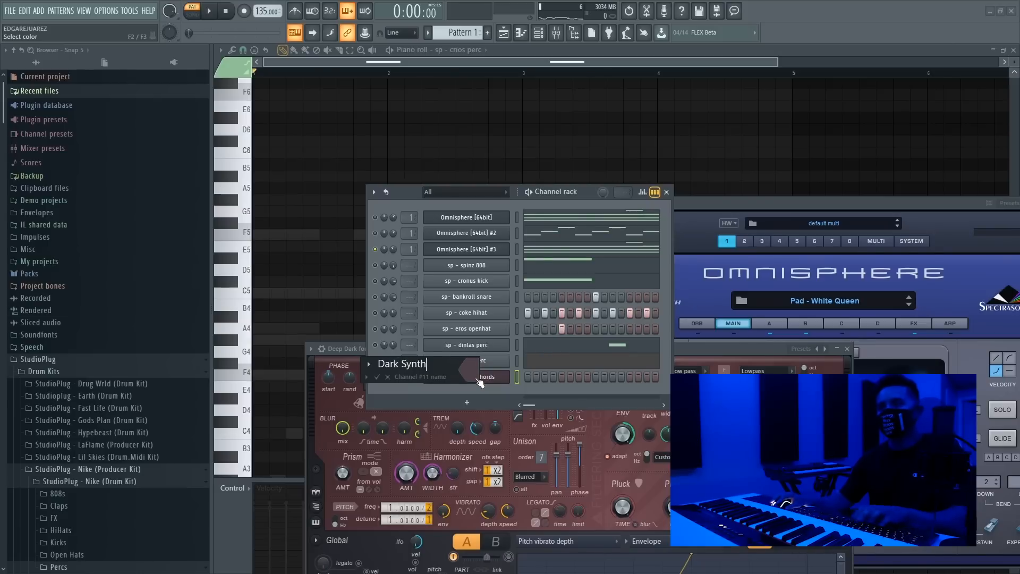
key(Return)
Paste the Omnisphere #3 chords into Dark Synth, open its piano roll, and cut a group of upper notes, then undo the cut.
right_click(478, 378)
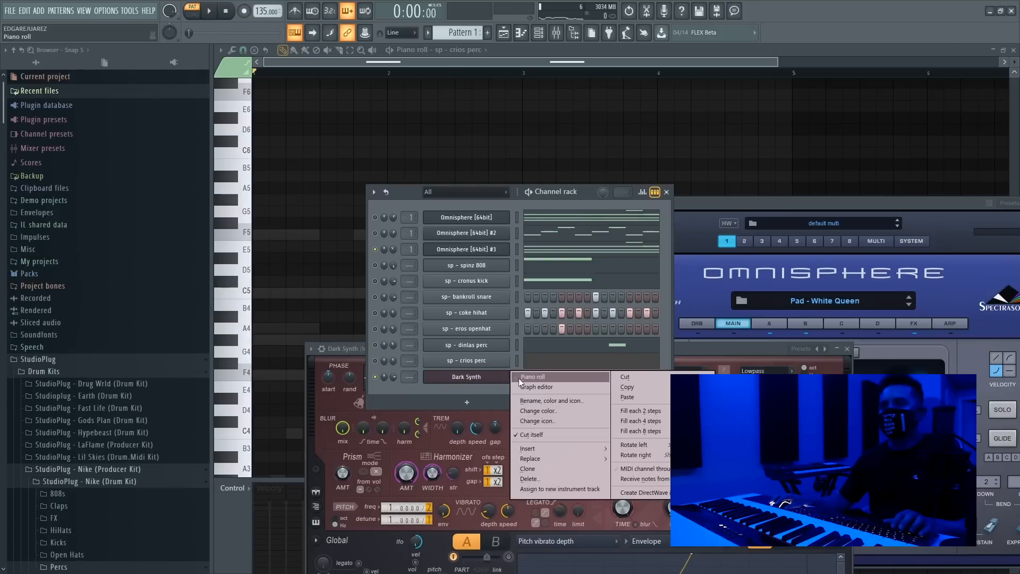
click(489, 380)
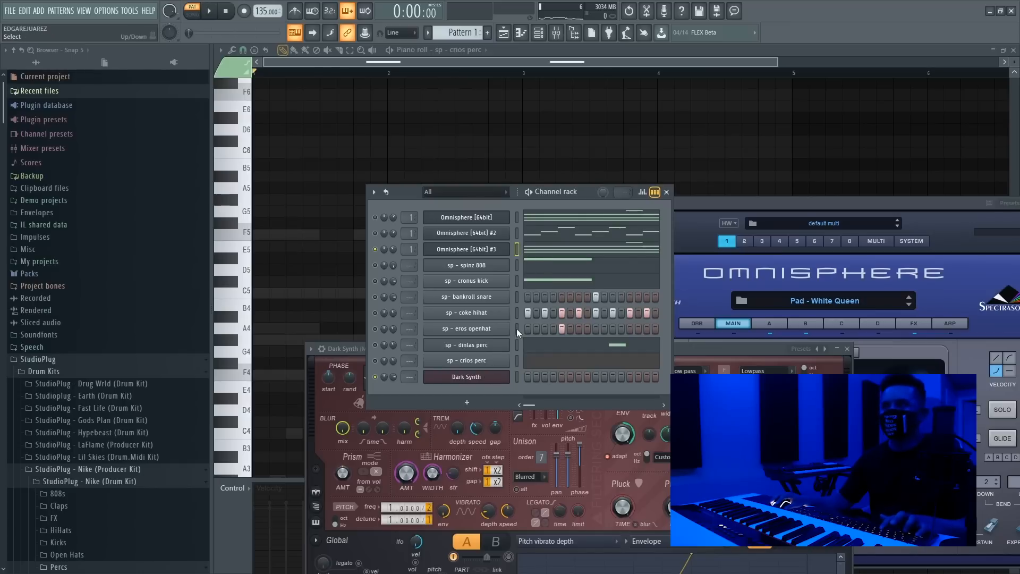
key(ctrl+v)
click(537, 378)
drag(311, 355, 523, 175)
key(ctrl+x)
key(ctrl+z)
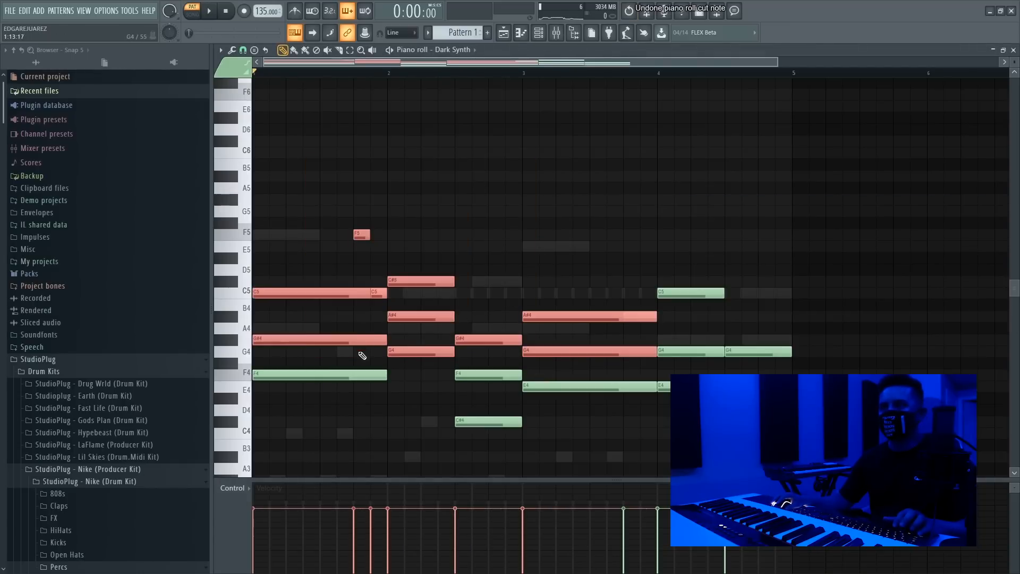
Delete the upper chord notes in Dark Synth, keeping only the low F4, G4, C#4, E4 and C4 notes.
right_click(362, 340)
right_click(379, 294)
right_click(488, 340)
right_click(495, 375)
right_click(571, 352)
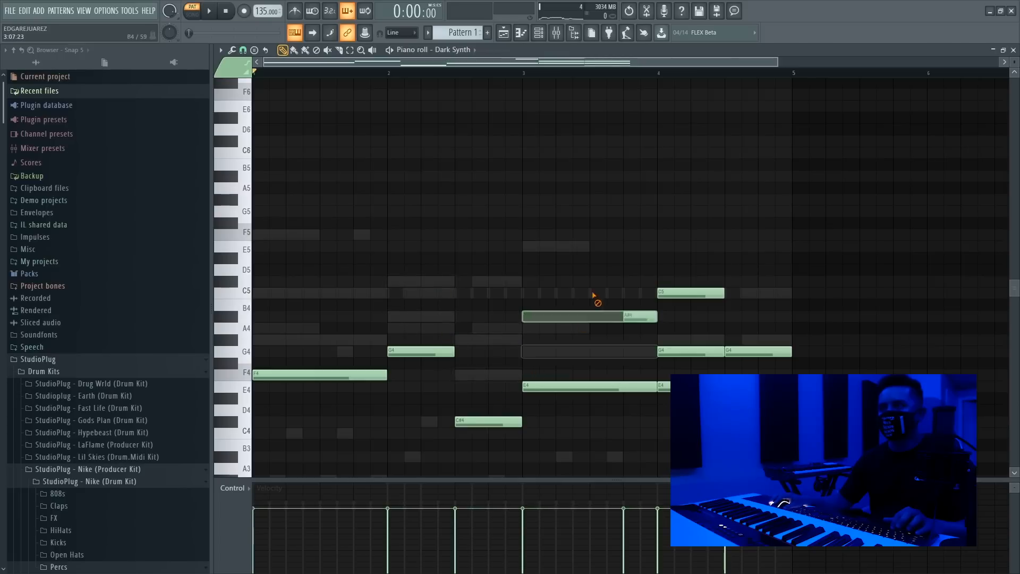
right_click(691, 293)
right_click(691, 351)
right_click(759, 351)
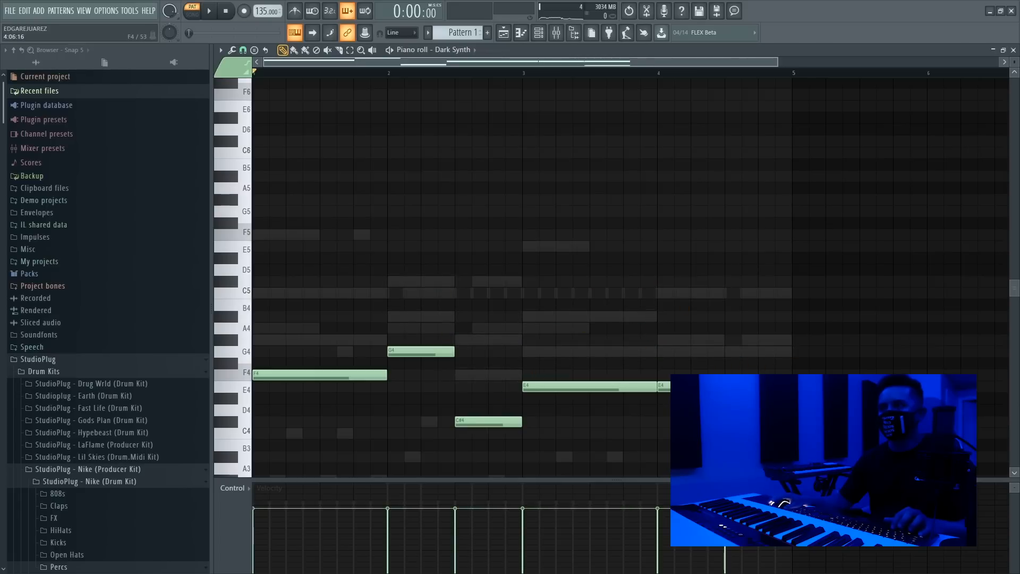
ctrl+right_click(713, 373)
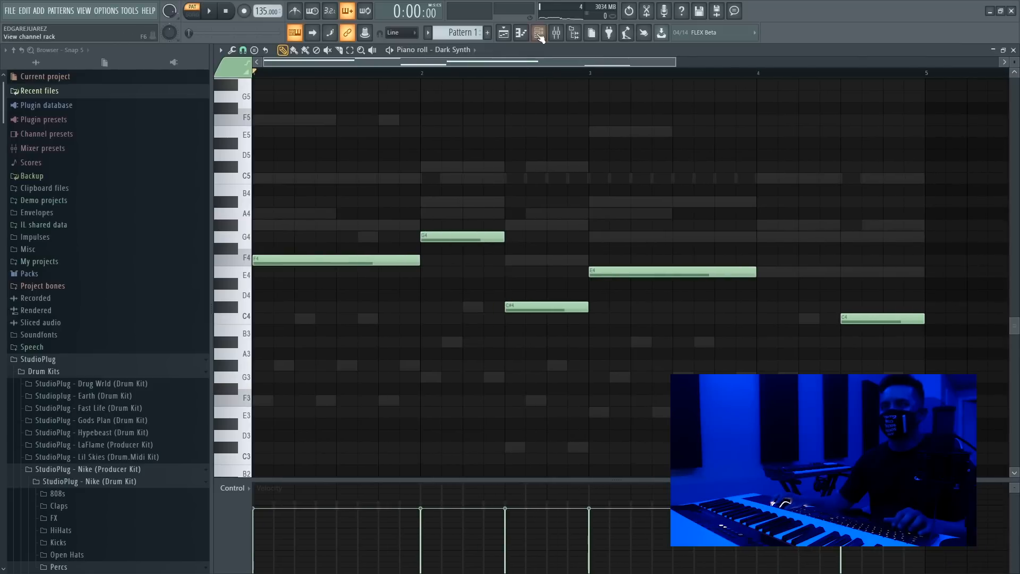
Replace Dark Synth's notes with the 808 pattern, extend F5 across bar 1 and merge bar 2's first two C#5 notes.
click(539, 33)
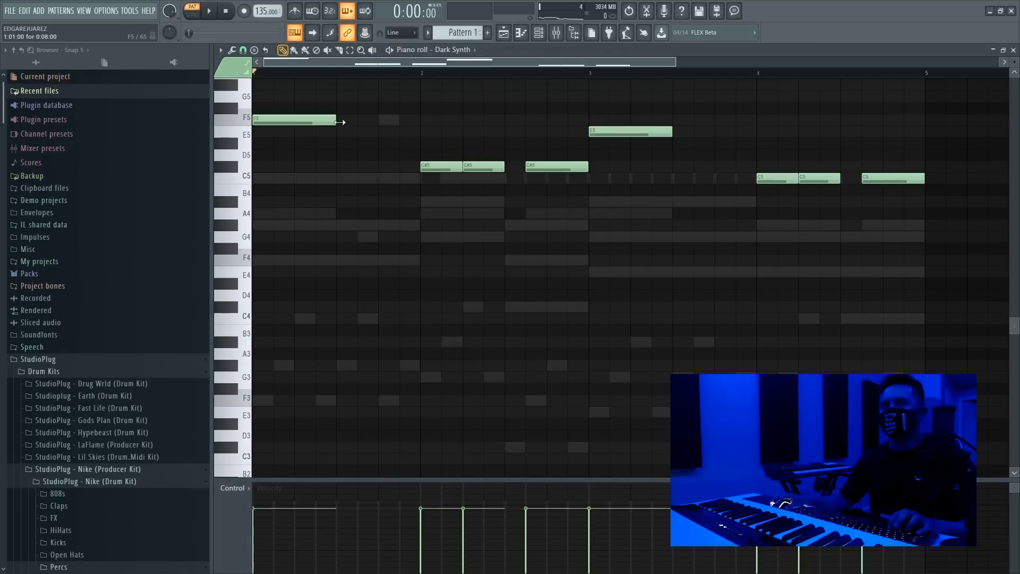
drag(339, 122, 426, 130)
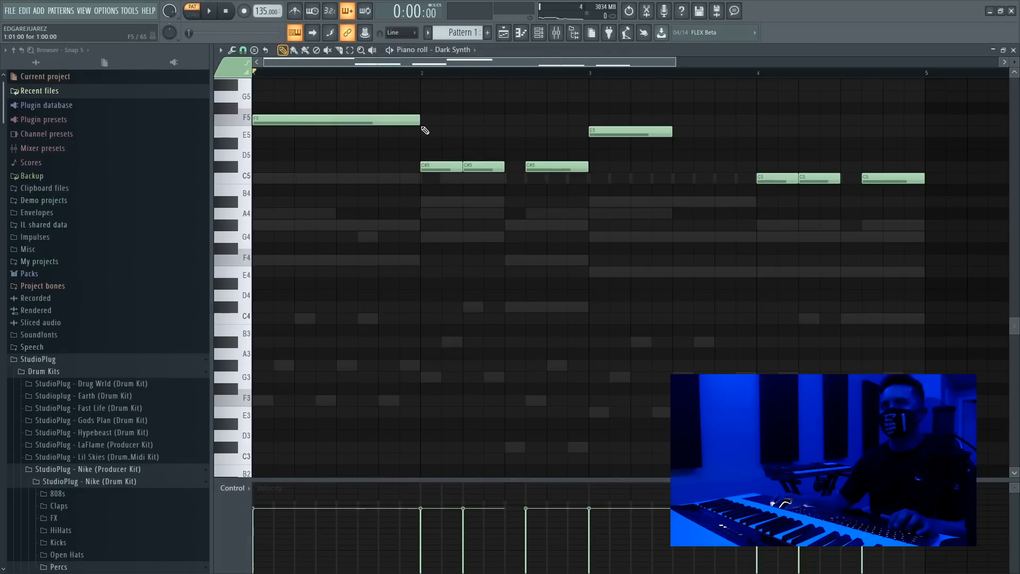
right_click(471, 165)
drag(462, 166, 504, 168)
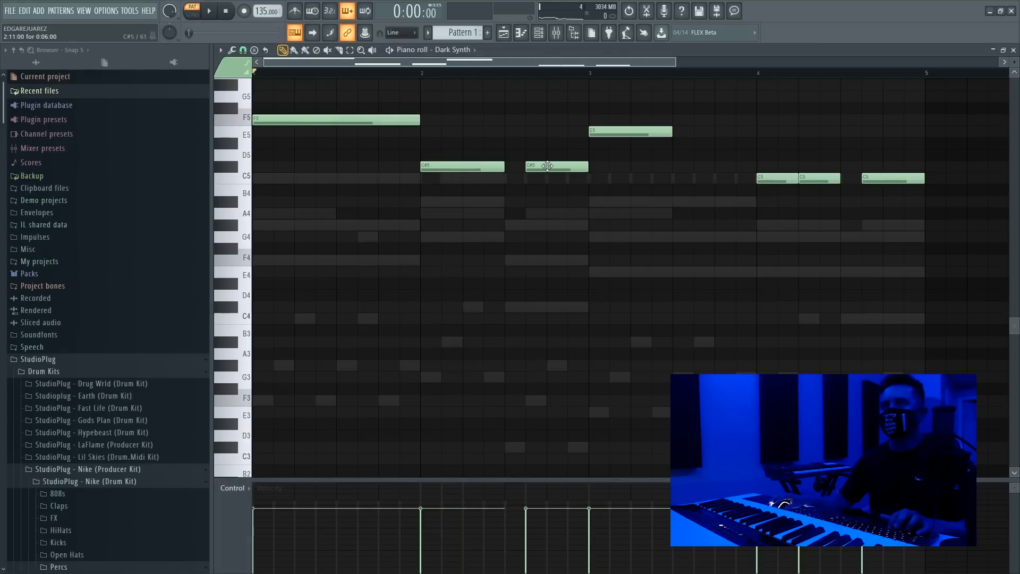
Play the pattern, delete the last C#5 note in bar 2 and try A4 and A#4 notes in its place.
key(space)
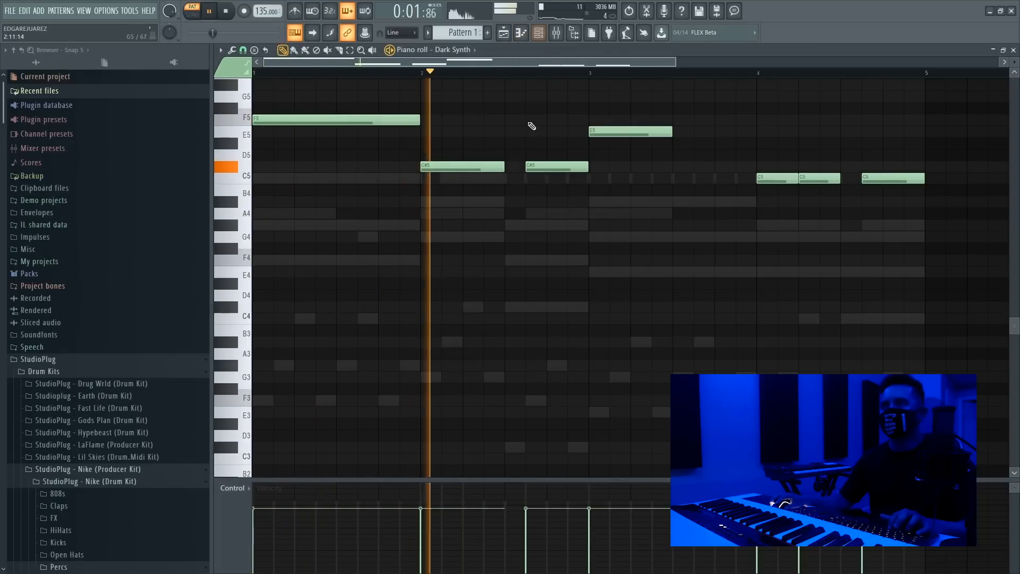
key(space)
key(space)
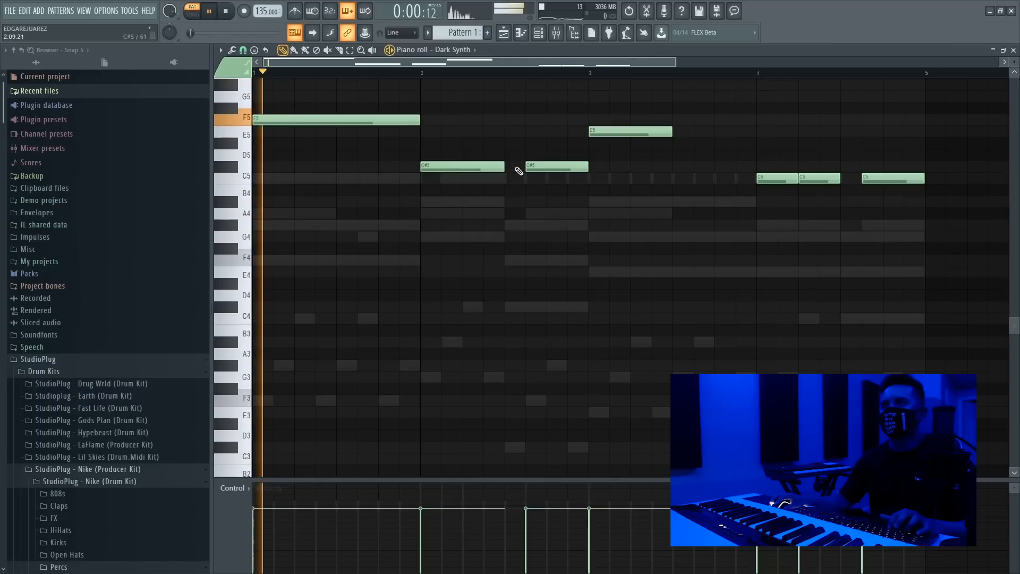
right_click(548, 168)
key(space)
click(507, 213)
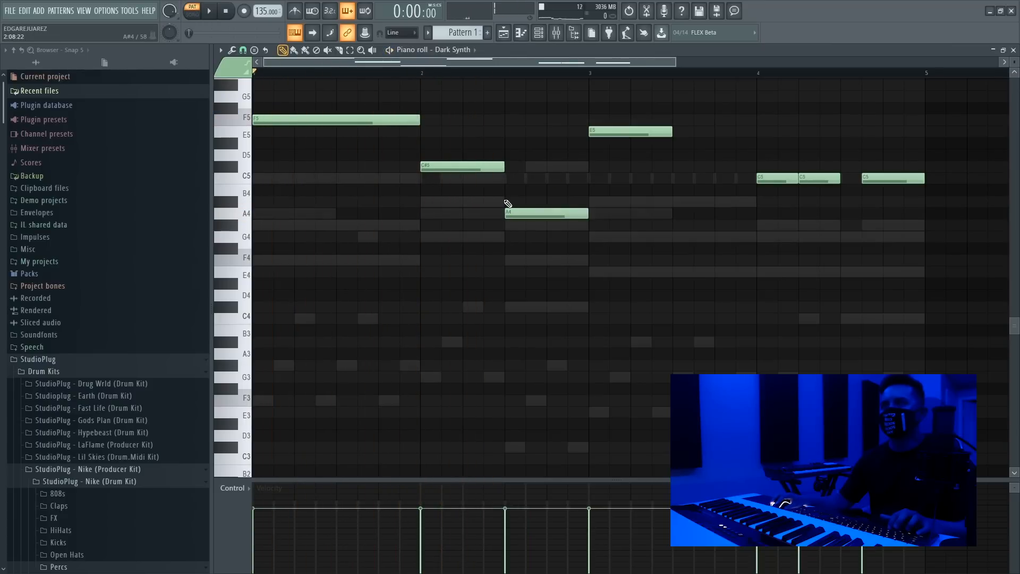
click(508, 203)
right_click(508, 214)
right_click(508, 203)
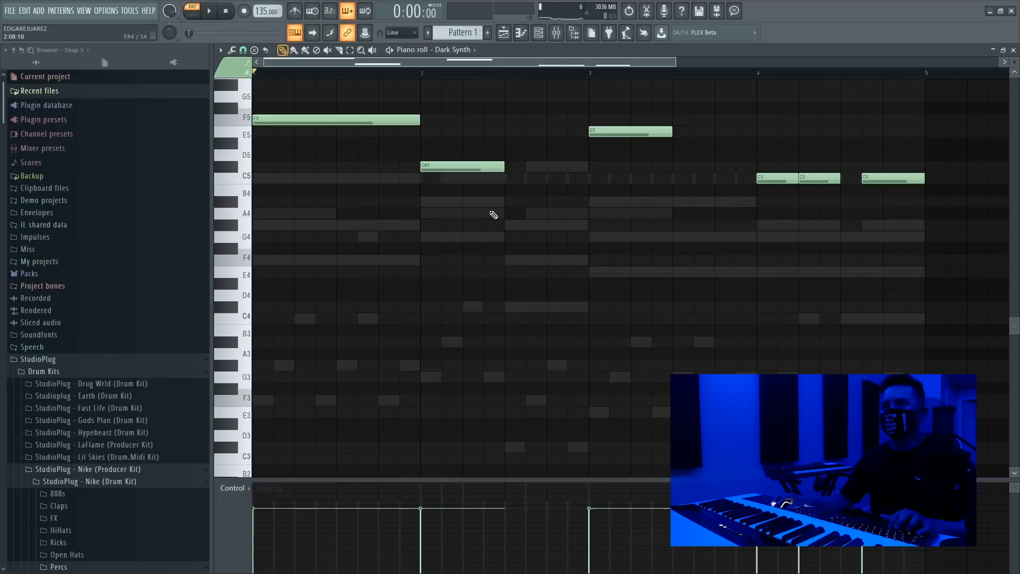
Delete all remaining notes from the Dark Synth piano roll.
right_click(462, 166)
right_click(372, 120)
right_click(632, 131)
right_click(778, 178)
right_click(912, 179)
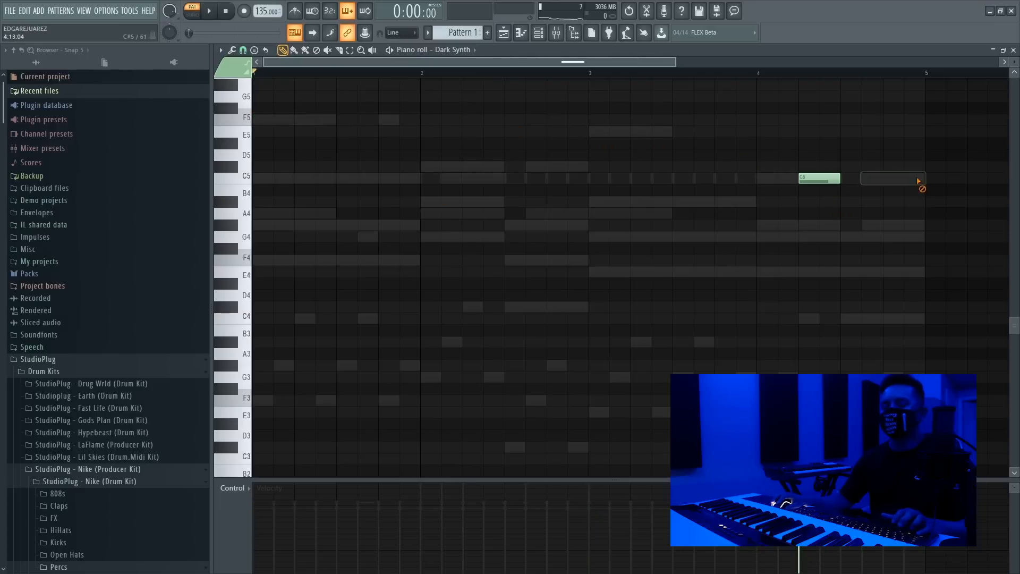
right_click(814, 180)
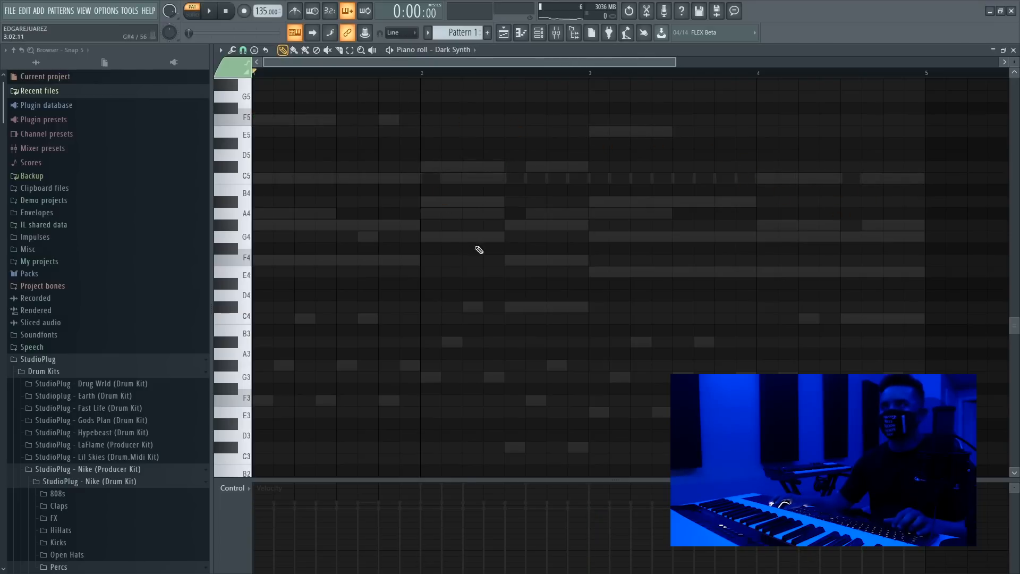
Paste the chords into Dark Synth again and delete the notes above F4 in bar 1 and above G4 in early bar 2.
click(539, 33)
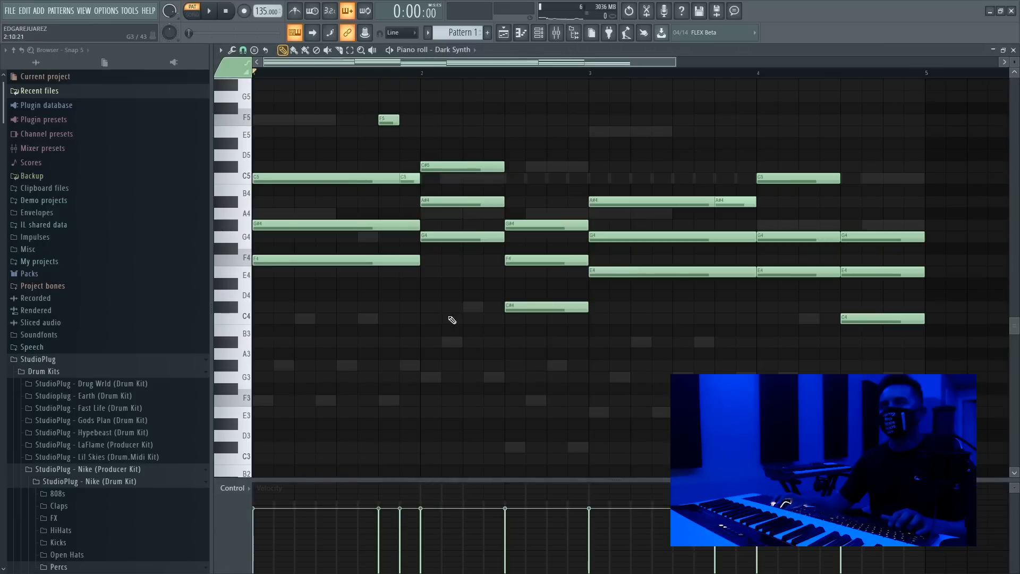
right_click(380, 226)
right_click(371, 178)
right_click(388, 120)
right_click(410, 178)
right_click(446, 167)
right_click(476, 202)
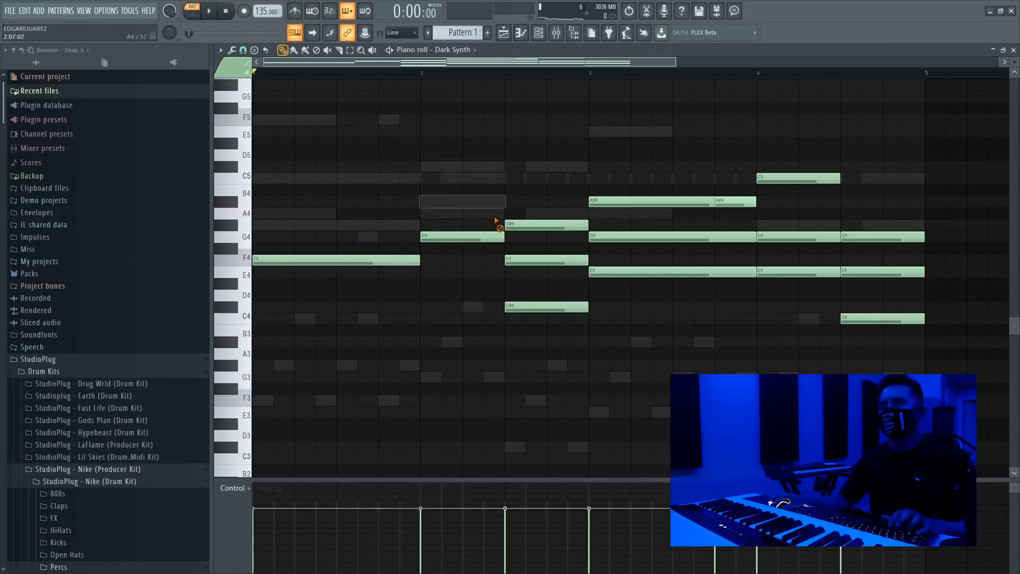
Delete the upper chord notes from mid-bar 2 through bar 4, keeping the C#4, E4 and final C4 notes.
right_click(526, 225)
right_click(574, 261)
right_click(616, 236)
right_click(649, 201)
right_click(797, 178)
right_click(797, 236)
right_click(736, 201)
right_click(882, 236)
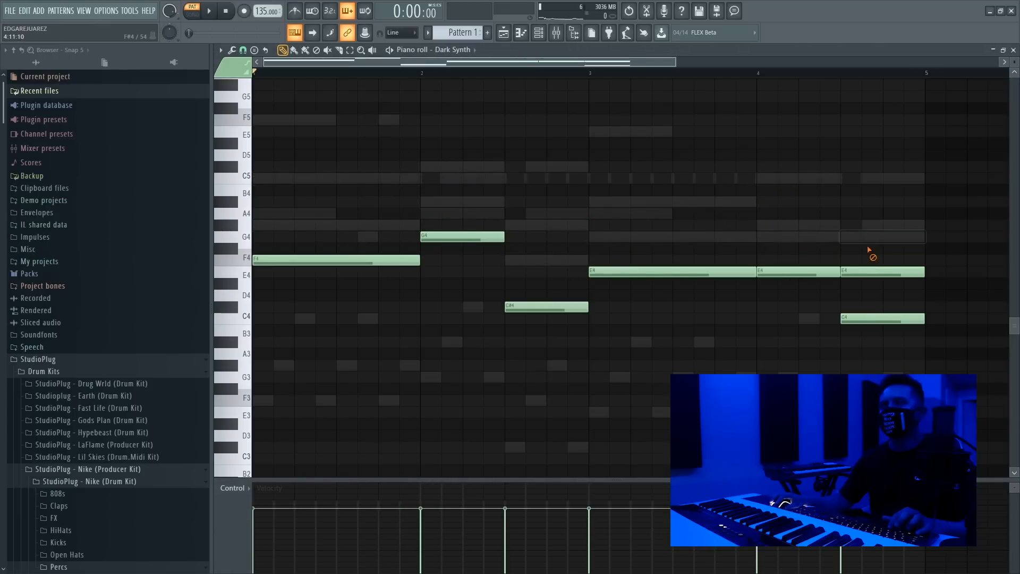
right_click(882, 271)
Play the pattern, delete the E4 note in bar 4 and extend bar 3's E4 note to the middle of bar 4.
key(space)
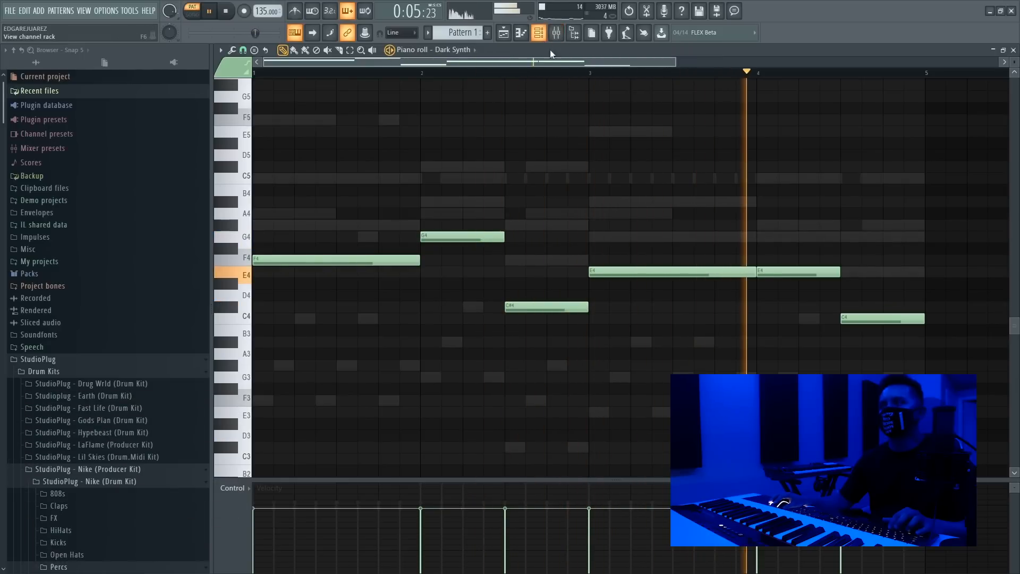
right_click(770, 271)
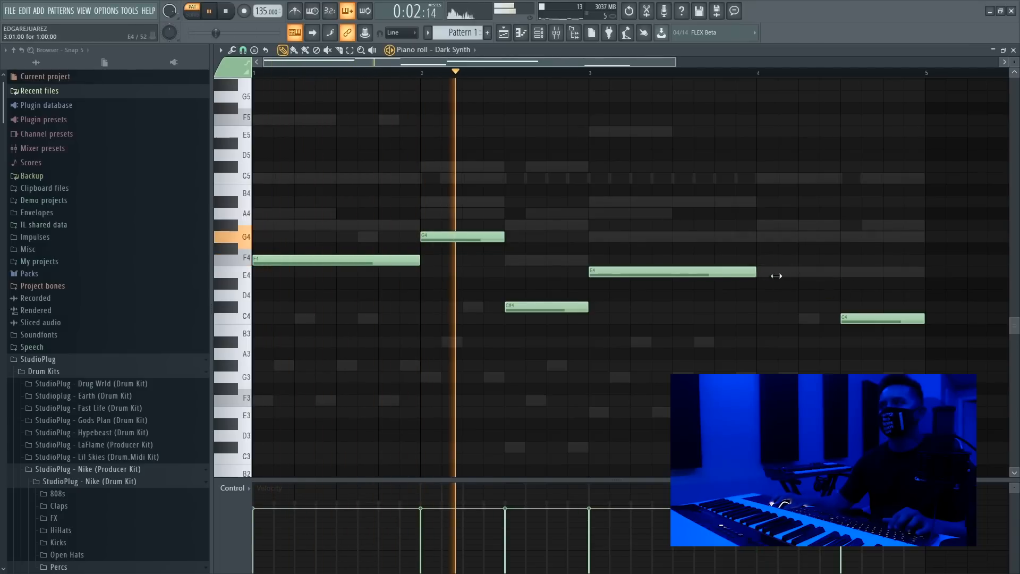
drag(756, 271, 839, 282)
Return to the channel rack, unmute all channels and play the full pattern, then stop playback.
click(539, 32)
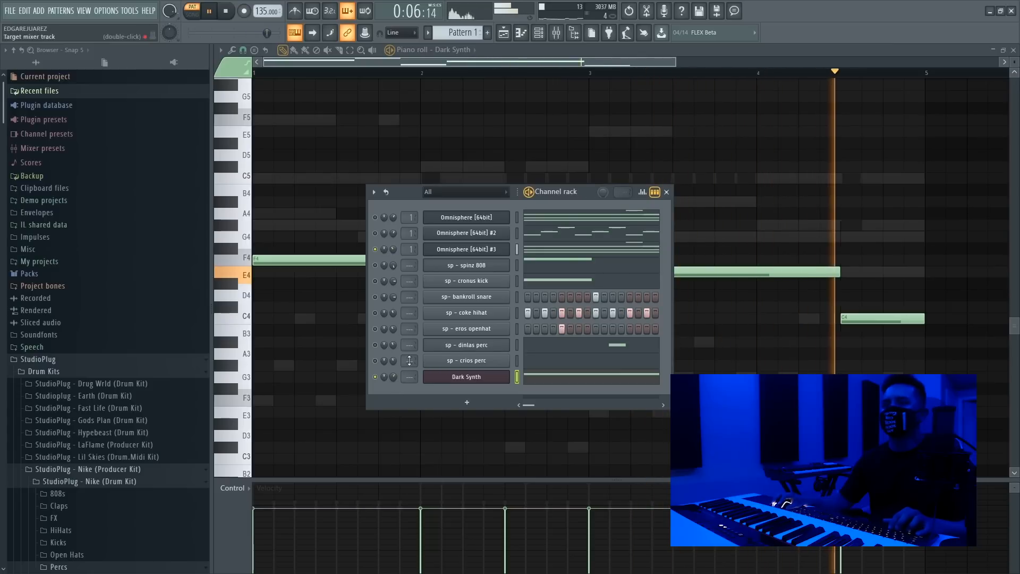
key(space)
key(space)
click(376, 377)
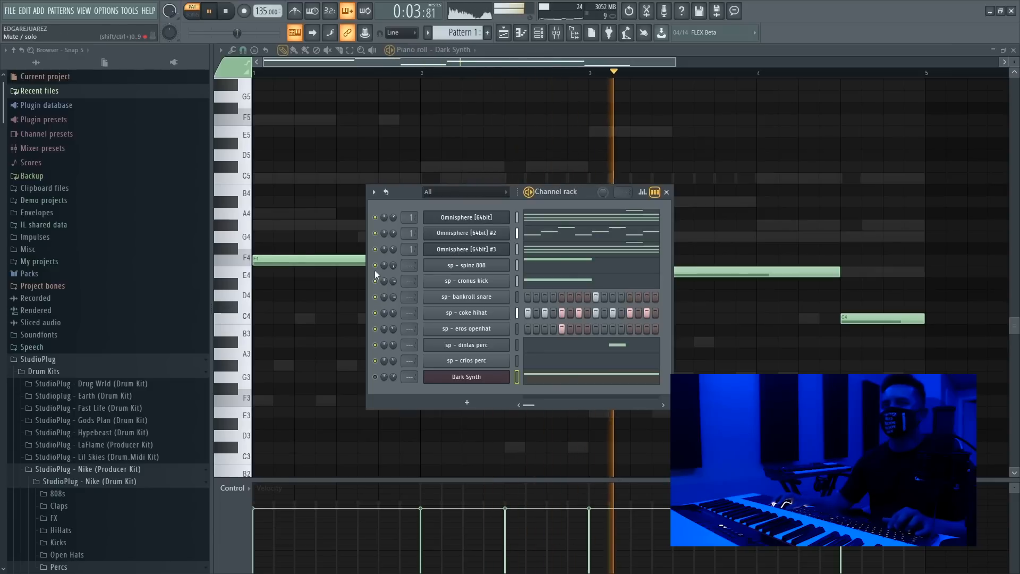
key(space)
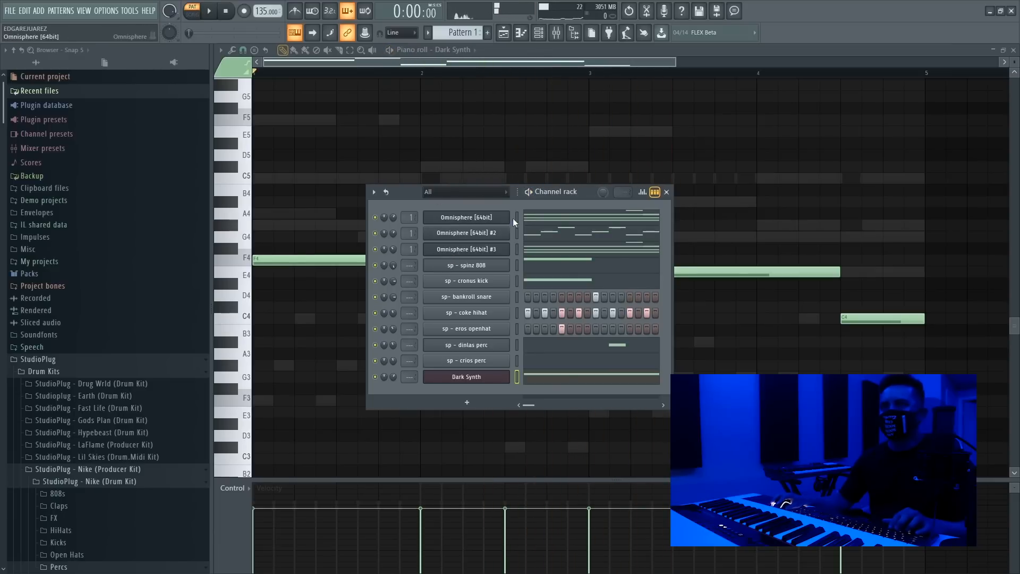
Rename the three Omnisphere channels Bells, Plucks and Pad, in that order.
right_click(476, 221)
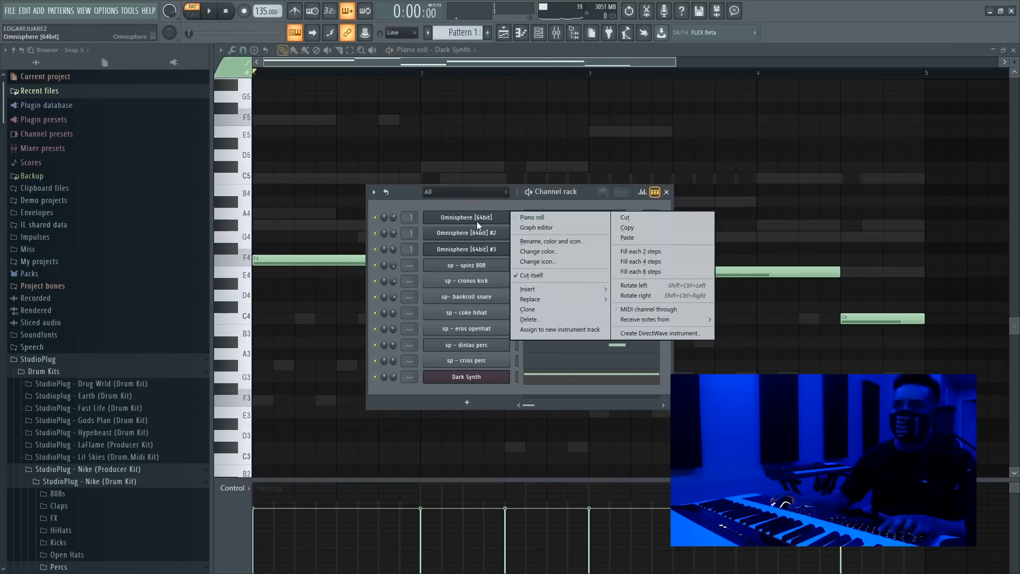
key(F2)
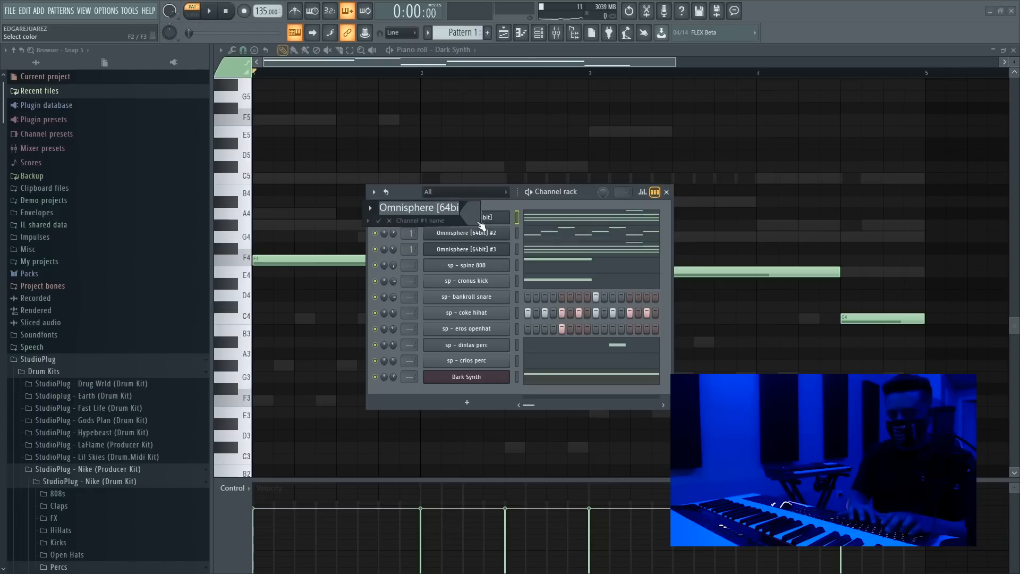
text(Bells)
key(Return)
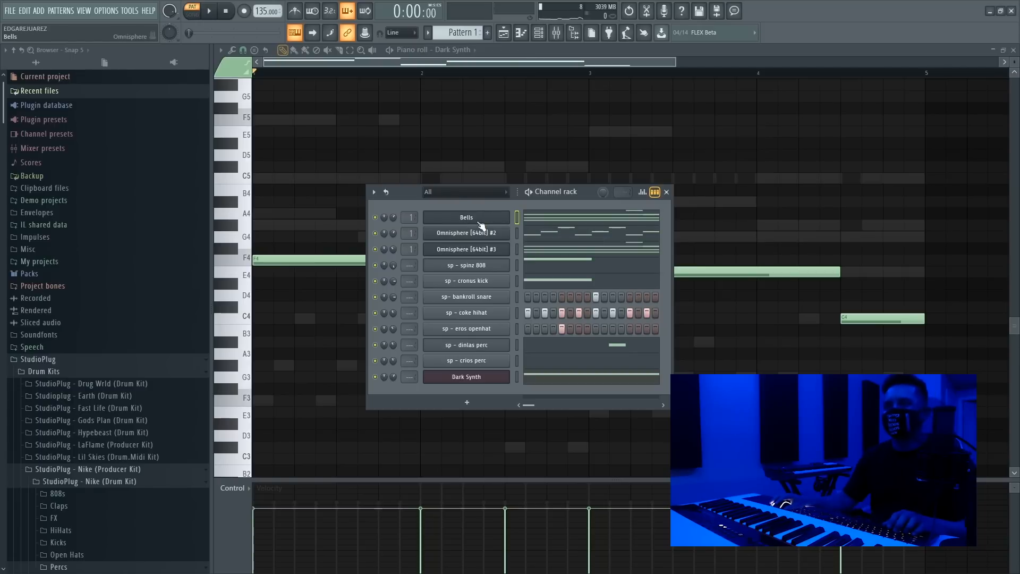
right_click(475, 232)
key(F2)
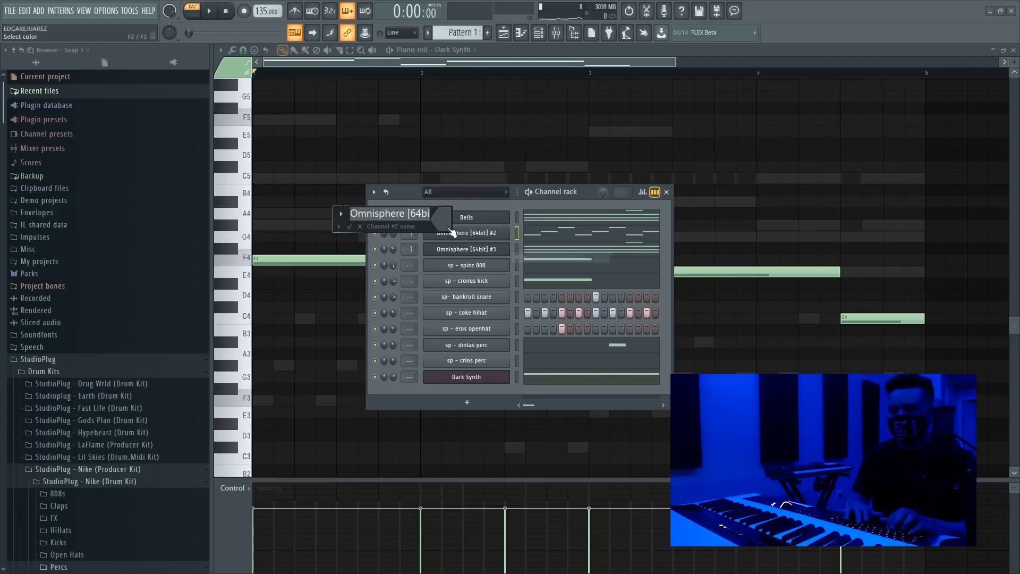
text(Plucks)
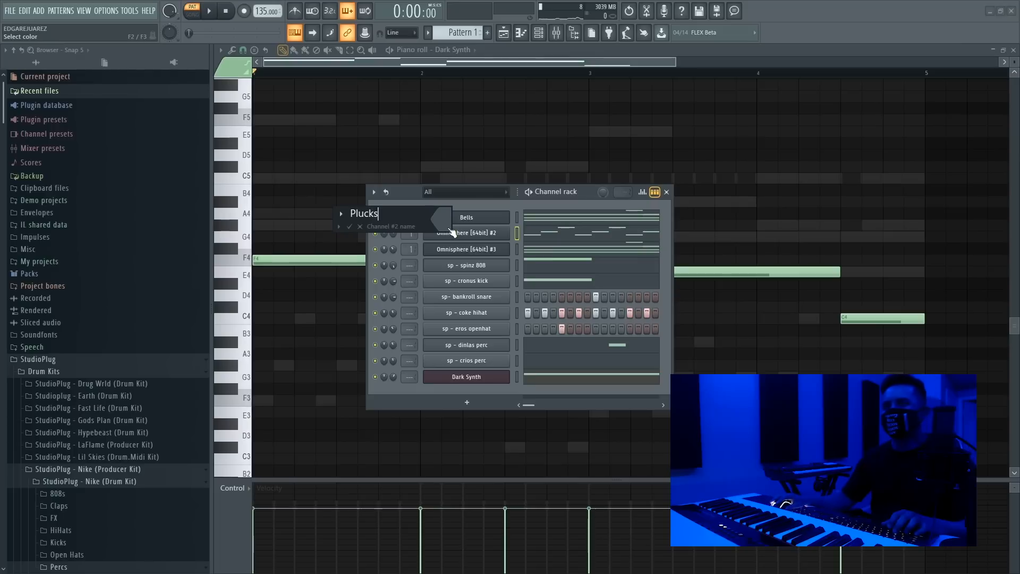
key(Return)
right_click(462, 249)
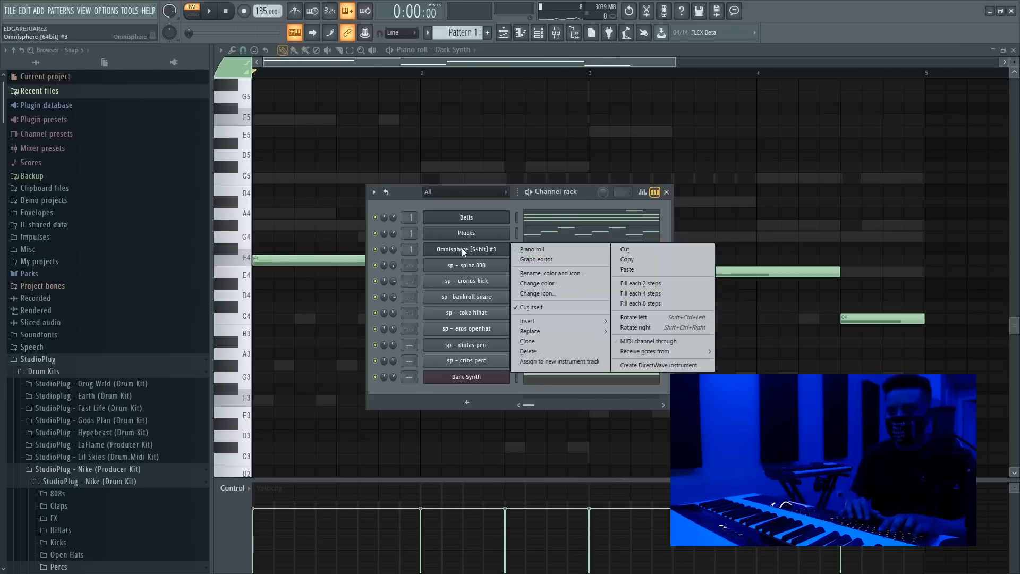
key(F2)
text(Pad)
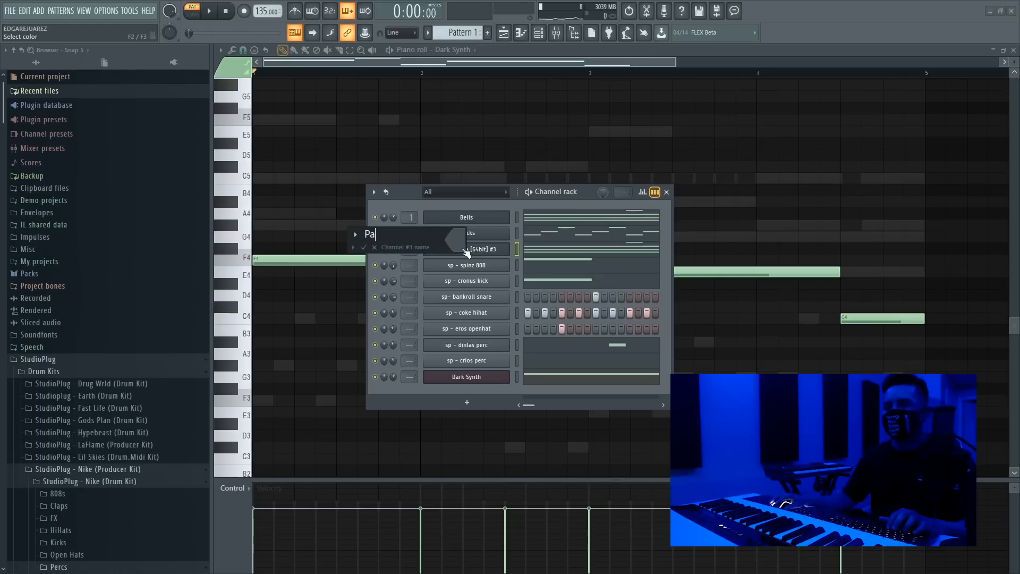
key(Return)
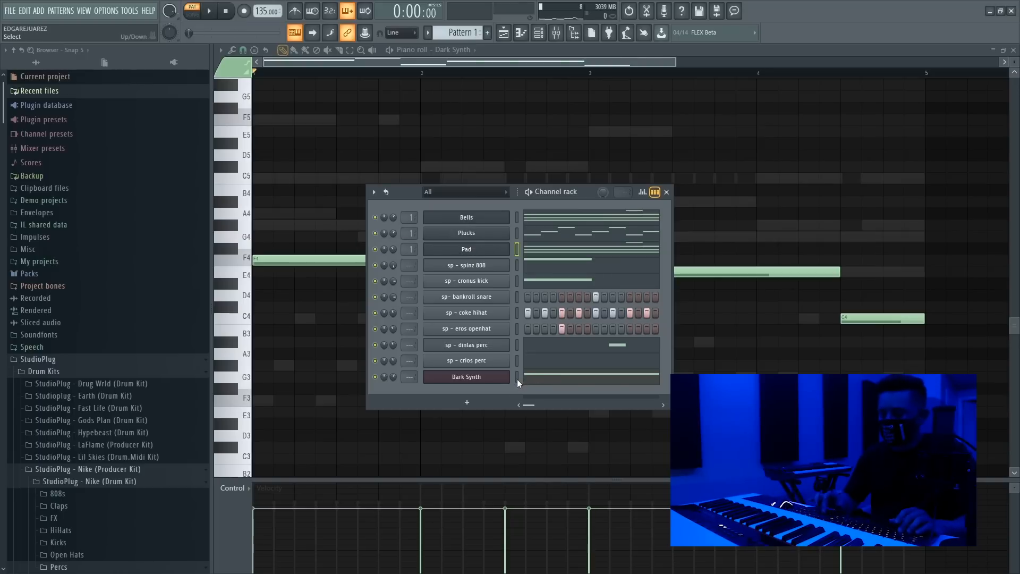
Move the Dark Synth channel up the channel rack so it sits directly below Pad.
key(alt+Up)
key(alt+Up)
key(alt+Up)
key(alt+Up)
key(alt+Up)
key(alt+Up)
key(alt+Up)
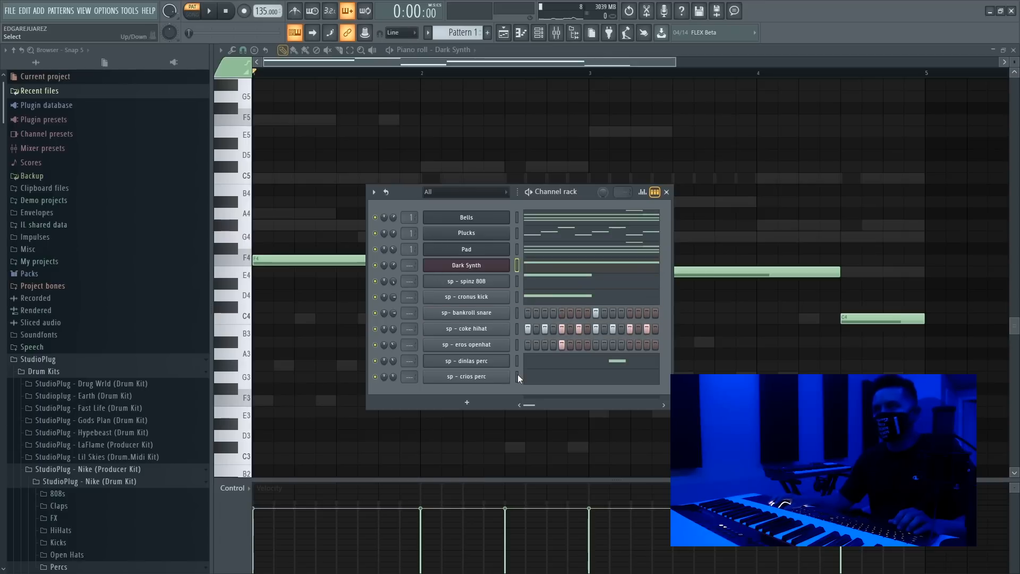
Select all channels and color them with a gradient running from red-orange to purple.
key(ctrl+a)
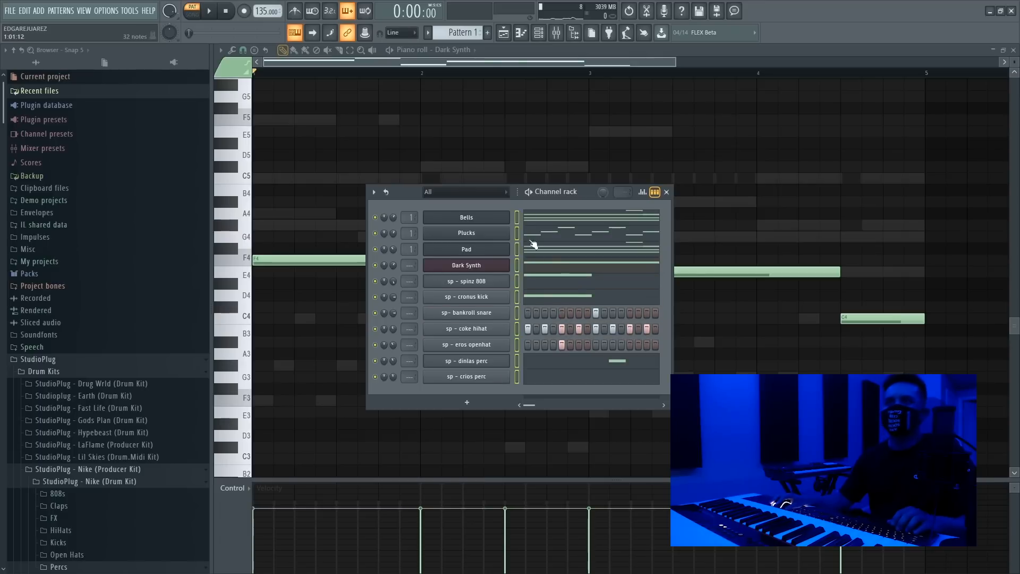
click(376, 192)
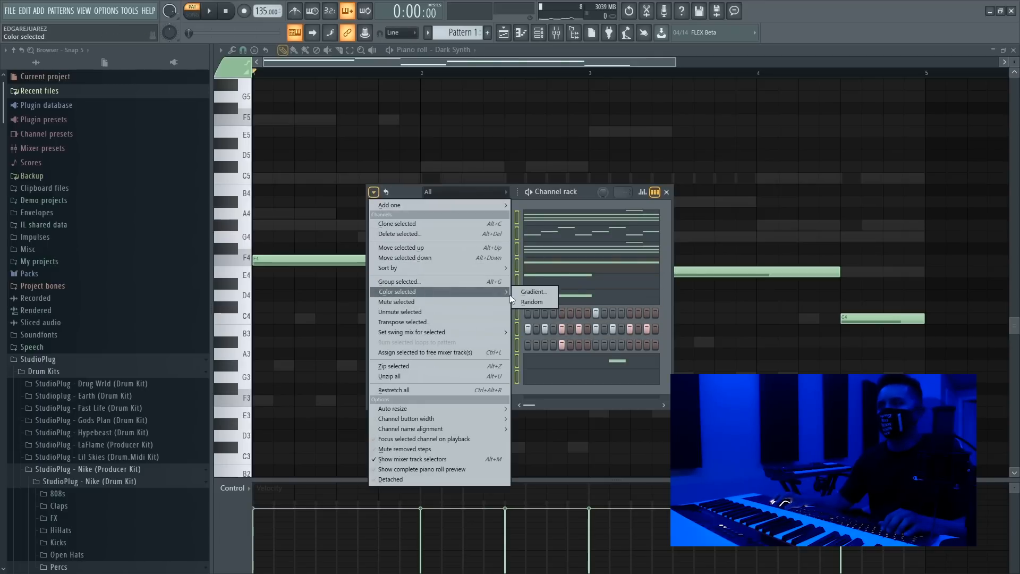
click(532, 292)
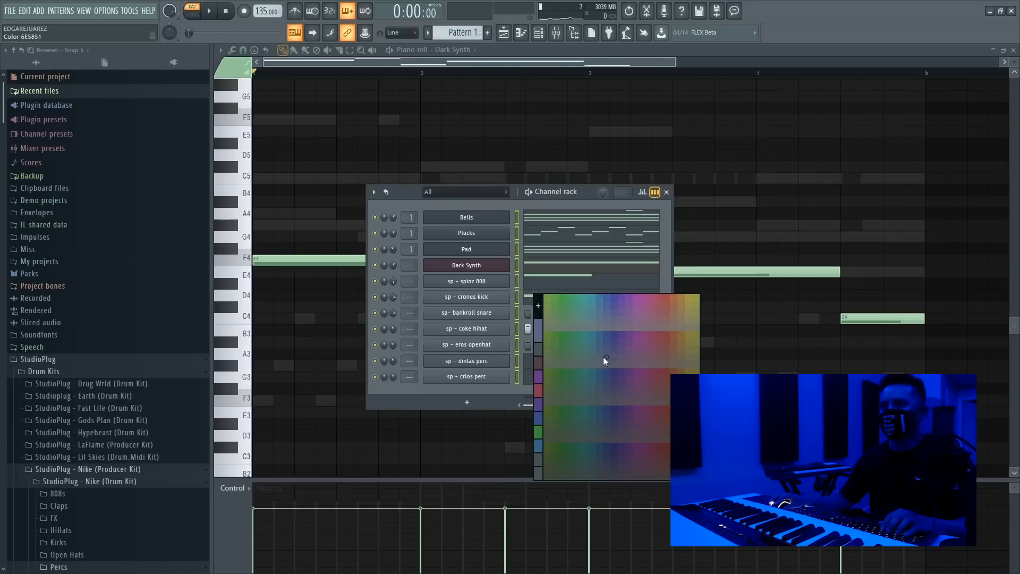
click(668, 374)
click(764, 468)
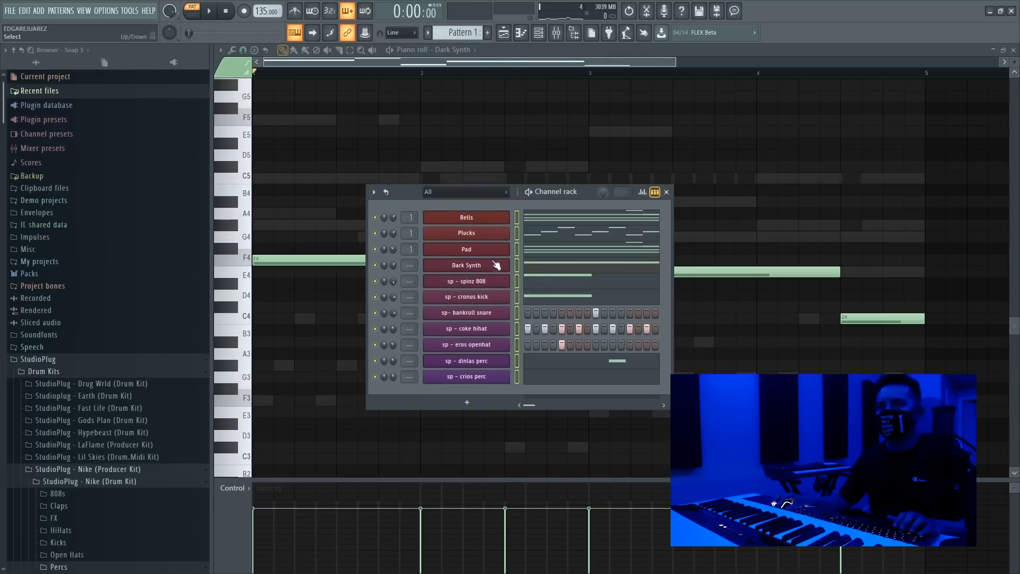
Open the mixer and assign all selected channels to consecutive mixer tracks starting at Insert 1.
click(557, 33)
click(283, 202)
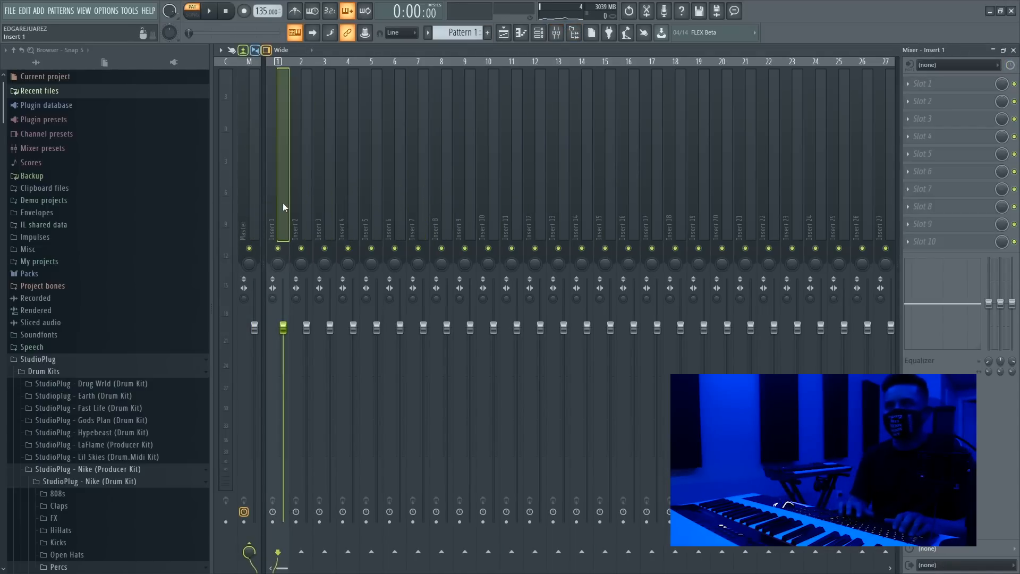
key(ctrl+l)
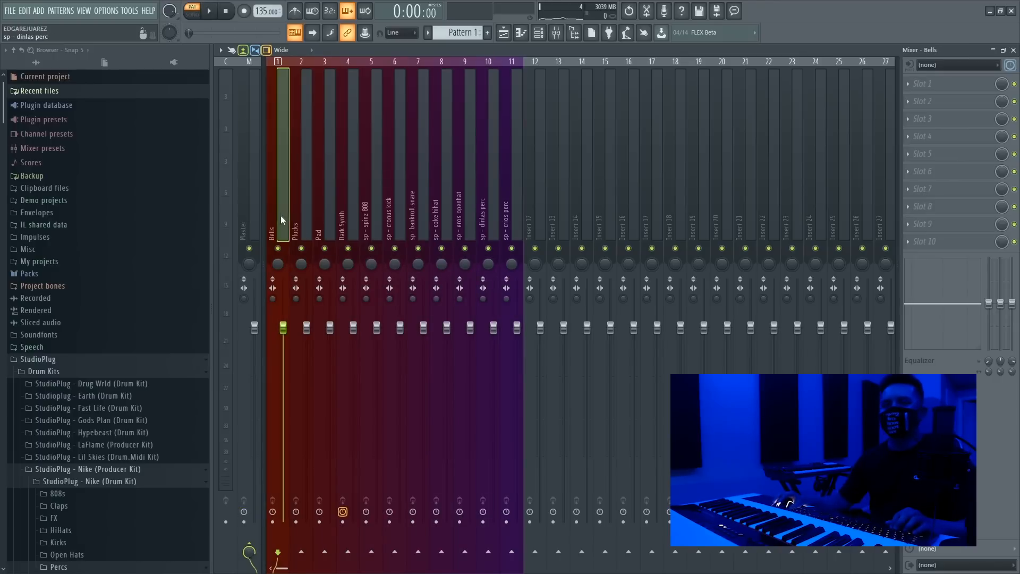
Collapse the expanded StudioPlug - Nike (Producer Kit) folder and its subfolders in the browser.
scroll(121, 485, down, 3)
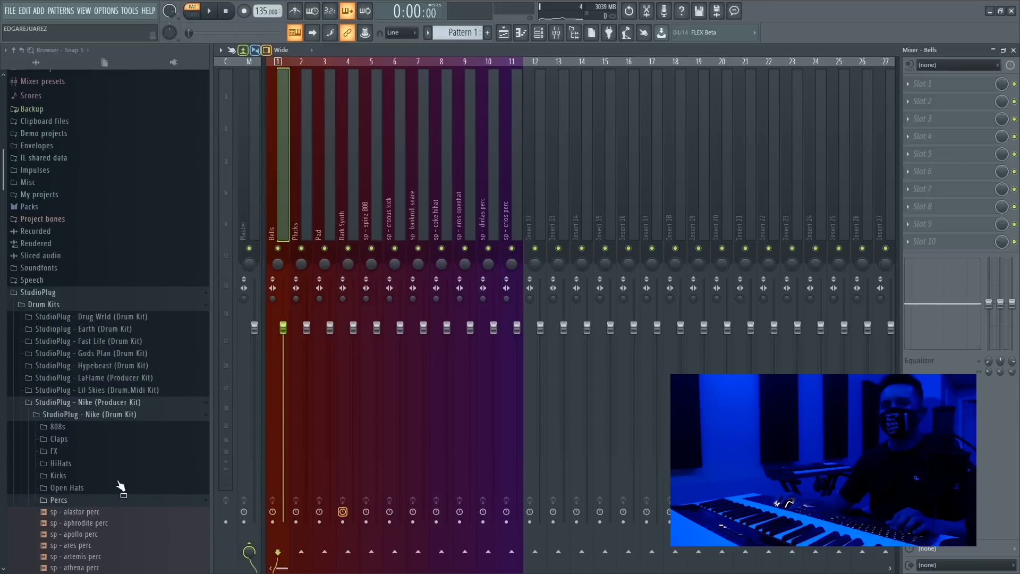
click(117, 390)
click(118, 392)
click(123, 402)
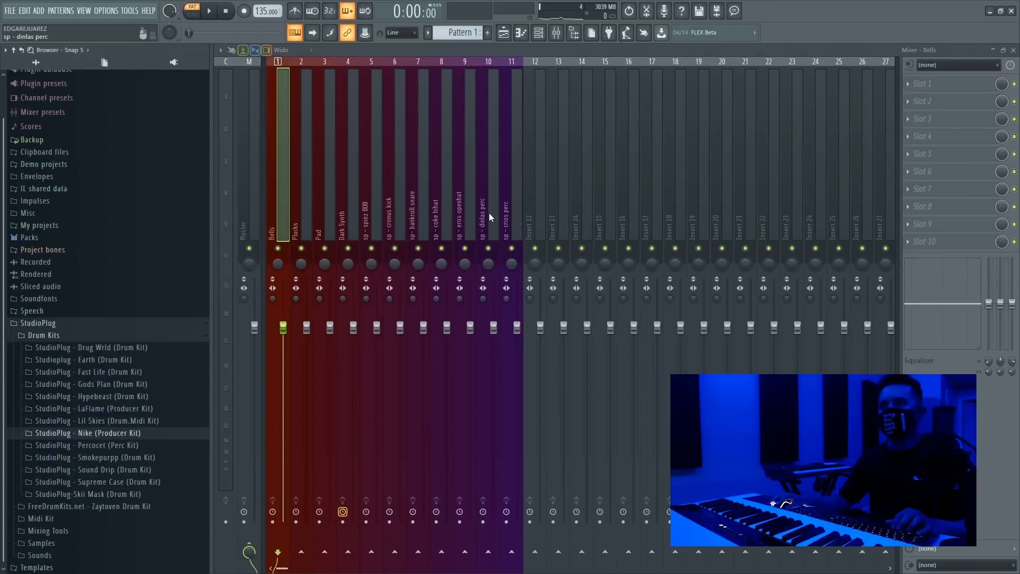
Select mixer tracks 1 through 11 and pull all their volume faders fully down.
shift+click(507, 214)
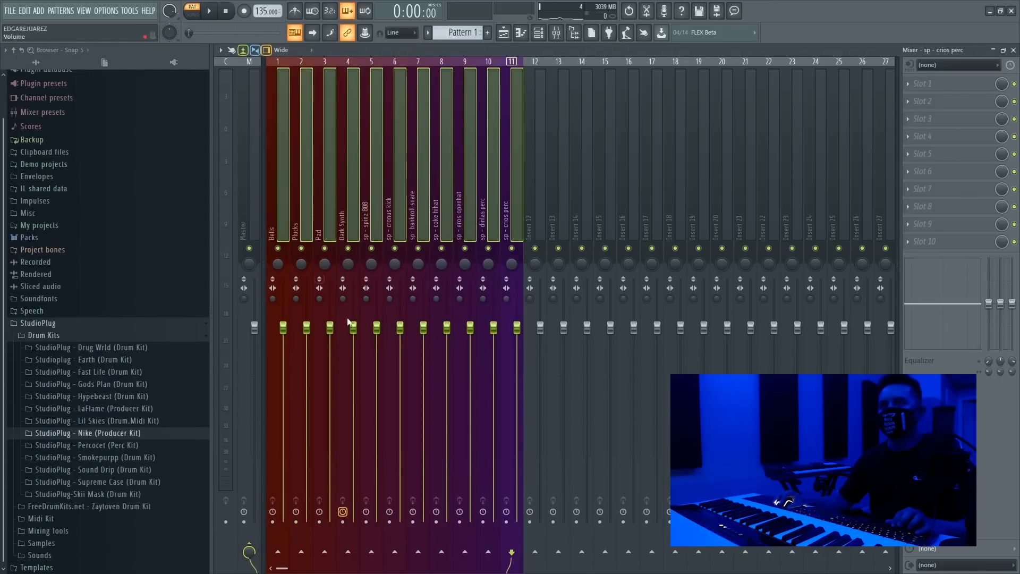
drag(352, 338, 353, 531)
Play the pattern, raise the Bells fader to a little under half and cut its low-shelf EQ to -18 dB.
click(282, 238)
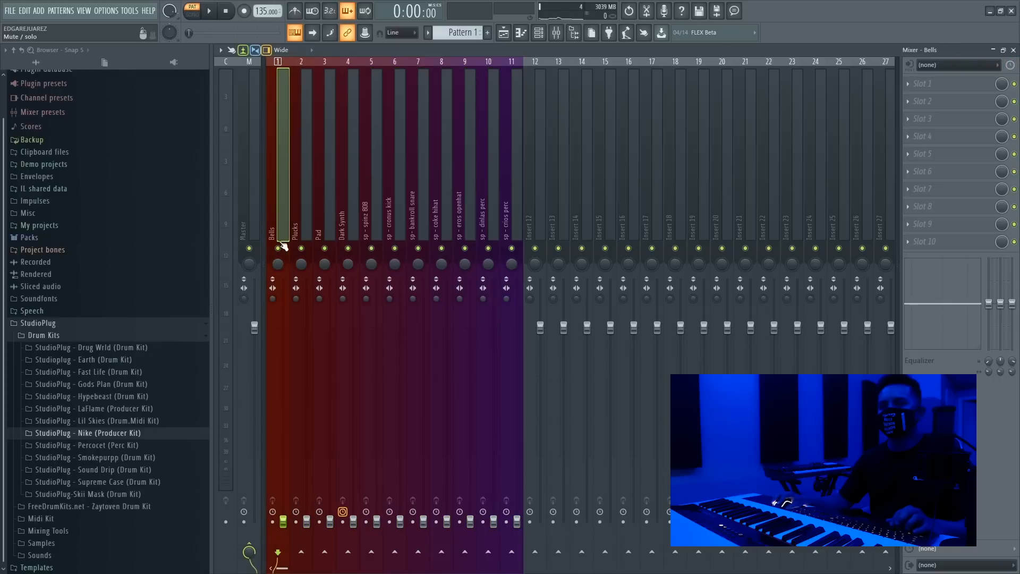
drag(283, 508, 283, 435)
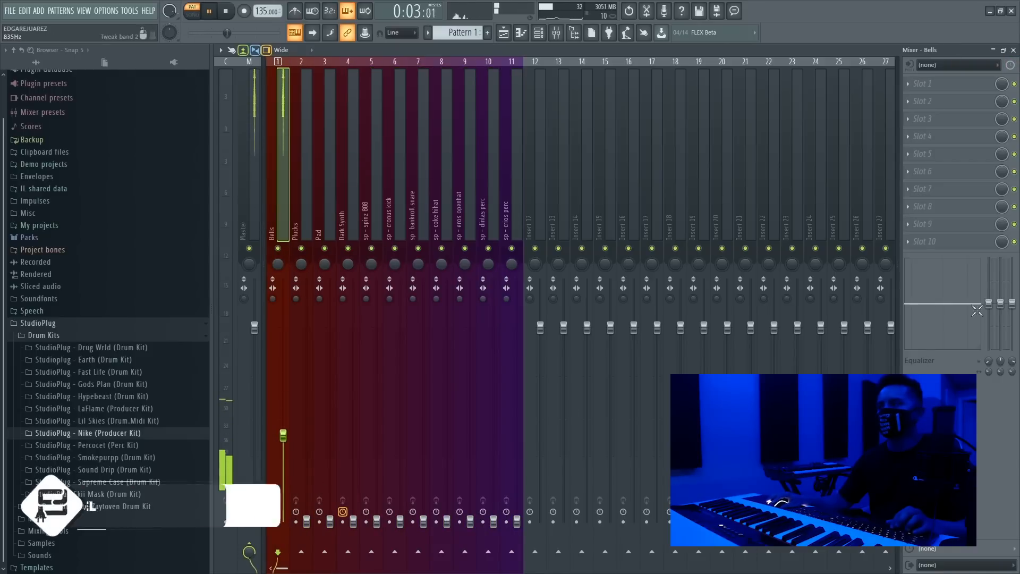
drag(989, 304, 989, 349)
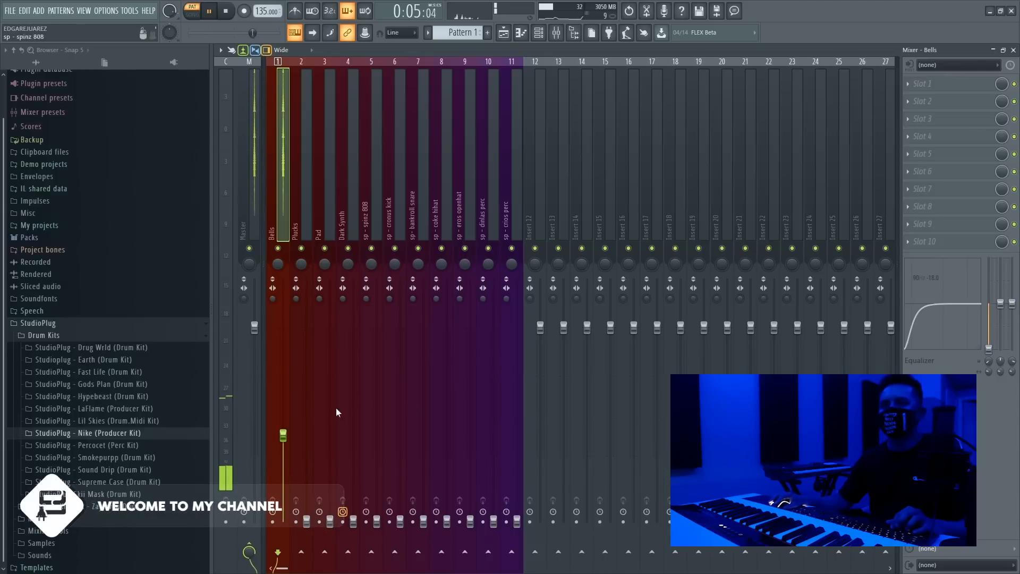
Raise the Plucks fader slightly above the Bells level and cut its low-shelf EQ to -18 dB.
click(298, 215)
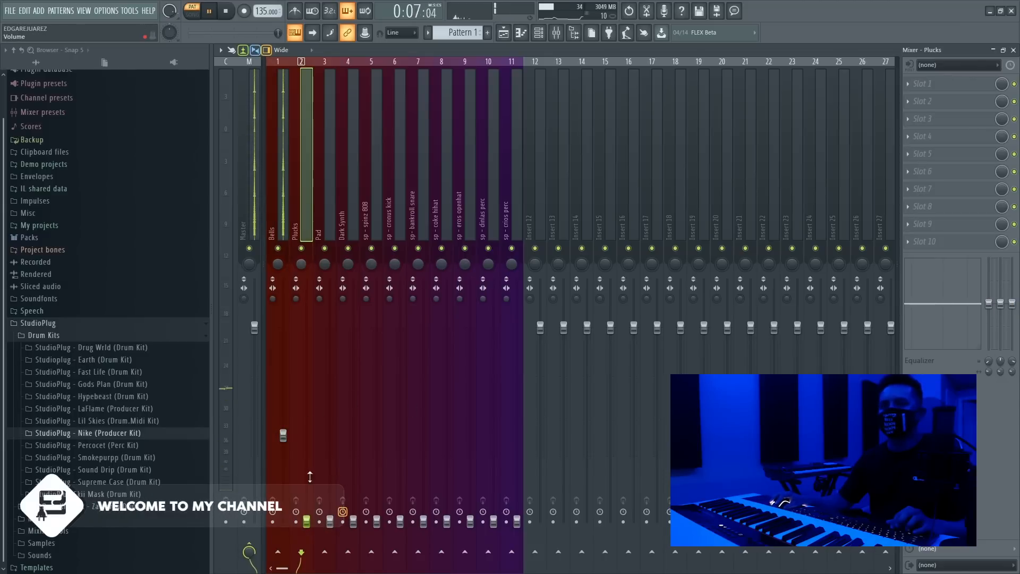
drag(307, 521, 306, 443)
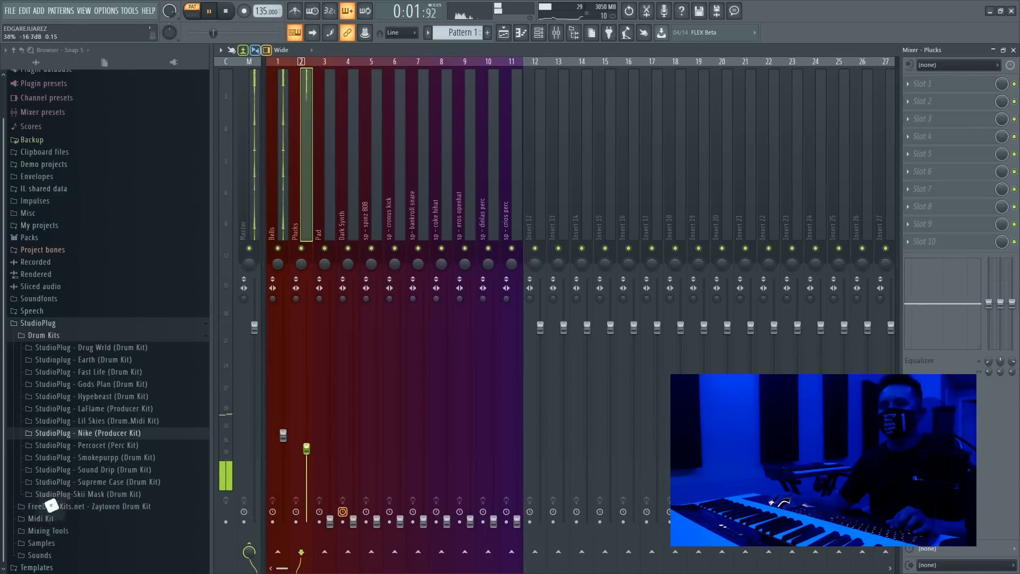
drag(307, 442, 307, 427)
drag(989, 303, 989, 350)
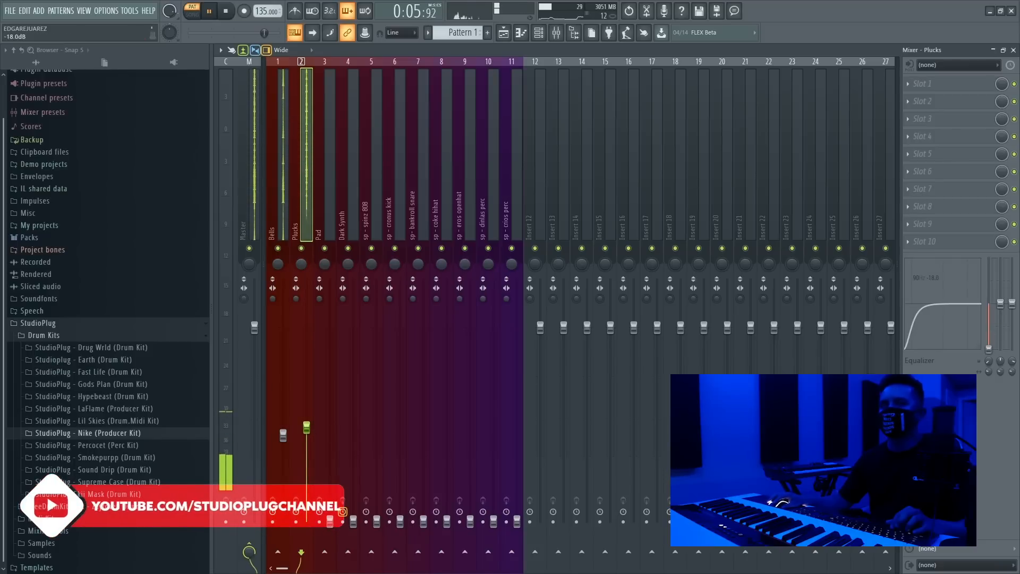
Raise the Pad fader well above the Plucks level and adjust the stereo separation of the Master and Pad tracks.
click(319, 232)
drag(330, 521, 330, 451)
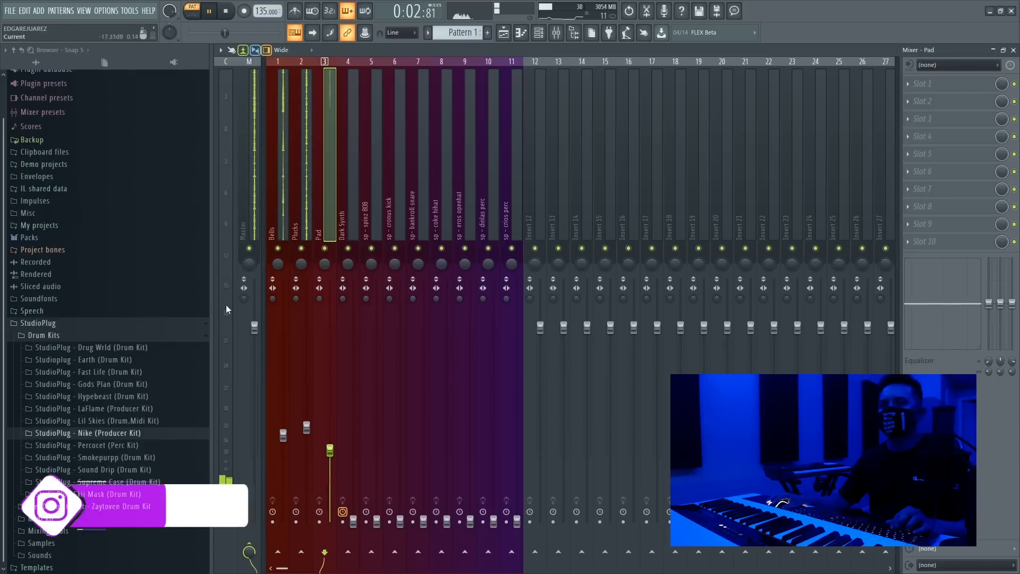
click(244, 299)
drag(330, 450, 333, 357)
drag(319, 299, 319, 300)
drag(334, 363, 335, 376)
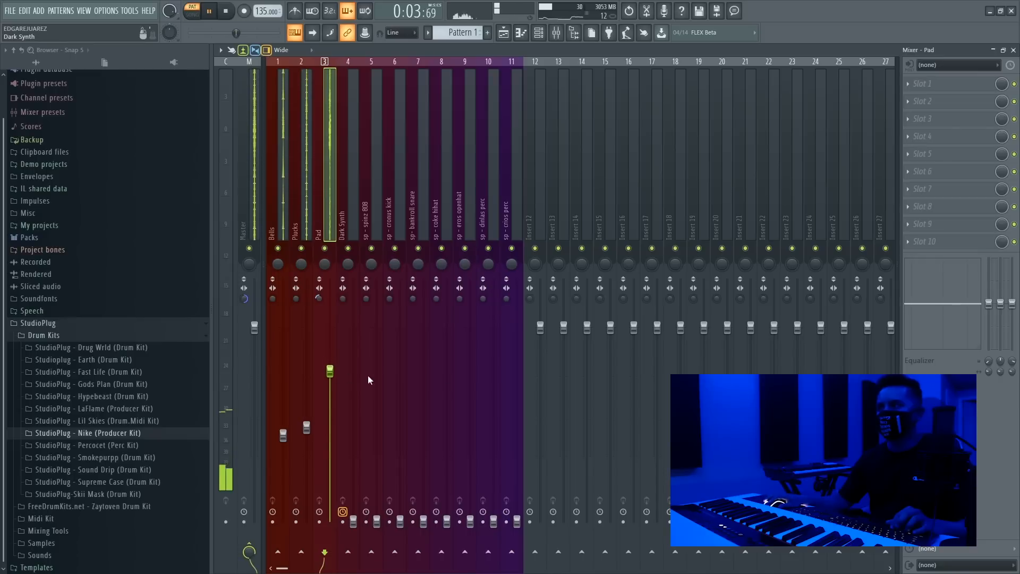
Cut the Pad's low-shelf EQ to -18 dB and check the EQ on the Plucks and Bells tracks.
drag(989, 302, 989, 348)
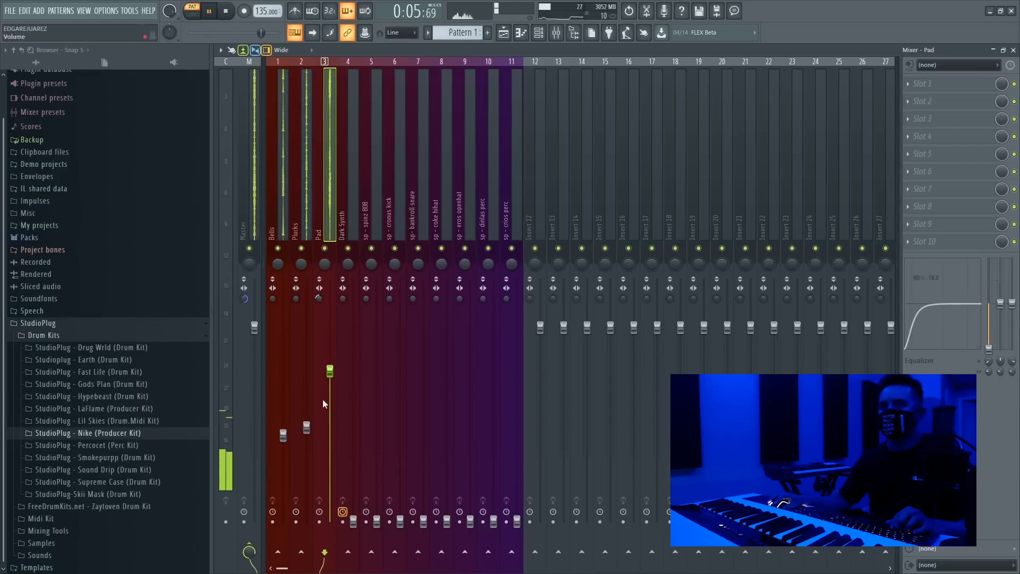
click(308, 223)
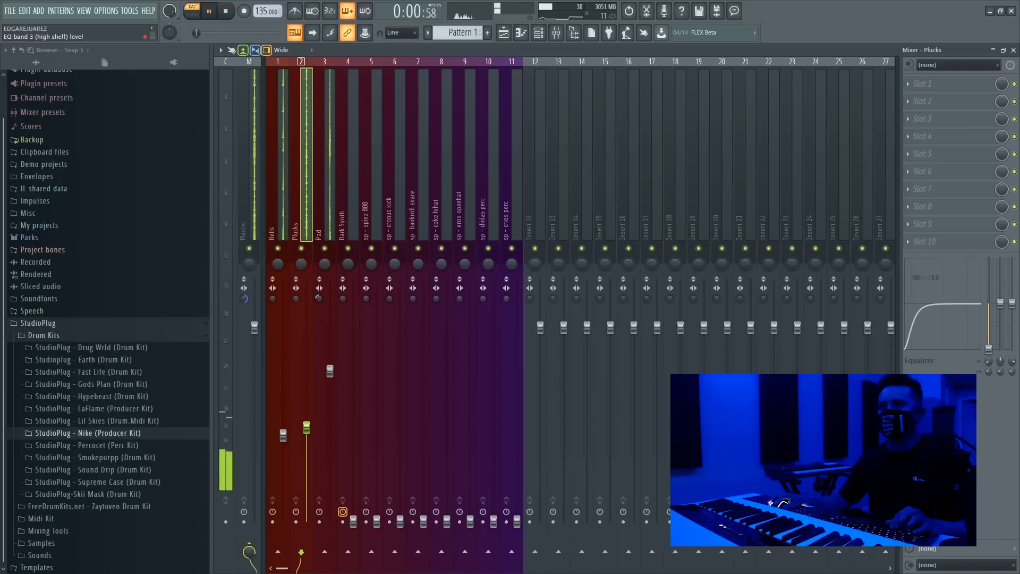
click(283, 187)
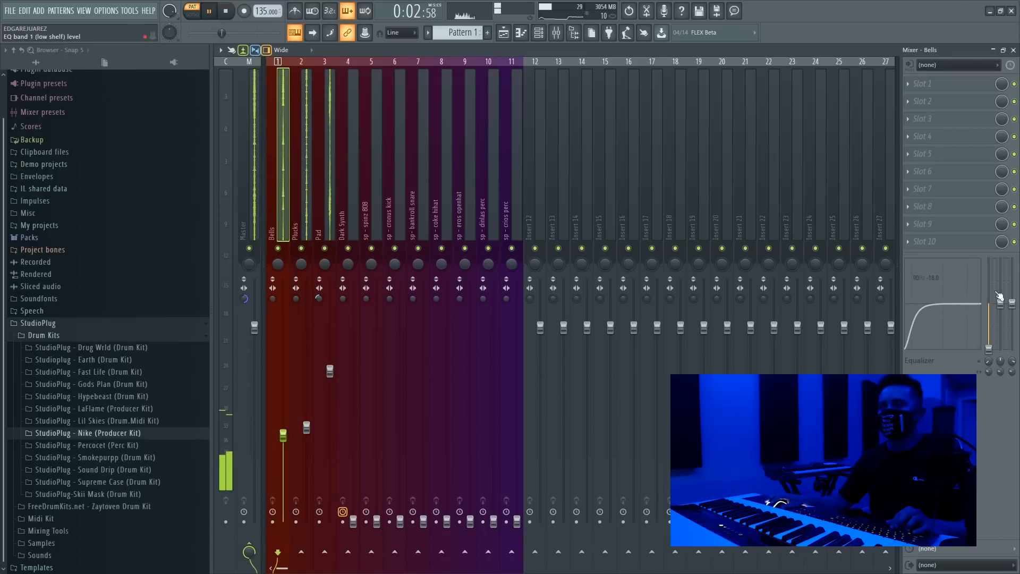
Raise the Dark Synth fader to about -8 dB and moderately reduce its low-shelf EQ.
click(346, 212)
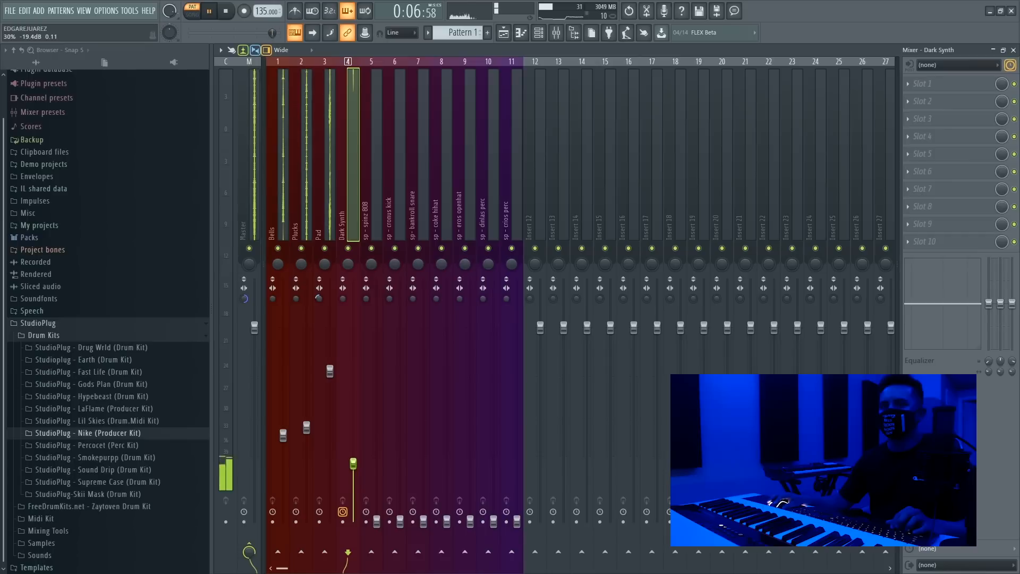
drag(353, 419, 353, 392)
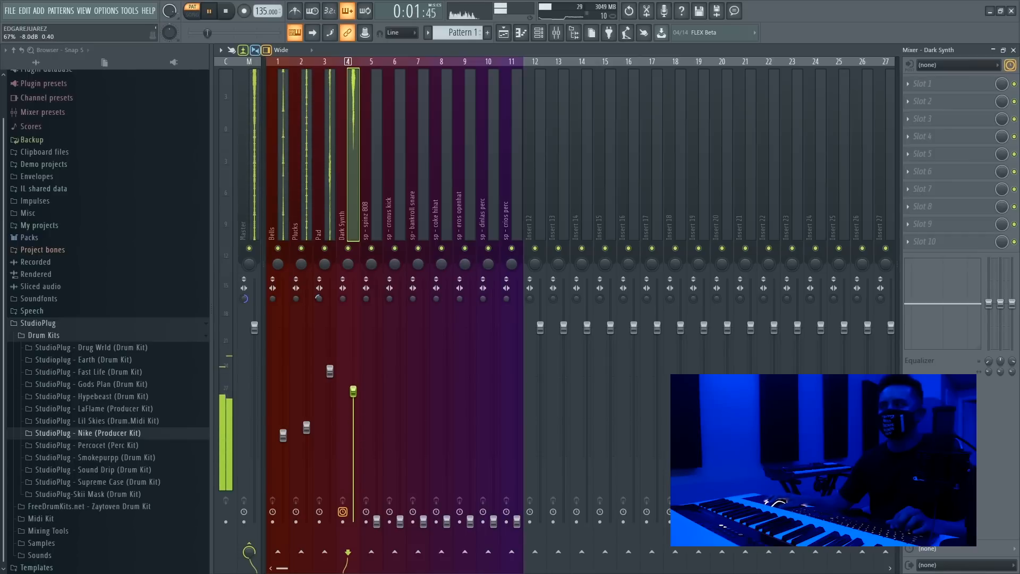
drag(989, 303, 989, 322)
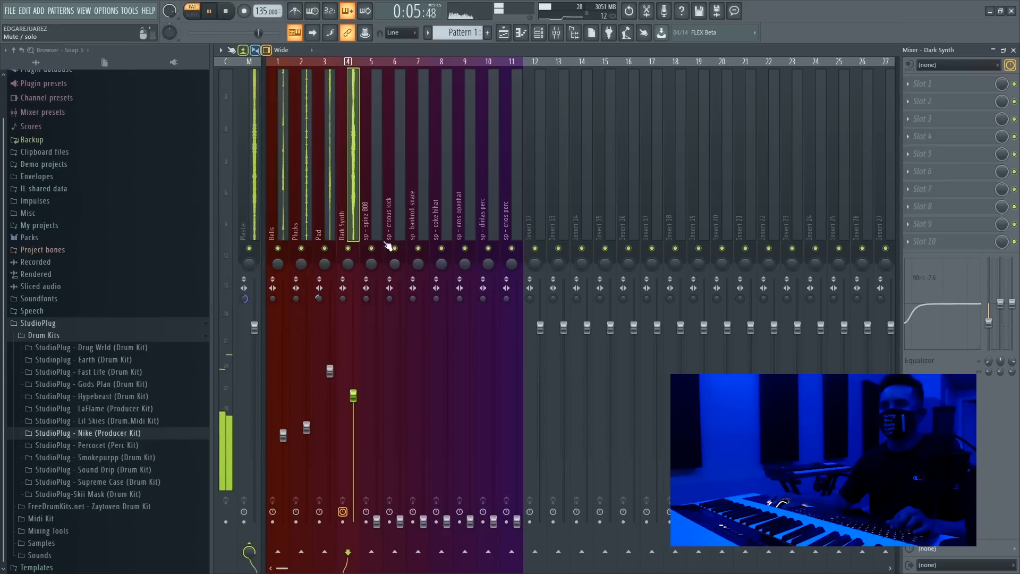
Mute the Dark Synth track and raise the sp - spinz 808 fader to about -15.6 dB.
click(370, 314)
drag(377, 522, 377, 440)
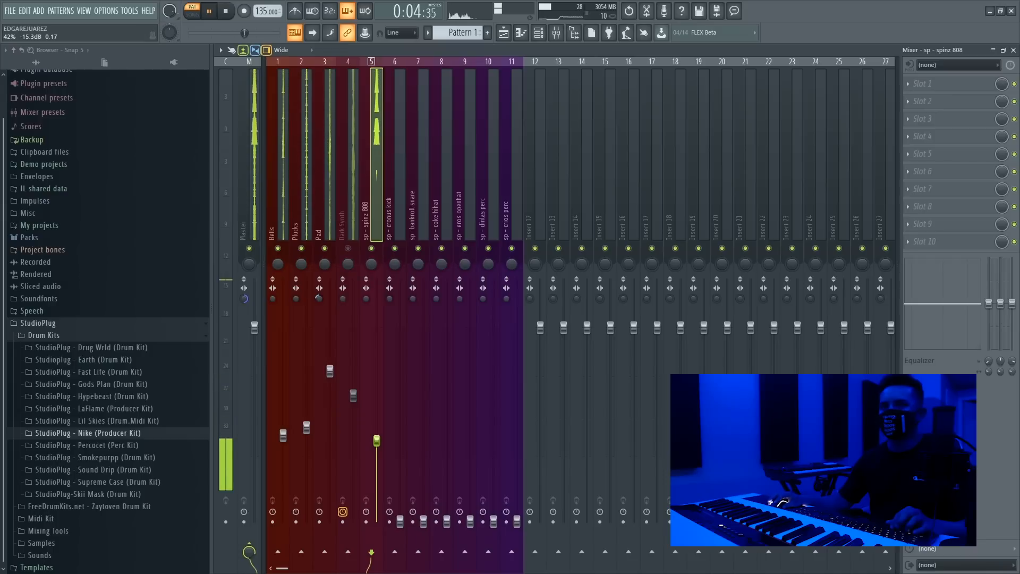
drag(378, 448, 379, 452)
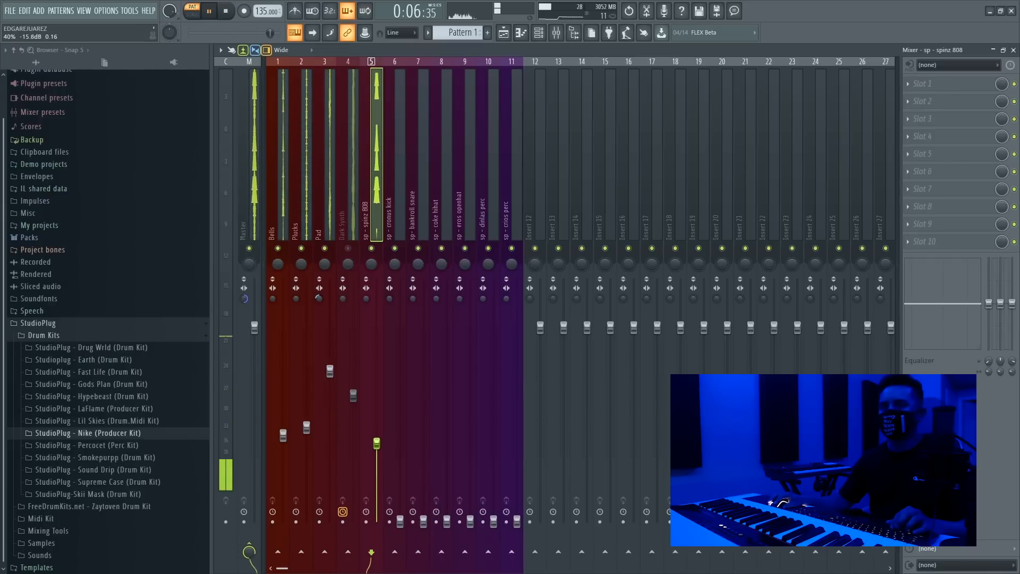
Adjust the stereo separation of the 808 and kick tracks and raise the sp - cronus kick fader to about -11 dB.
click(402, 225)
drag(366, 298, 390, 289)
drag(401, 520, 401, 413)
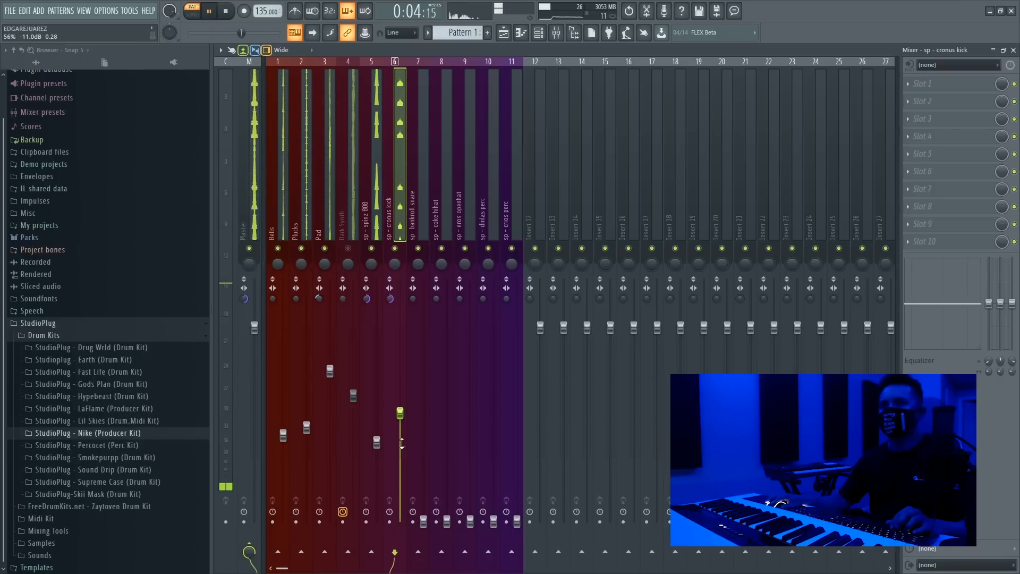
Raise the sp - bankroll snare fader slightly above the kick's level and the sp - coke hihat fader to about -11.8 dB.
click(415, 202)
drag(424, 520, 423, 406)
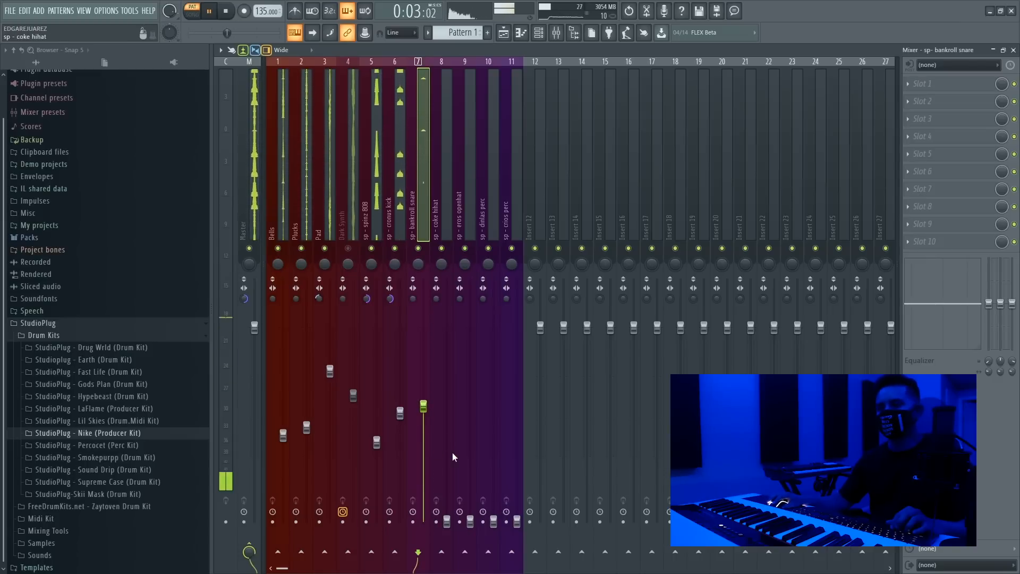
drag(447, 522, 447, 470)
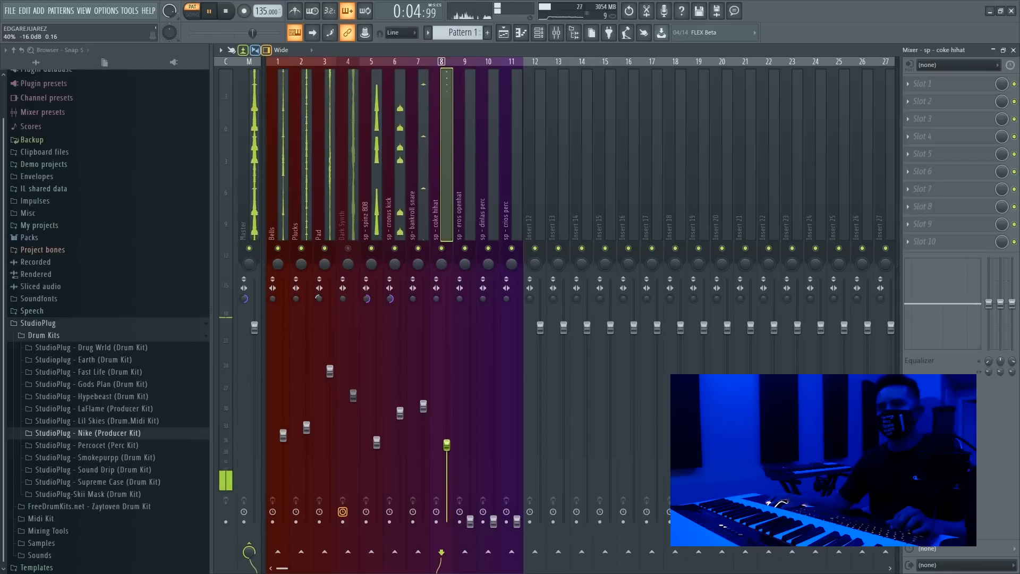
drag(447, 432, 447, 420)
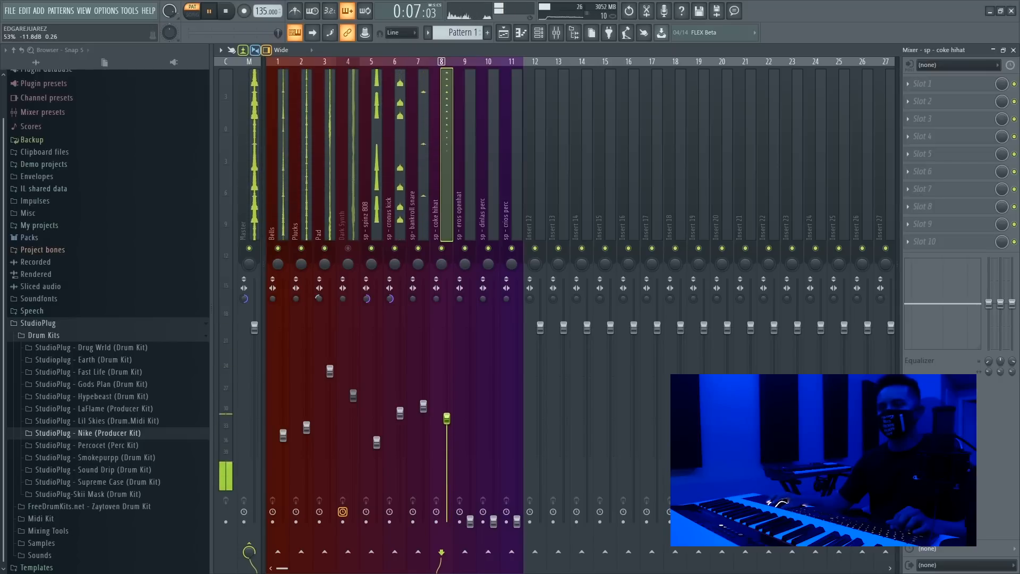
Raise the sp - eros openhat fader level with the snare's and the sp - dinlas perc fader slightly above it.
drag(471, 522, 470, 493)
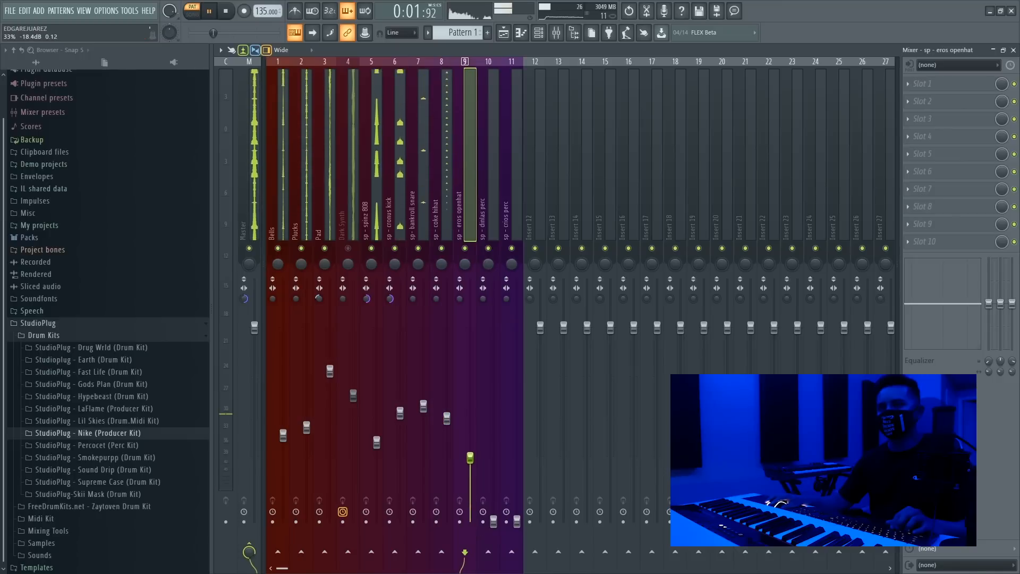
drag(471, 420, 470, 419)
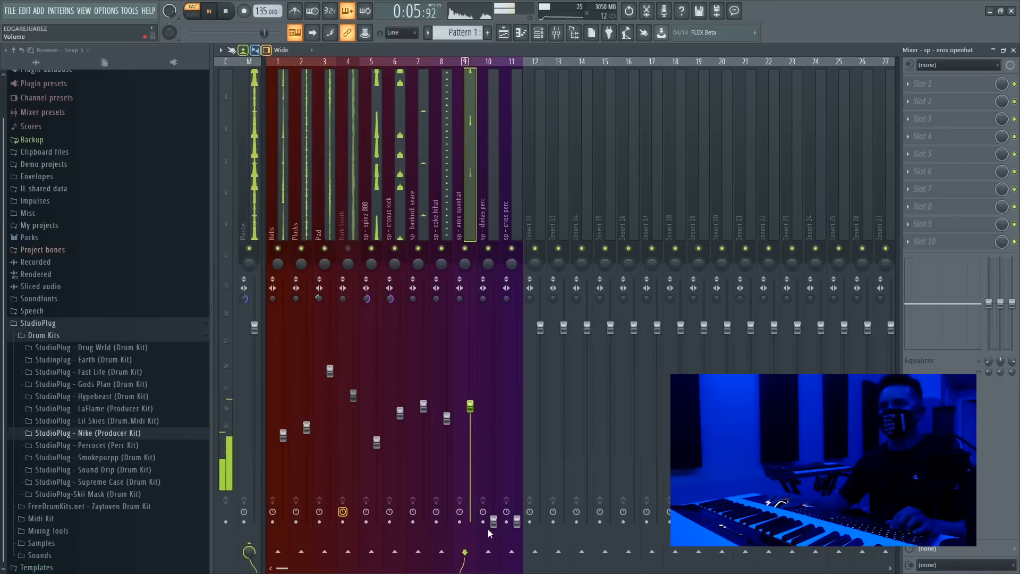
drag(494, 522, 493, 486)
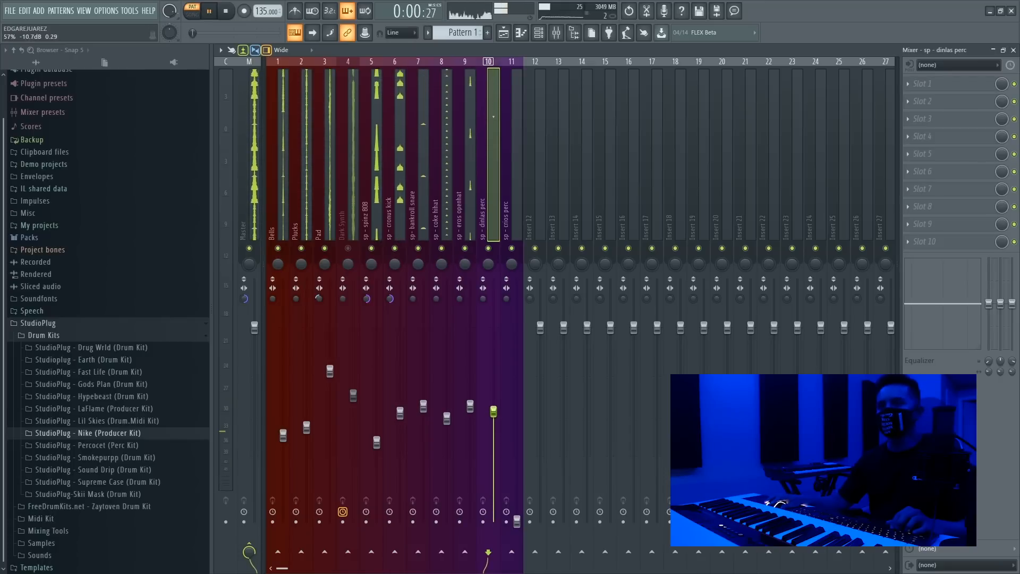
drag(494, 408, 493, 404)
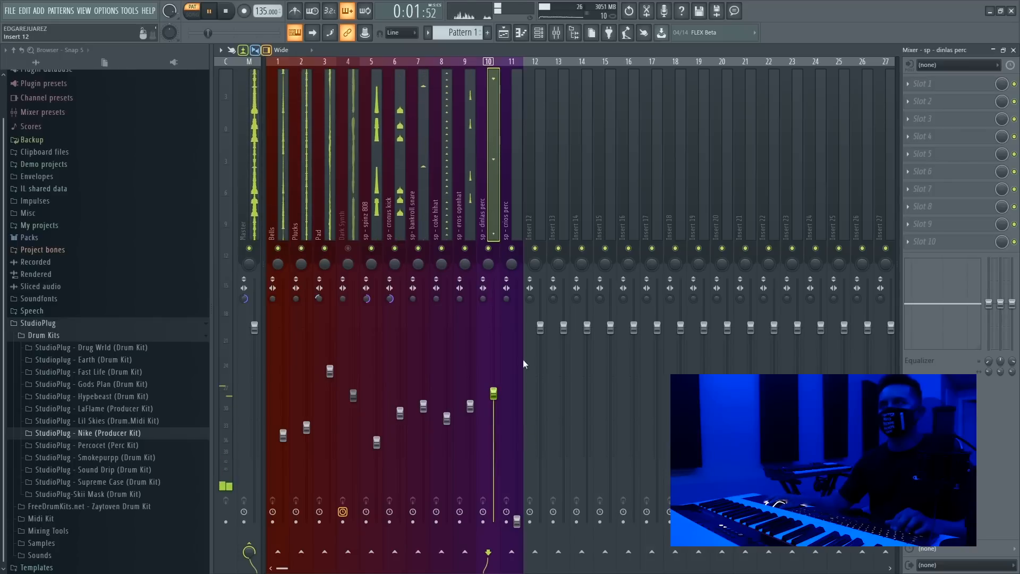
Shorten the reversed sp - dinlas perc sample in its channel settings and raise its mixer fader further.
click(542, 33)
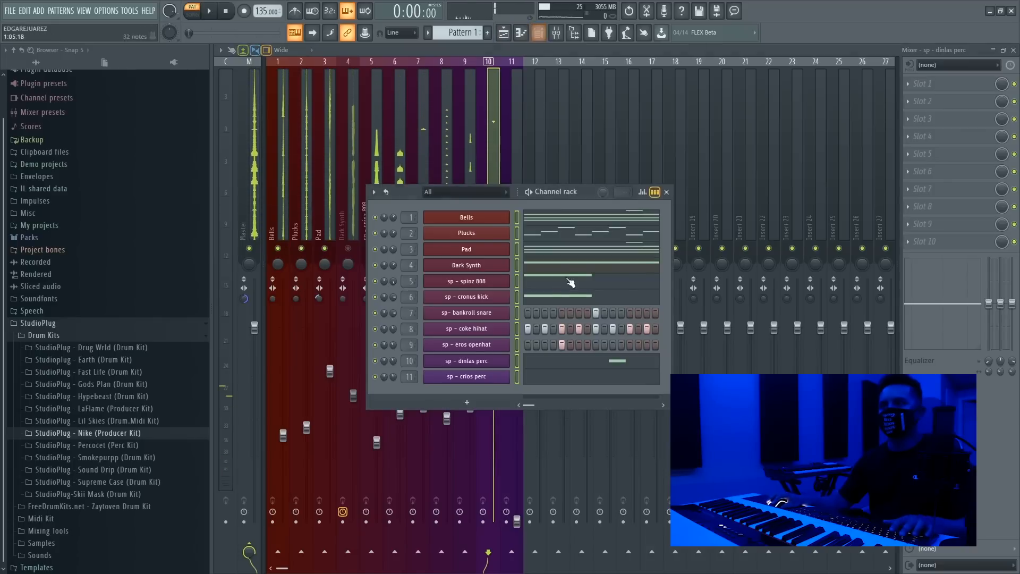
click(482, 364)
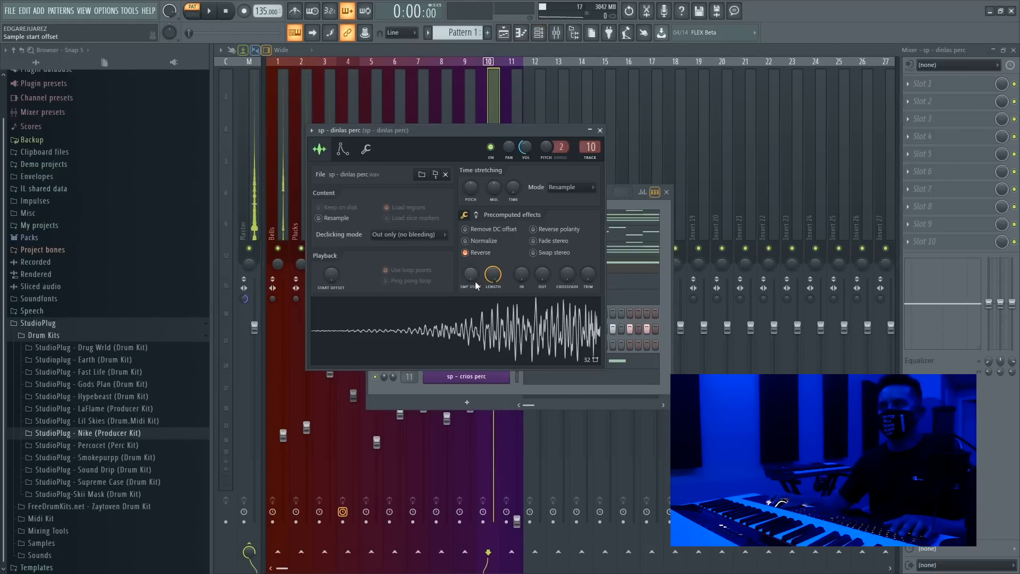
drag(471, 274, 491, 281)
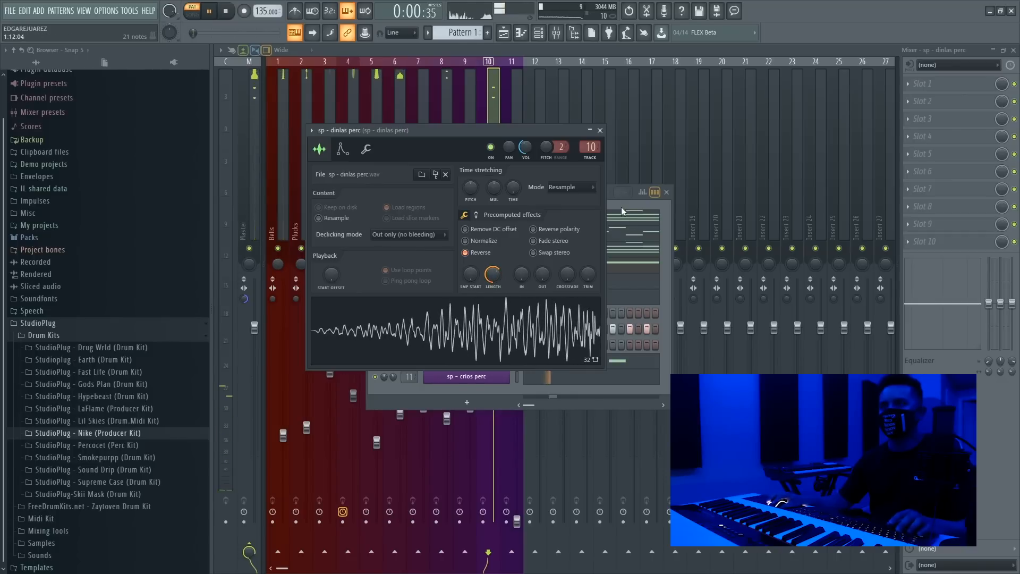
click(621, 207)
click(489, 132)
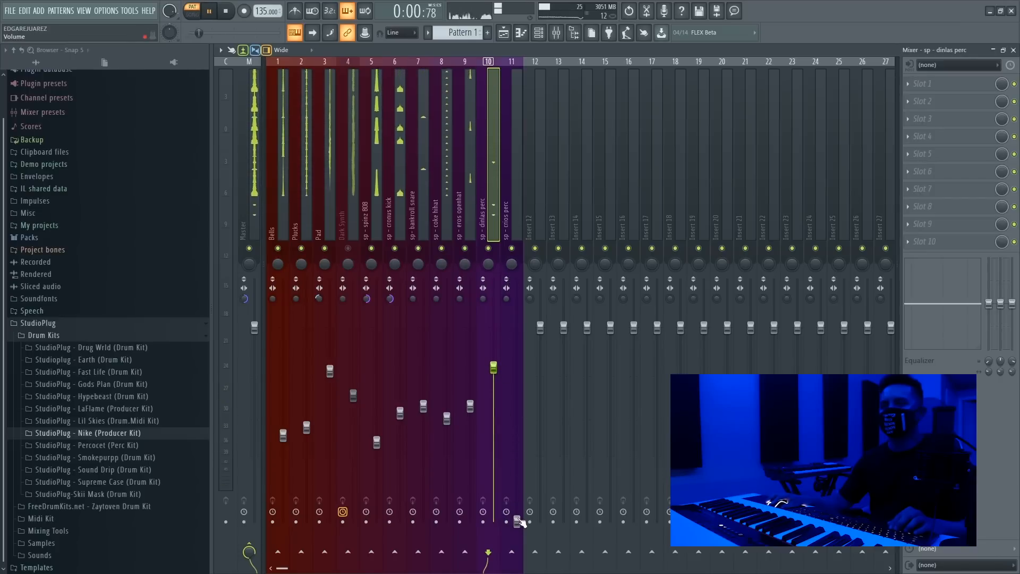
Raise the sp - crios perc fader to slightly below the hi-hat's level and reset the Master track's stereo separation.
drag(518, 522, 517, 452)
drag(517, 388, 517, 404)
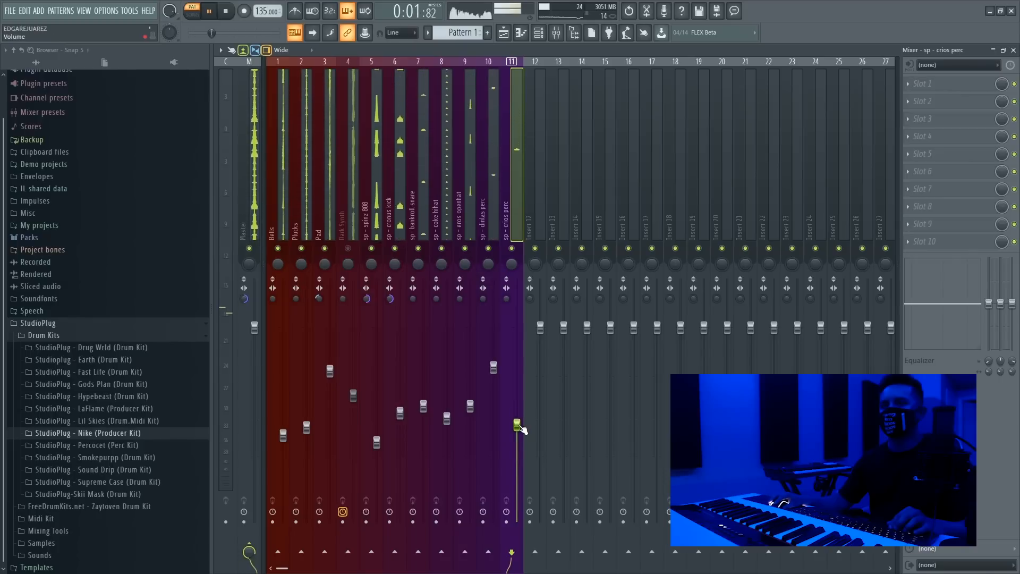
right_click(248, 304)
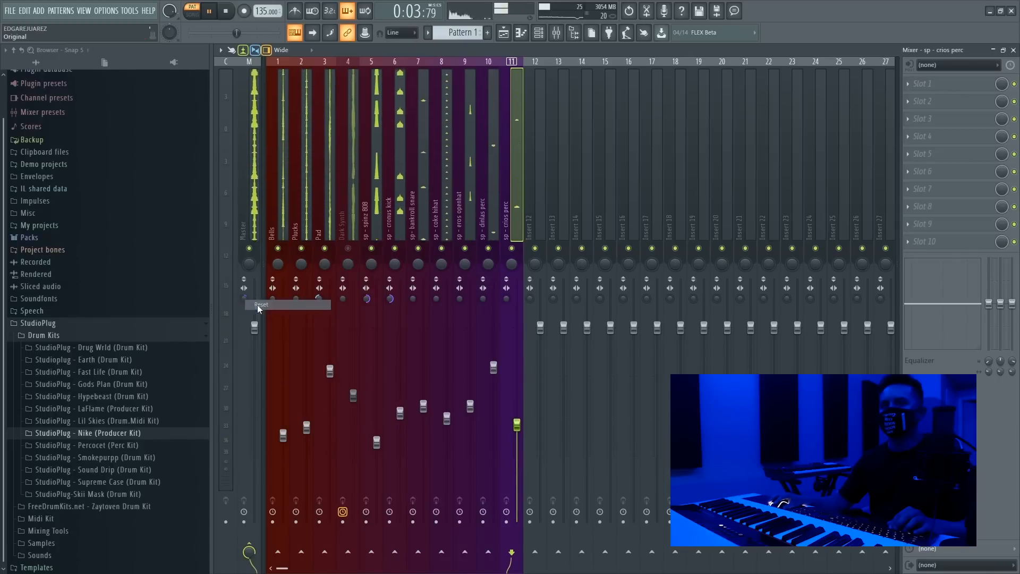
Insert Maximus in slot 10 of the Master track and load its Master aid 1 preset.
click(246, 223)
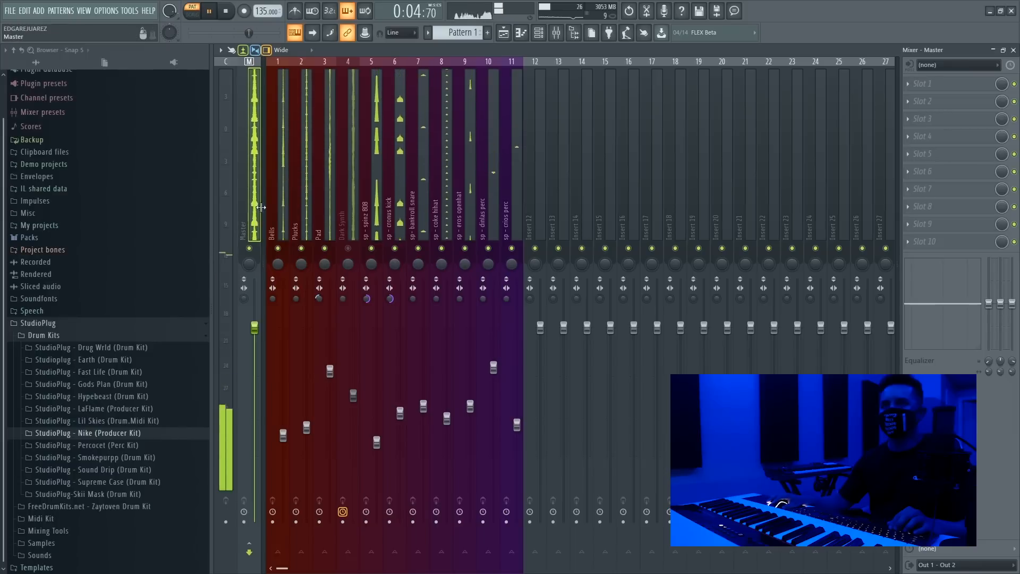
click(277, 209)
click(252, 212)
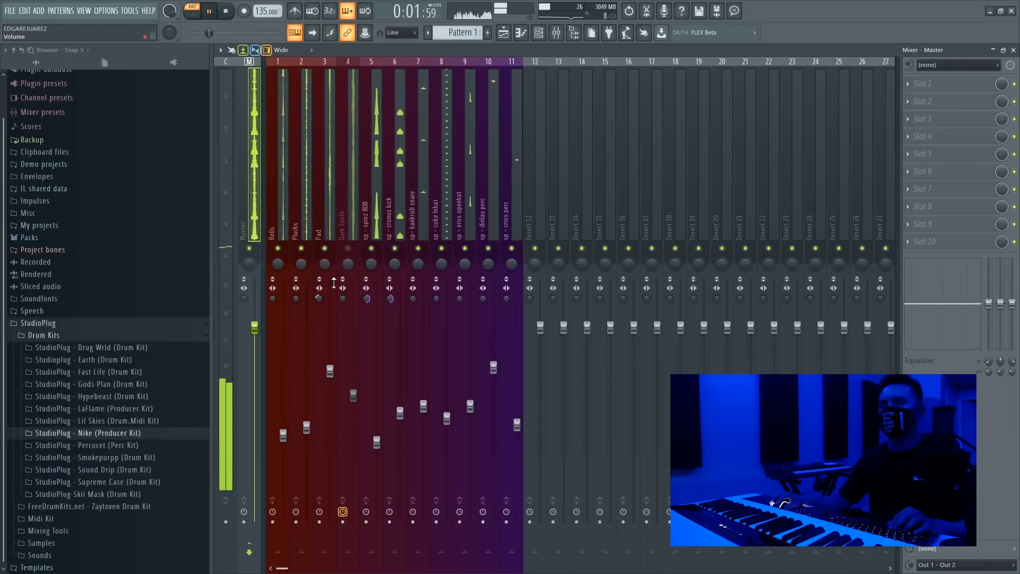
key(space)
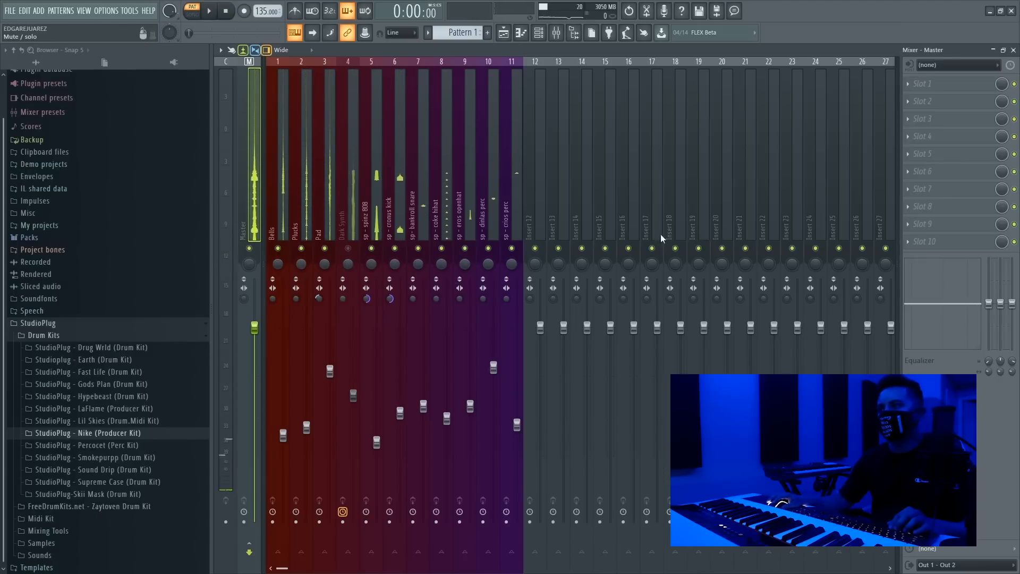
click(930, 242)
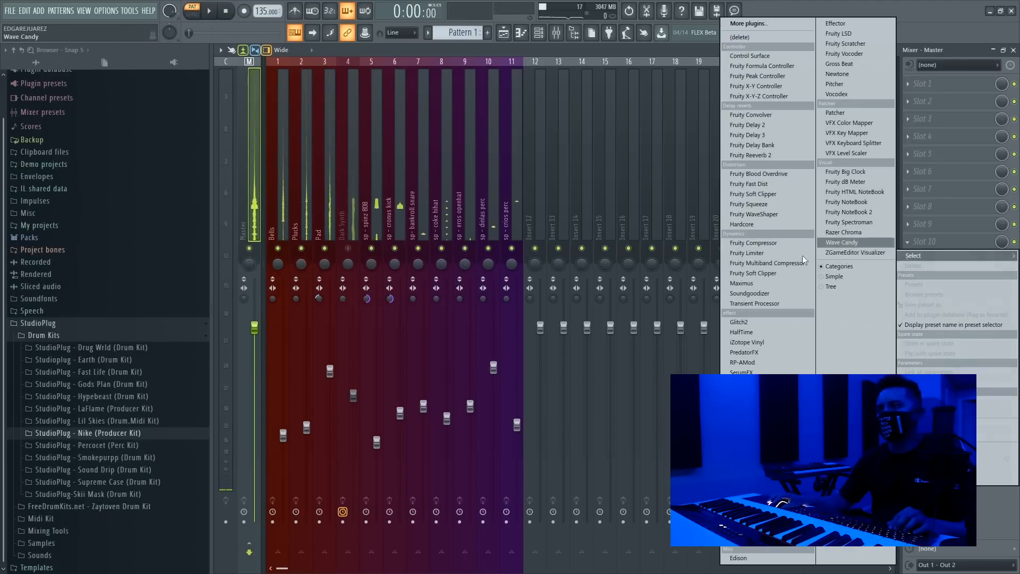
click(755, 283)
click(712, 112)
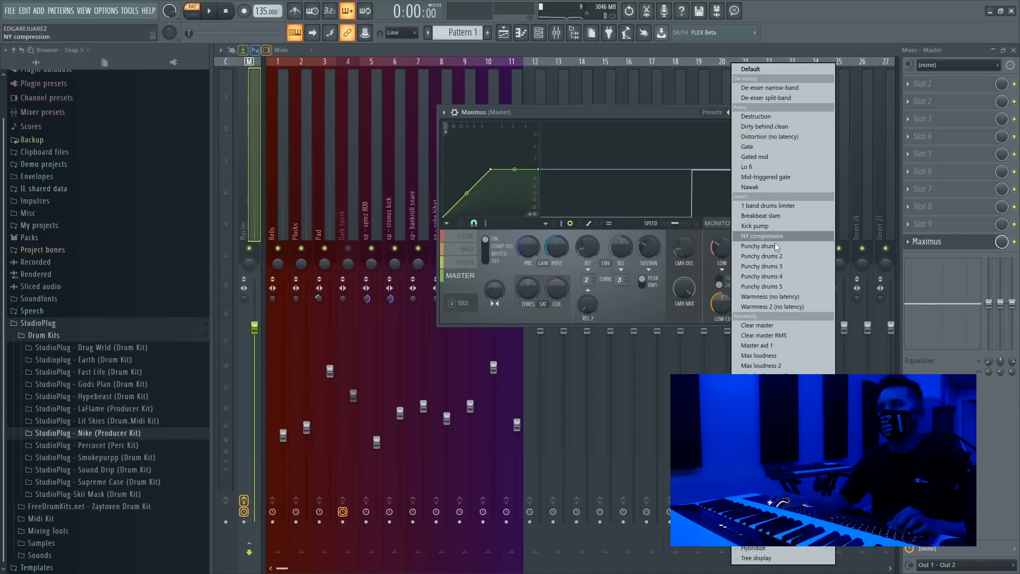
click(758, 346)
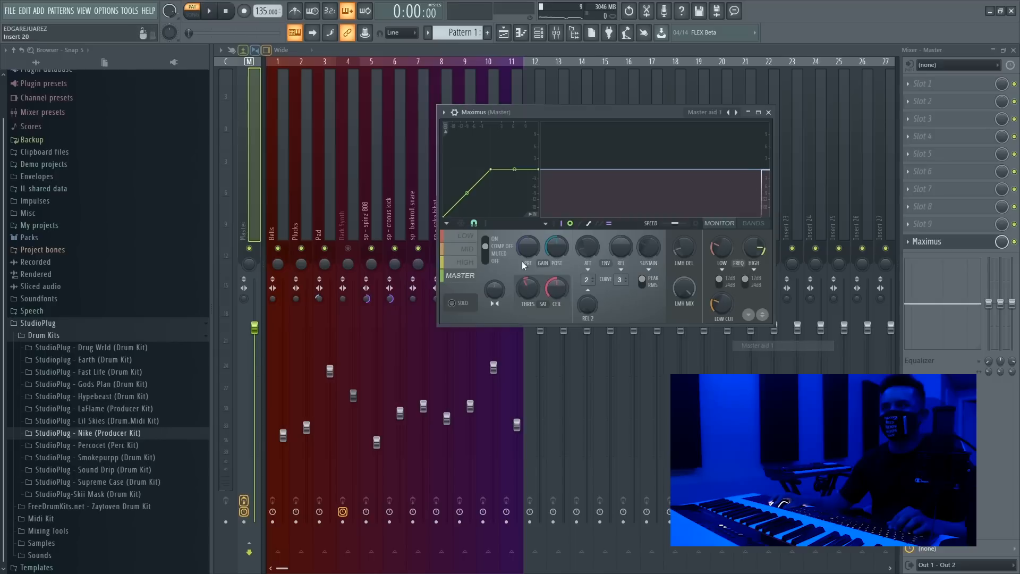
Reset the pre gain of Maximus and raise its post gain to 4.8 dB during playback.
key(space)
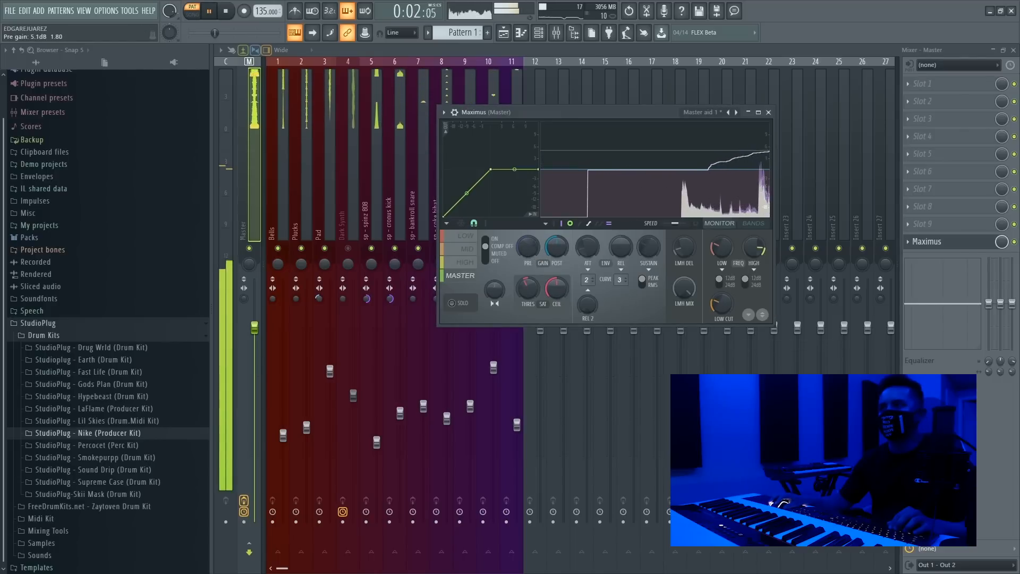
right_click(532, 254)
click(547, 261)
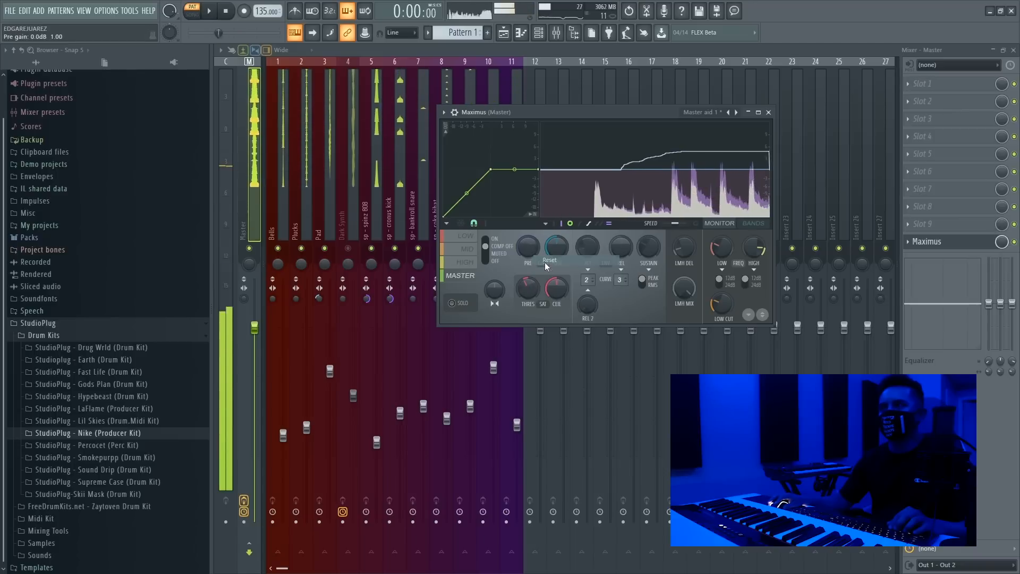
drag(557, 248, 557, 228)
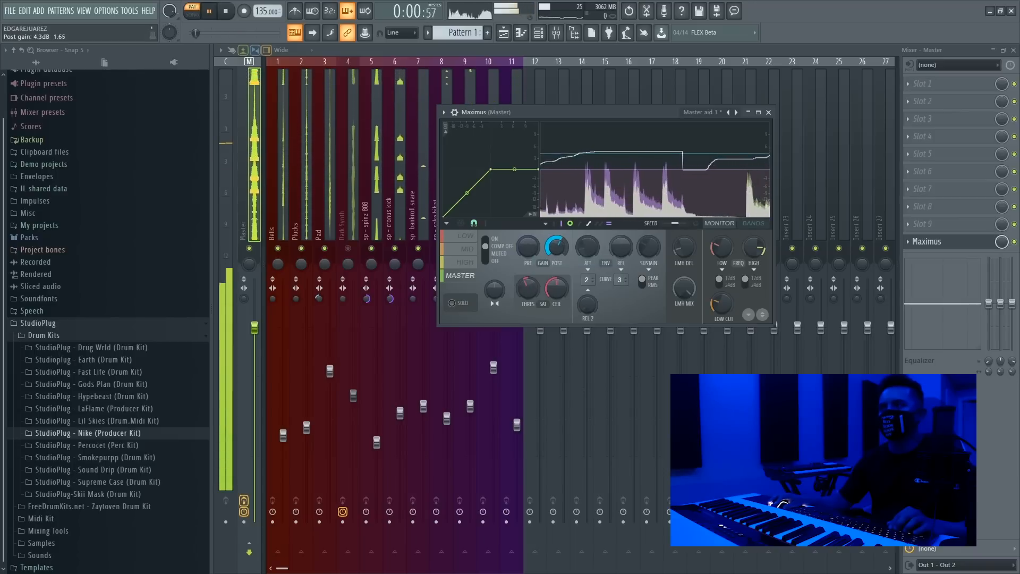
drag(552, 257, 552, 255)
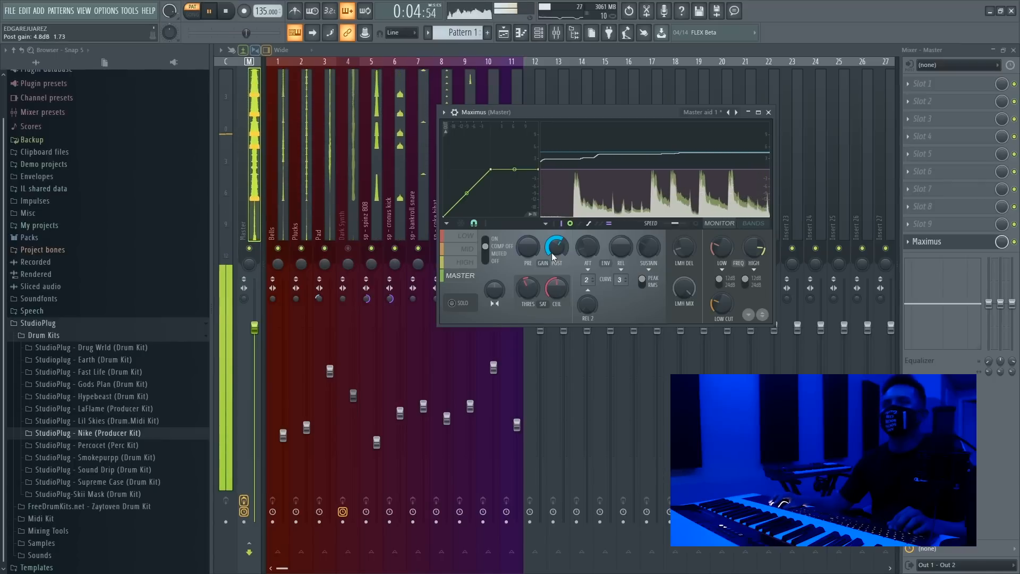
click(402, 216)
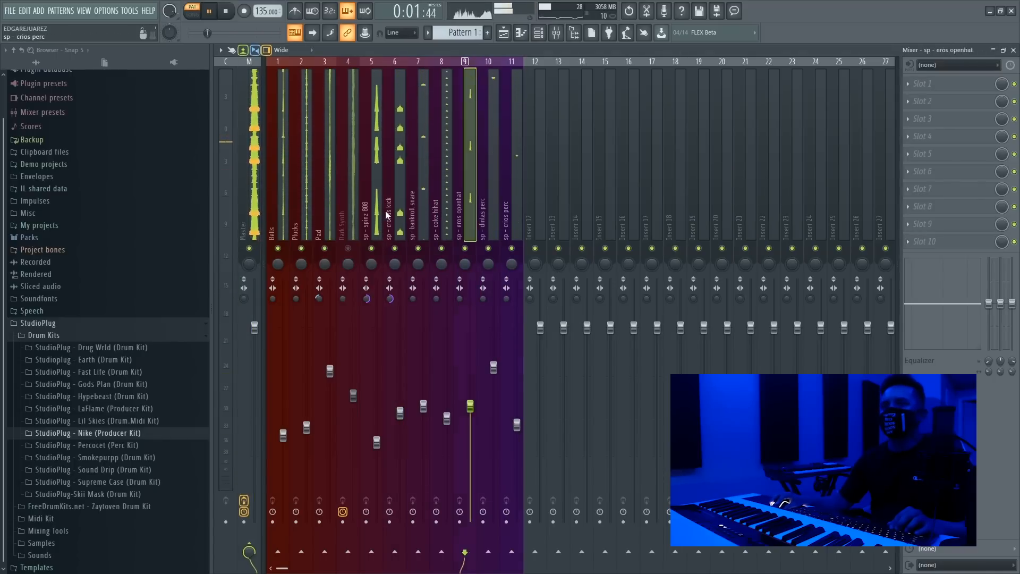
click(284, 226)
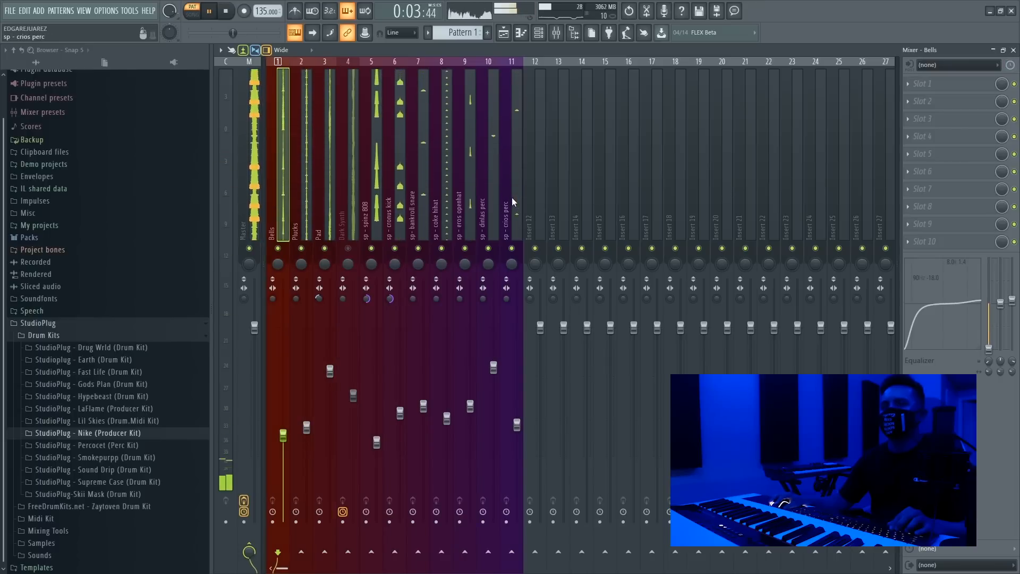
key(space)
Copy the volume value of the sp - spinz 808 mixer fader.
click(375, 232)
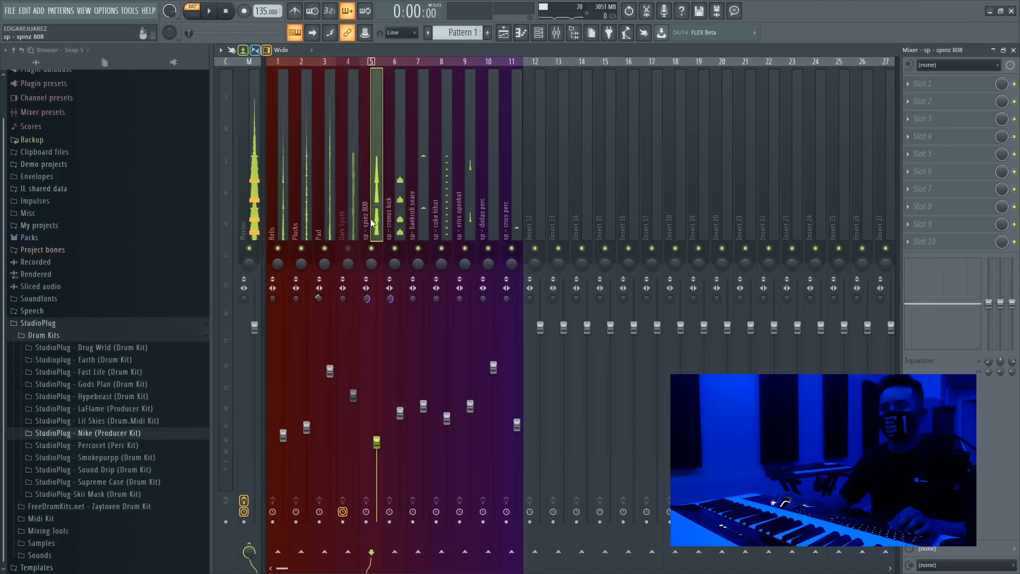
right_click(377, 444)
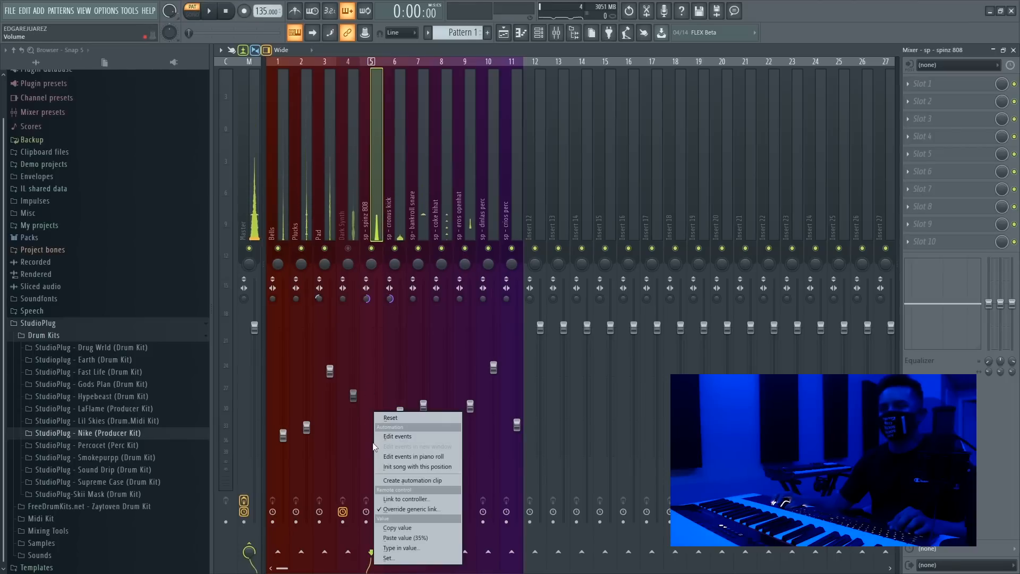
click(390, 536)
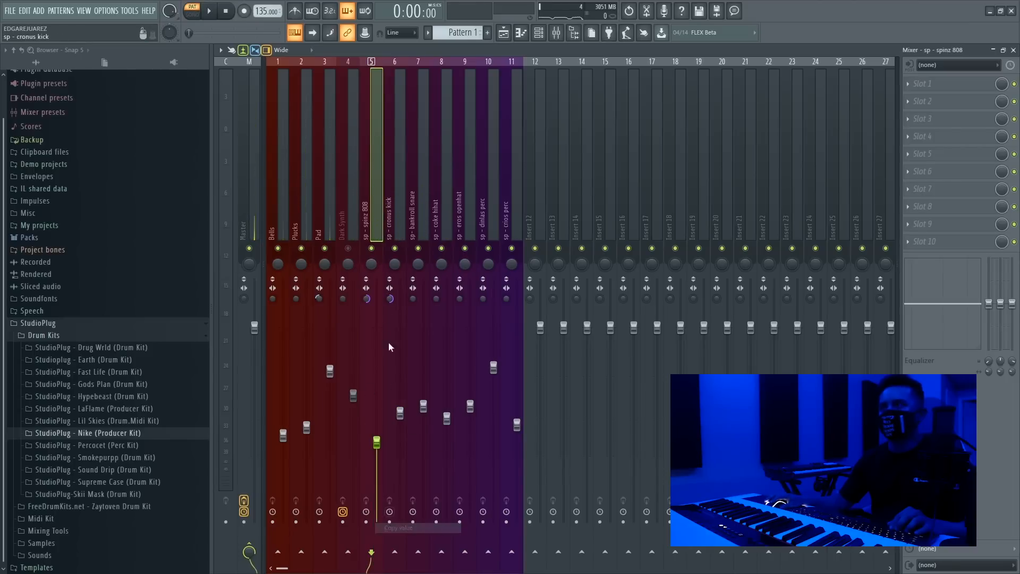
Add Fruity peak controller to the sp - cronus kick track, using the copied value as its peak Base and adjusting peak volume, tension and decay.
click(391, 215)
click(921, 86)
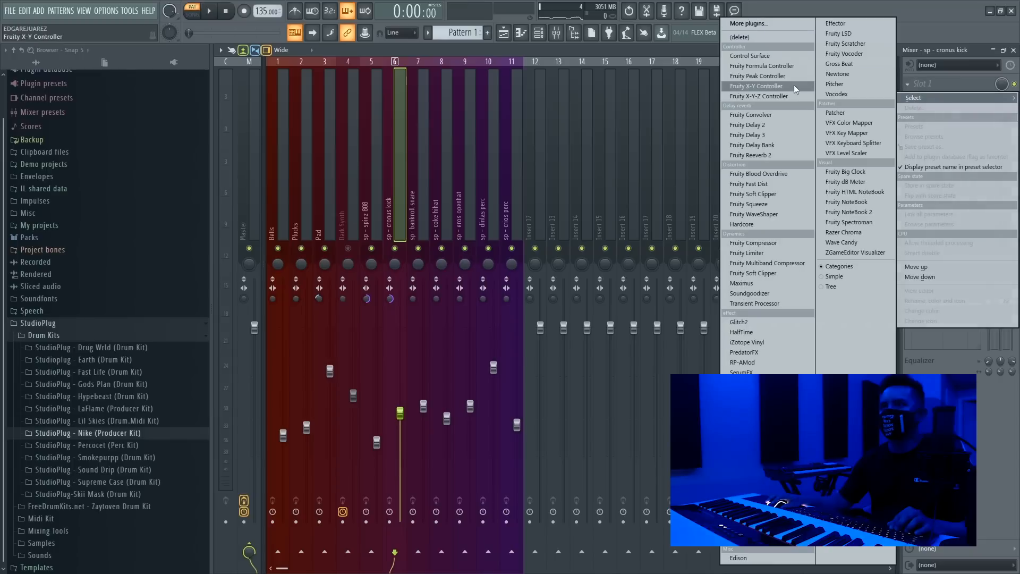
click(785, 77)
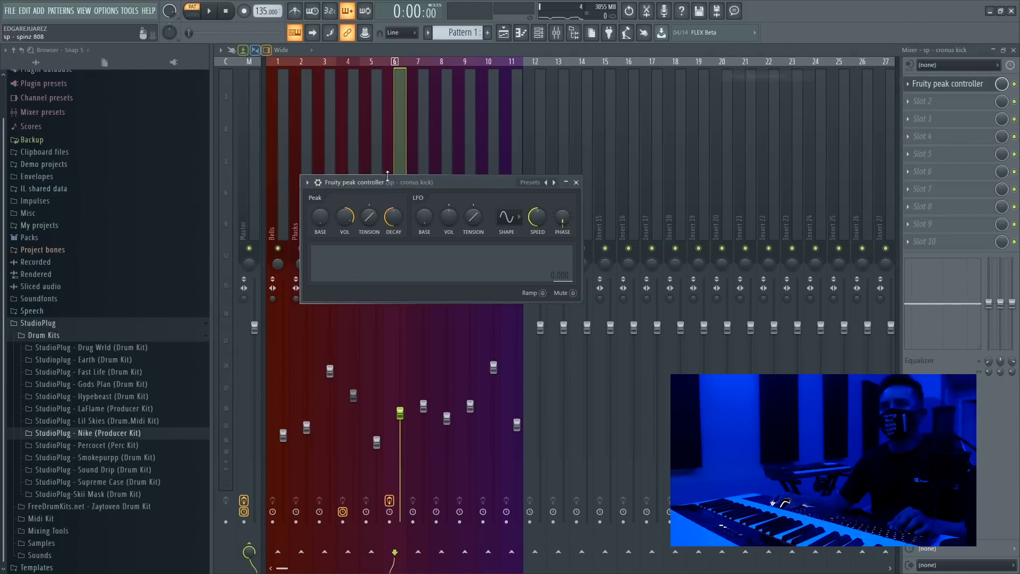
right_click(321, 225)
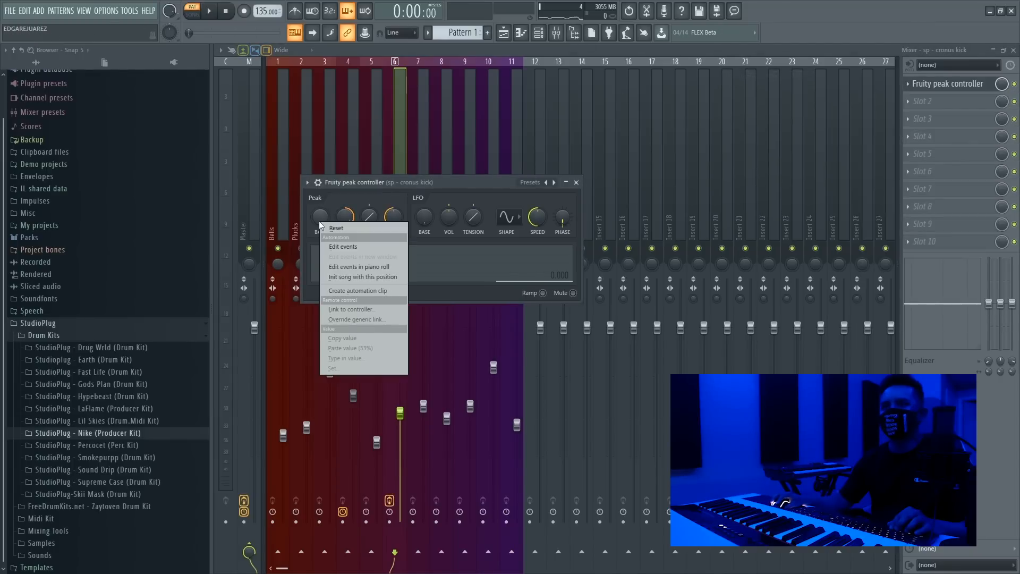
click(343, 349)
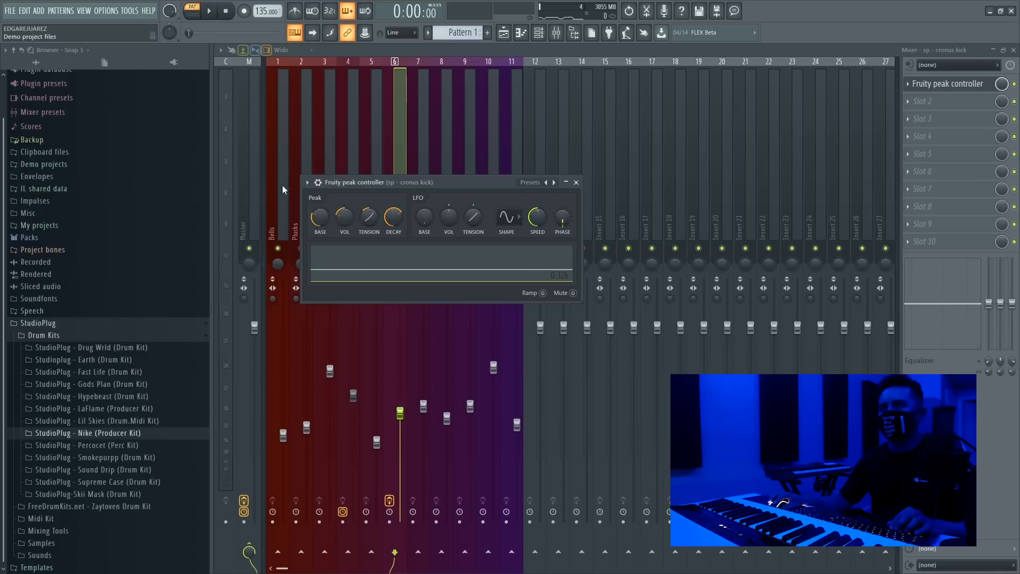
Link the sp - spinz 808 mixer fader's volume to the internal controller Peak ctrl - Peak.
click(577, 183)
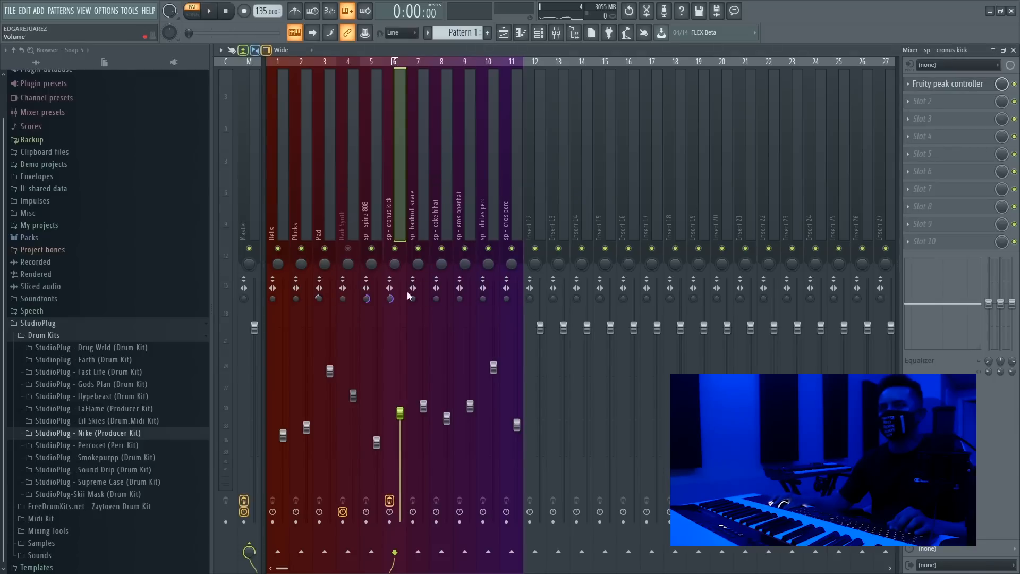
click(371, 277)
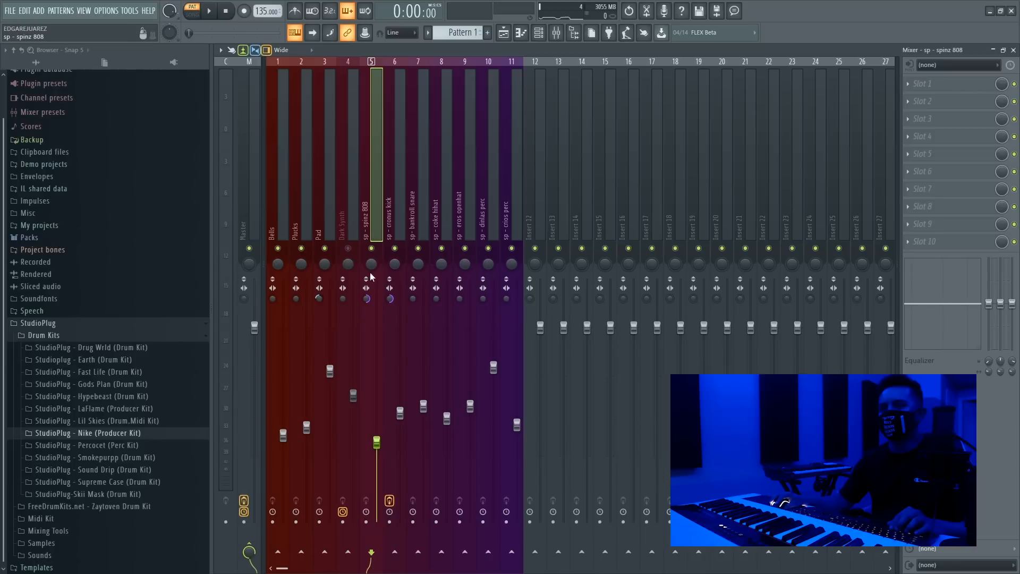
right_click(377, 442)
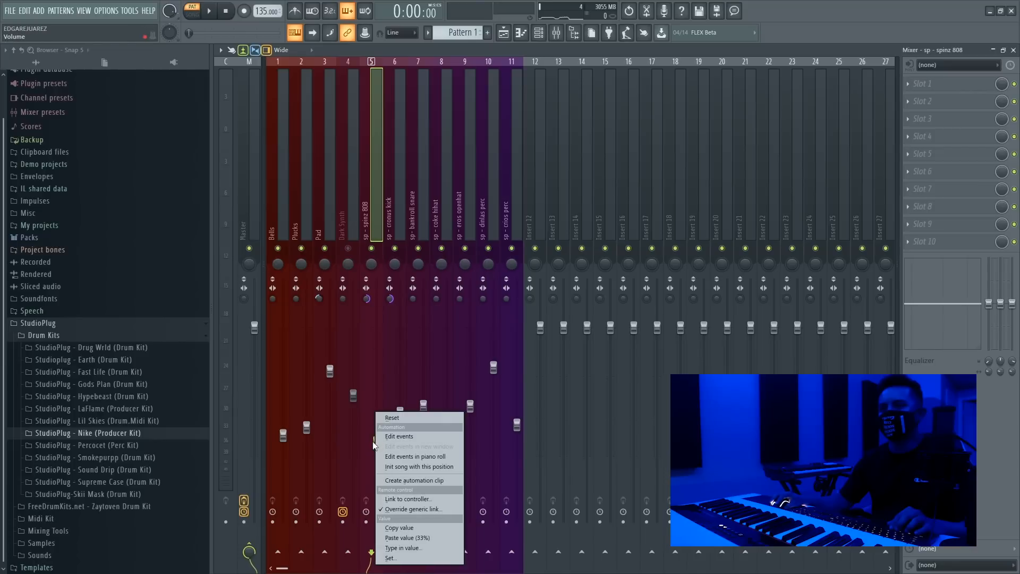
click(382, 498)
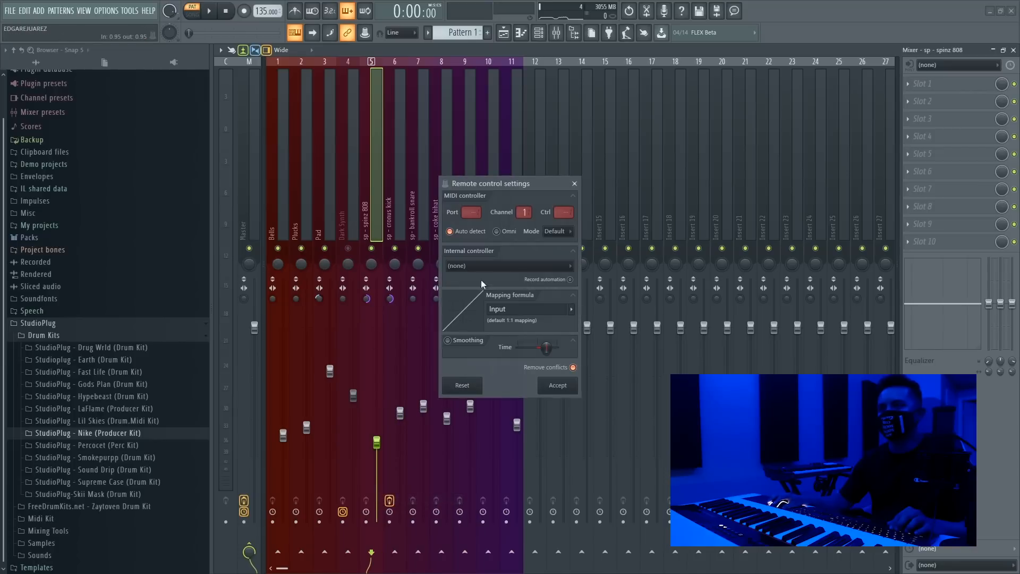
click(484, 263)
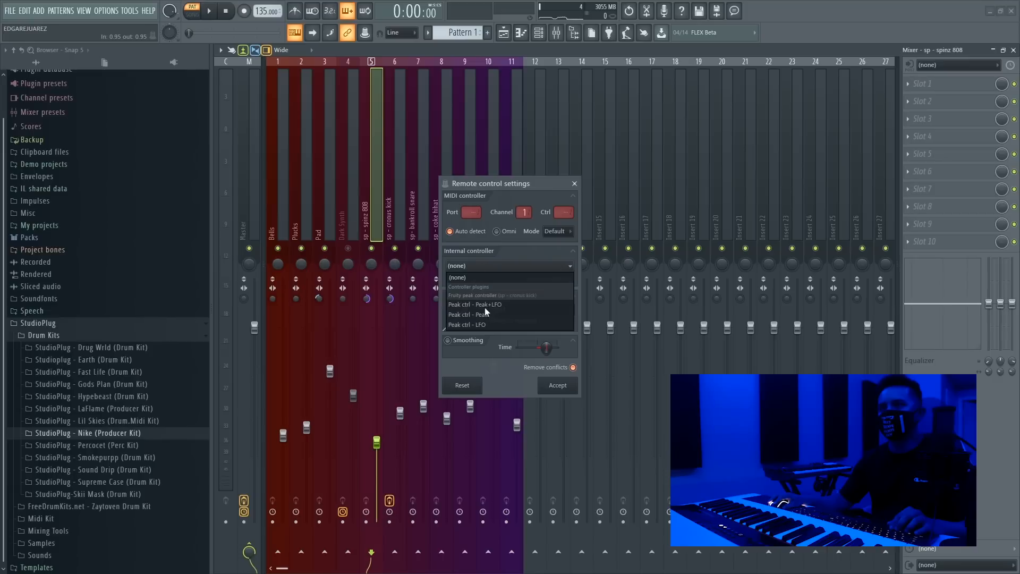
click(486, 315)
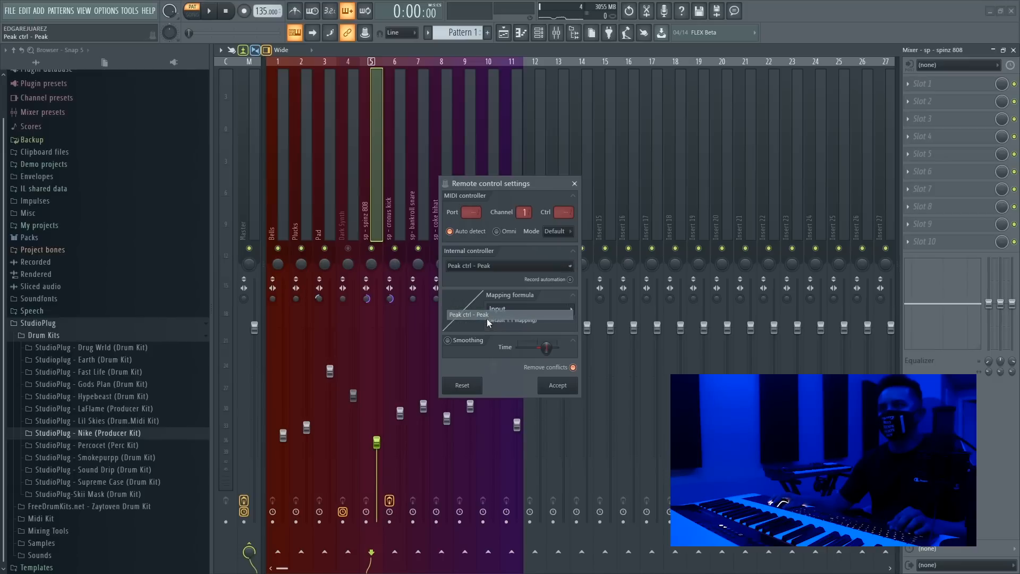
click(551, 383)
Play the pattern, view the Pad notes, and raise the Pad track's mixer volume.
key(space)
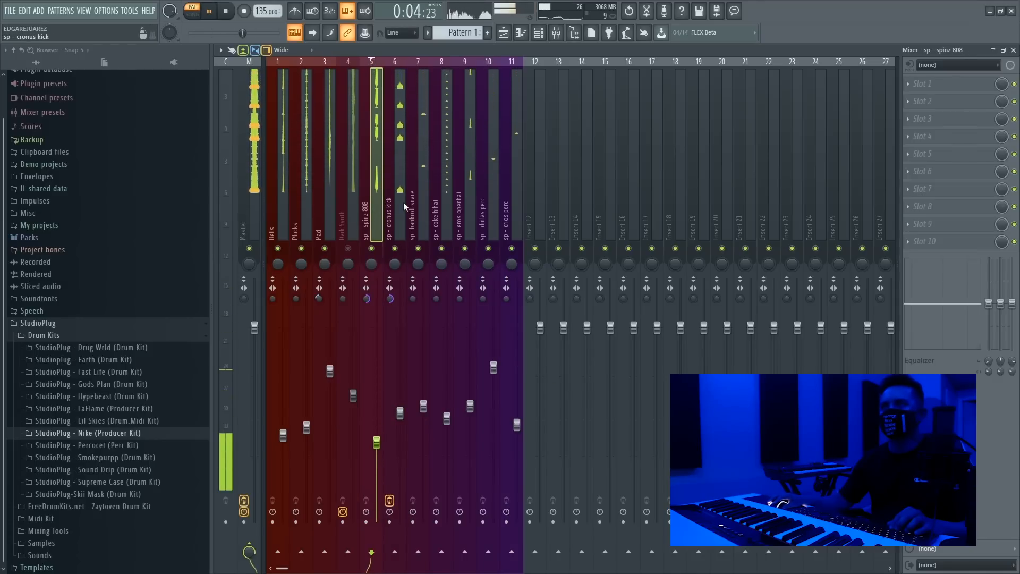
click(503, 32)
click(539, 35)
mouse_move(419, 185)
mouse_down()
mouse_move(448, 173)
mouse_move(433, 199)
mouse_up()
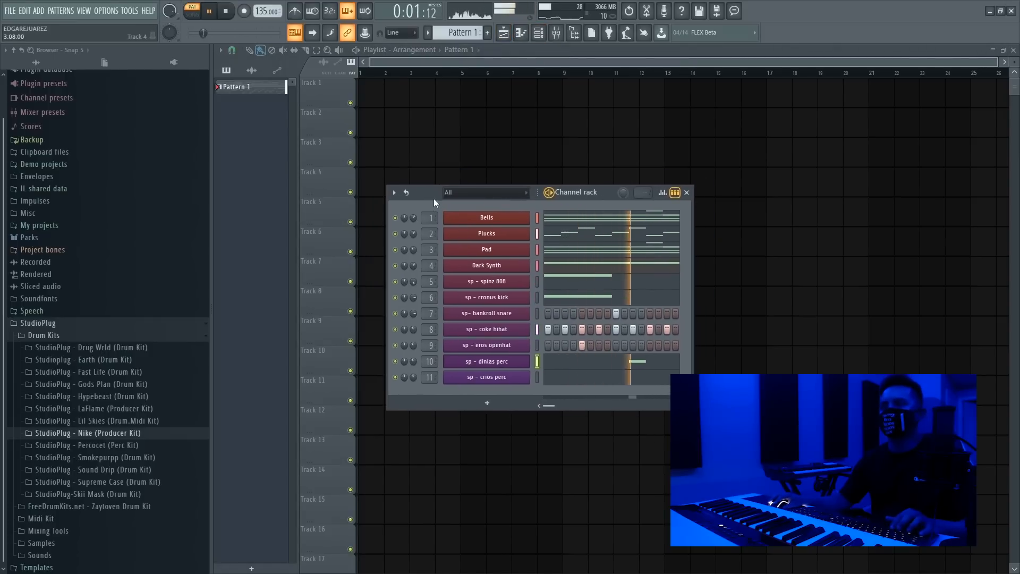
click(565, 250)
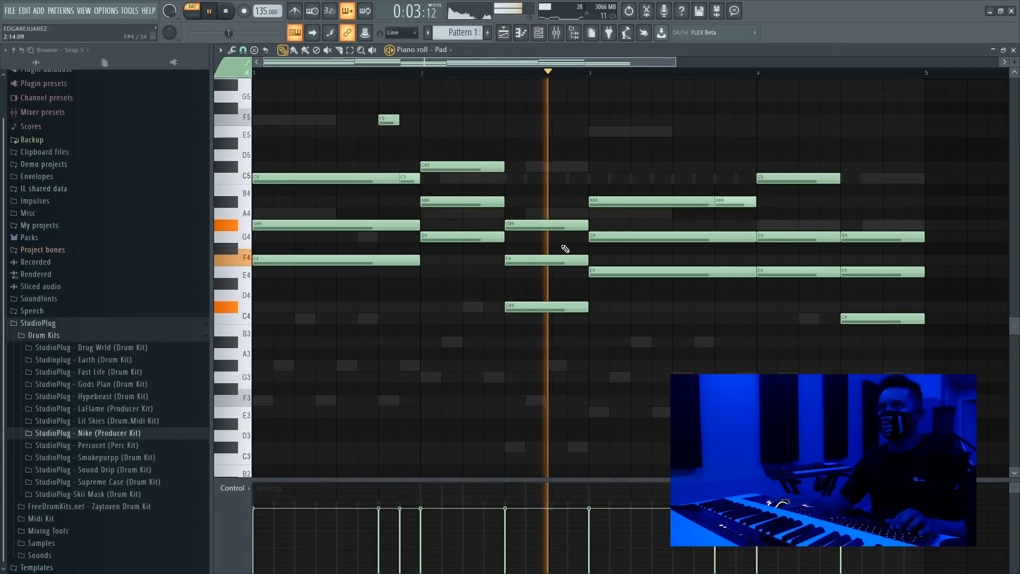
key(ctrl+Down)
click(556, 34)
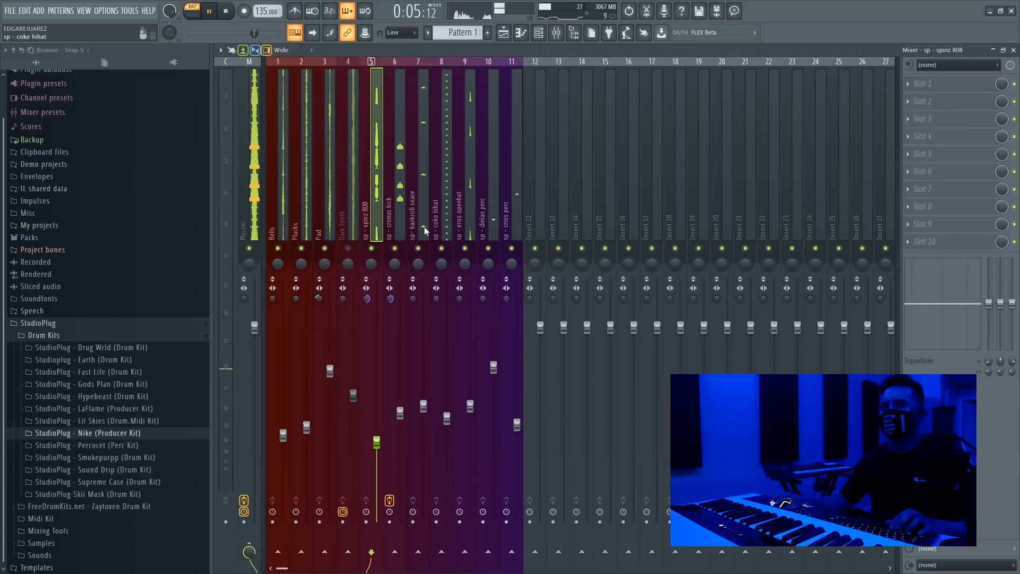
click(330, 371)
drag(331, 371, 330, 346)
click(357, 218)
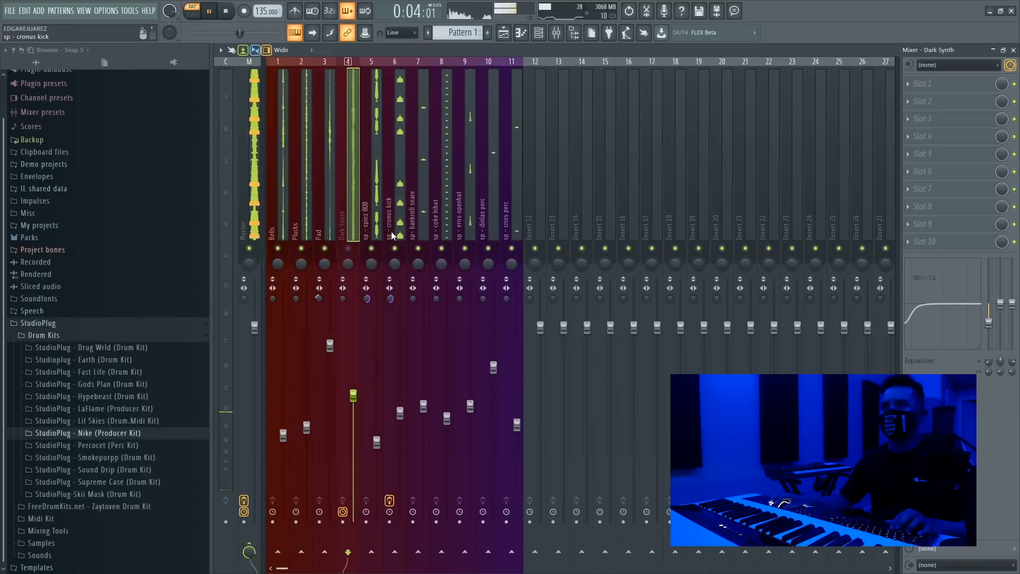
Stop playback and split Pattern 1 by channel.
click(504, 33)
key(space)
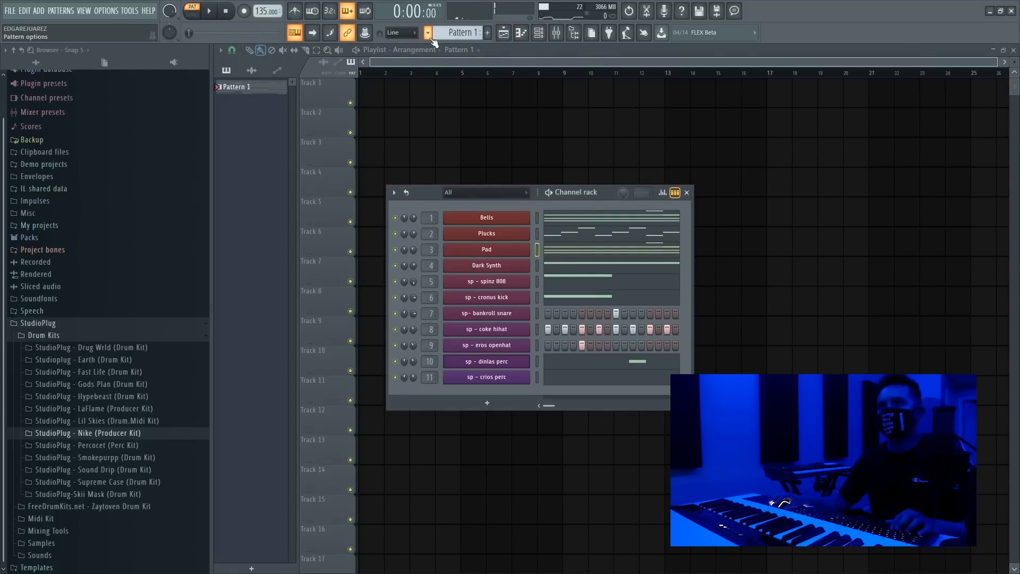
click(429, 34)
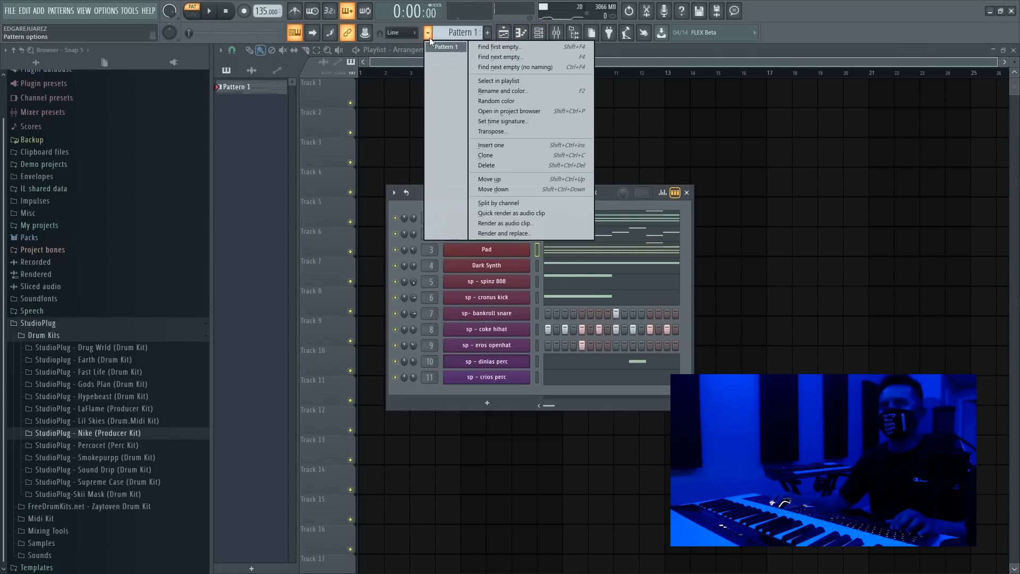
click(506, 204)
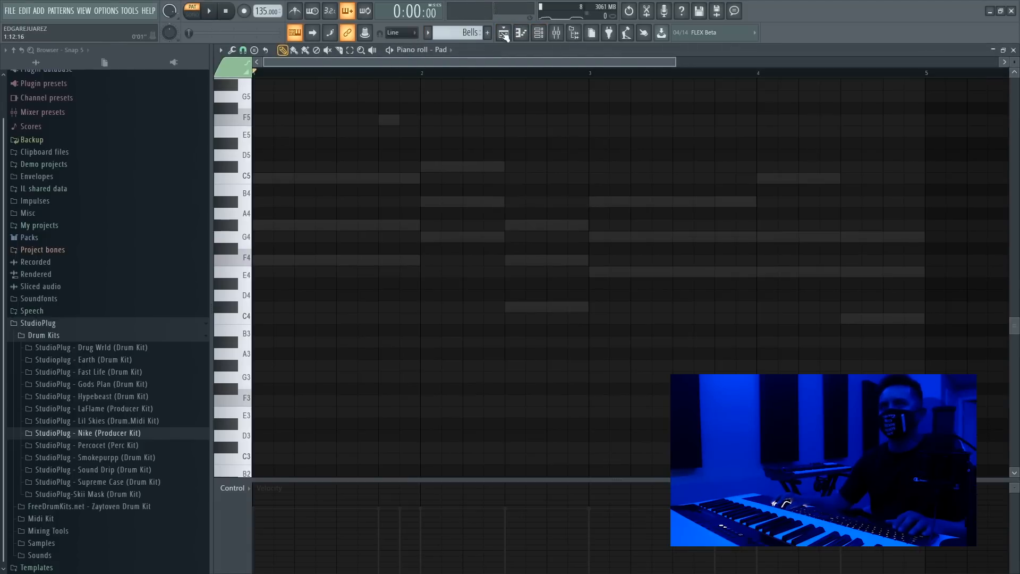
Place all split patterns in the playlist from bar 1, each on its own named track.
click(501, 34)
click(252, 256)
drag(308, 86, 341, 100)
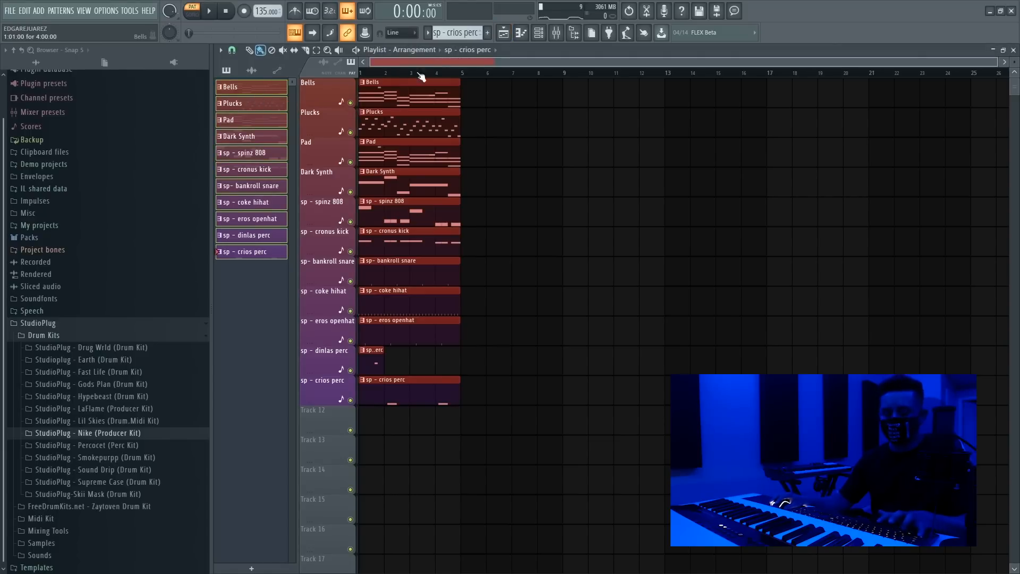
Duplicate the four-bar block of clips repeatedly until the arrangement reaches about bar 88.
key(ctrl+b)
key(ctrl+b)
key(ctrl+b)
key(ctrl+b)
key(ctrl+b)
key(ctrl+b)
key(ctrl+b)
key(ctrl+b)
key(ctrl+b)
key(ctrl+b)
key(ctrl+b)
key(ctrl+b)
key(ctrl+b)
key(ctrl+b)
key(ctrl+b)
key(ctrl+b)
key(ctrl+b)
key(ctrl+b)
key(ctrl+b)
key(ctrl+b)
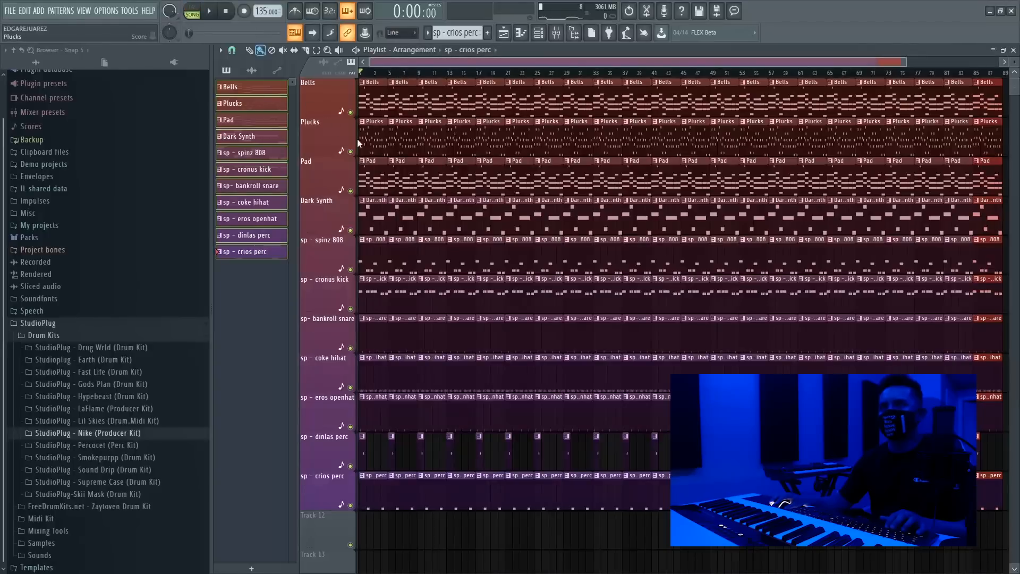
In song mode, leave only Bells in bars 1 to 4 and only Bells, Plucks, Pad and Dark Synth in bars 5 to 8.
mouse_move(371, 162)
mouse_down()
mouse_move(344, 427)
mouse_move(379, 332)
mouse_up()
key(space)
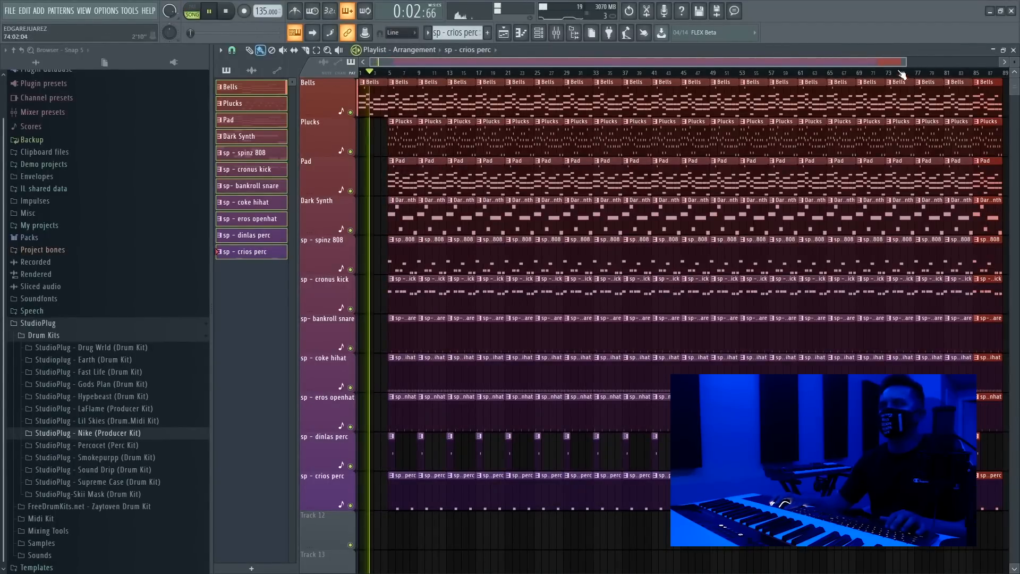
drag(906, 62, 674, 62)
drag(422, 215, 420, 505)
drag(470, 212, 428, 223)
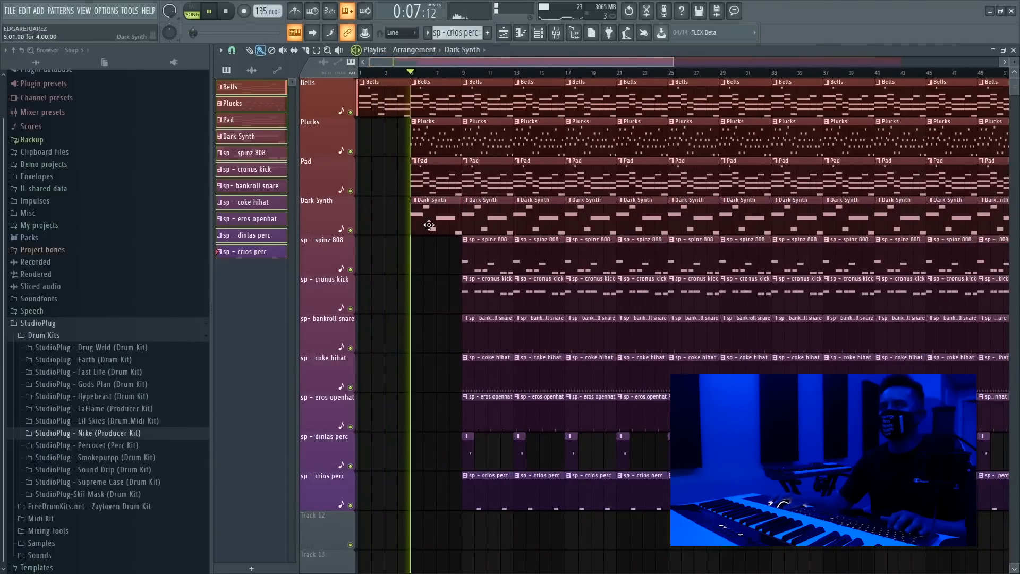
Unmute the Dark Synth mixer track and delete its playlist clips from bars 9 to 24.
click(557, 34)
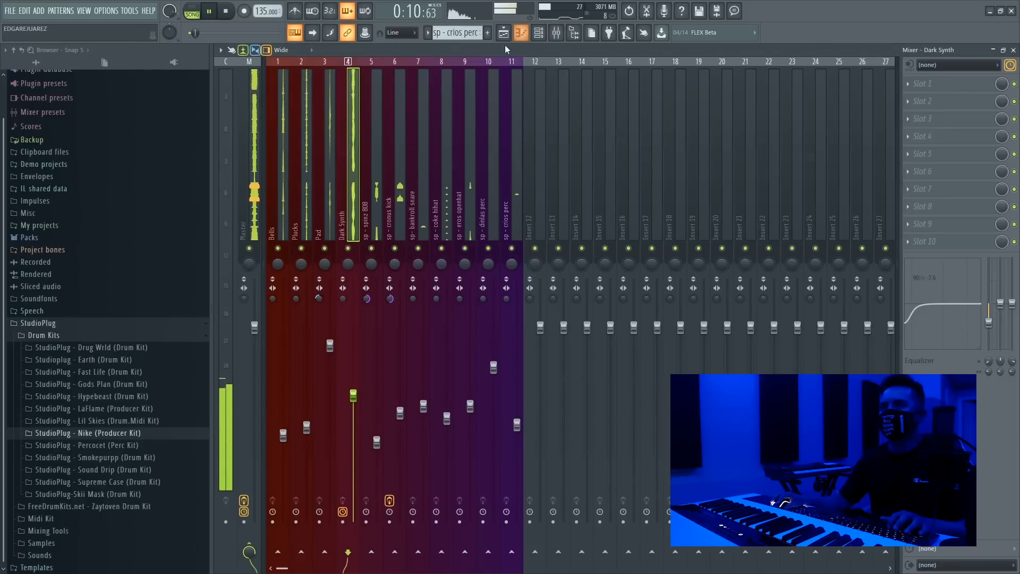
click(504, 33)
right_click(490, 222)
right_click(525, 220)
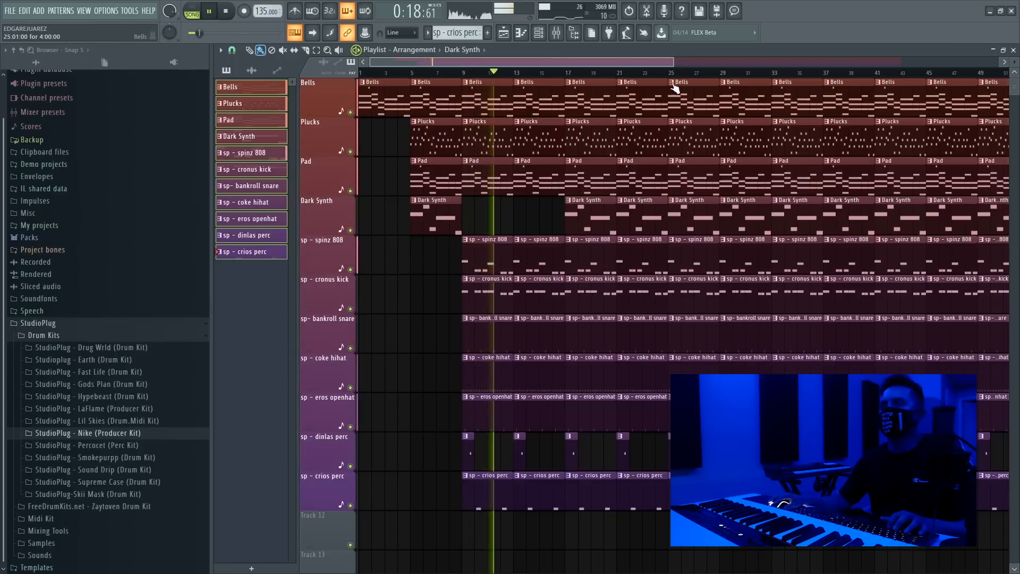
drag(674, 62, 851, 63)
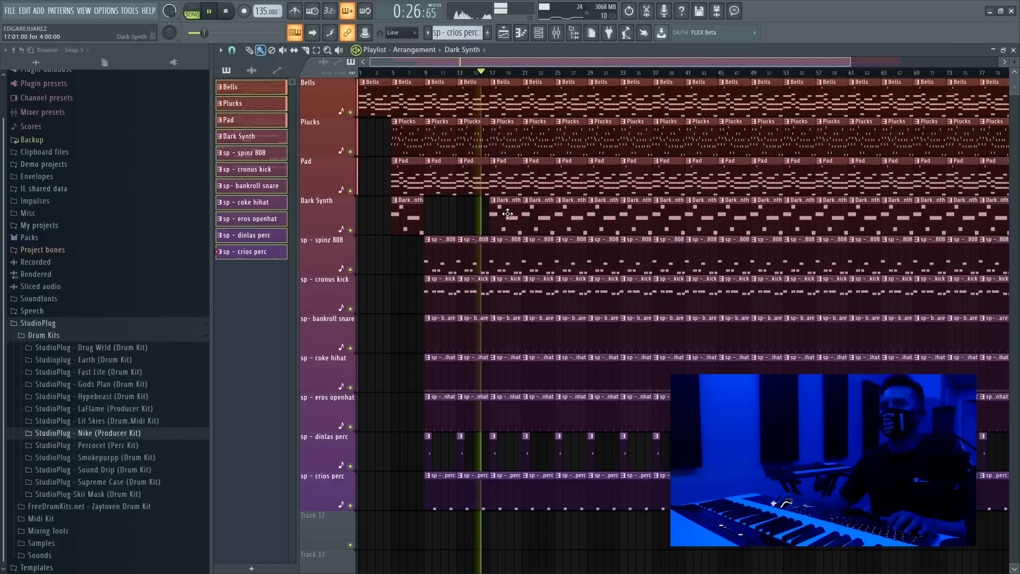
right_click(517, 232)
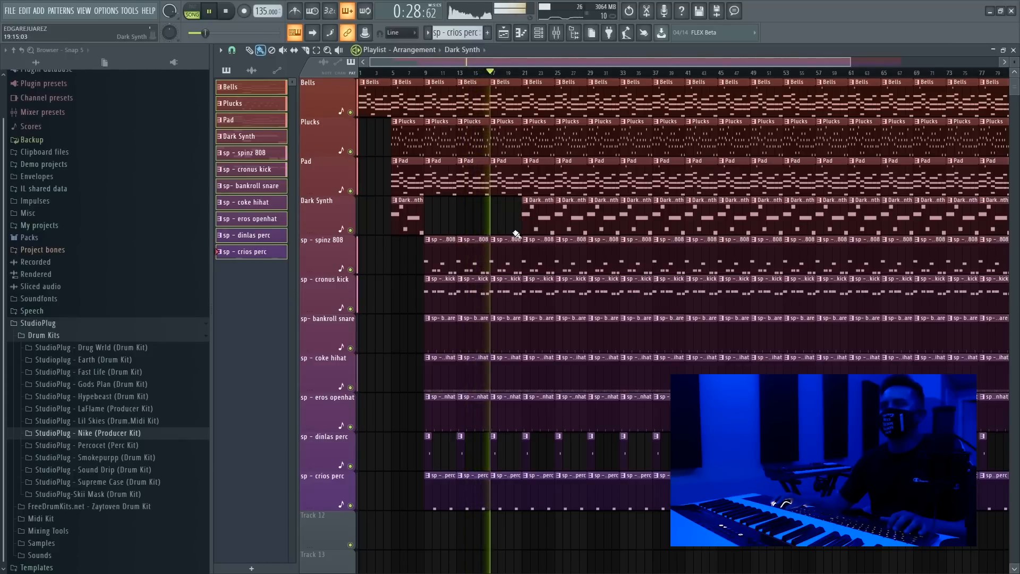
right_click(532, 222)
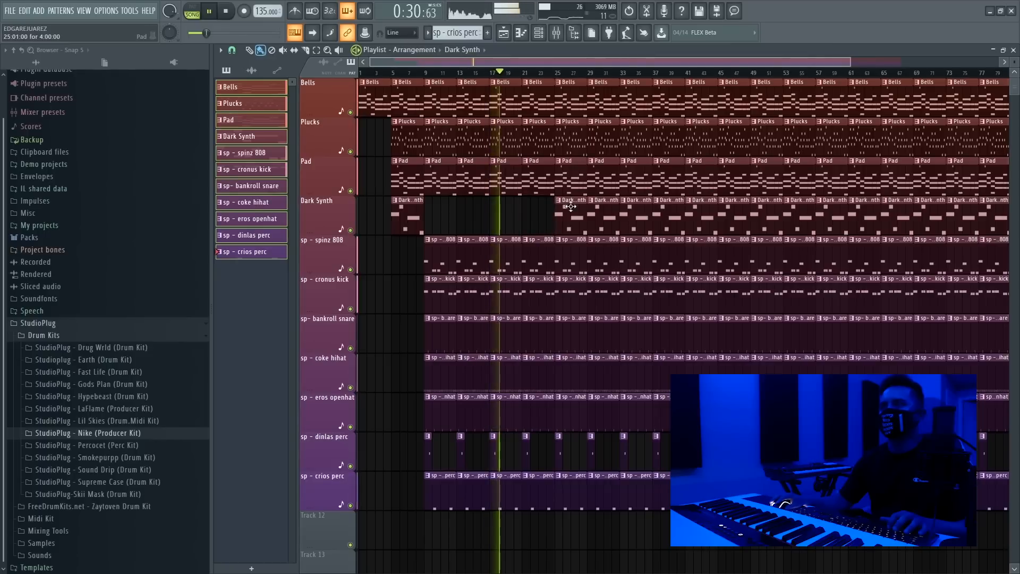
Delete the Plucks, sp - spinz 808, sp - cronus kick and sp - coke hihat clips from bars 25 to 28.
right_click(577, 141)
right_click(577, 263)
right_click(577, 295)
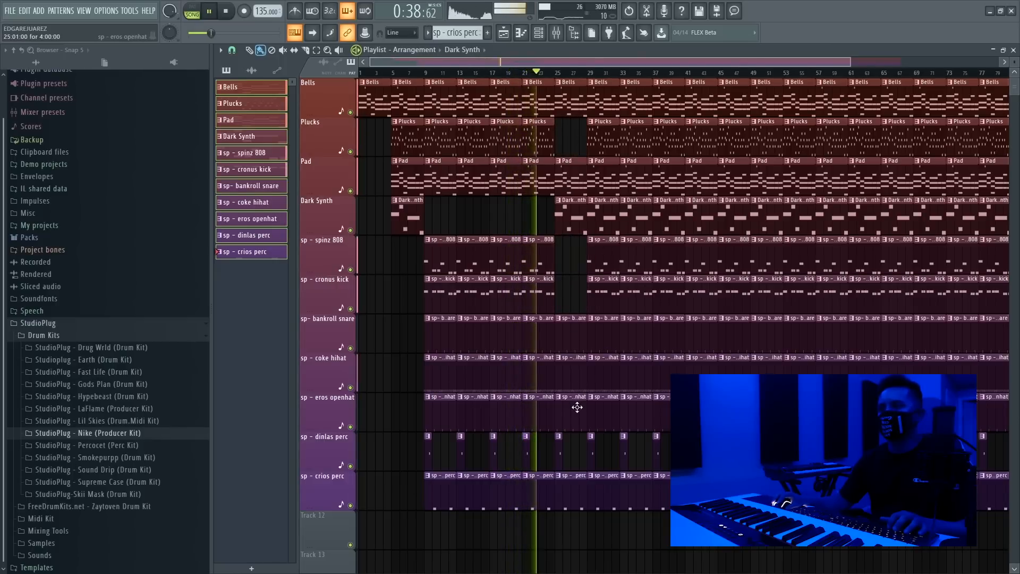
right_click(577, 372)
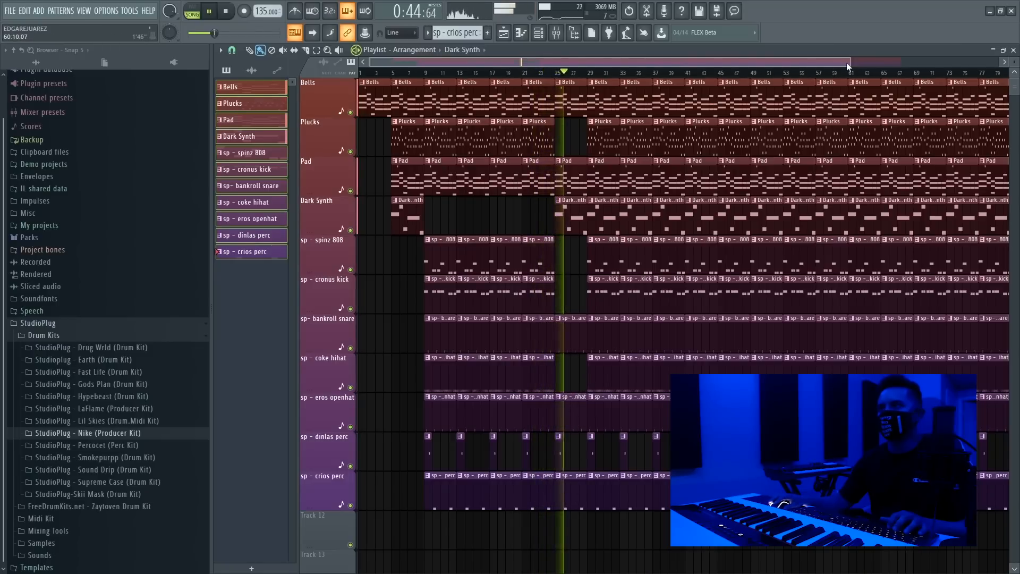
Remove Plucks, sp - spinz 808, sp - cronus kick and sp - coke hihat from bars 29 to 32, keeping the sp - eros openhat clip.
drag(848, 64, 732, 66)
right_click(581, 141)
right_click(582, 250)
right_click(584, 291)
right_click(590, 420)
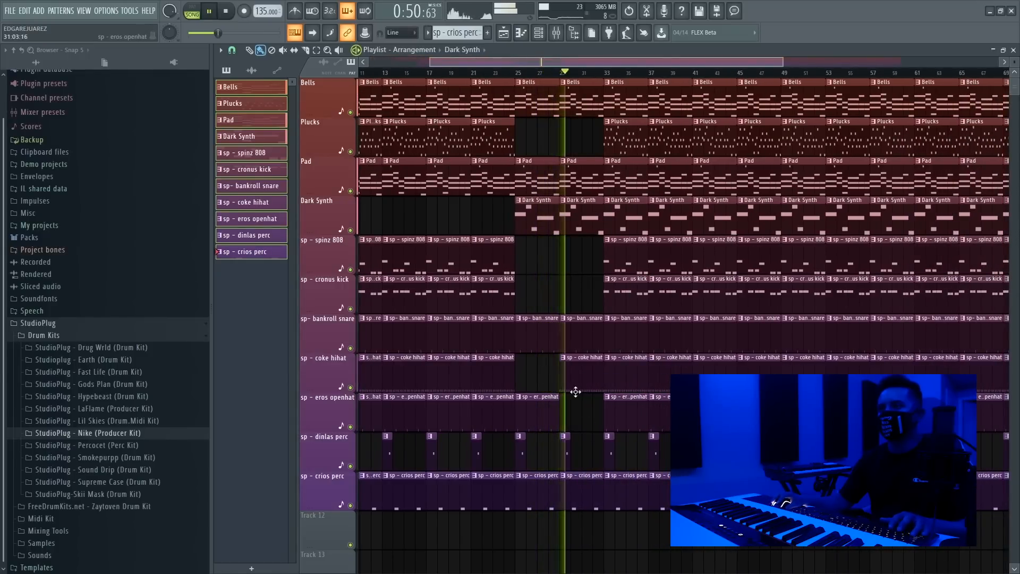
click(629, 415)
click(585, 423)
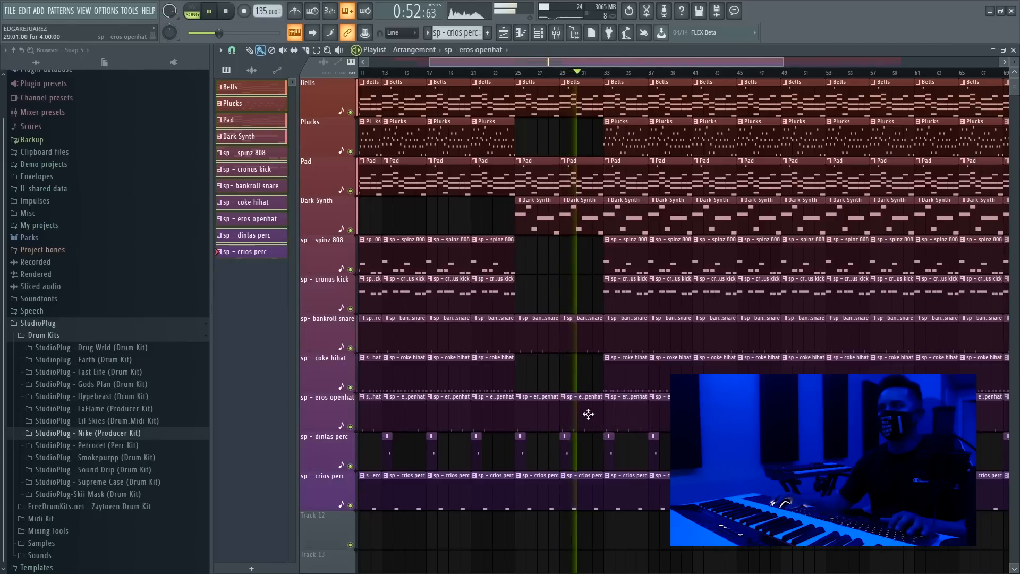
Delete the Bells, Pad and Dark Synth clips from bars 33 to 40.
right_click(618, 106)
right_click(623, 175)
right_click(665, 173)
right_click(672, 101)
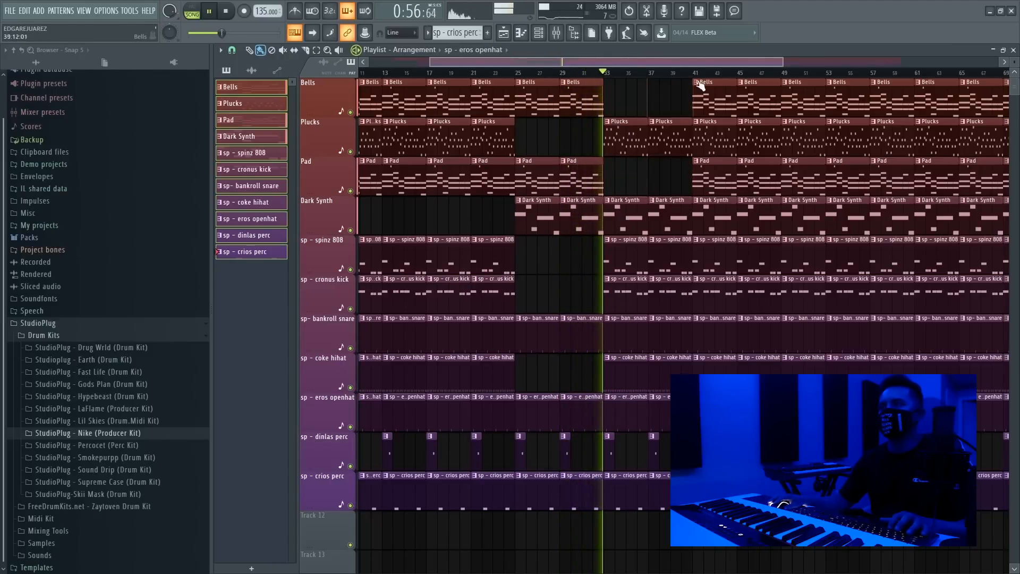
drag(706, 61, 756, 62)
right_click(580, 213)
right_click(547, 216)
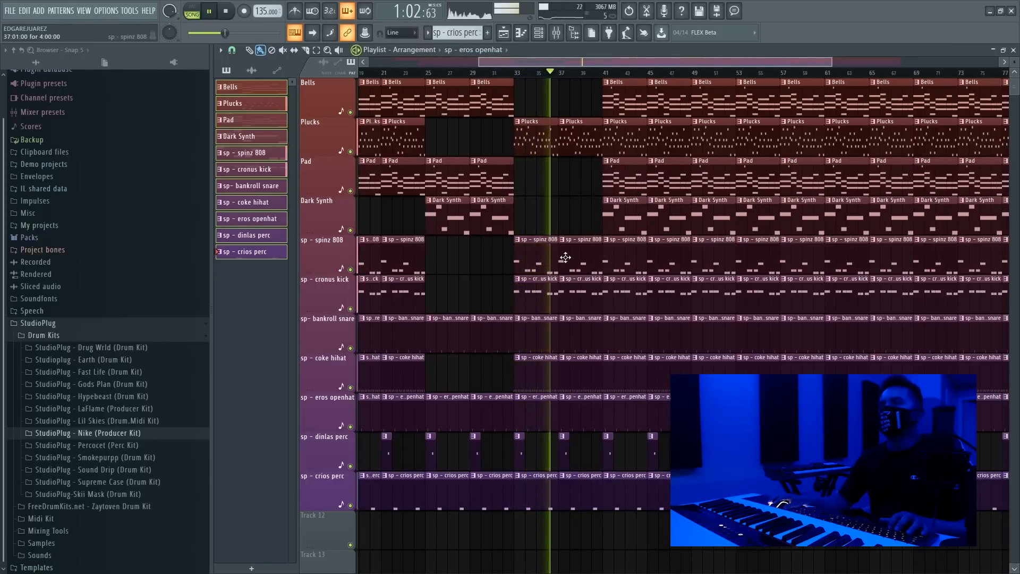
Delete the Bells and Dark Synth clips from bars 41 to 48.
drag(811, 60, 823, 60)
drag(845, 61, 798, 64)
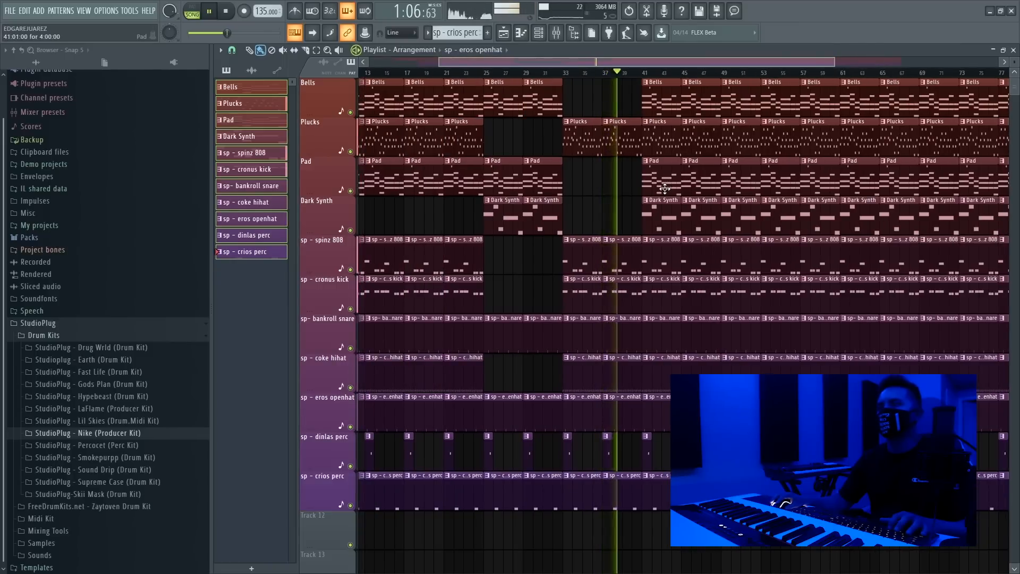
right_click(666, 101)
right_click(696, 102)
right_click(668, 219)
right_click(692, 219)
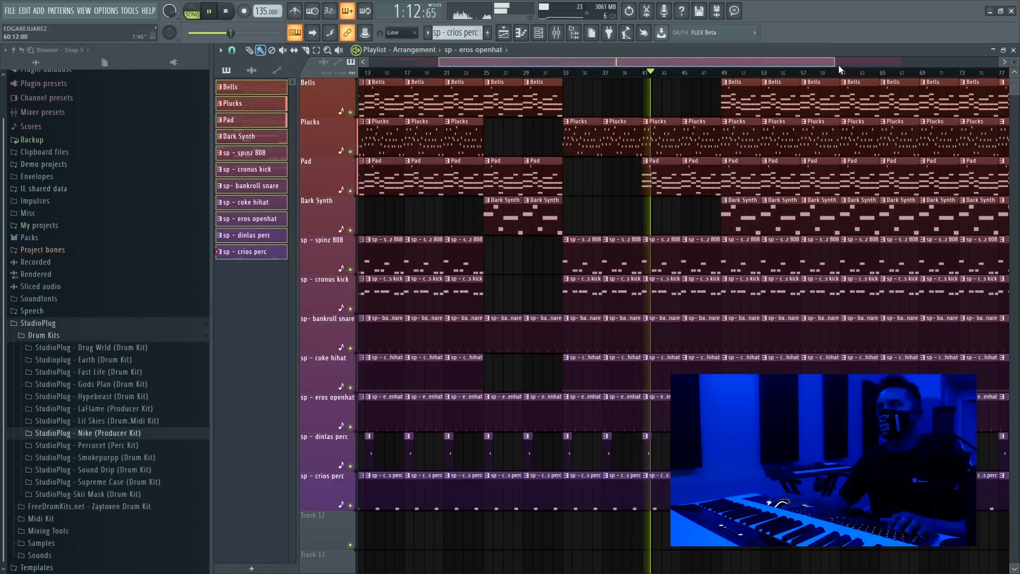
Delete all playlist clips from bar 49 onward.
scroll(635, 105, down, 2)
drag(635, 105, 1010, 457)
key(Delete)
Copy the clips of bars 25 to 32 on all tracks to bar 49.
drag(441, 81, 474, 503)
shift+drag(435, 462, 593, 463)
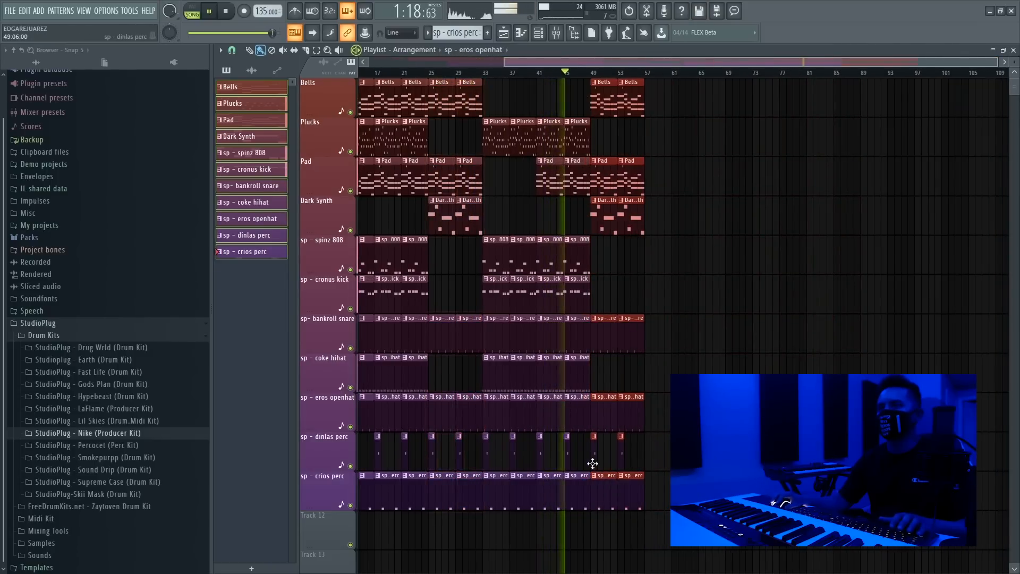
ctrl+right_click(593, 461)
Duplicate the arrangement of bars 9 to 56 to bar 57 and play the song from the beginning.
ctrl+drag(469, 81, 1010, 555)
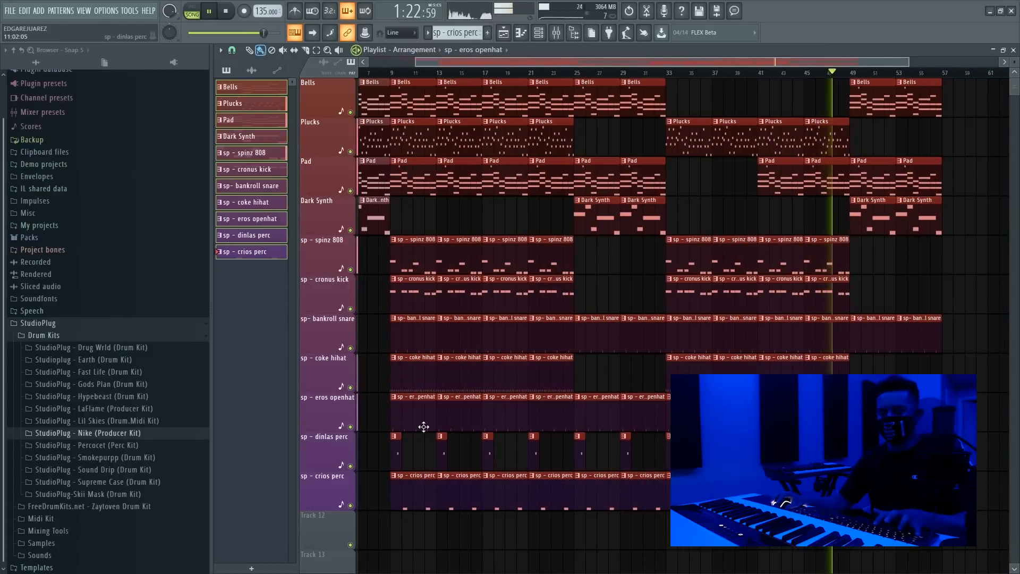
key(ctrl+b)
ctrl+right_click(527, 392)
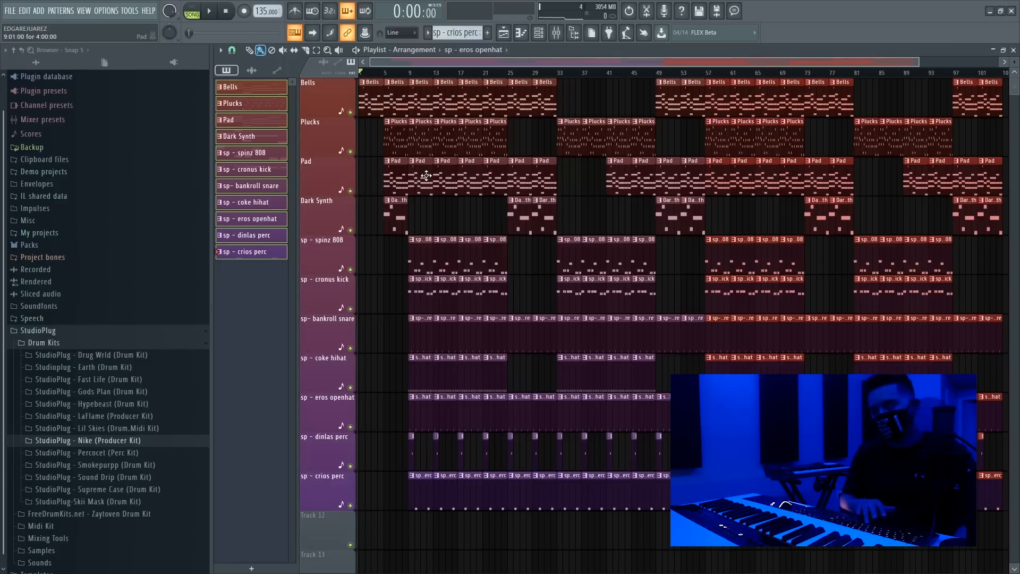
key(space)
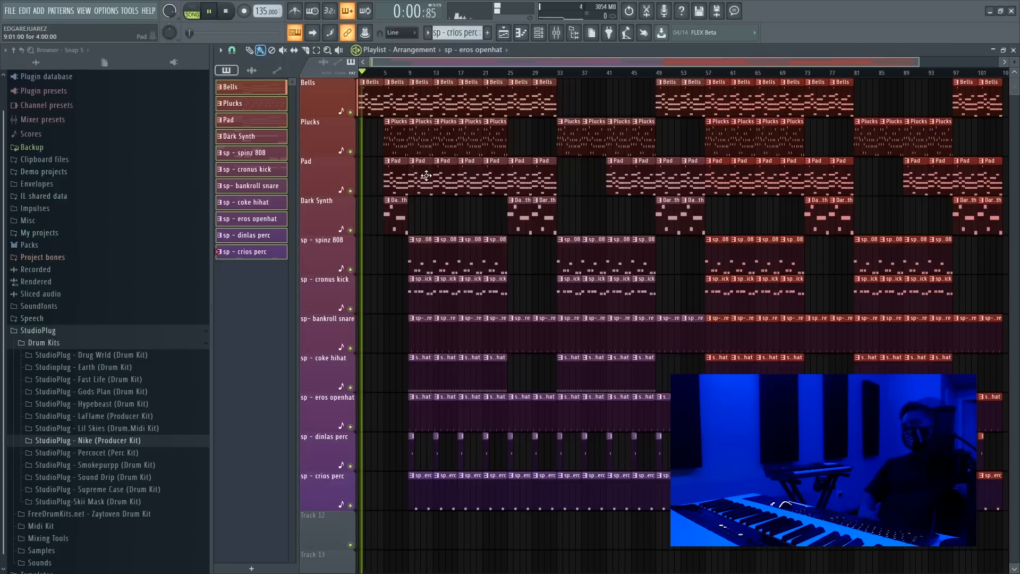